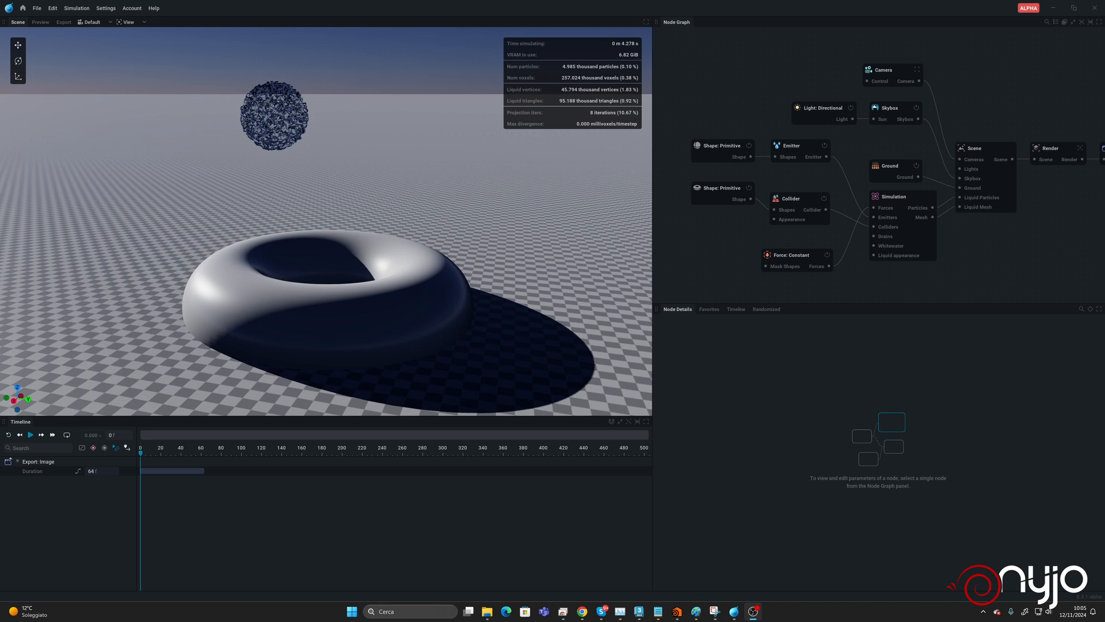
Switch to Chrome, watch the LiquiGen chocolate bar simulation preview on YouTube from the beginning, and return to LiquiGen.
{"action": "left_click", "coordinate": [582, 612]}
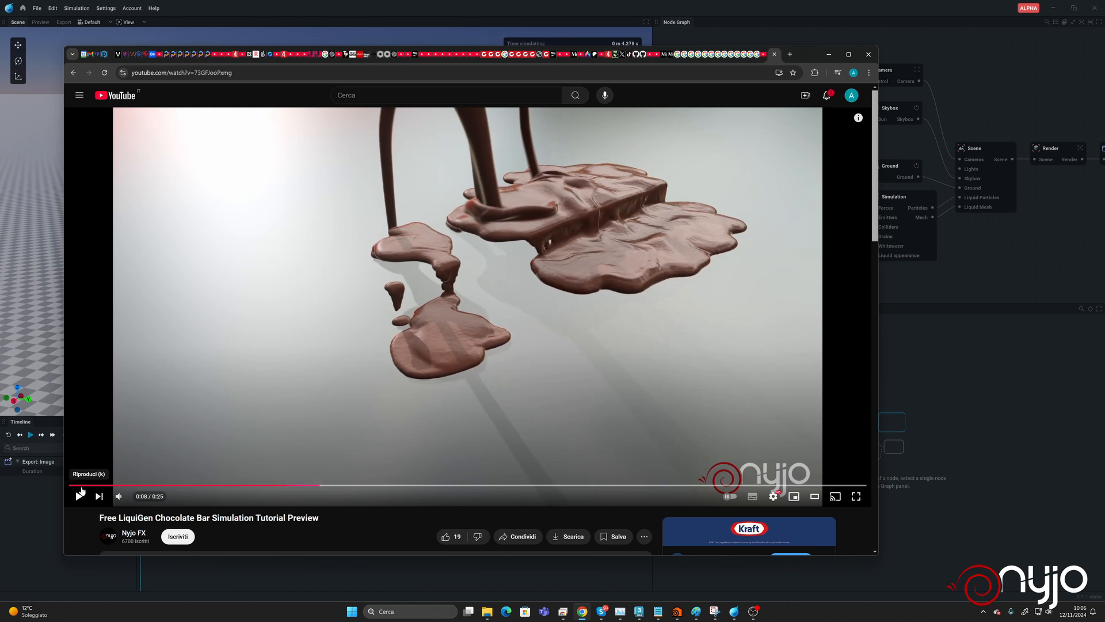
{"action": "left_click", "coordinate": [75, 485]}
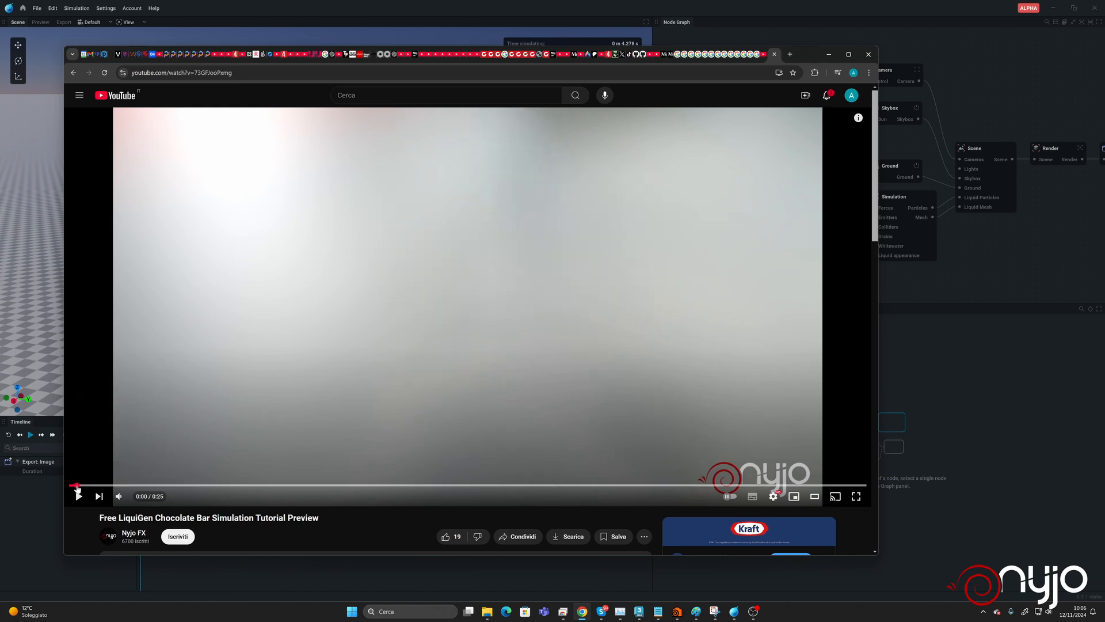
{"action": "left_click", "coordinate": [79, 496]}
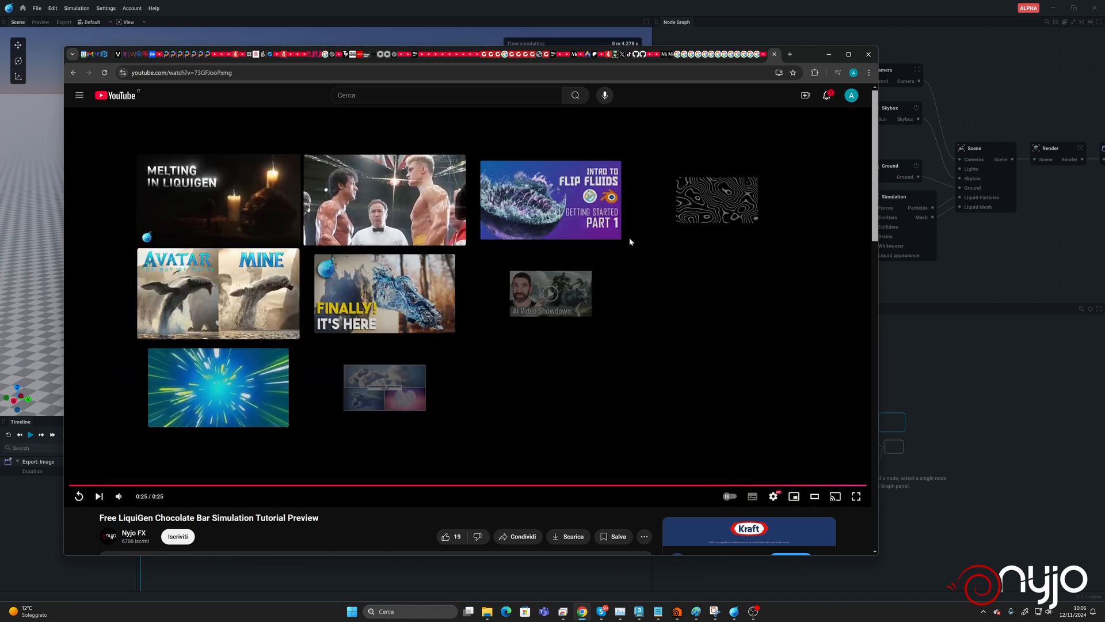
{"action": "left_click", "coordinate": [829, 54]}
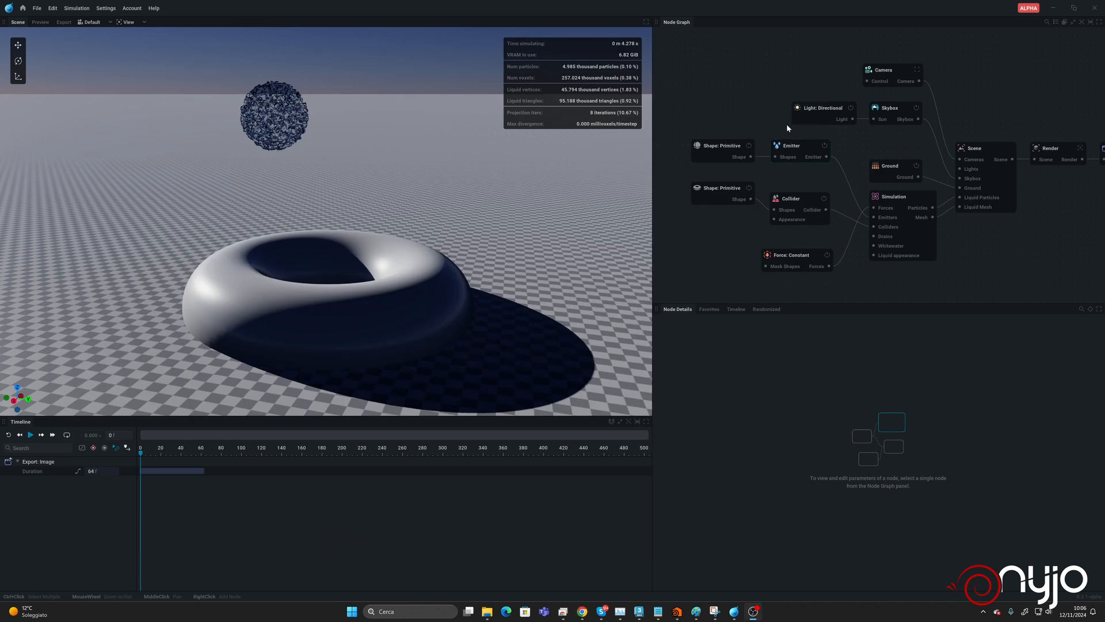
Widen the node graph area to show more of the node network beside the viewport.
{"action": "left_click_drag", "start_coordinate": [652, 292], "coordinate": [587, 286]}
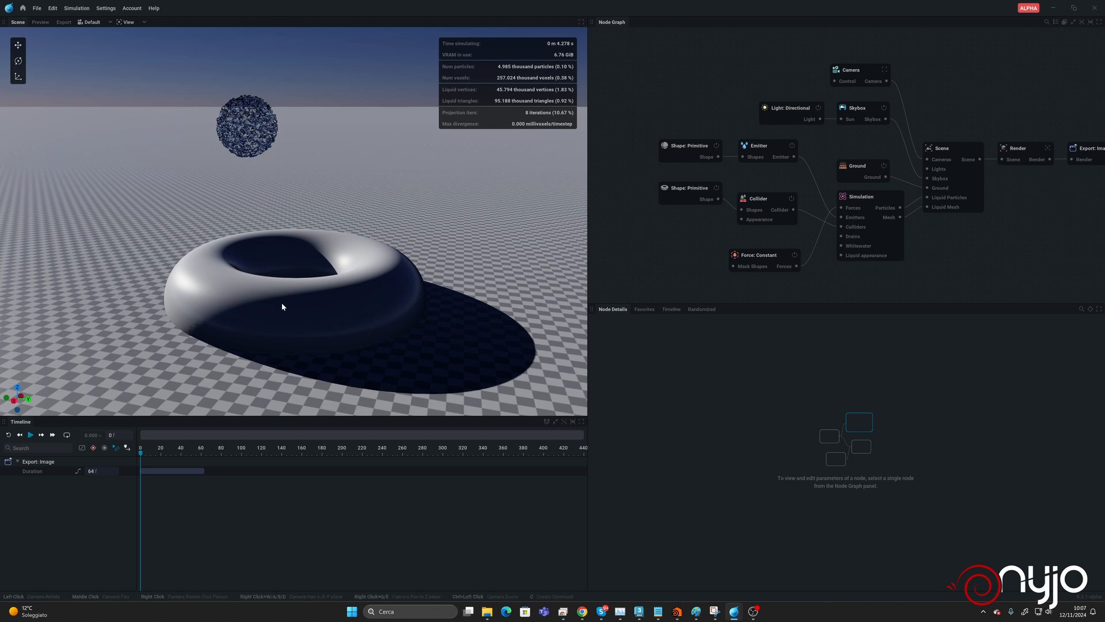
{"action": "mouse_move", "coordinate": [282, 307]}
{"action": "middle_mouse_down"}
{"action": "mouse_move", "coordinate": [298, 265]}
{"action": "mouse_move", "coordinate": [282, 294]}
{"action": "middle_mouse_up"}
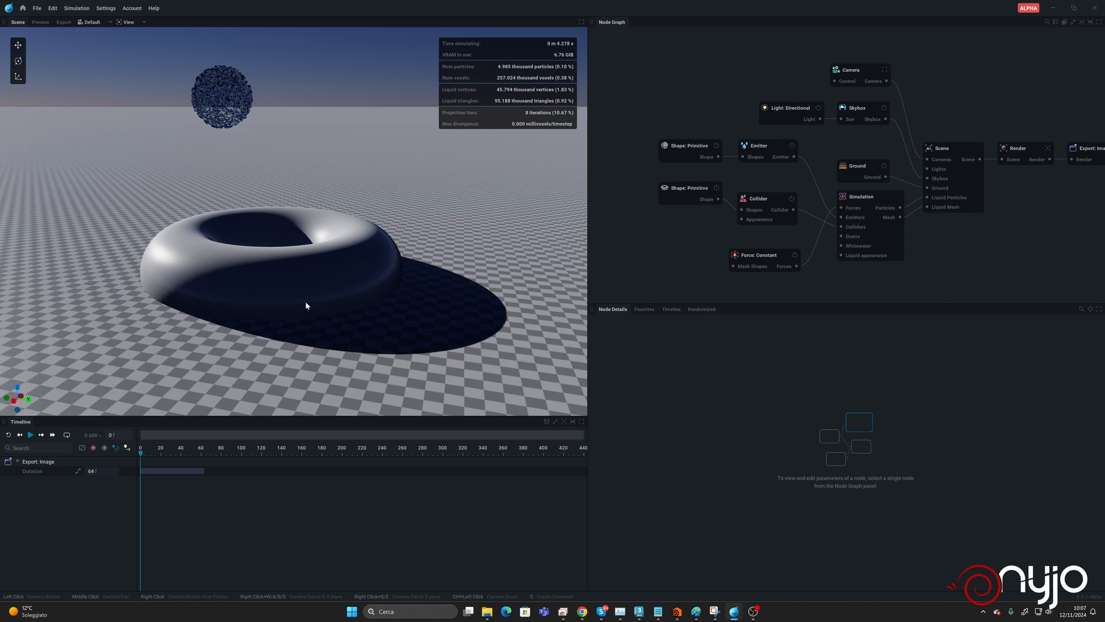
{"action": "left_click_drag", "start_coordinate": [306, 306], "coordinate": [340, 293]}
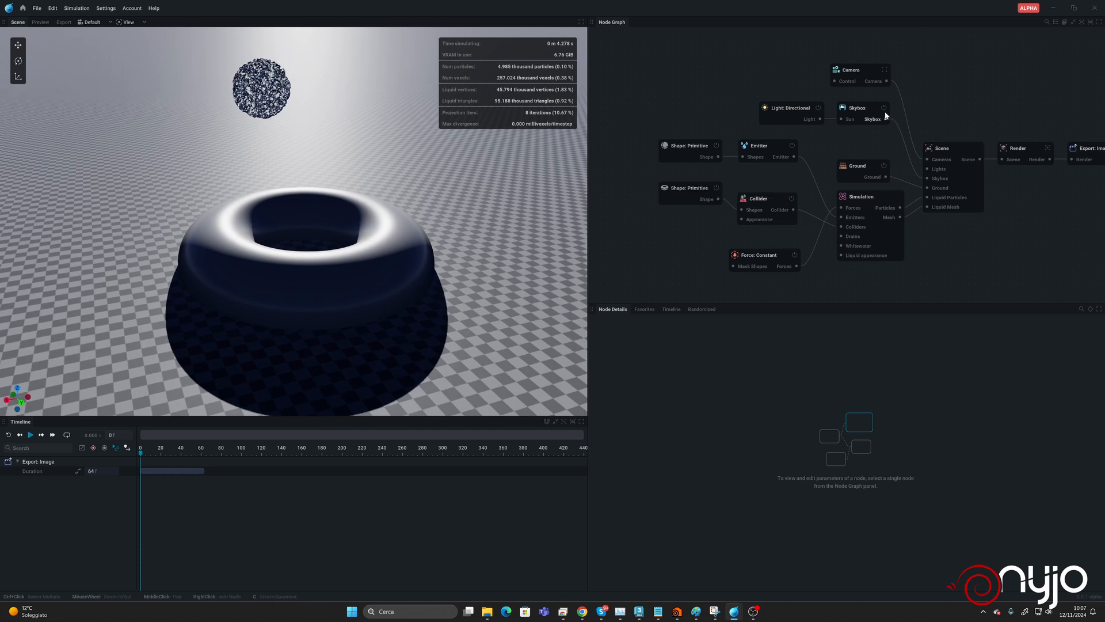
Switch the Skybox node to HDRI mode and load the clarens_midday_4k EXR file as its environment map.
{"action": "left_click", "coordinate": [862, 112]}
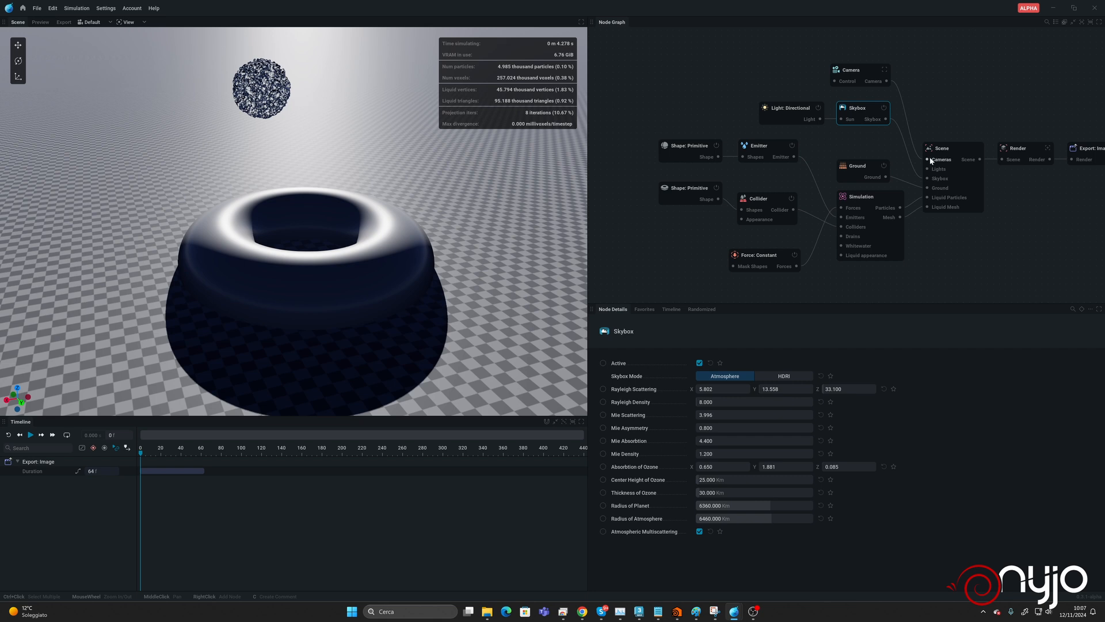
{"action": "left_click", "coordinate": [784, 376]}
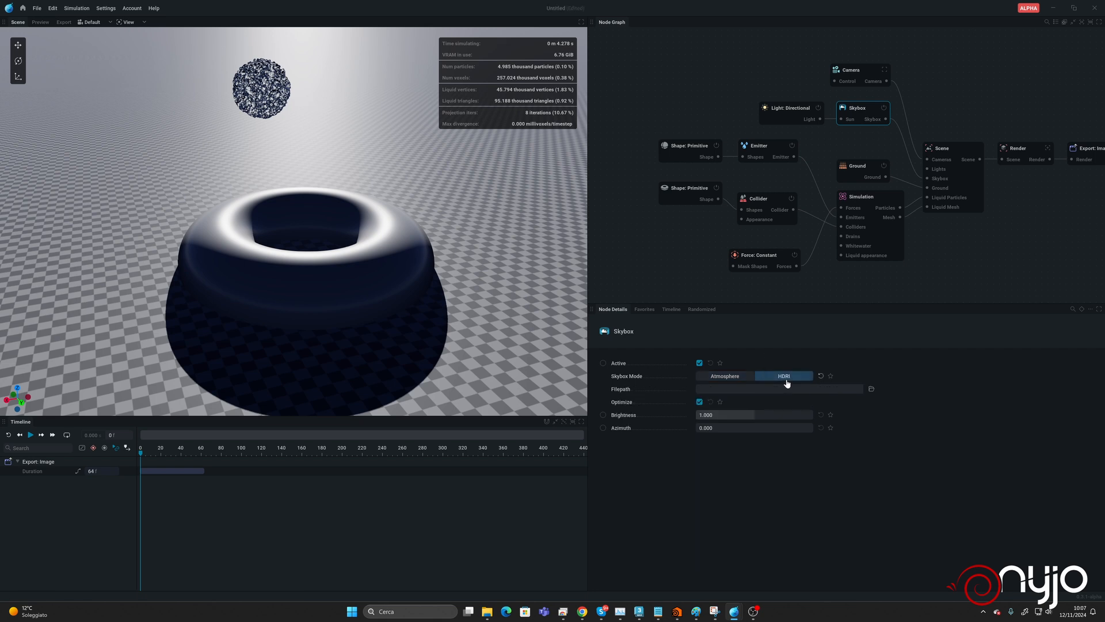
{"action": "left_click", "coordinate": [871, 389]}
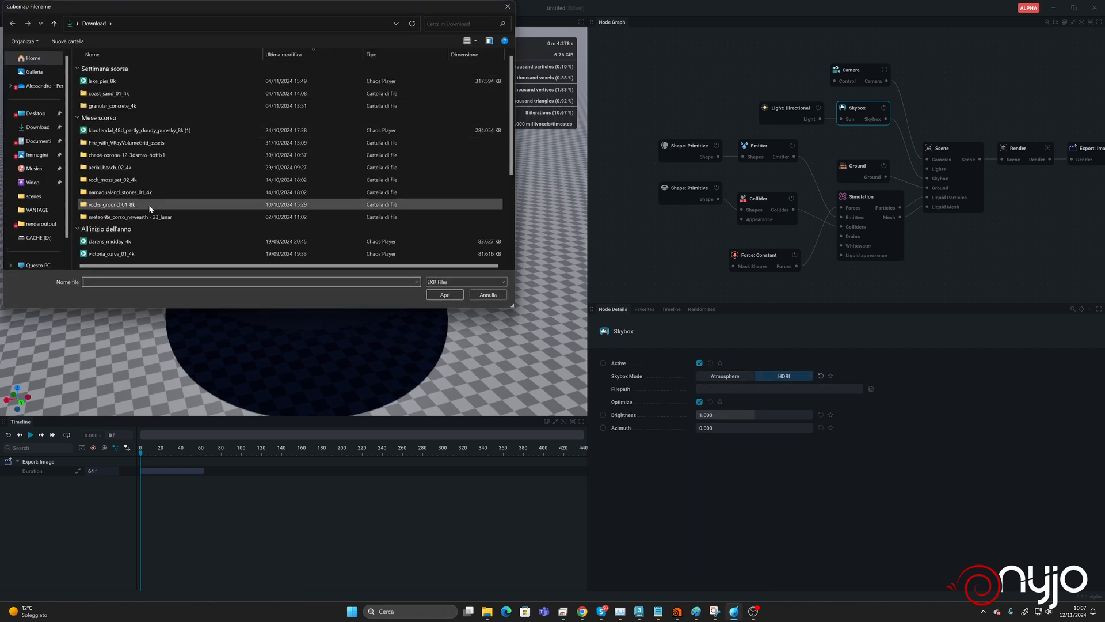
{"action": "left_click", "coordinate": [112, 241]}
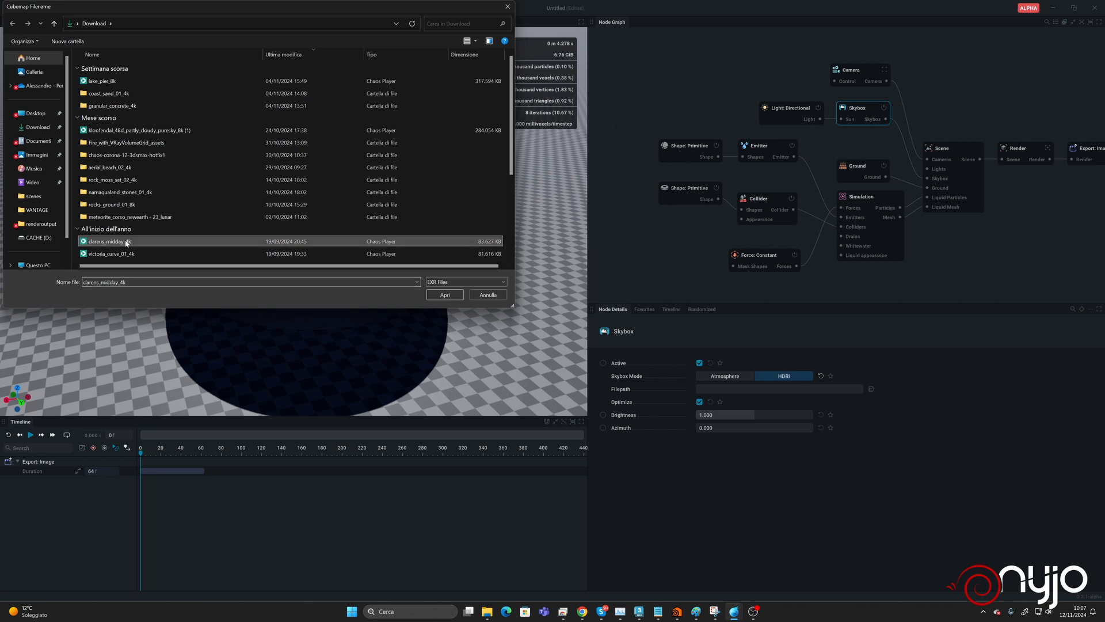
{"action": "left_click", "coordinate": [443, 294]}
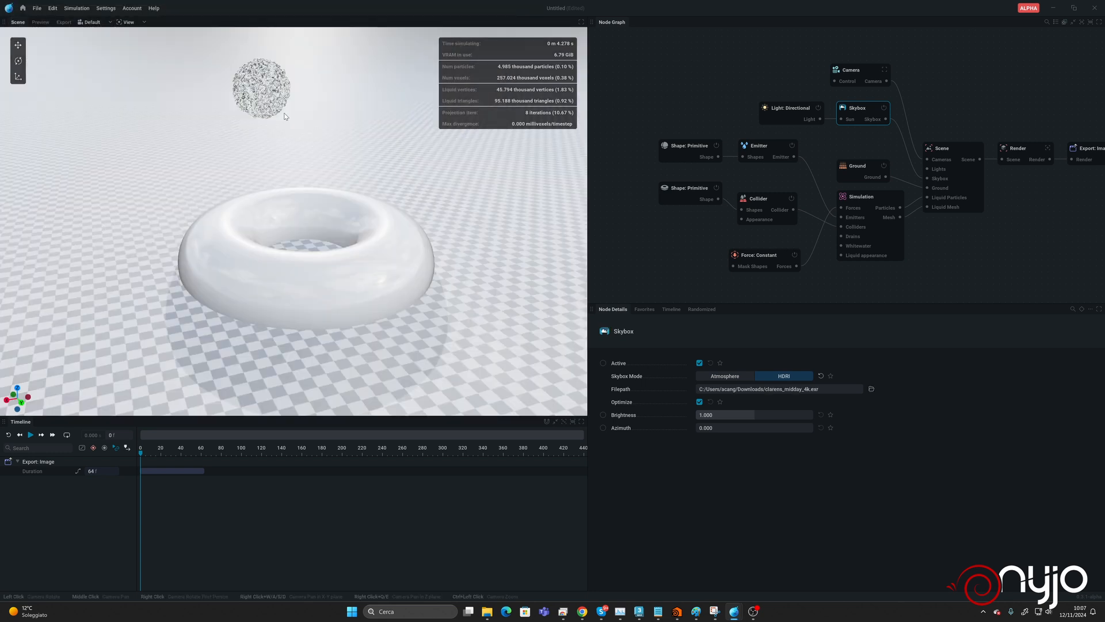
Change the Ground node's surface type to Uniform Color.
{"action": "left_click_drag", "start_coordinate": [277, 212], "coordinate": [314, 171]}
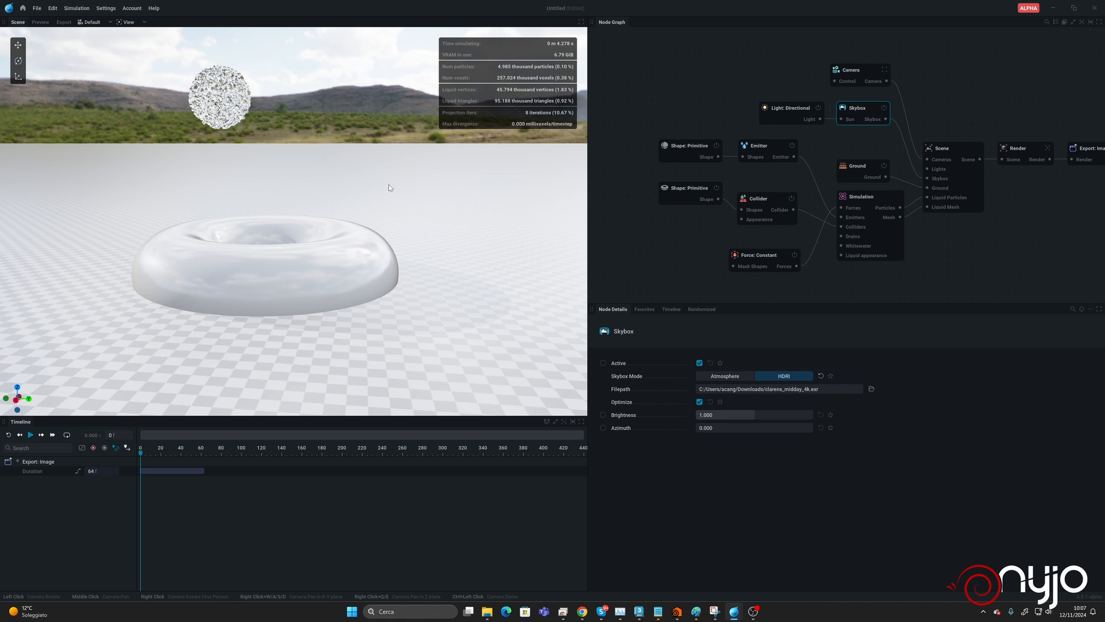
{"action": "left_click", "coordinate": [868, 167]}
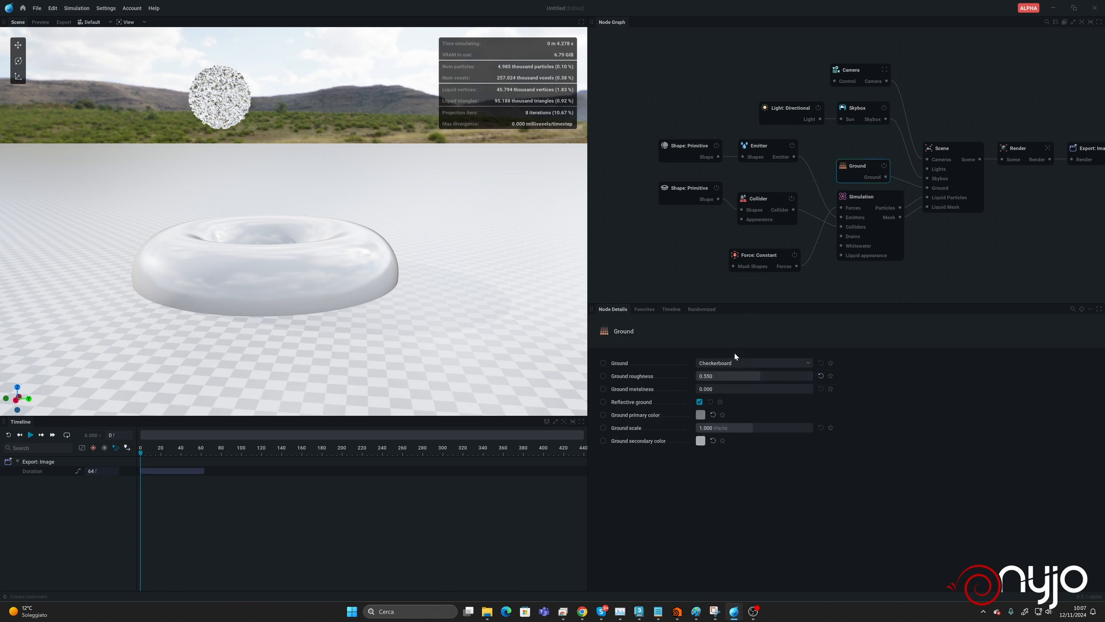
{"action": "left_click", "coordinate": [749, 365]}
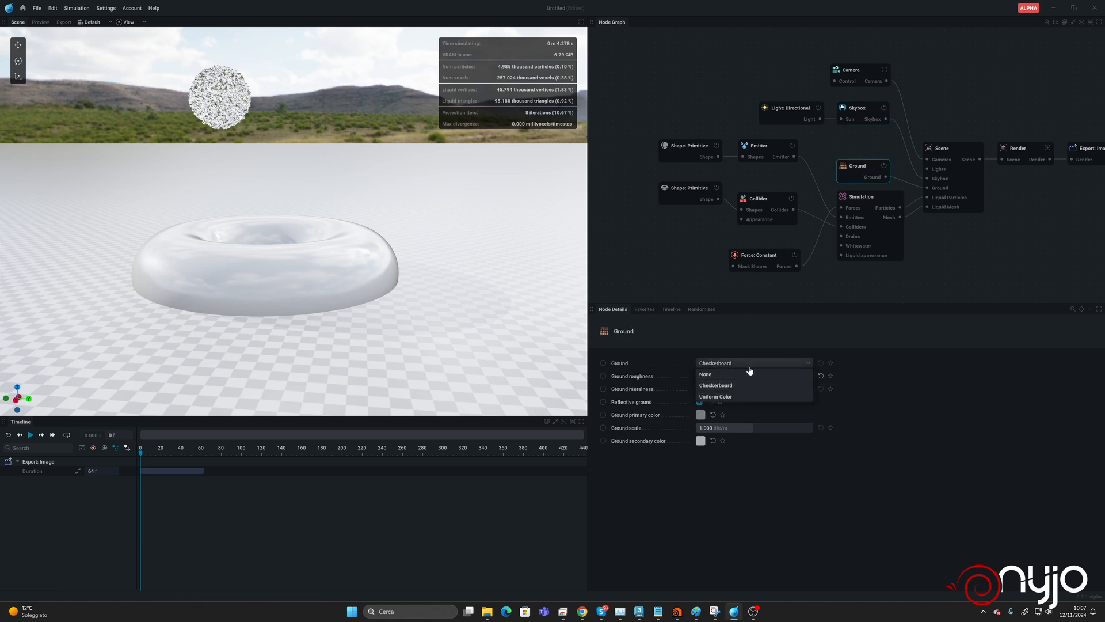
{"action": "left_click", "coordinate": [750, 396]}
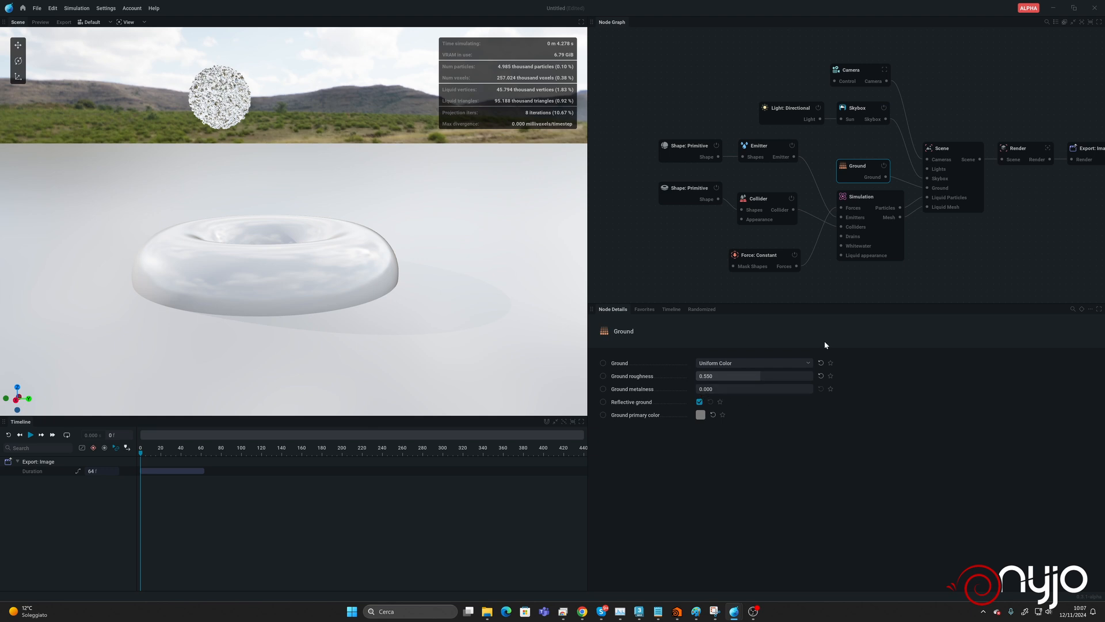
Lower the Skybox brightness to 0.5.
{"action": "left_click", "coordinate": [860, 111]}
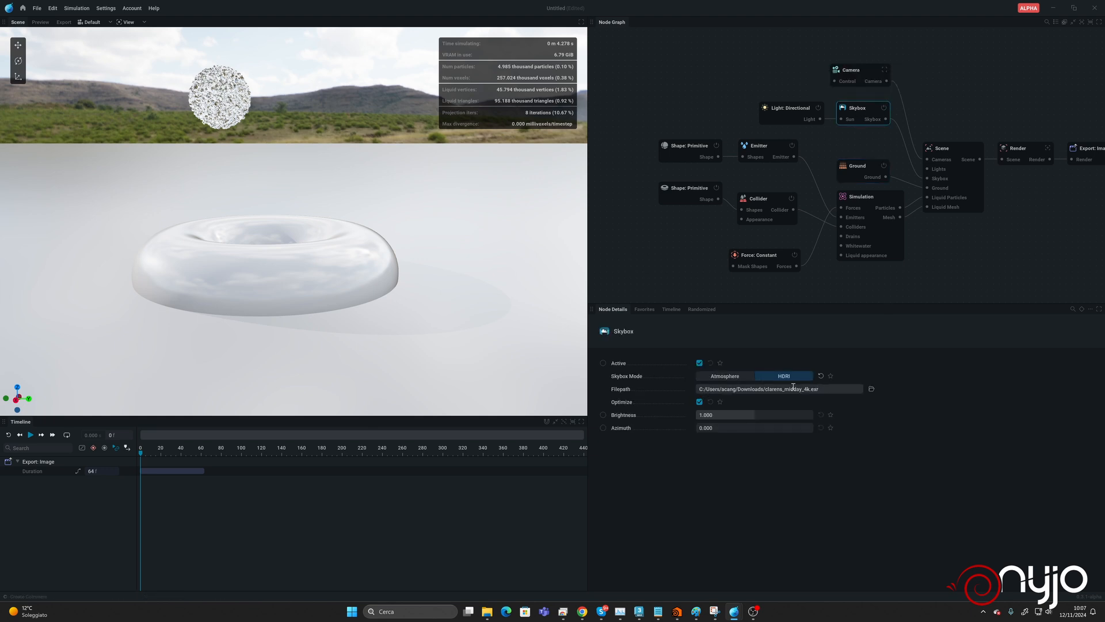
{"action": "left_click", "coordinate": [753, 415]}
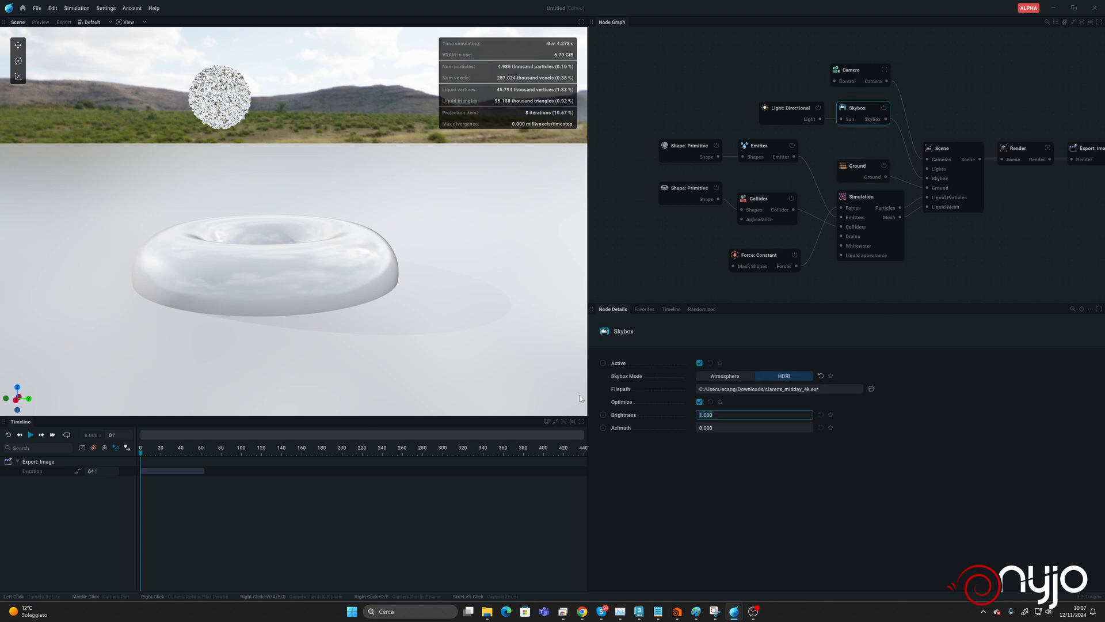
{"action": "type", "text": "0.5"}
{"action": "key", "text": "Return"}
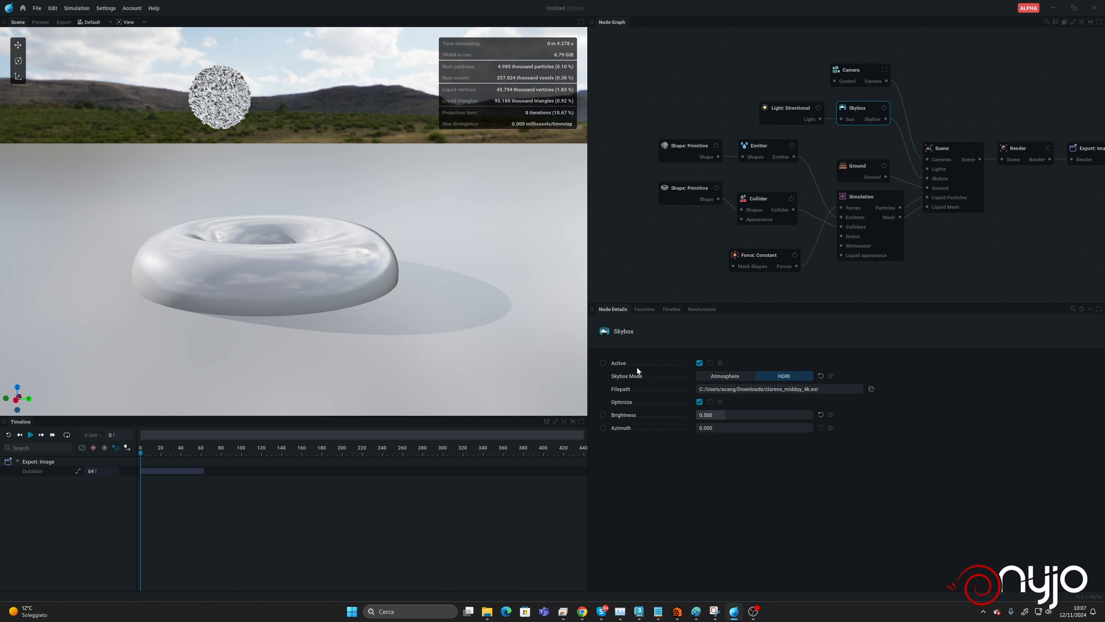
Move the directional light node away from the Skybox node, and switch the light off and on to compare its effect.
{"action": "left_click_drag", "start_coordinate": [245, 323], "coordinate": [270, 368]}
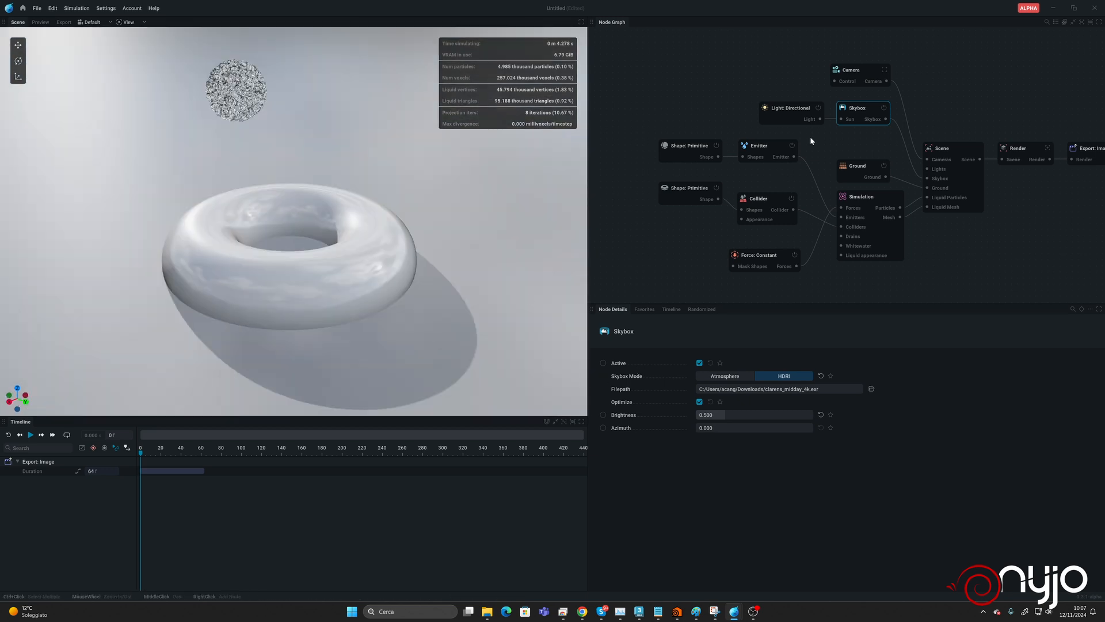
{"action": "left_click_drag", "start_coordinate": [800, 109], "coordinate": [766, 102]}
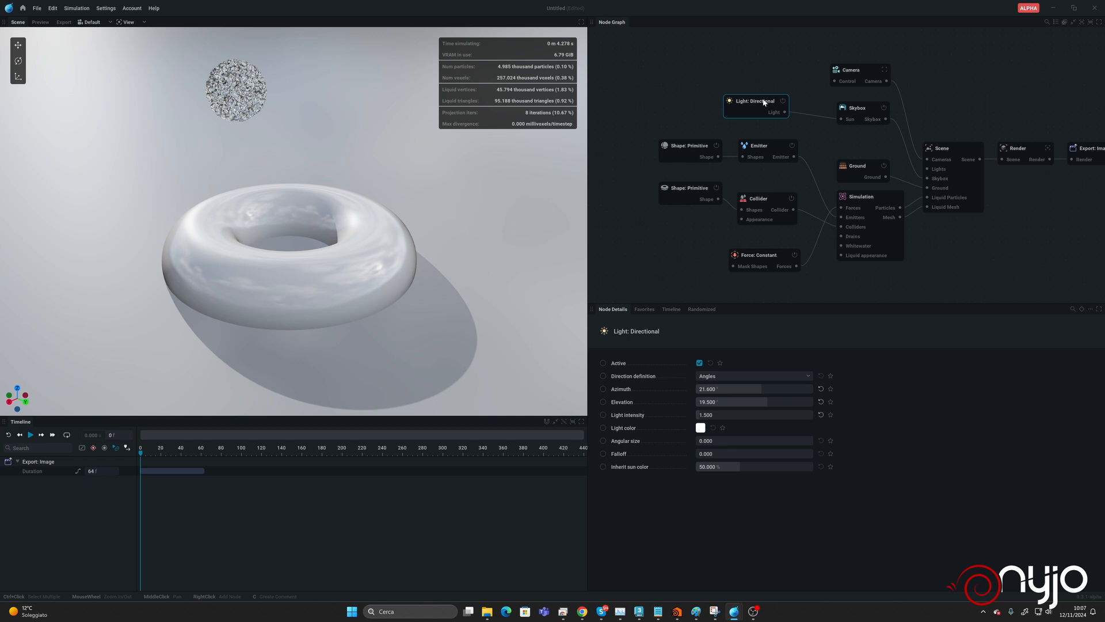
{"action": "left_click", "coordinate": [700, 363]}
{"action": "left_click", "coordinate": [699, 363]}
Run the liquid simulation and pause it at about frame 175, once the liquid has splashed over the torus.
{"action": "key", "text": "space"}
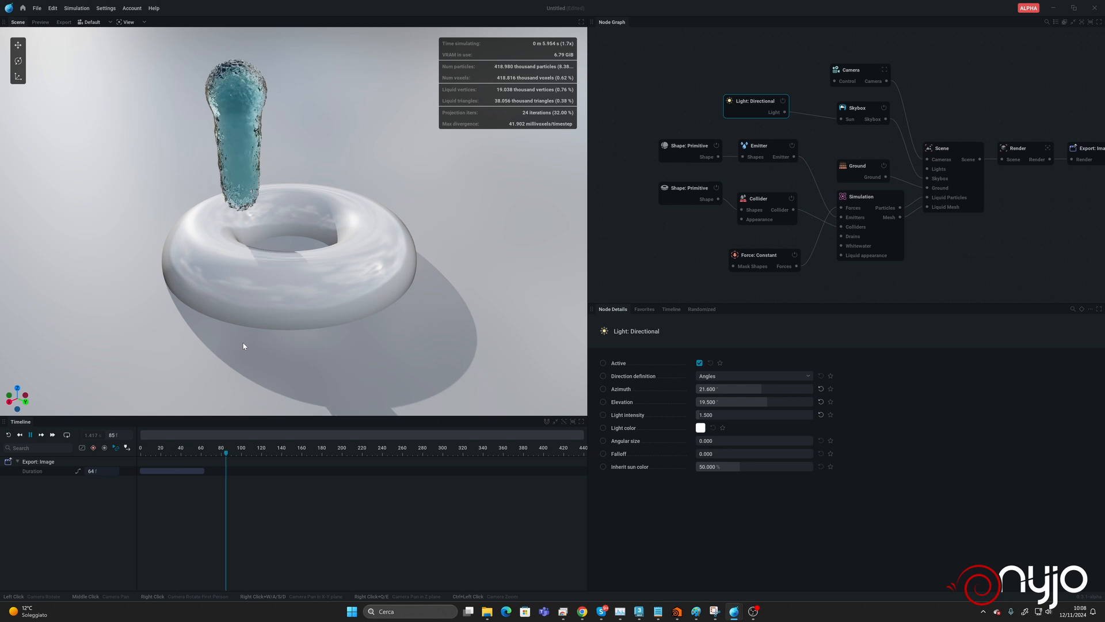
{"action": "key", "text": "space"}
{"action": "left_click_drag", "start_coordinate": [306, 311], "coordinate": [306, 286]}
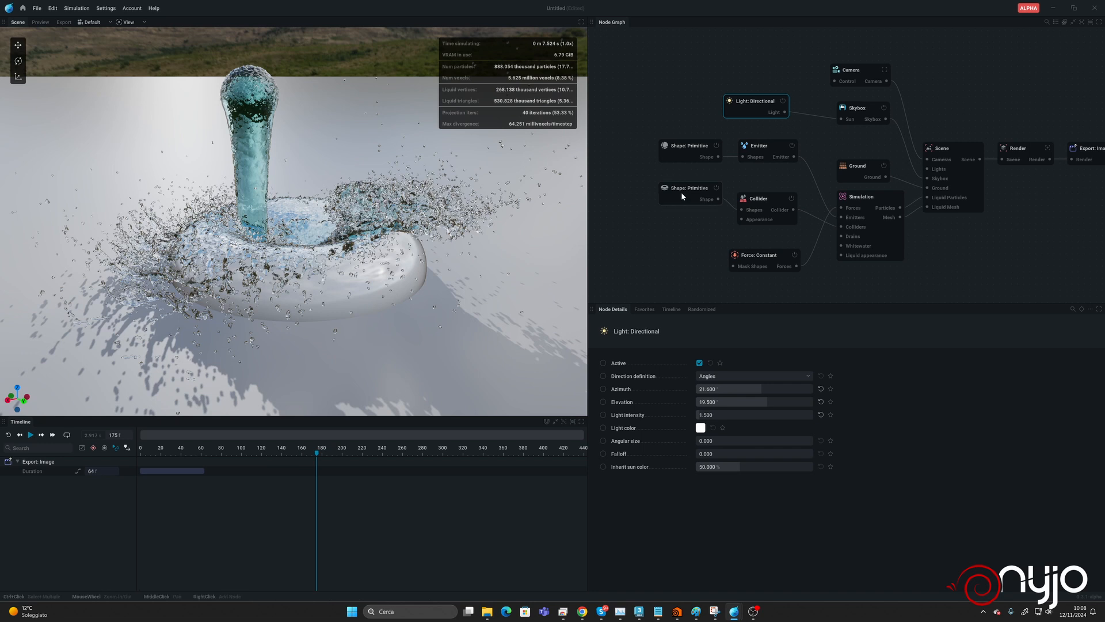
Turn off the Refractive option in the Simulation node's liquid appearance.
{"action": "left_click", "coordinate": [873, 198]}
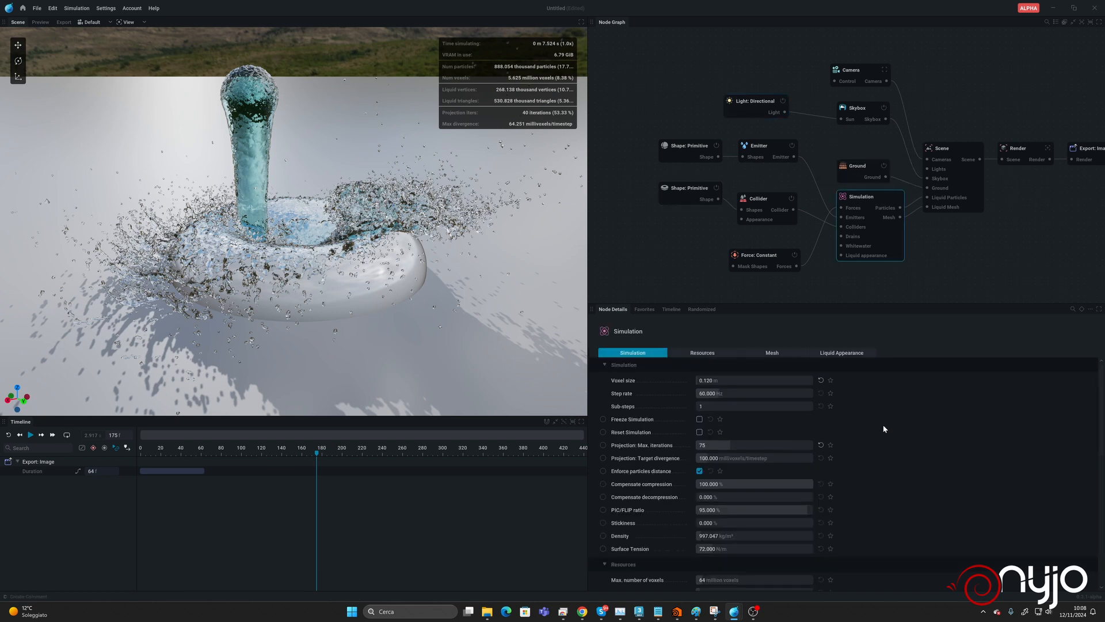
{"action": "left_click", "coordinate": [841, 352]}
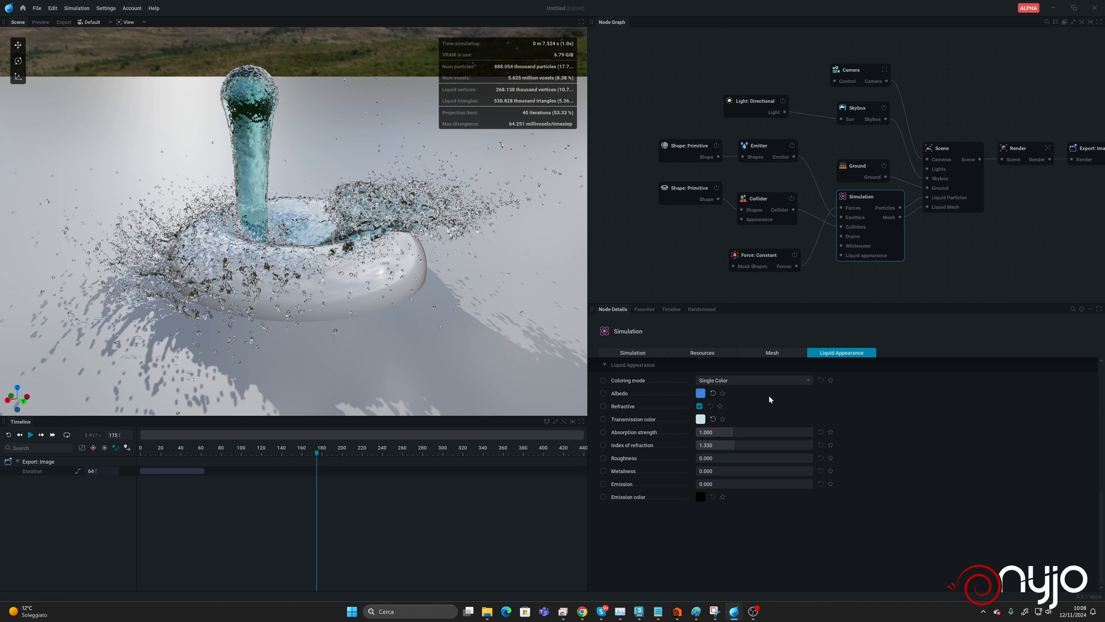
{"action": "left_click", "coordinate": [699, 406]}
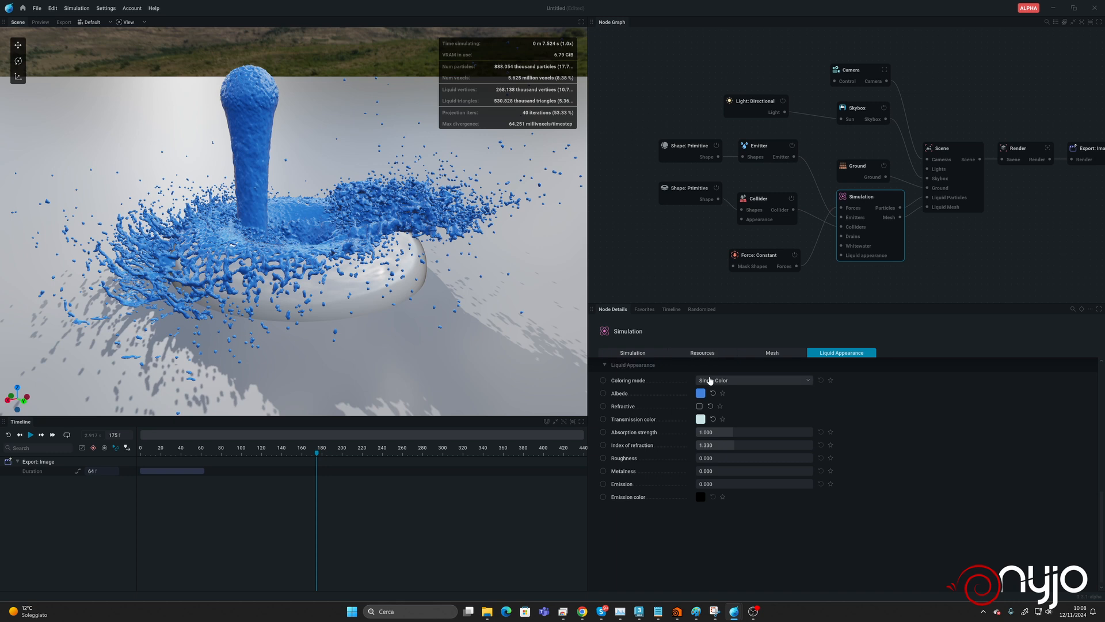
Set the liquid's albedo to a dark chocolate brown, #482610.
{"action": "left_click", "coordinate": [700, 394]}
{"action": "mouse_move", "coordinate": [783, 427]}
{"action": "left_mouse_down"}
{"action": "mouse_move", "coordinate": [750, 434]}
{"action": "mouse_move", "coordinate": [788, 436]}
{"action": "mouse_move", "coordinate": [752, 439]}
{"action": "left_mouse_up"}
{"action": "left_click", "coordinate": [916, 429]}
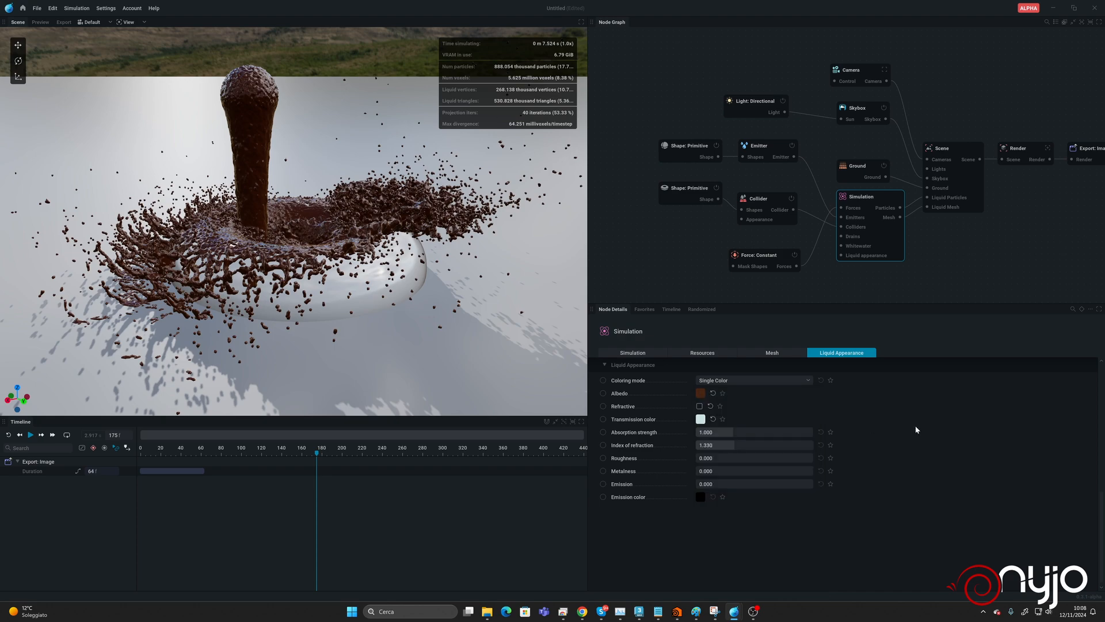
Darken the Ground node's primary color to near-black #121212.
{"action": "left_click_drag", "start_coordinate": [300, 230], "coordinate": [295, 258]}
{"action": "left_click", "coordinate": [858, 108]}
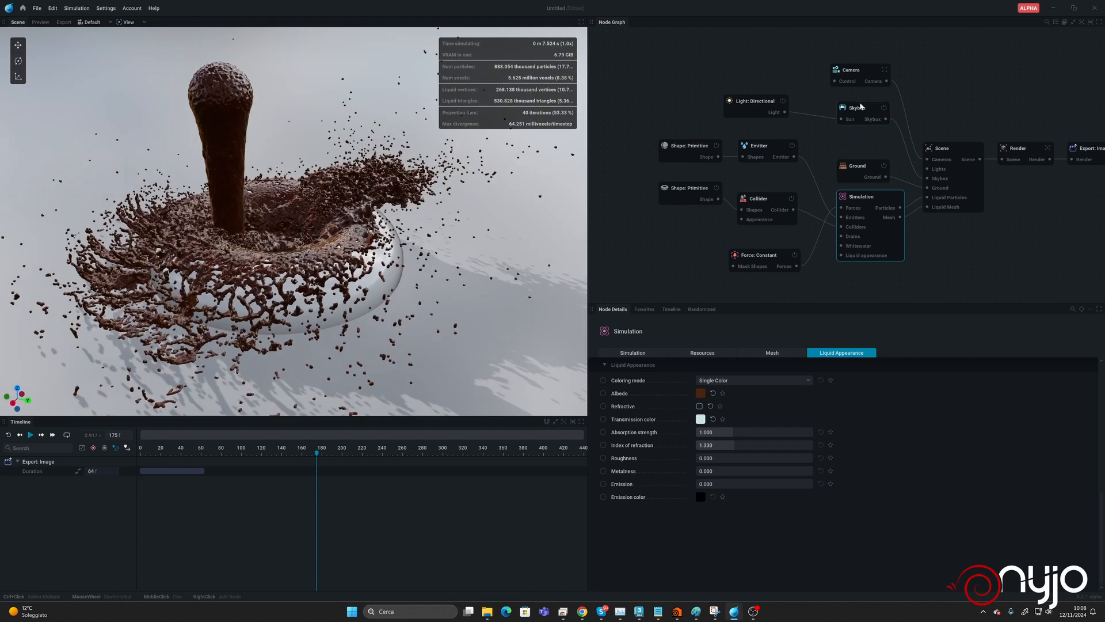
{"action": "left_click", "coordinate": [857, 166]}
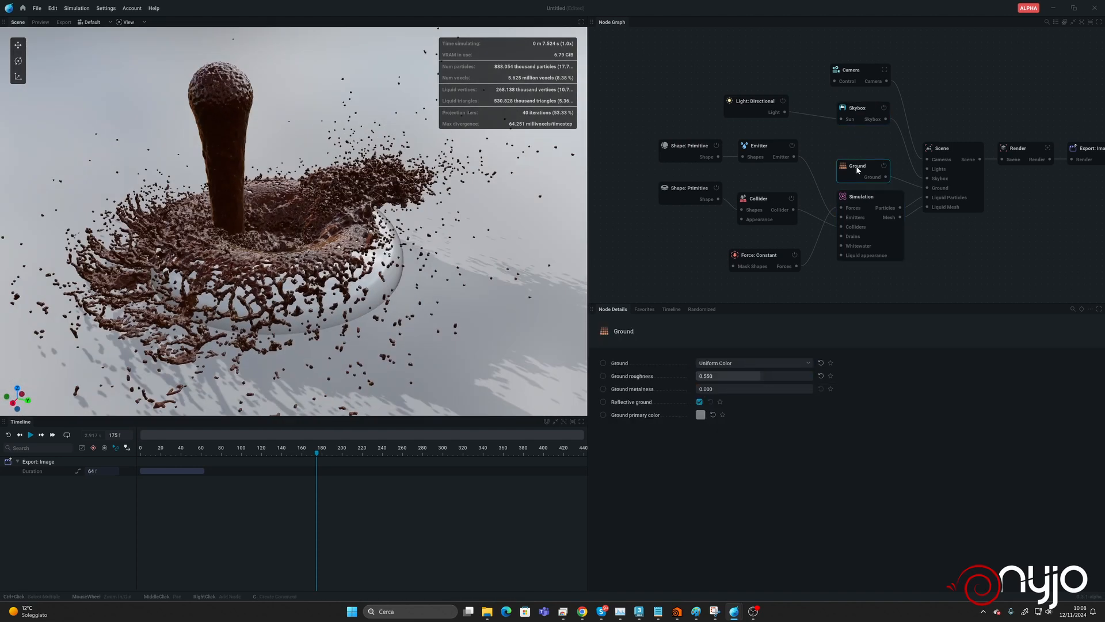
{"action": "left_click", "coordinate": [701, 415]}
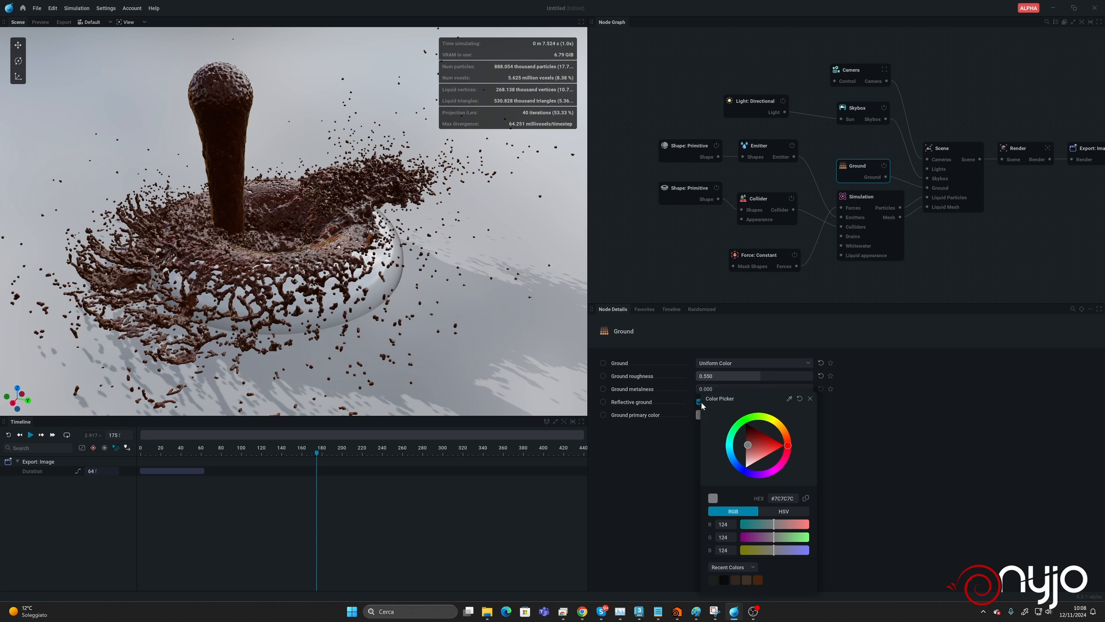
{"action": "left_click_drag", "start_coordinate": [747, 448], "coordinate": [742, 437]}
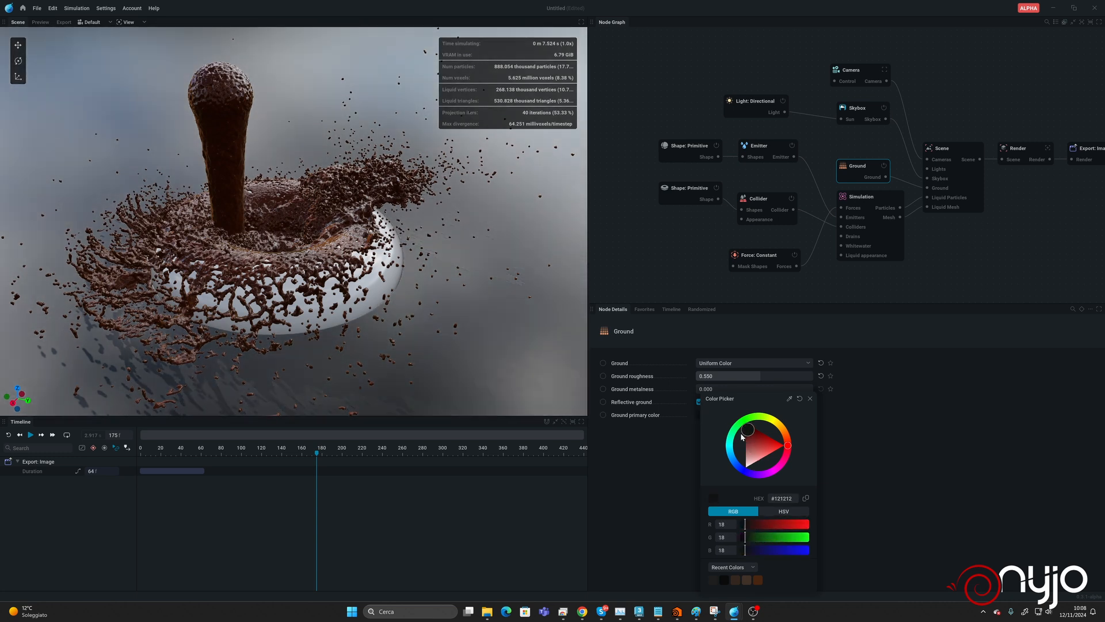
{"action": "left_click", "coordinate": [992, 474]}
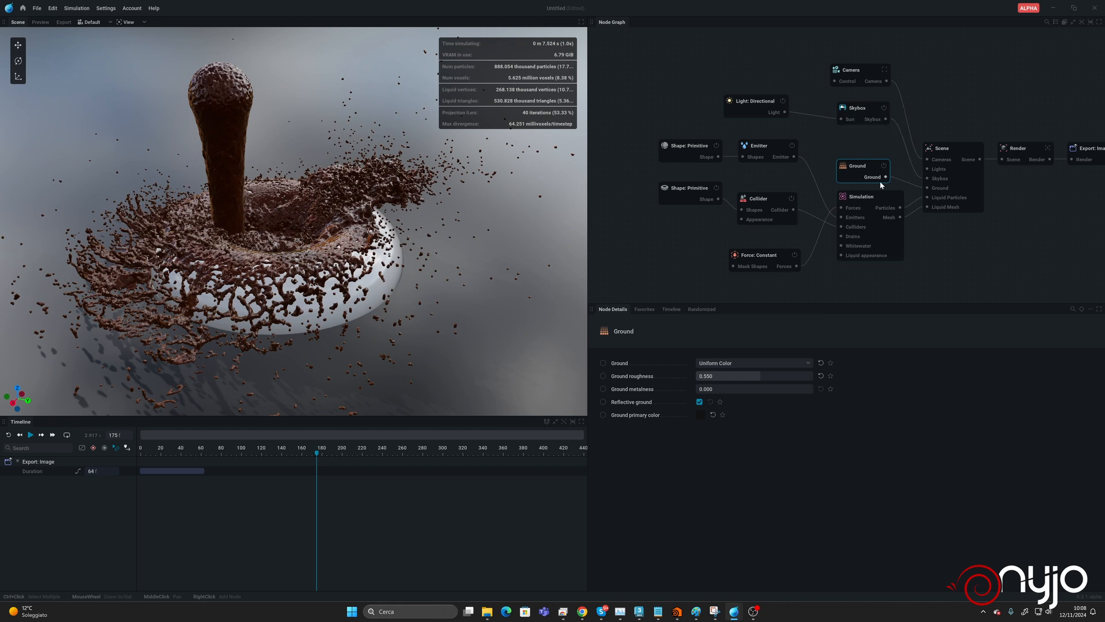
Raise the roughness of the simulated liquid's appearance to soften its glossy highlights.
{"action": "left_click", "coordinate": [856, 197]}
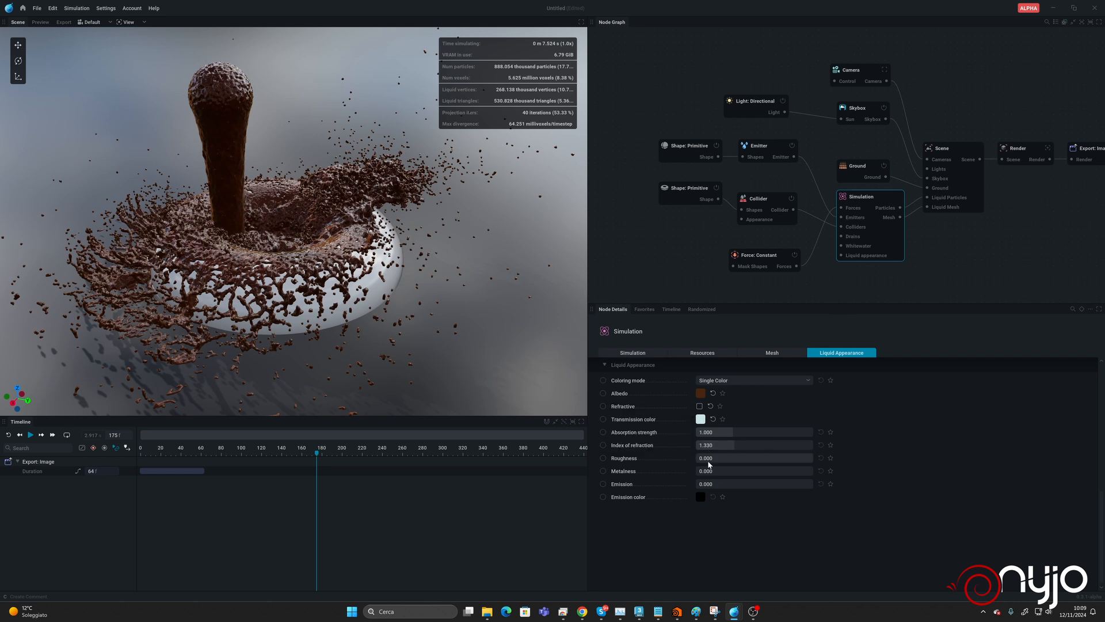
{"action": "left_click_drag", "start_coordinate": [712, 459], "coordinate": [788, 459]}
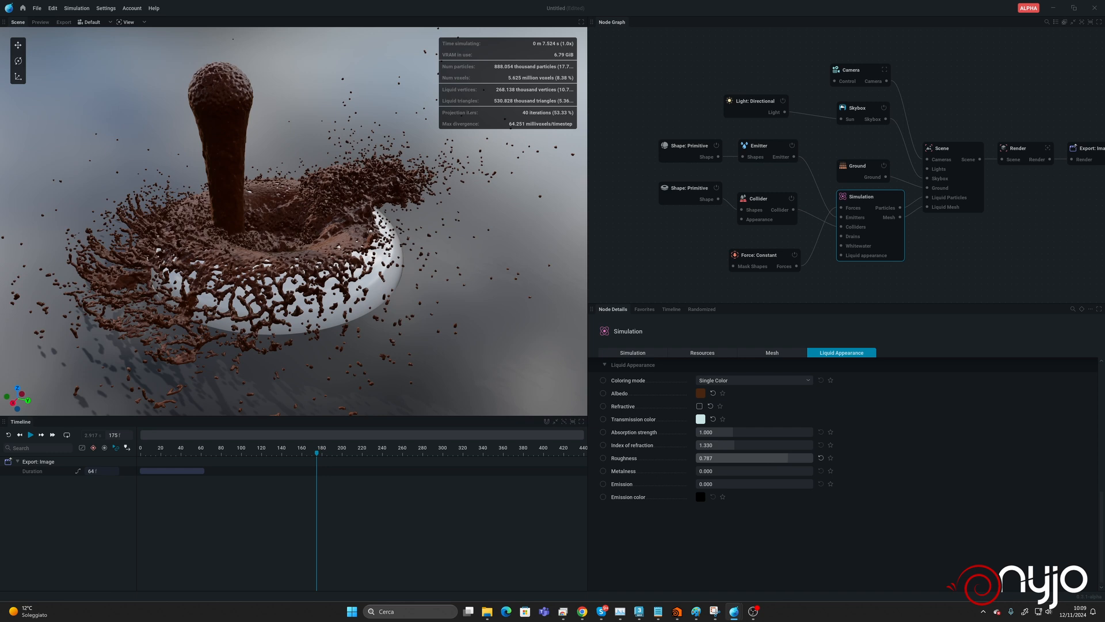
{"action": "mouse_move", "coordinate": [757, 458]}
{"action": "left_mouse_down"}
{"action": "mouse_move", "coordinate": [782, 458]}
{"action": "mouse_move", "coordinate": [758, 458]}
{"action": "mouse_move", "coordinate": [771, 458]}
{"action": "left_mouse_up"}
Set the simulated liquid's albedo to a deeper, less reddish brown, #3A2610.
{"action": "left_click_drag", "start_coordinate": [403, 248], "coordinate": [150, 259]}
{"action": "left_click_drag", "start_coordinate": [369, 259], "coordinate": [242, 263]}
{"action": "left_click", "coordinate": [700, 394]}
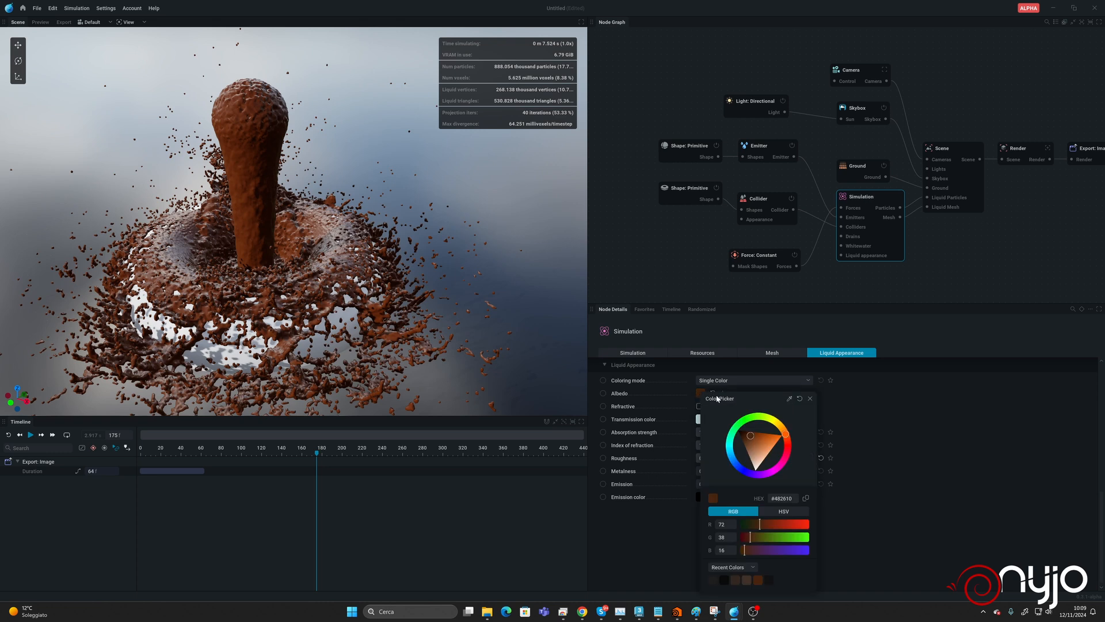
{"action": "left_click_drag", "start_coordinate": [759, 528], "coordinate": [757, 527]}
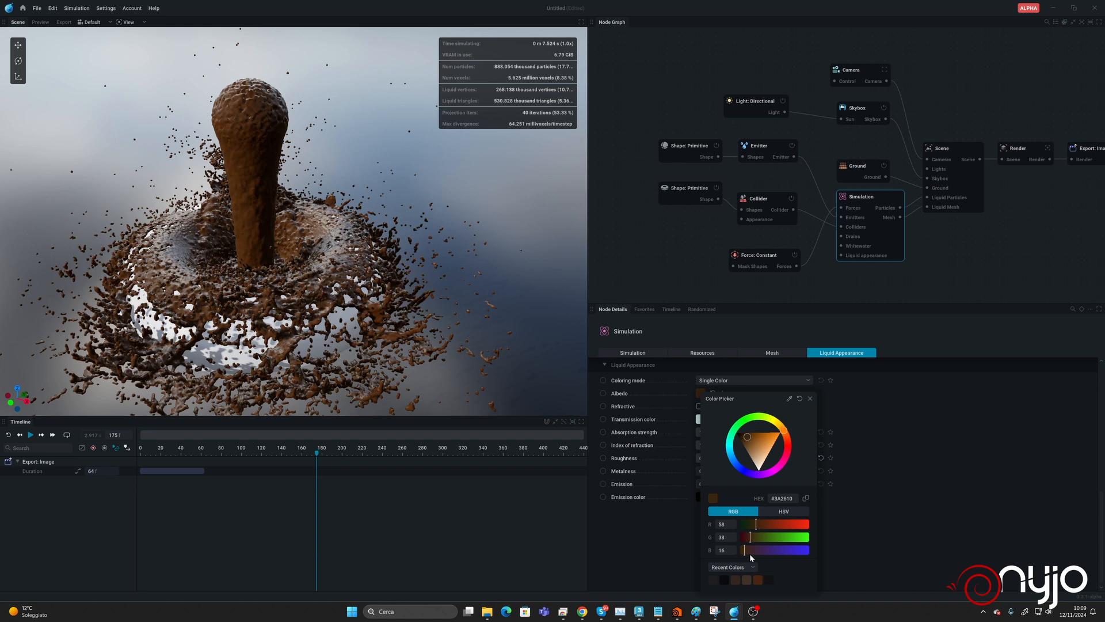
{"action": "left_click", "coordinate": [952, 494]}
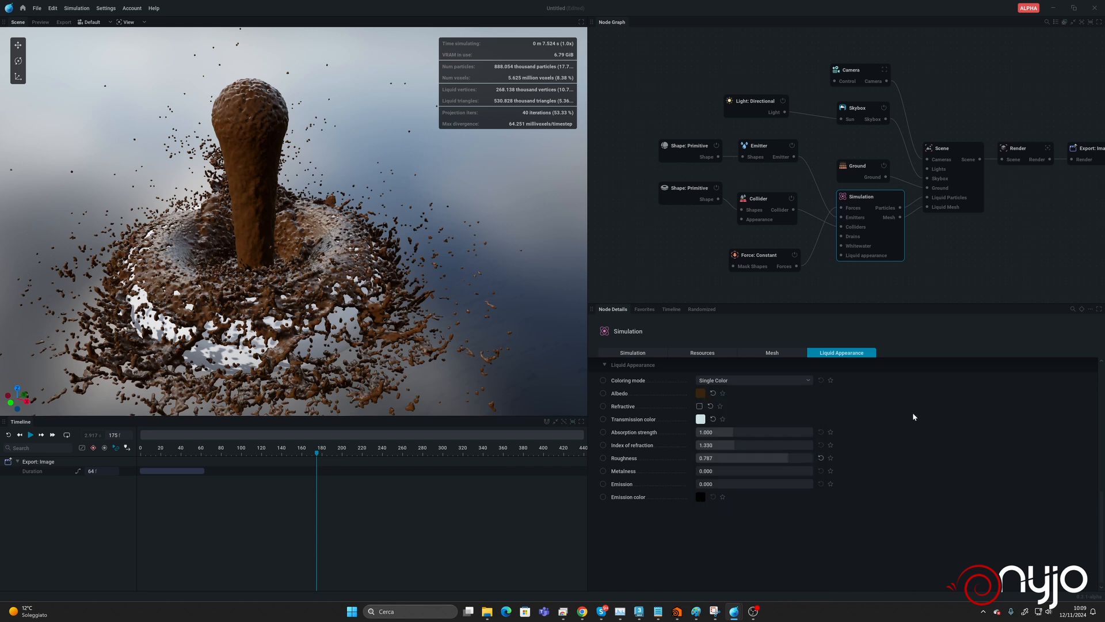
Save the project on the Desktop under the name Chocolate_Free_Tut_v001.
{"action": "left_click_drag", "start_coordinate": [322, 242], "coordinate": [415, 242]}
{"action": "left_click_drag", "start_coordinate": [310, 299], "coordinate": [210, 315]}
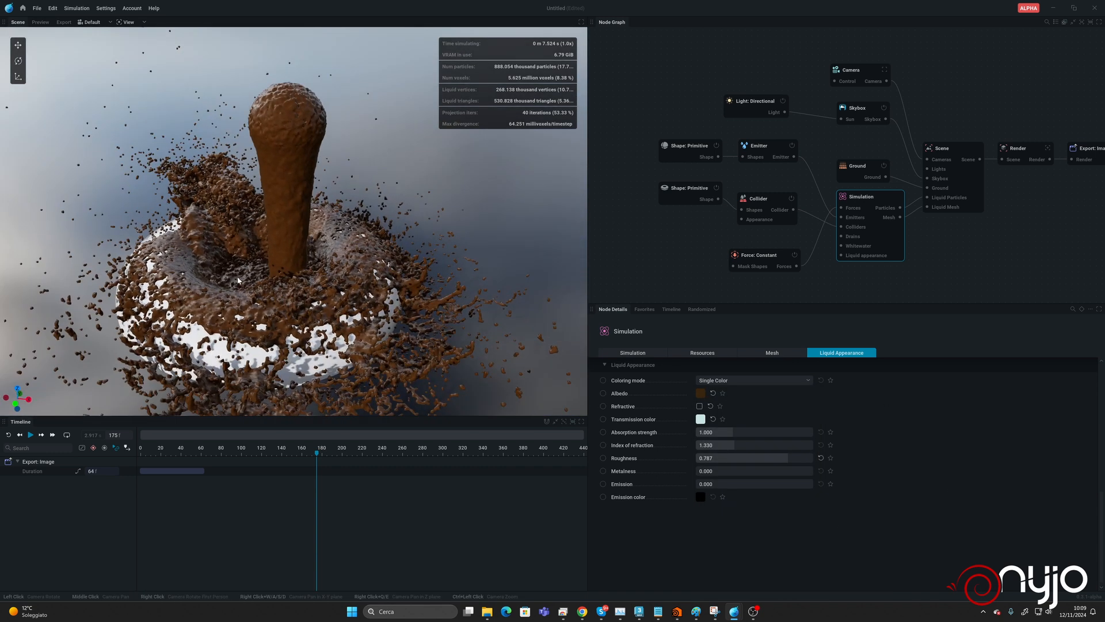
{"action": "middle_click_drag", "start_coordinate": [210, 315], "coordinate": [239, 280]}
{"action": "left_click", "coordinate": [37, 8]}
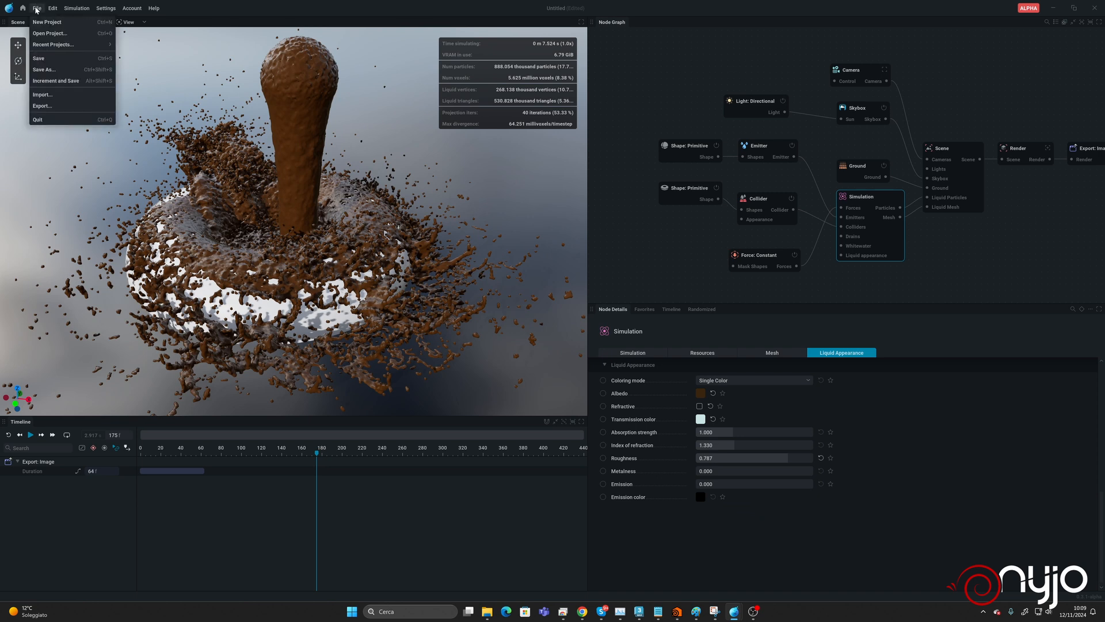
{"action": "left_click", "coordinate": [58, 74]}
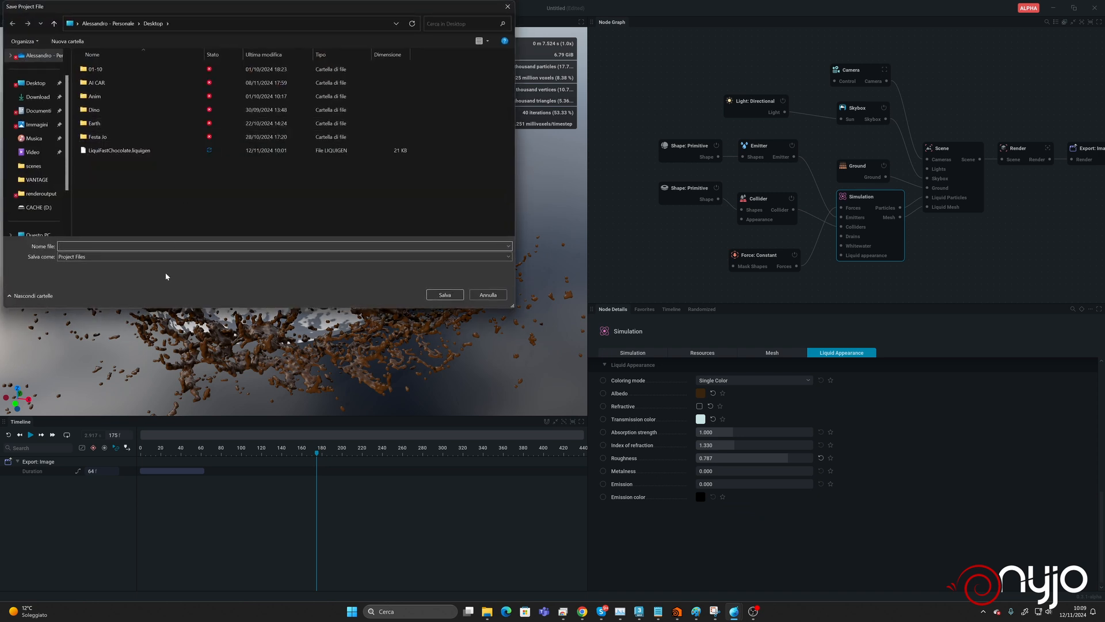
{"action": "type", "text": "Choco"}
{"action": "type", "text": "1"}
{"action": "key", "text": "Return"}
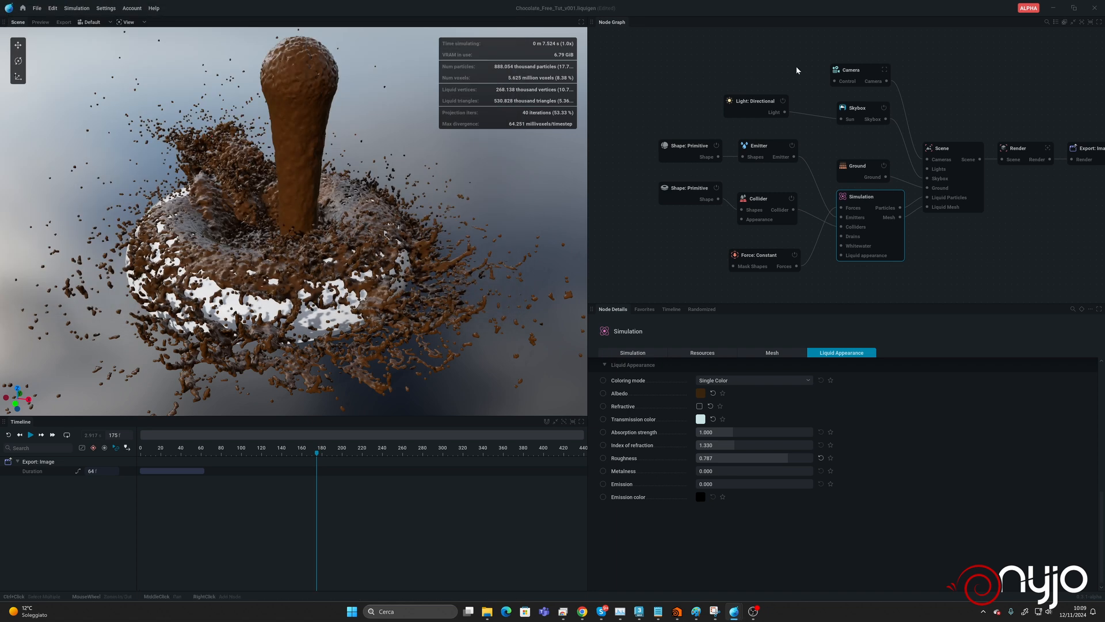
Raise the Ground node's roughness to about 0.907, keeping the primary color at #121212.
{"action": "left_click", "coordinate": [857, 168]}
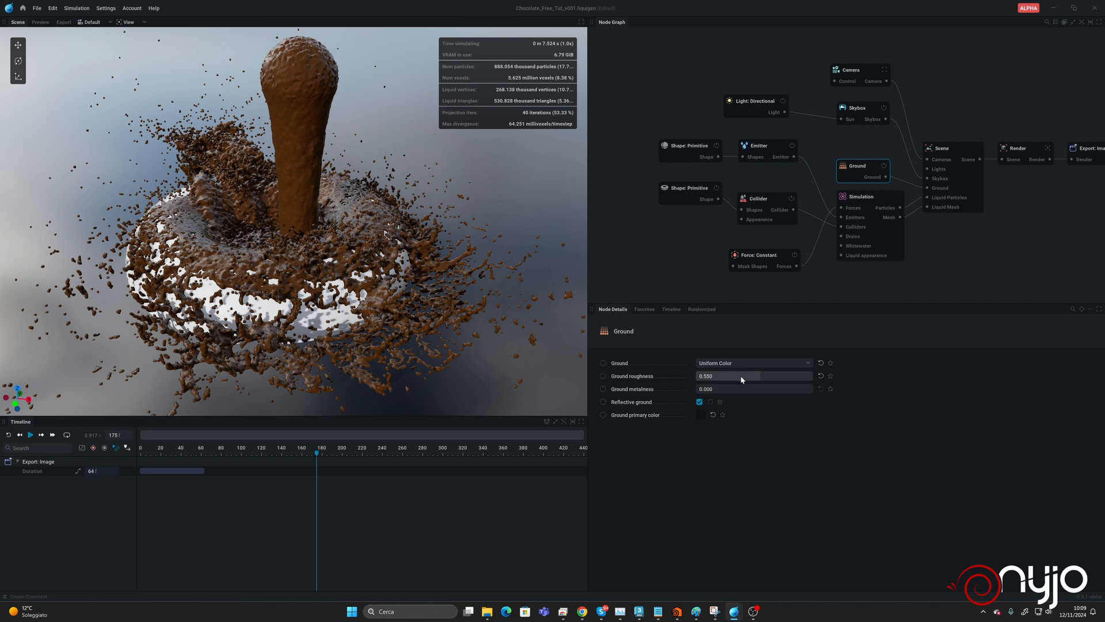
{"action": "left_click_drag", "start_coordinate": [741, 375], "coordinate": [800, 375]}
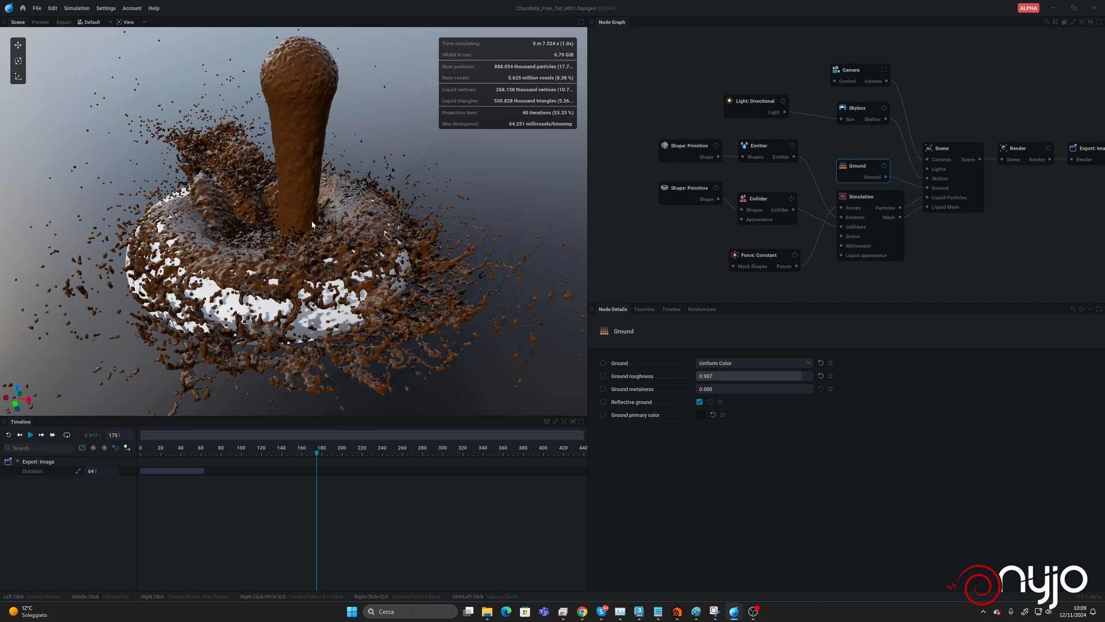
{"action": "left_click", "coordinate": [702, 416]}
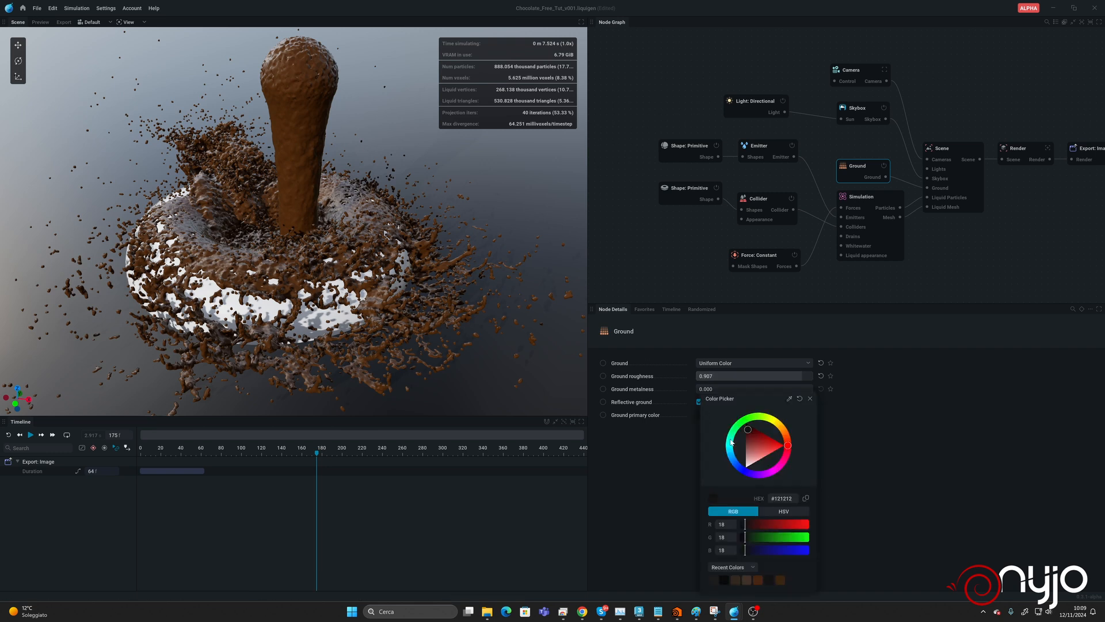
{"action": "left_click", "coordinate": [927, 426]}
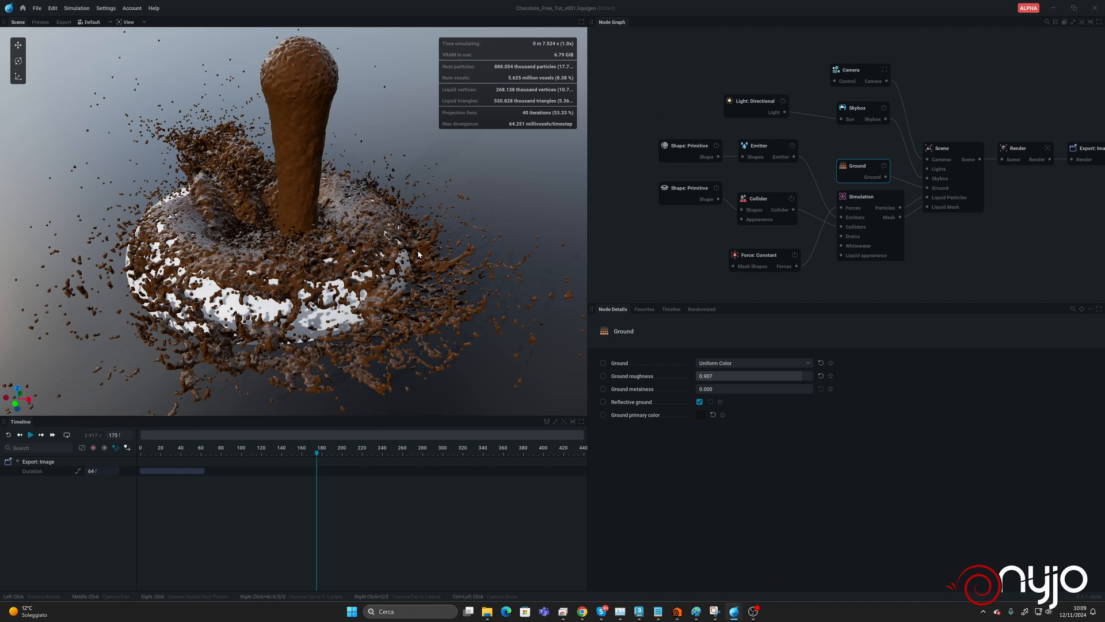
Set the radius of the emitter's sphere primitive to 0.5 m and reset the simulation.
{"action": "left_click", "coordinate": [685, 149]}
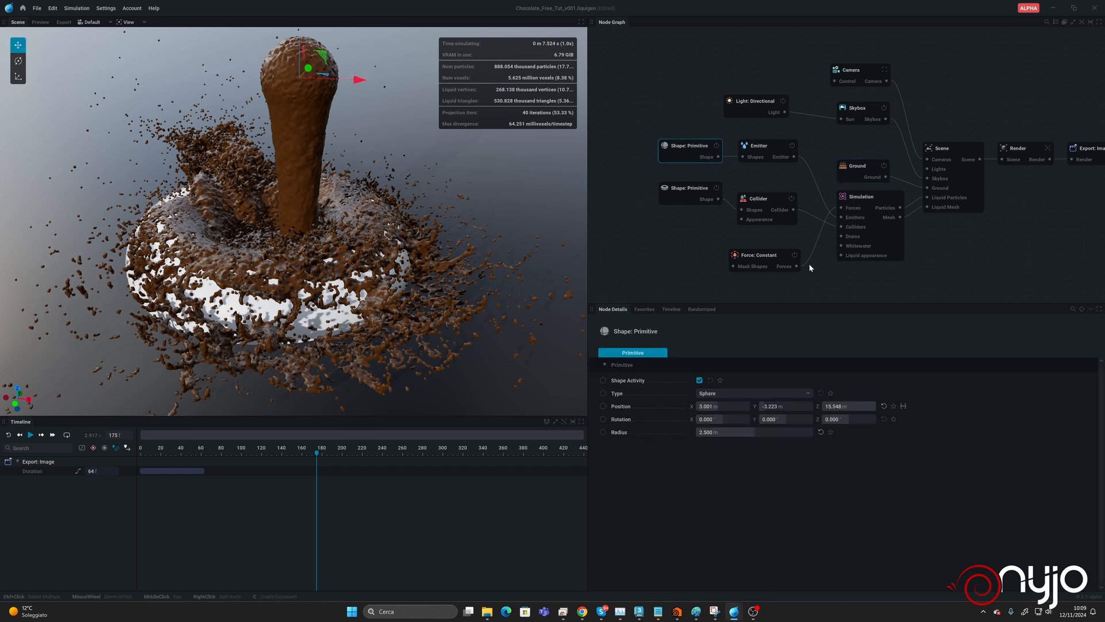
{"action": "left_click", "coordinate": [720, 433]}
{"action": "type", "text": "0.5"}
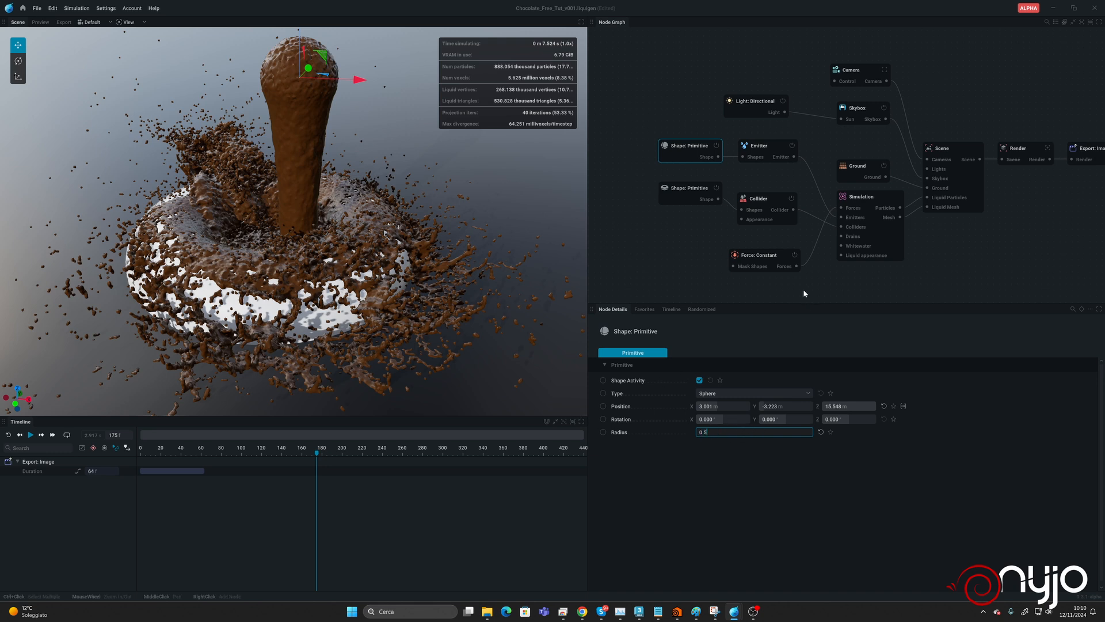
{"action": "key", "text": "Return"}
{"action": "key", "text": "r"}
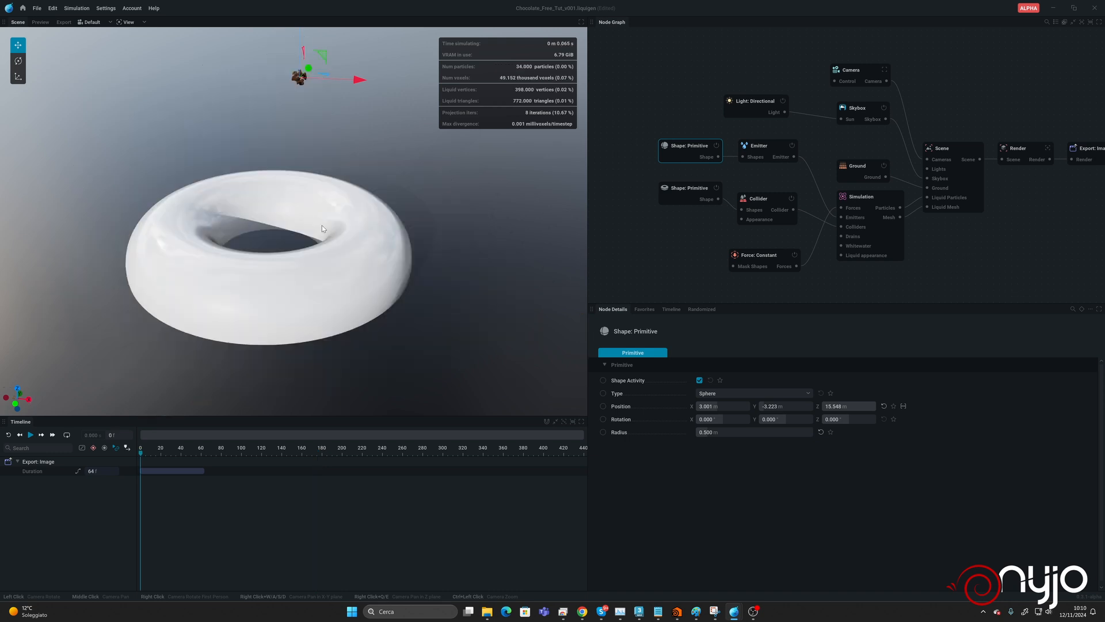
Play the simulation to examine the thinner chocolate stream, and reset it to the start.
{"action": "key", "text": "space"}
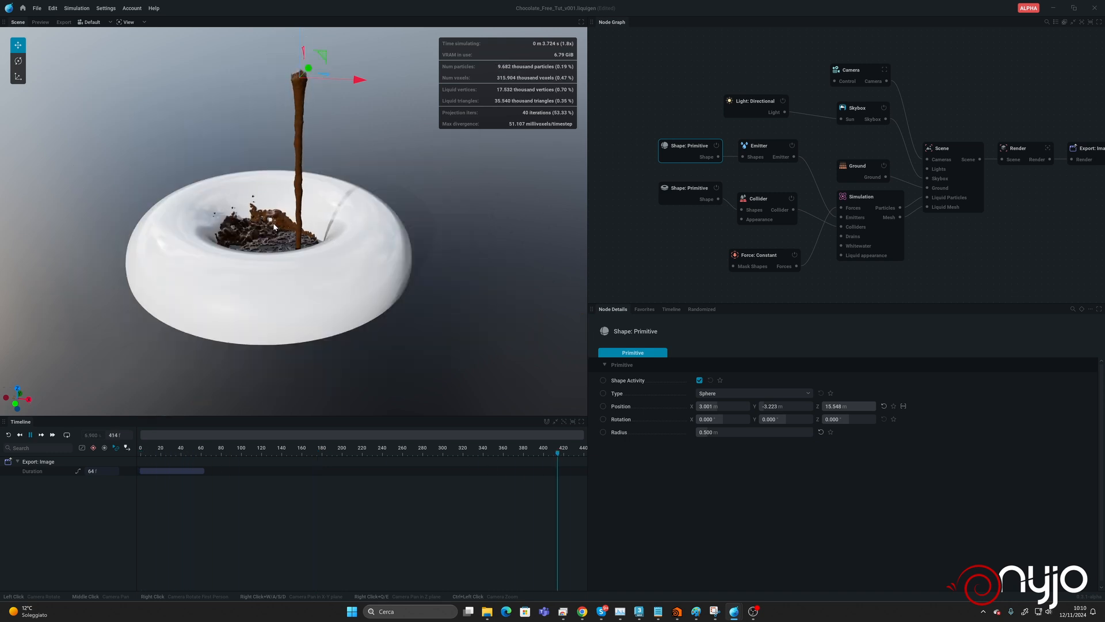
{"action": "key", "text": "space"}
{"action": "left_click", "coordinate": [8, 436]}
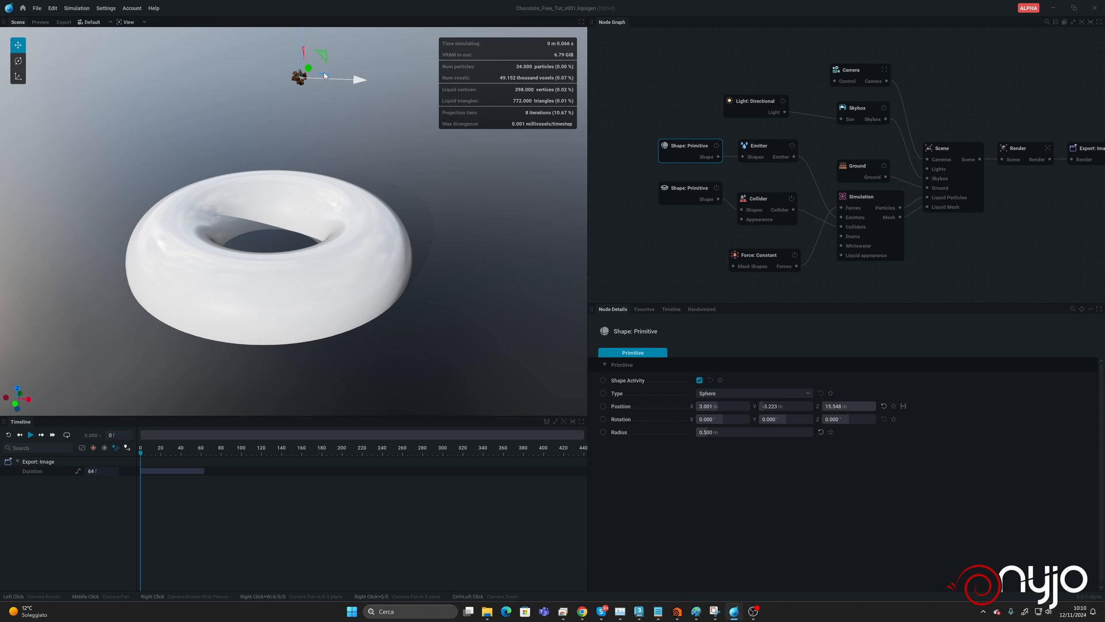
Keyframe the emitter sphere's position at frame 0 with X about 3.303 m and at frame 140 with X about -5.082 m.
{"action": "left_click", "coordinate": [603, 407]}
{"action": "left_click_drag", "start_coordinate": [352, 84], "coordinate": [355, 85]}
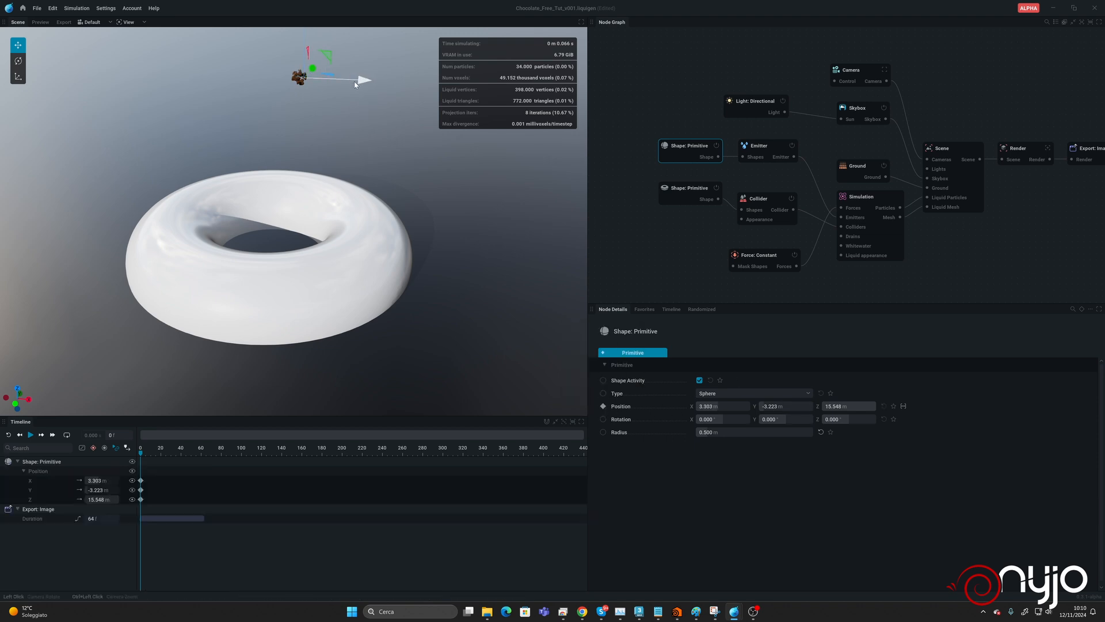
{"action": "left_click_drag", "start_coordinate": [161, 448], "coordinate": [256, 442]}
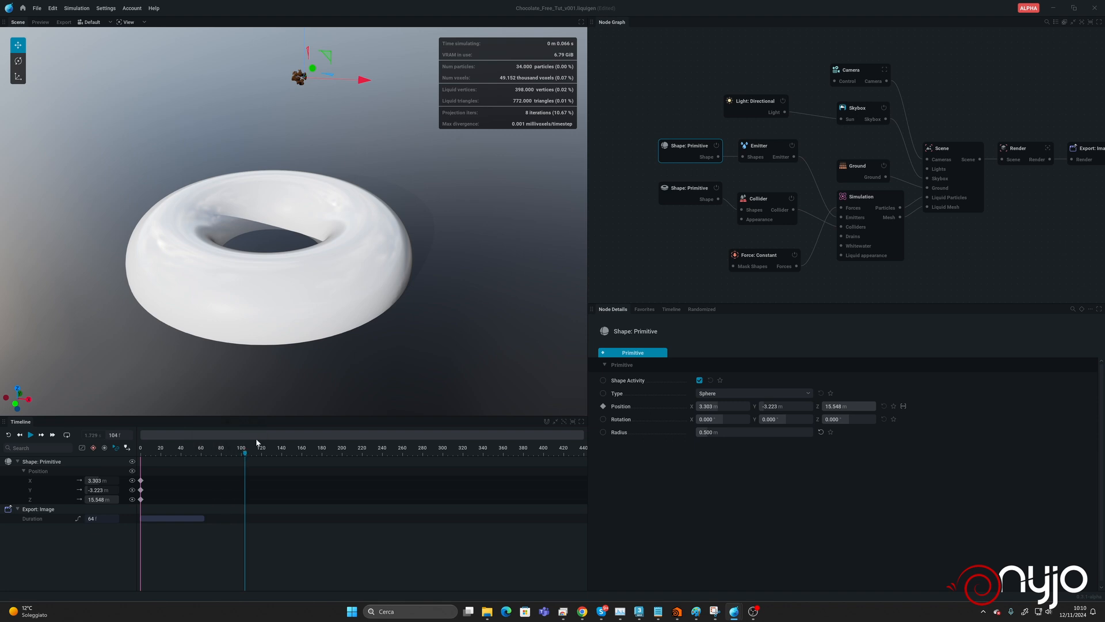
{"action": "left_click", "coordinate": [281, 452]}
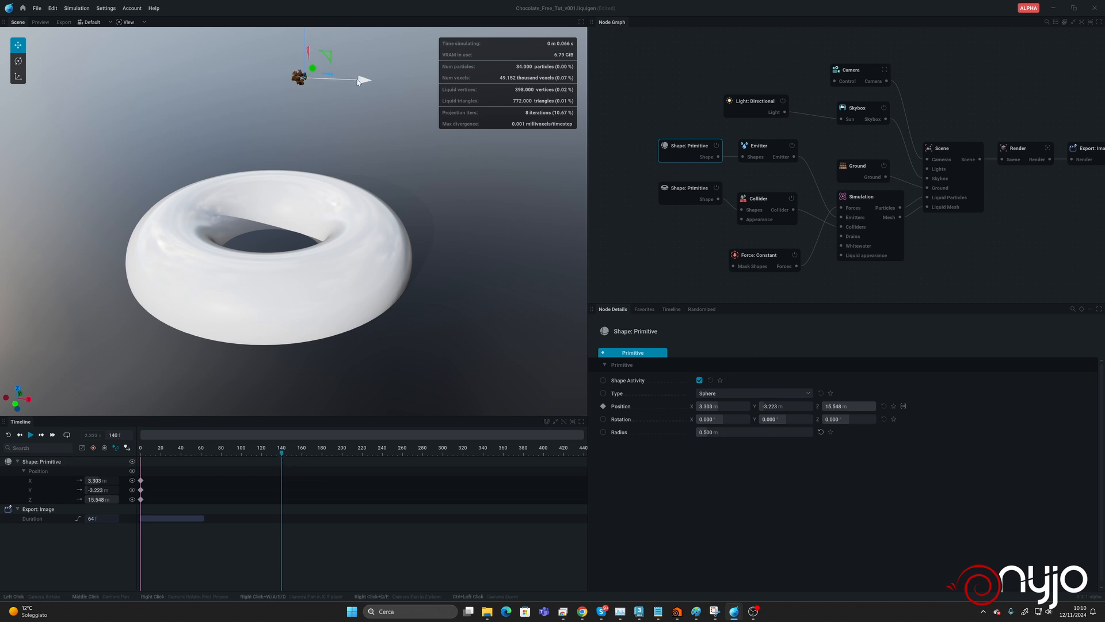
{"action": "left_click_drag", "start_coordinate": [363, 86], "coordinate": [238, 85]}
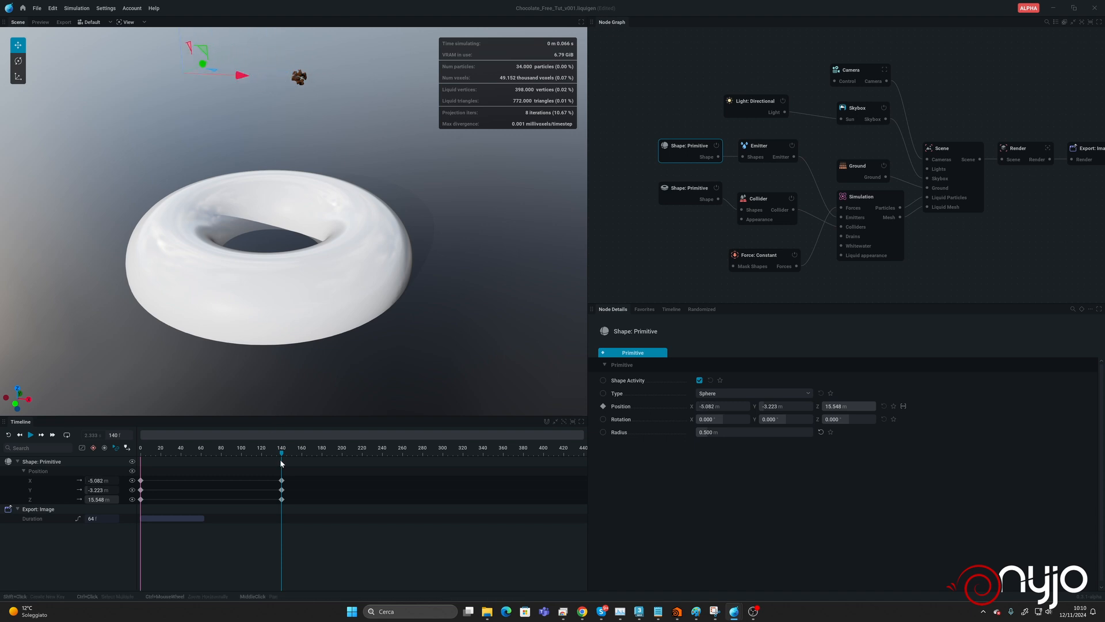
Keyframe the emitter sphere's position at frame 280, moving it to about X 9.290 m and Y -5.939 m.
{"action": "left_click_drag", "start_coordinate": [289, 453], "coordinate": [423, 453]}
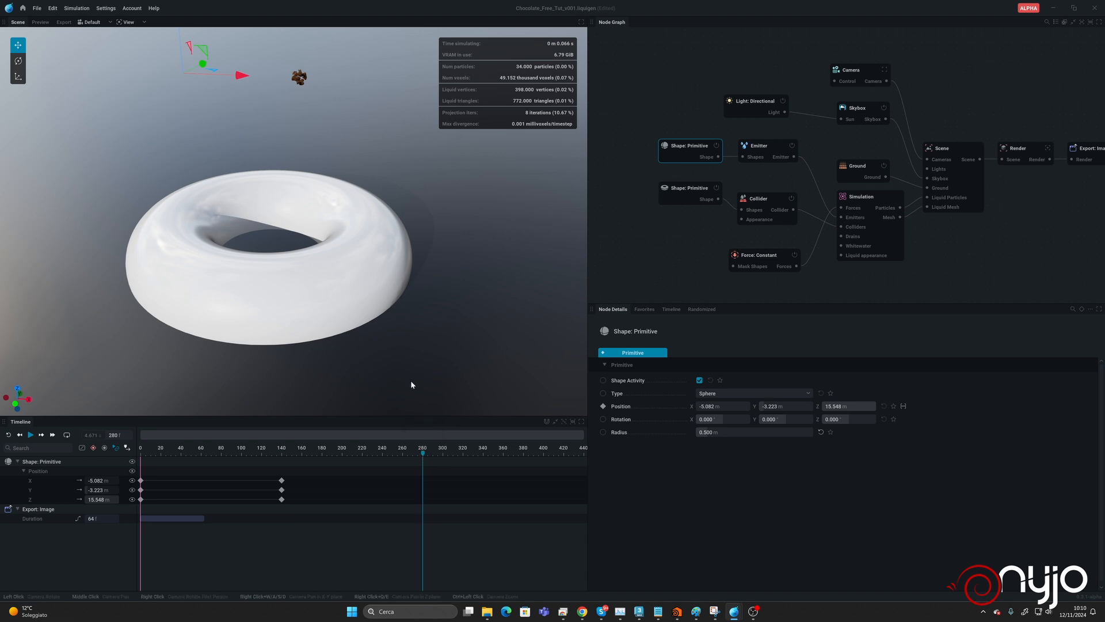
{"action": "left_click_drag", "start_coordinate": [238, 84], "coordinate": [431, 87]}
{"action": "left_click_drag", "start_coordinate": [403, 167], "coordinate": [387, 207]}
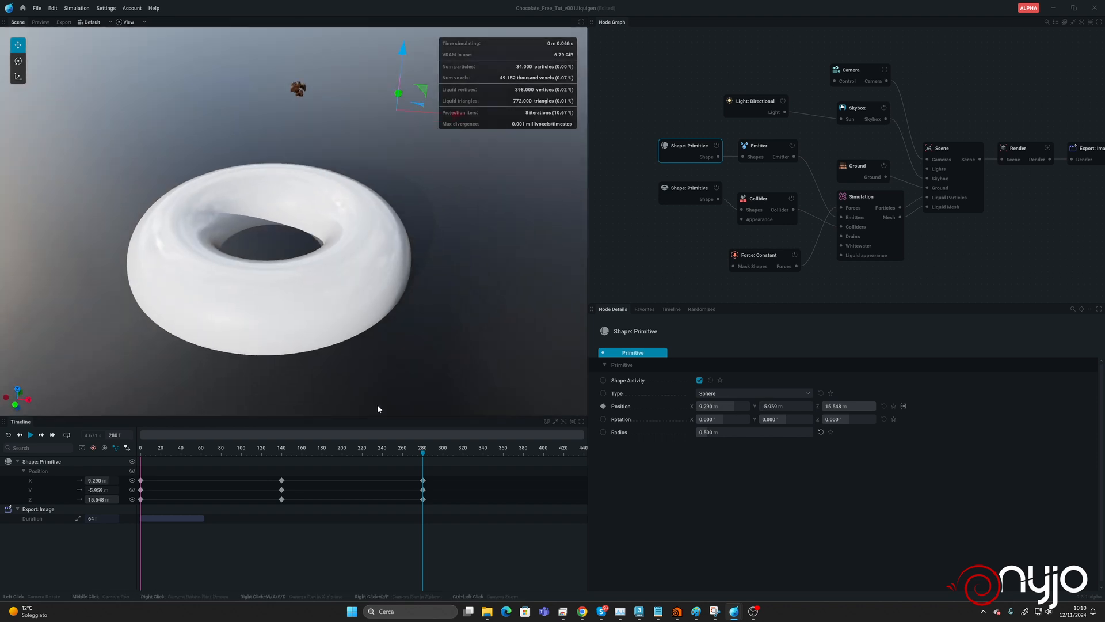
Keyframe the emitter sphere at frame 435, moving it over the torus's front side to about X -0.185 m and Y -12.087 m.
{"action": "left_click_drag", "start_coordinate": [525, 459], "coordinate": [579, 450]}
{"action": "left_click_drag", "start_coordinate": [387, 201], "coordinate": [177, 234]}
{"action": "middle_click_drag", "start_coordinate": [443, 540], "coordinate": [152, 524]}
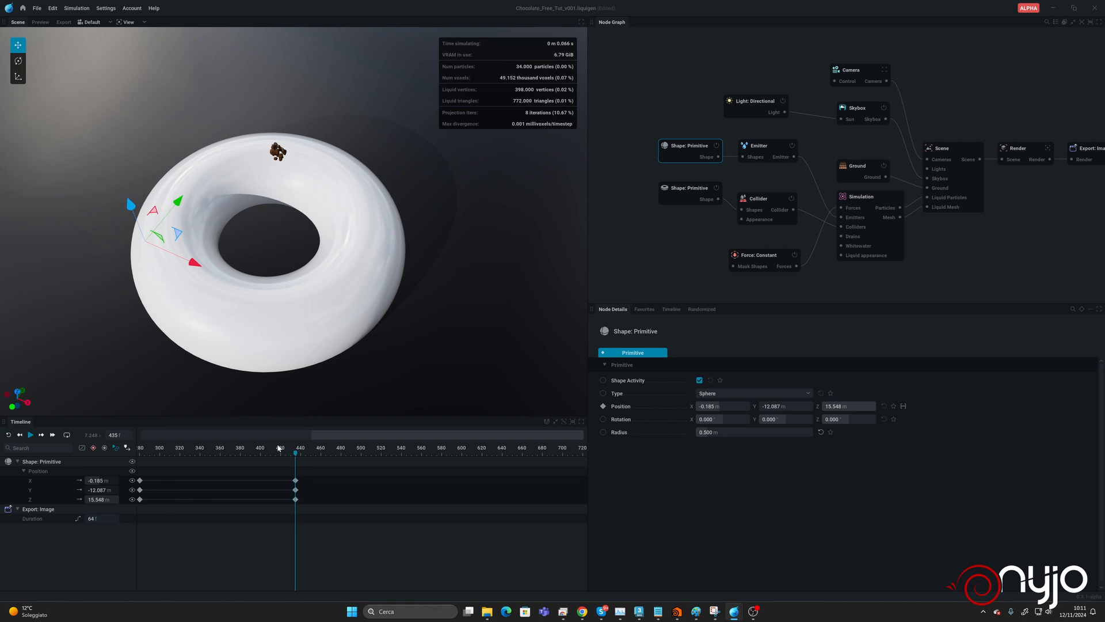
Keyframe the emitter sphere near its starting point at frame 627, about X 2.035 m and Y -4.463 m, and return to frame 0.
{"action": "left_click_drag", "start_coordinate": [291, 453], "coordinate": [489, 456]}
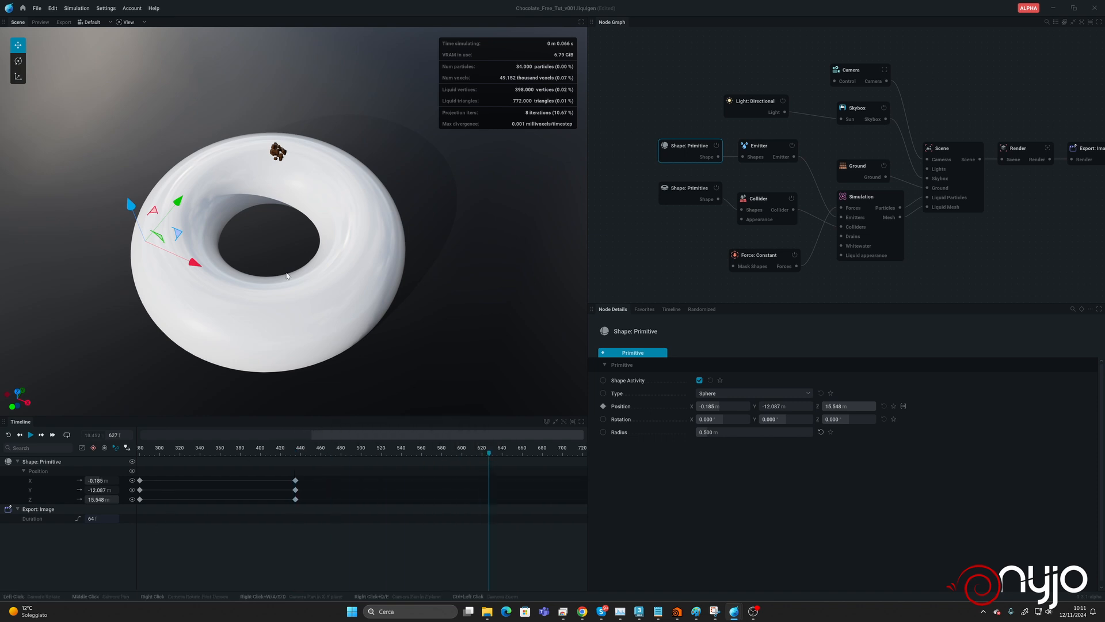
{"action": "left_click_drag", "start_coordinate": [175, 233], "coordinate": [283, 153]}
{"action": "left_click_drag", "start_coordinate": [508, 441], "coordinate": [123, 438]}
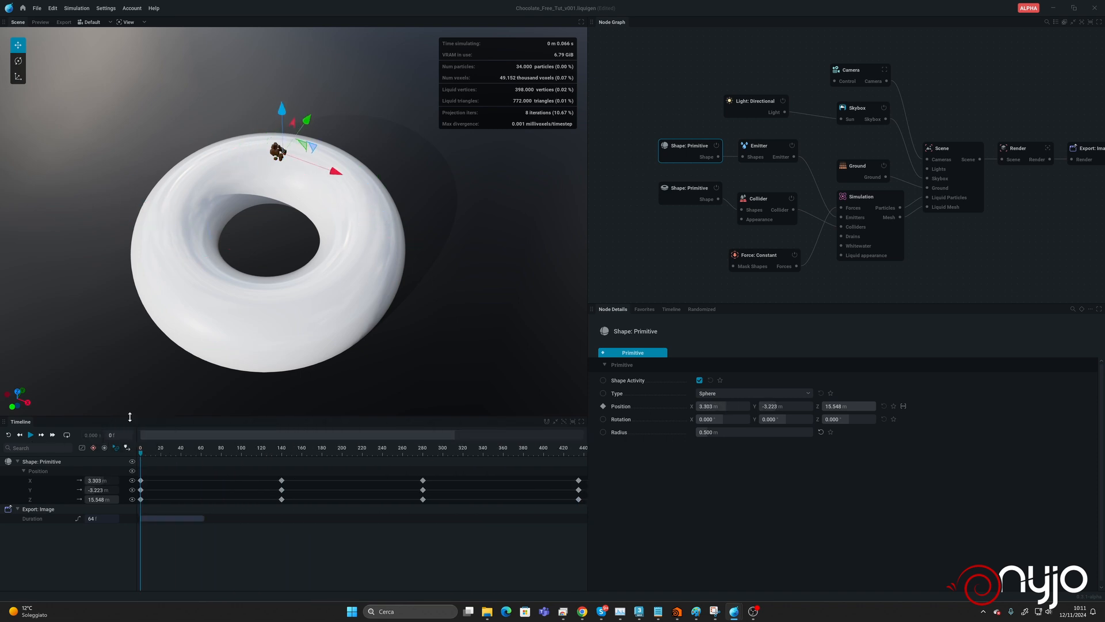
Save the project and play the simulation to preview the animated emitter, returning to frame 0.
{"action": "left_click_drag", "start_coordinate": [230, 277], "coordinate": [230, 242], "text": "alt"}
{"action": "left_click_drag", "start_coordinate": [329, 302], "coordinate": [334, 295]}
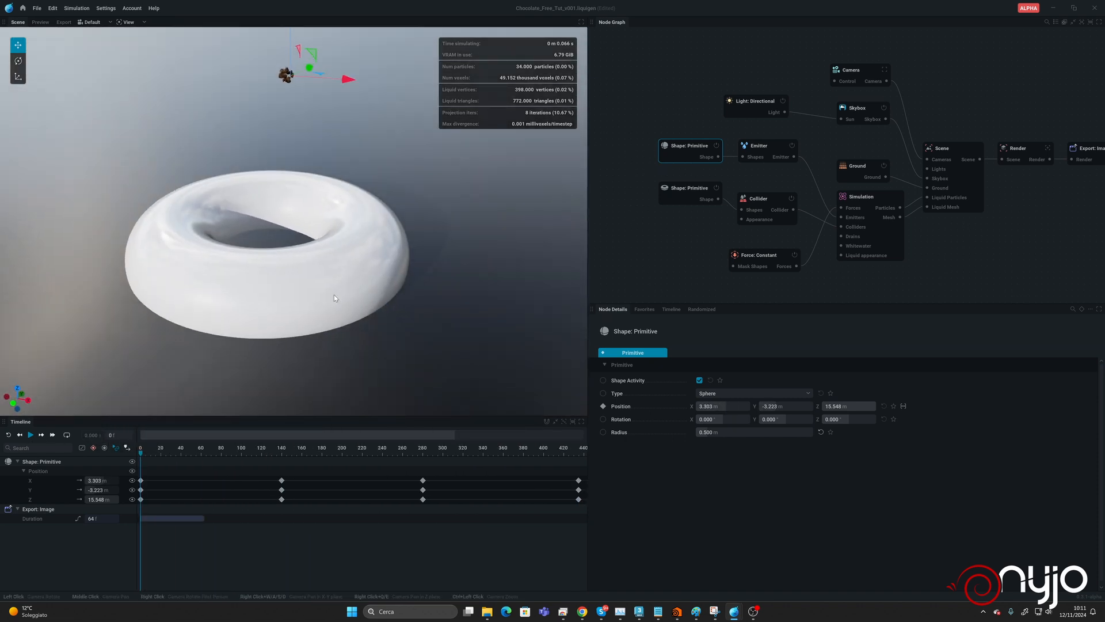
{"action": "middle_click_drag", "start_coordinate": [334, 294], "coordinate": [373, 306]}
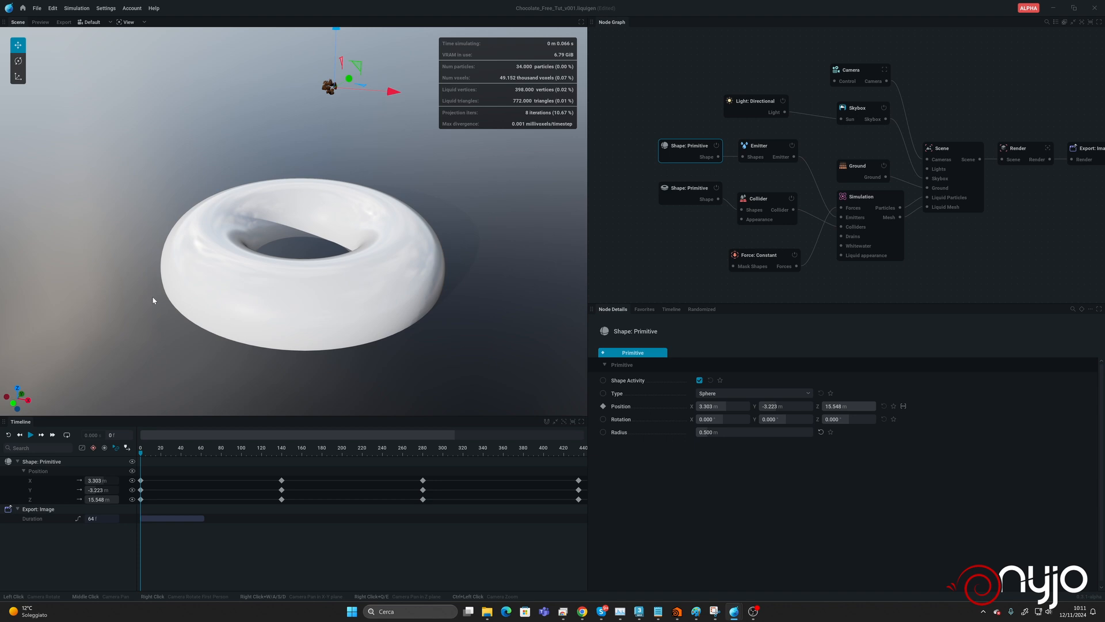
{"action": "key", "text": "ctrl+s"}
{"action": "key", "text": "space"}
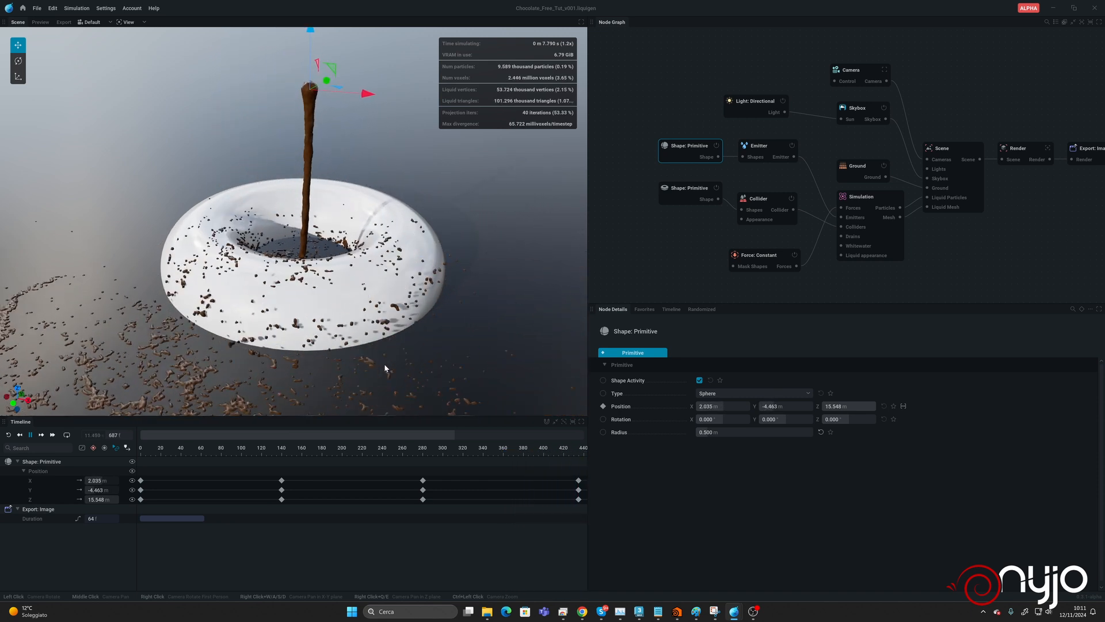
{"action": "key", "text": "space"}
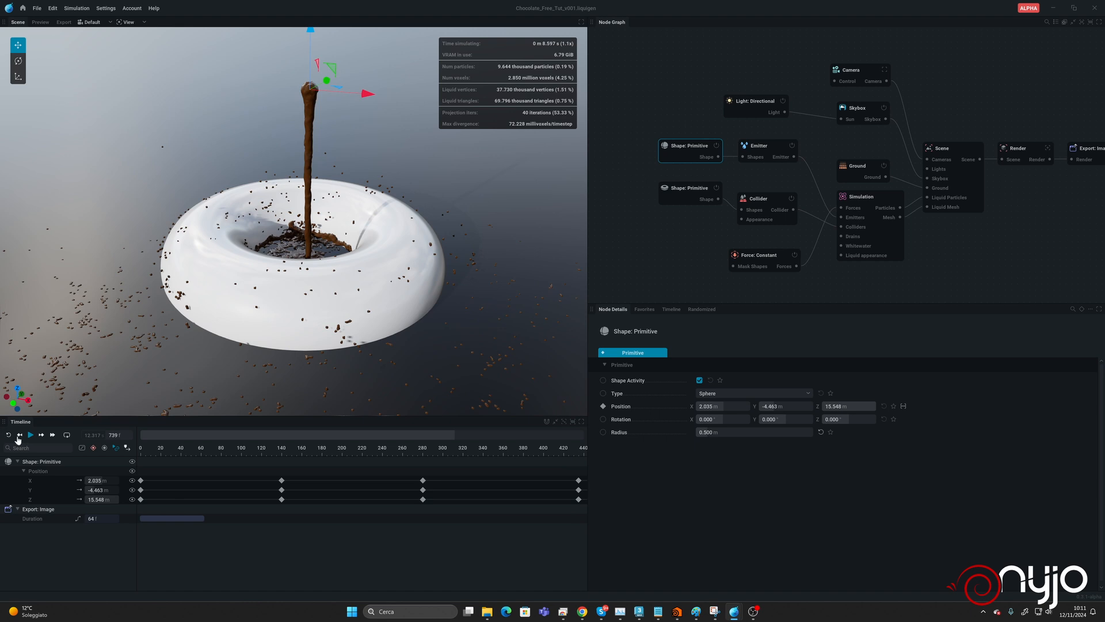
{"action": "left_click", "coordinate": [19, 436]}
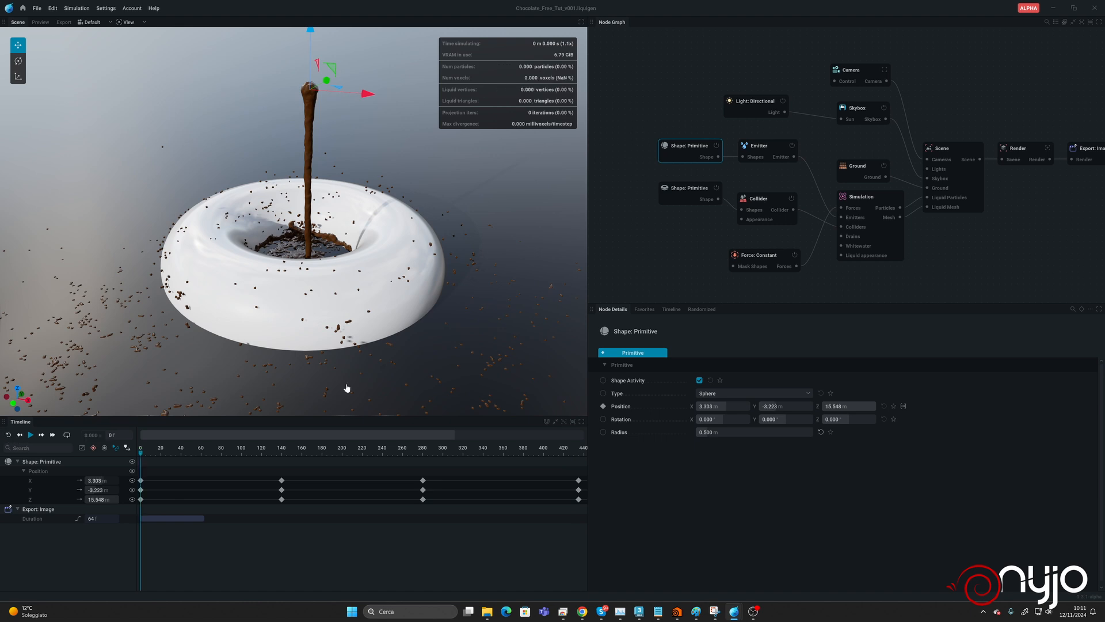
Turn off Add lifetime to particles on the Emitter node, apply it with a simulation reset, and preview the pour.
{"action": "left_click", "coordinate": [746, 151]}
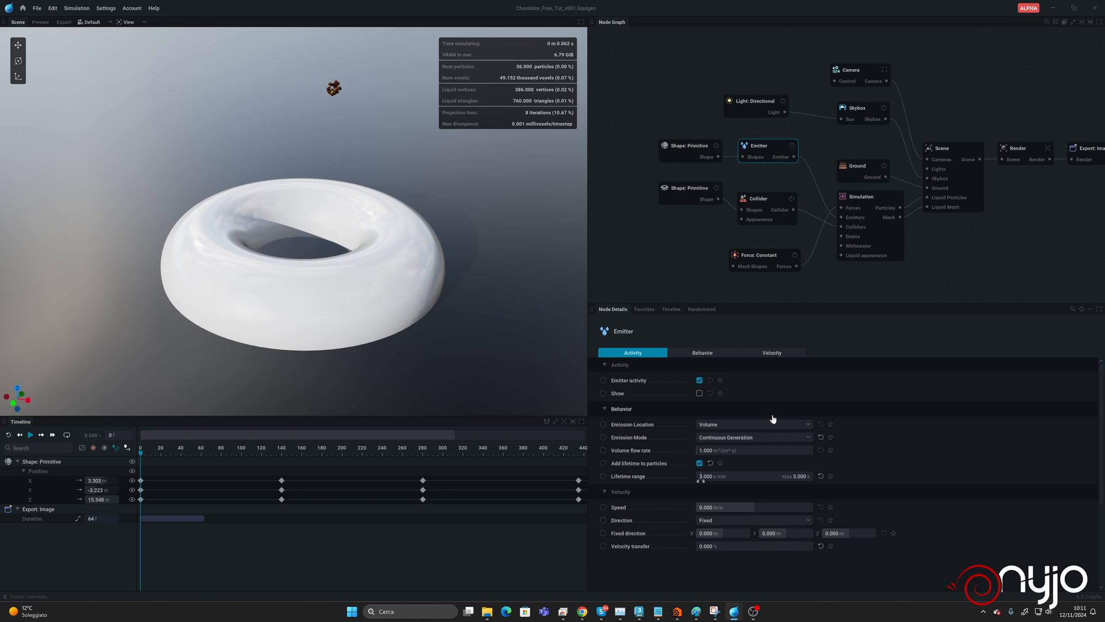
{"action": "left_click", "coordinate": [699, 464]}
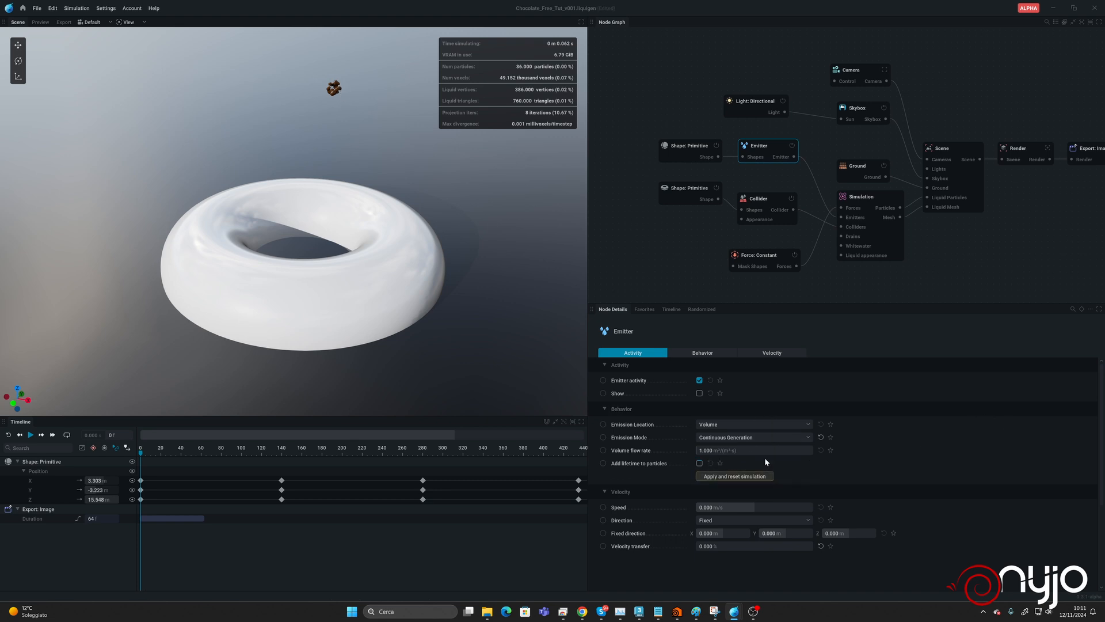
{"action": "left_click", "coordinate": [733, 476]}
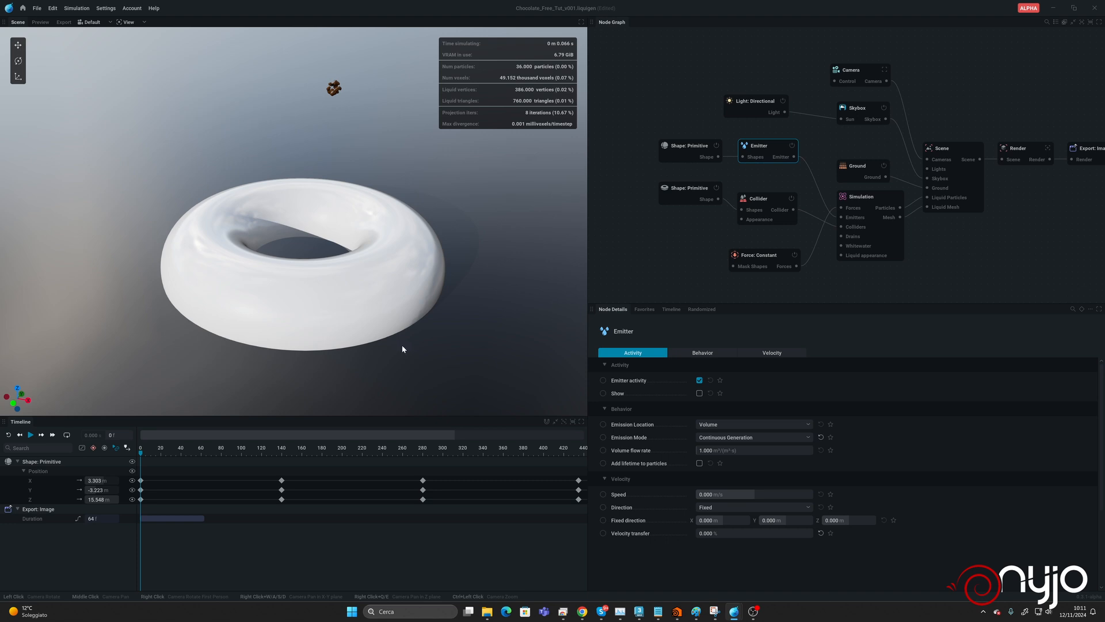
{"action": "key", "text": "space"}
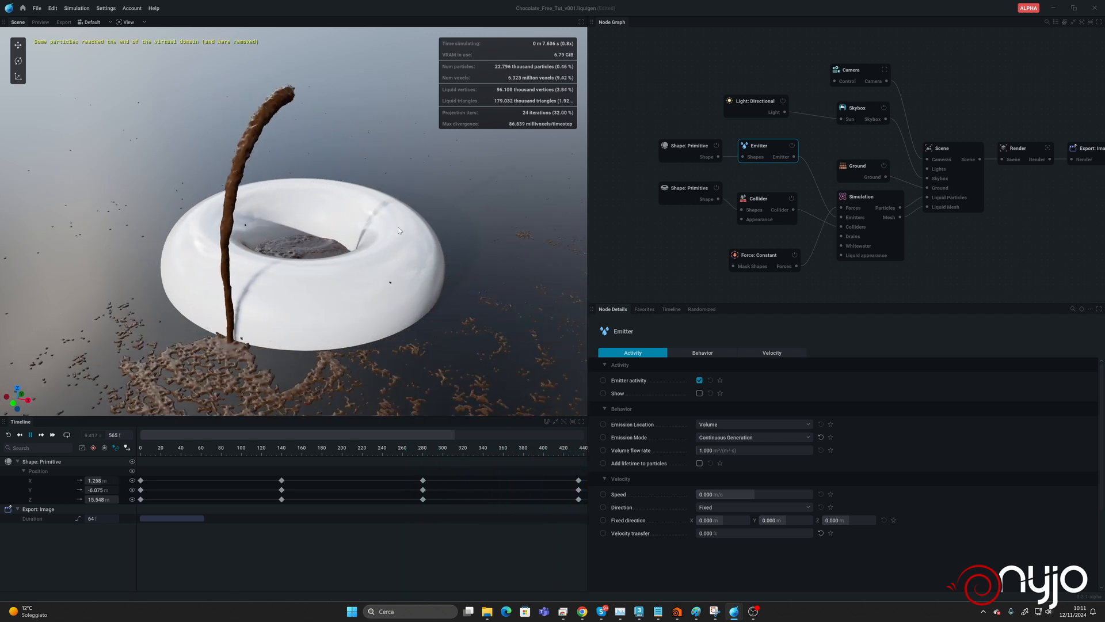
{"action": "key", "text": "space"}
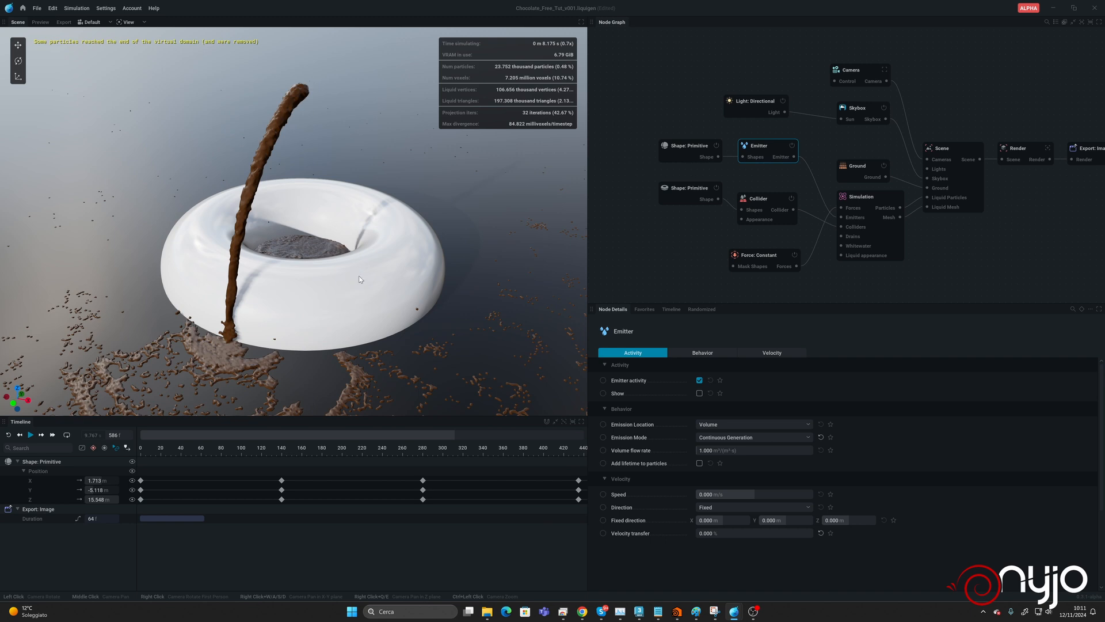
Reset the simulation to frame 0 and move the torus's Shape: Primitive node away from the Collider node in the graph.
{"action": "left_click", "coordinate": [9, 435]}
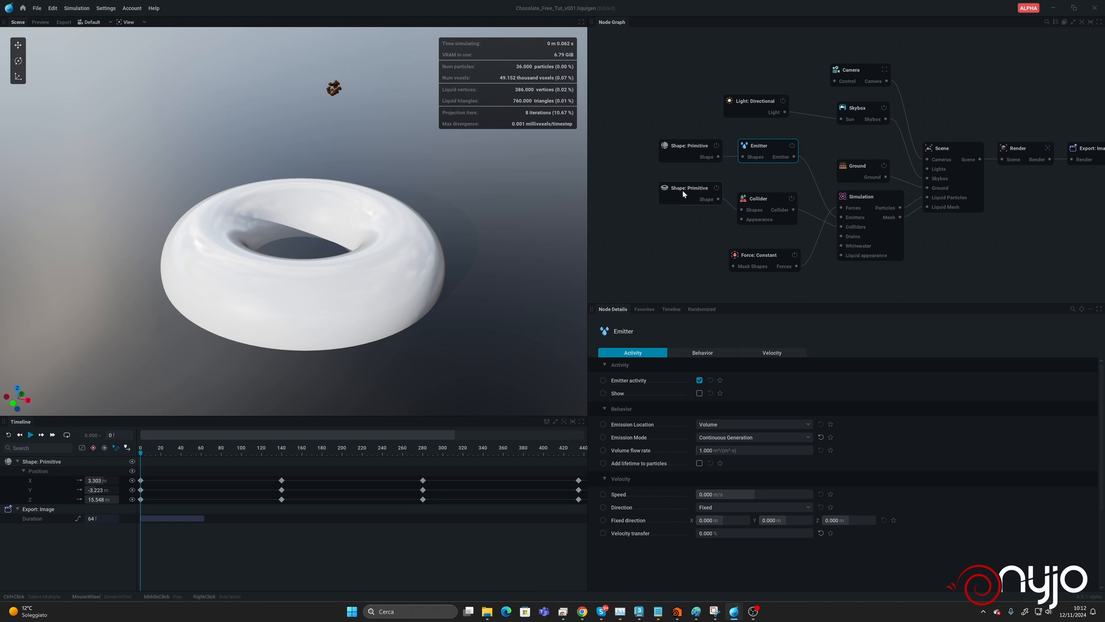
{"action": "left_click_drag", "start_coordinate": [684, 194], "coordinate": [656, 204]}
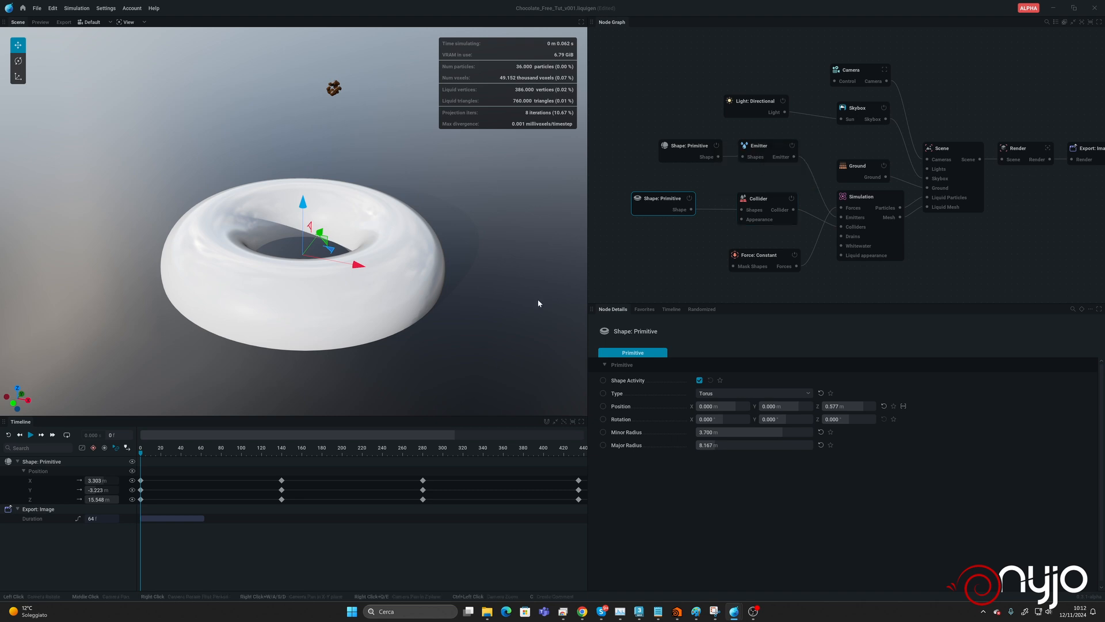
Switch to the browser, play part of the chocolate bar reference video, pause it and return to LiquiGen.
{"action": "left_click", "coordinate": [582, 610]}
{"action": "left_click", "coordinate": [79, 496]}
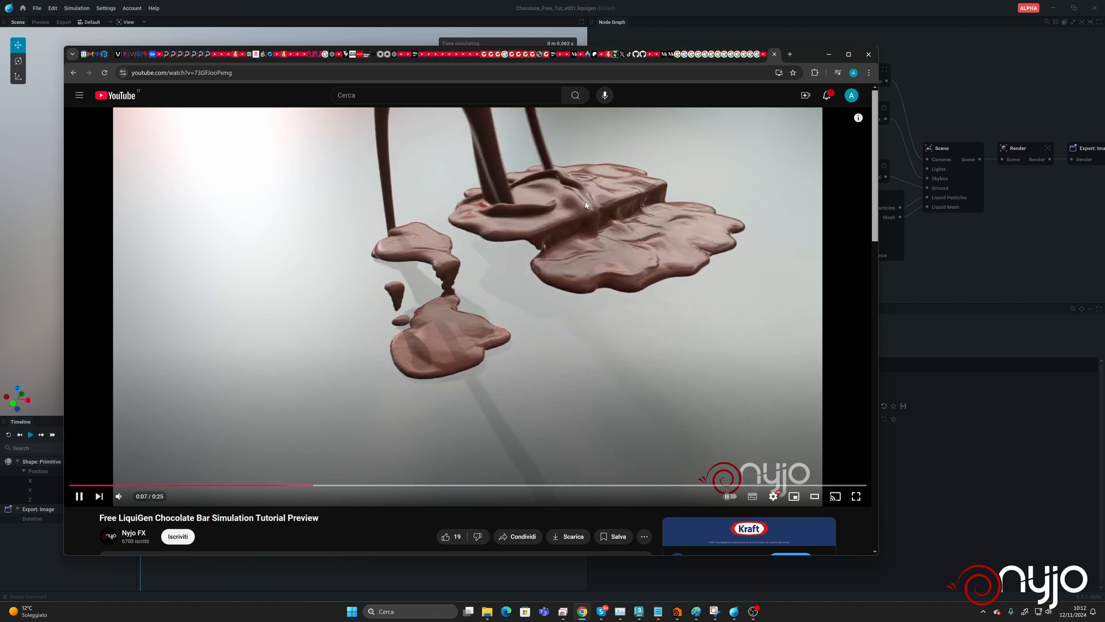
{"action": "left_click", "coordinate": [733, 215]}
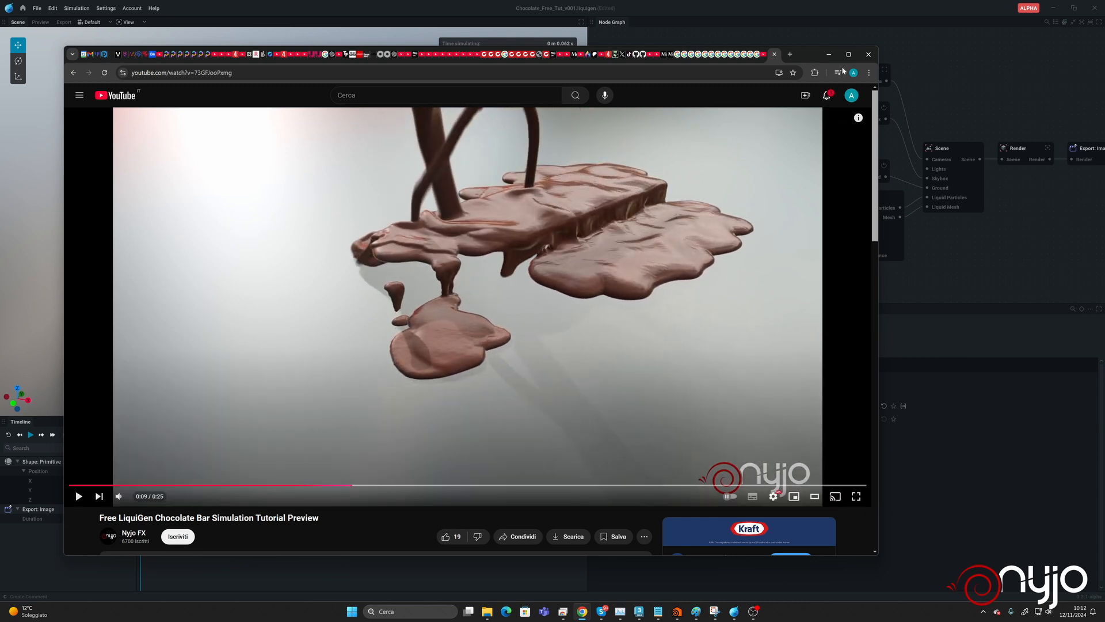
{"action": "left_click", "coordinate": [828, 53]}
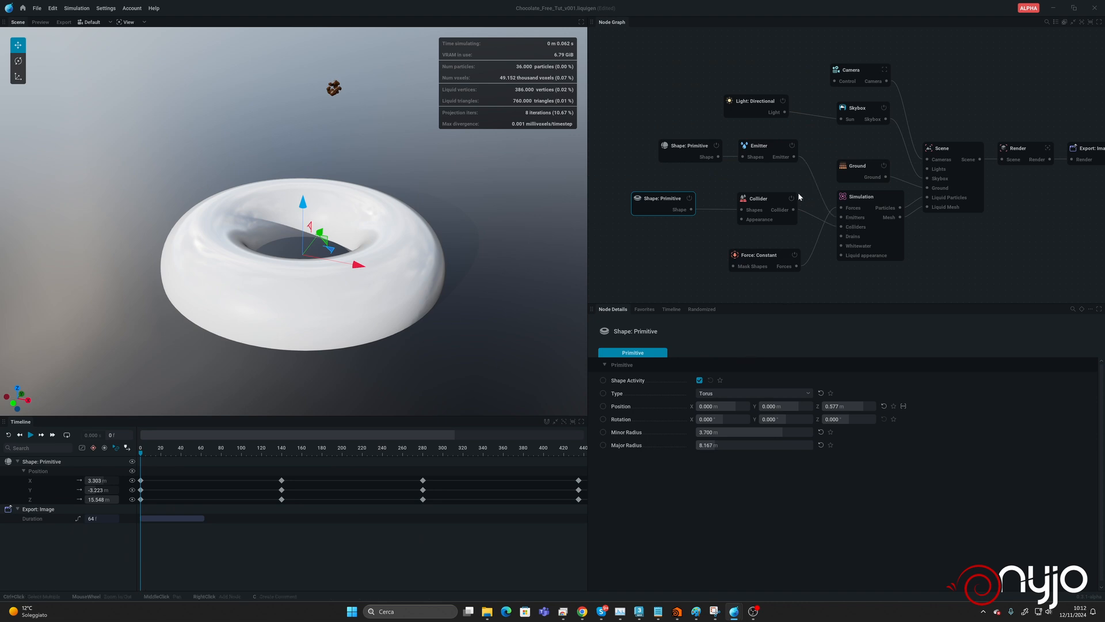
Turn off Show on the Collider node to hide the torus, preview the pour, and reset to frame 0.
{"action": "left_click", "coordinate": [862, 197]}
{"action": "left_click", "coordinate": [749, 203]}
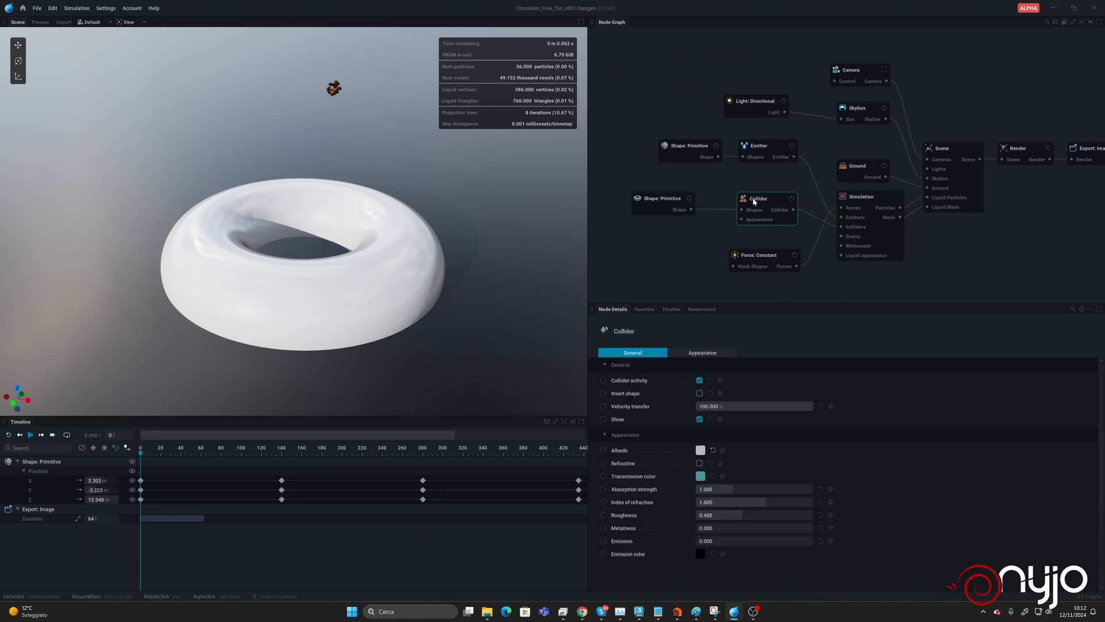
{"action": "left_click", "coordinate": [700, 419]}
{"action": "left_click", "coordinate": [31, 436]}
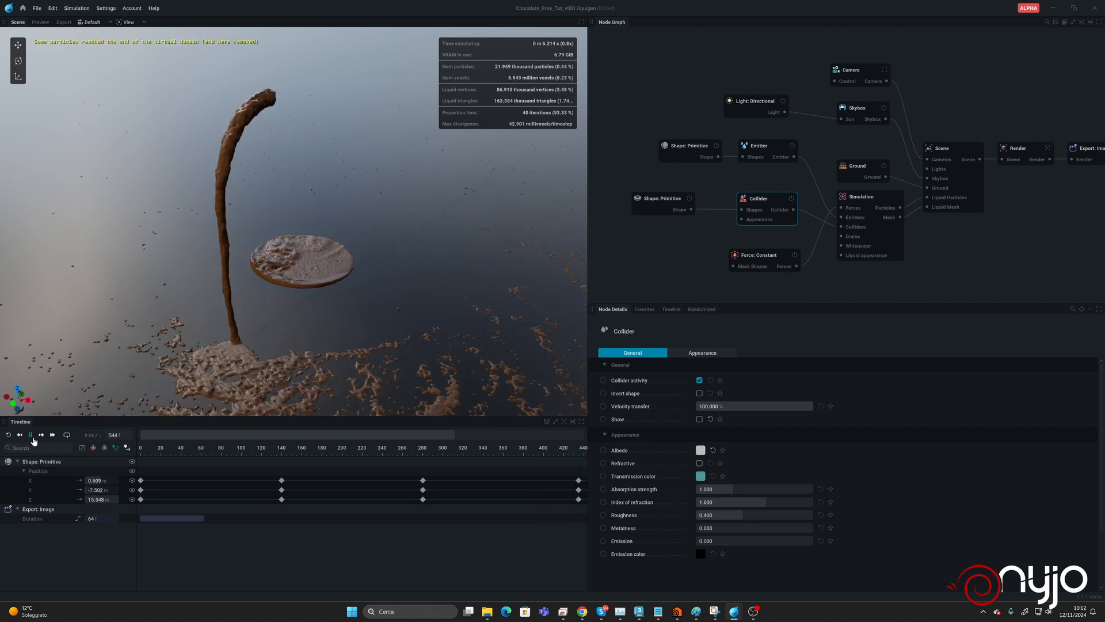
{"action": "left_click", "coordinate": [32, 436]}
{"action": "left_click", "coordinate": [9, 435]}
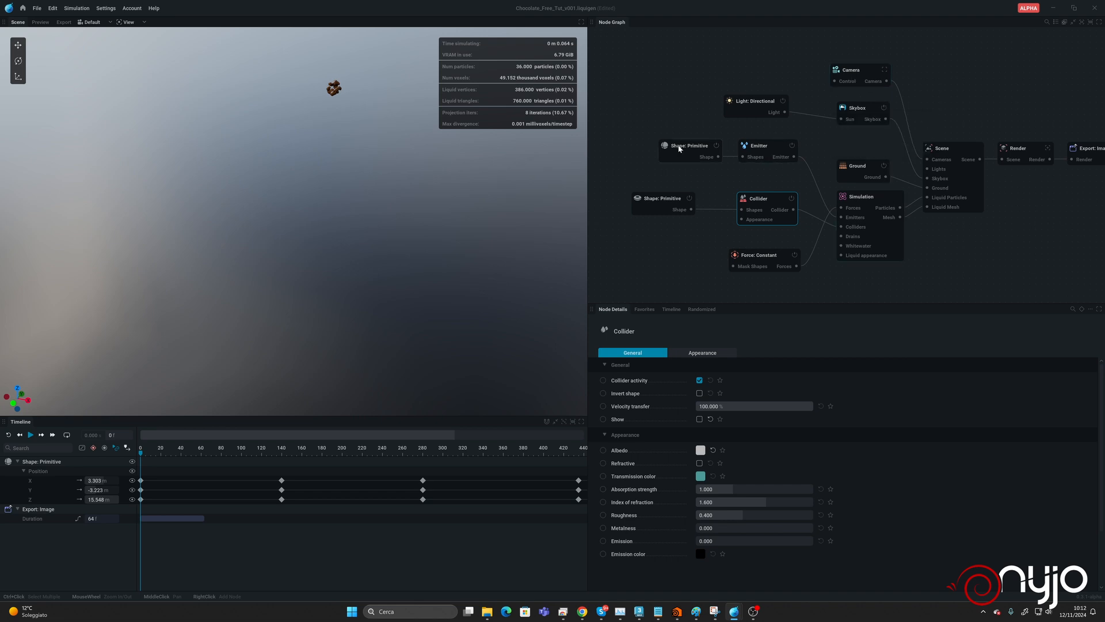
Set the Emitter's Volume flow rate to 5, preview the thicker stream, and reset the simulation.
{"action": "left_click", "coordinate": [700, 151]}
{"action": "left_click", "coordinate": [757, 147]}
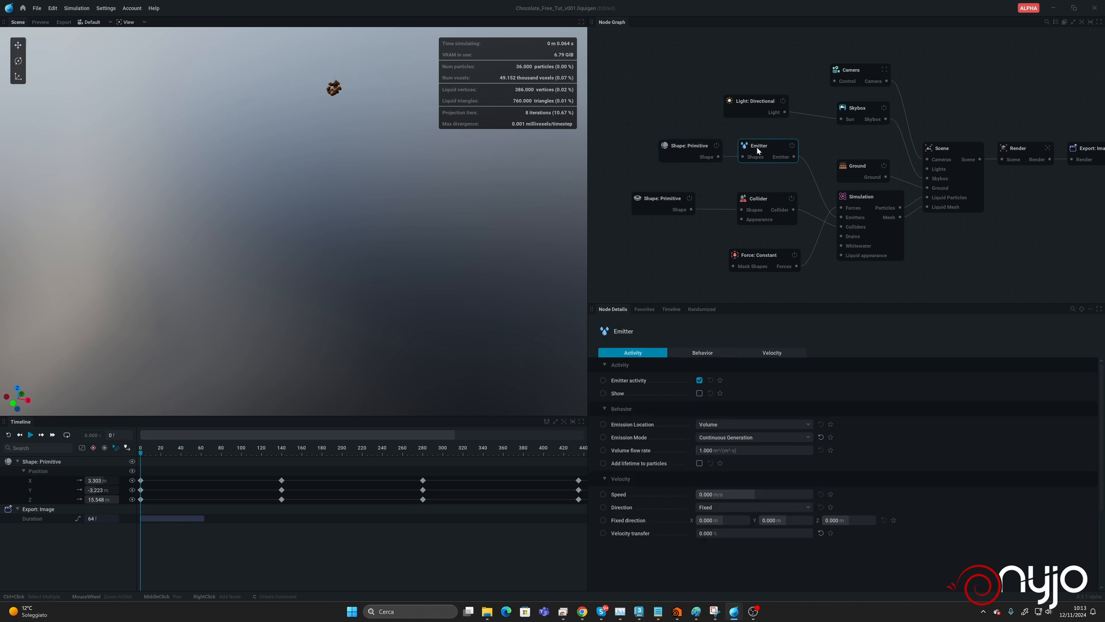
{"action": "left_click", "coordinate": [725, 452]}
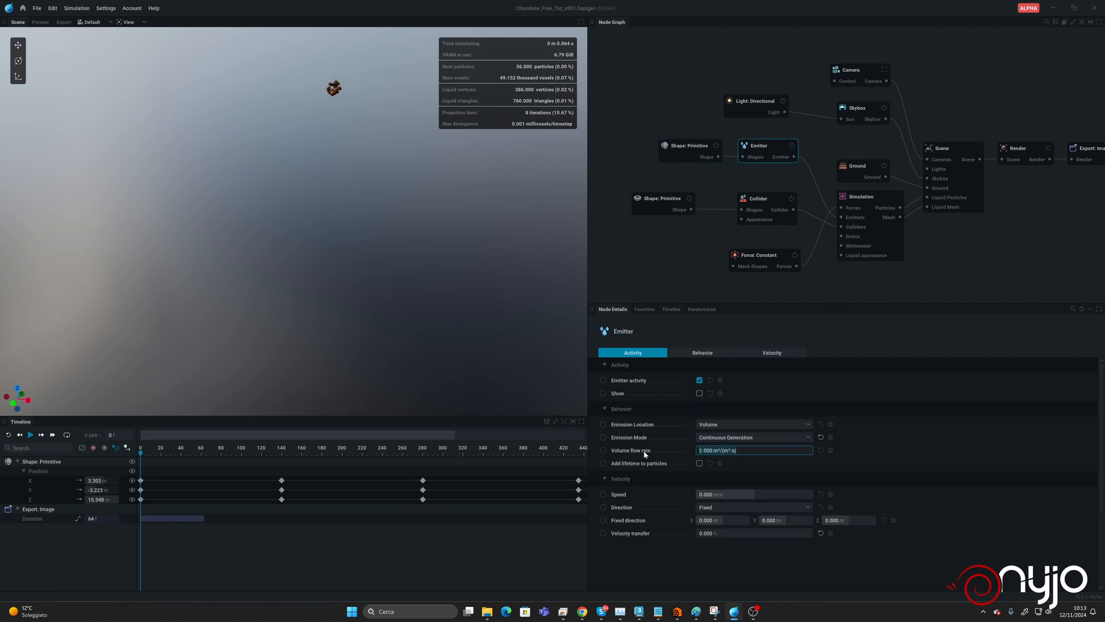
{"action": "type", "text": "5"}
{"action": "key", "text": "Return"}
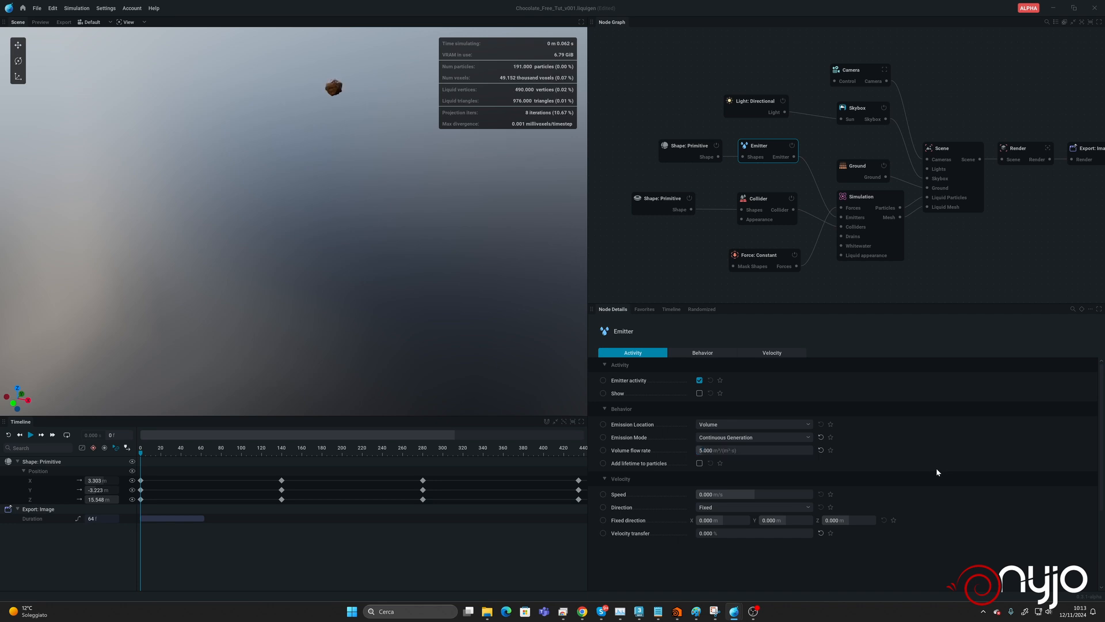
{"action": "key", "text": "space"}
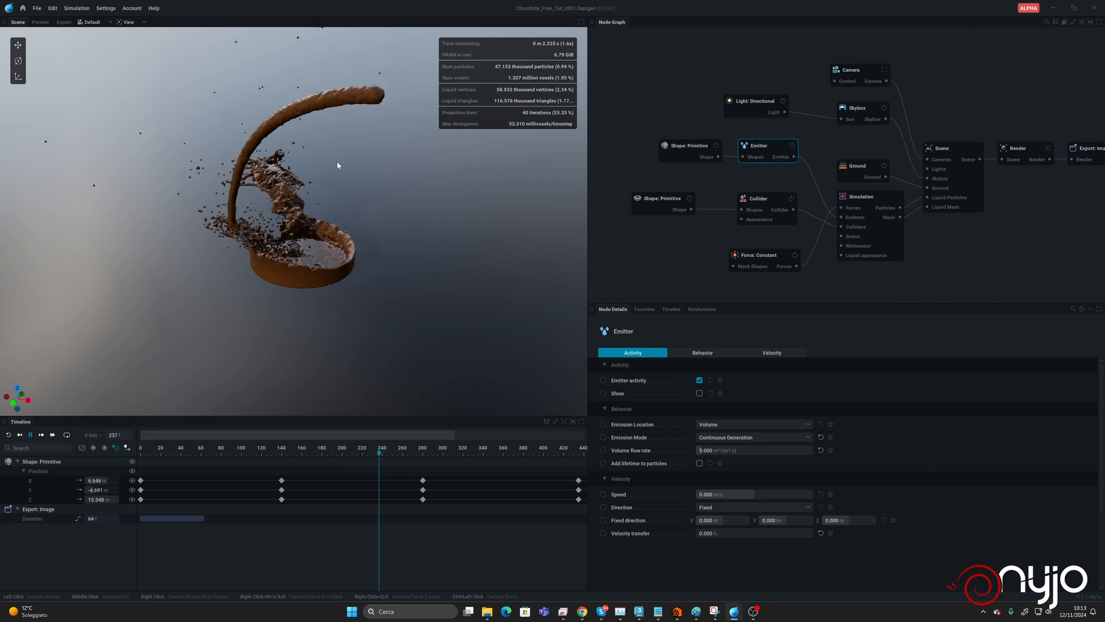
{"action": "key", "text": "space"}
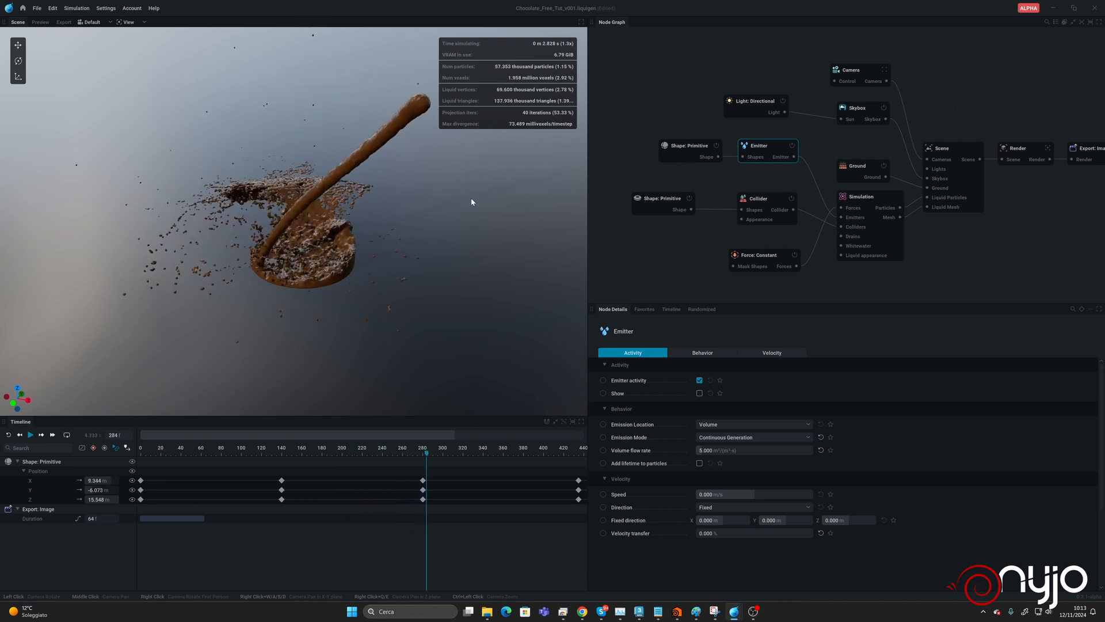
{"action": "key", "text": "r"}
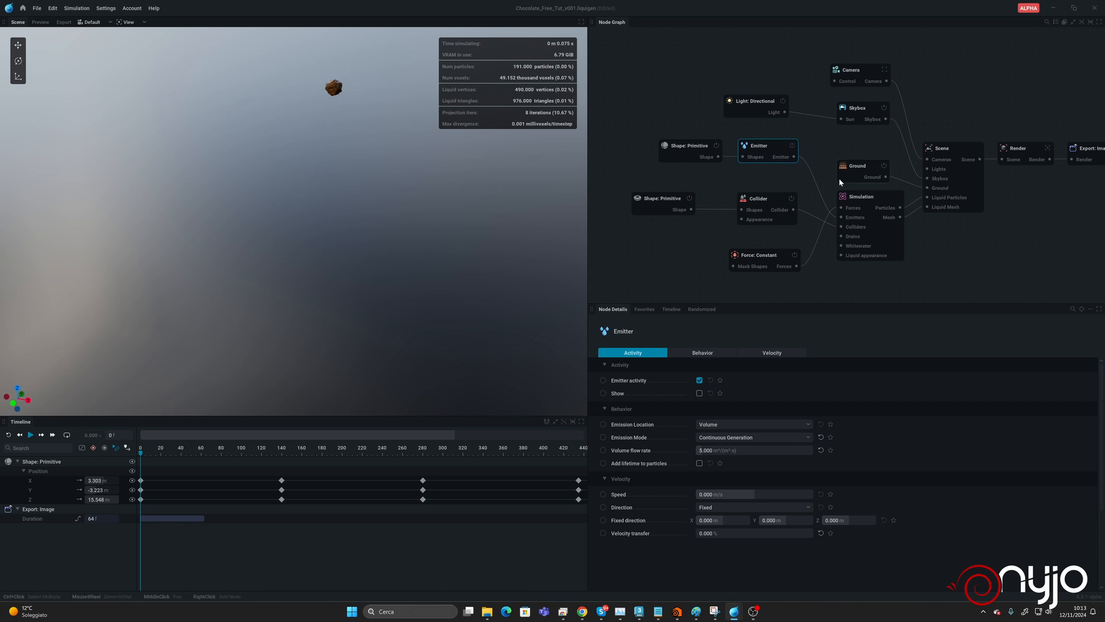
Set the Simulation node's PIC/FLIP ratio to 0%, preview the pour, and reset to frame 0.
{"action": "left_click", "coordinate": [862, 198]}
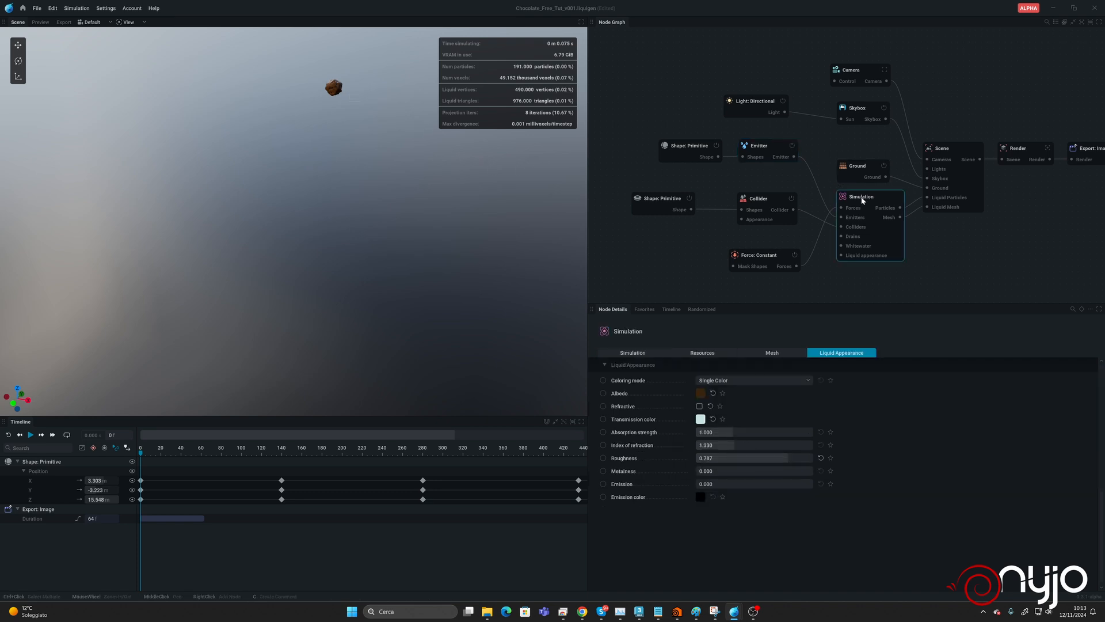
{"action": "left_click", "coordinate": [609, 352]}
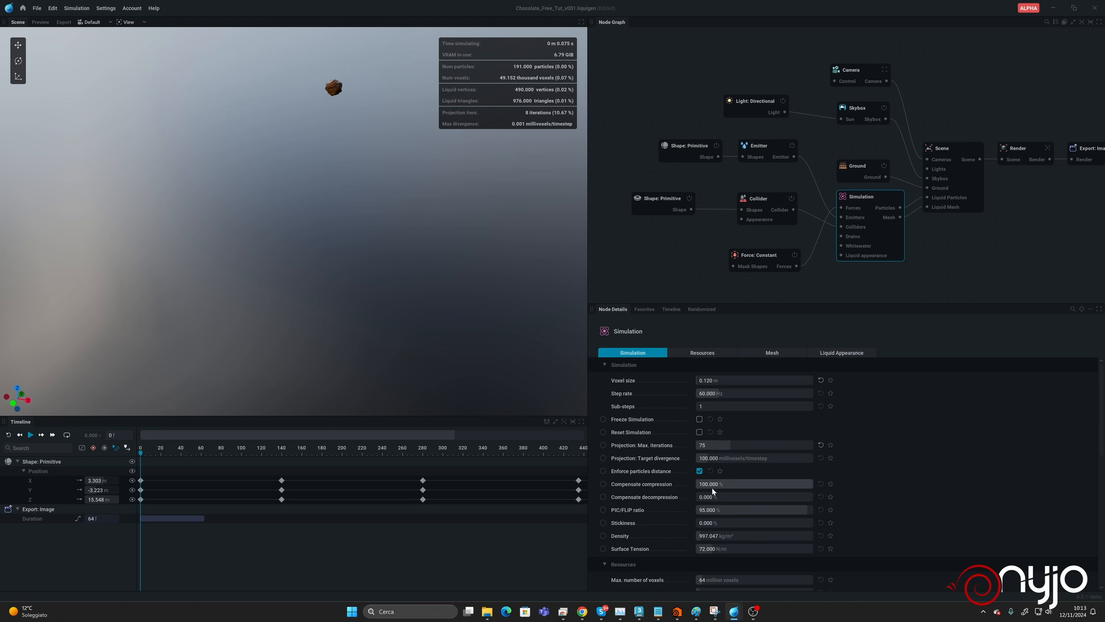
{"action": "mouse_move", "coordinate": [622, 514]}
{"action": "left_click_drag", "start_coordinate": [745, 510], "coordinate": [633, 510]}
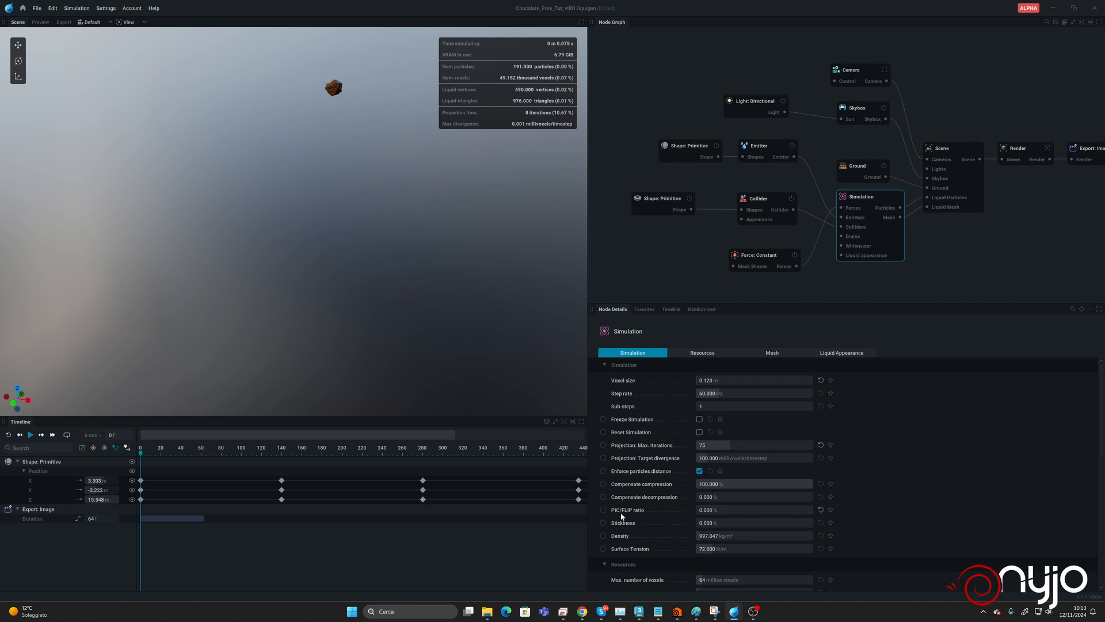
{"action": "left_click", "coordinate": [31, 435]}
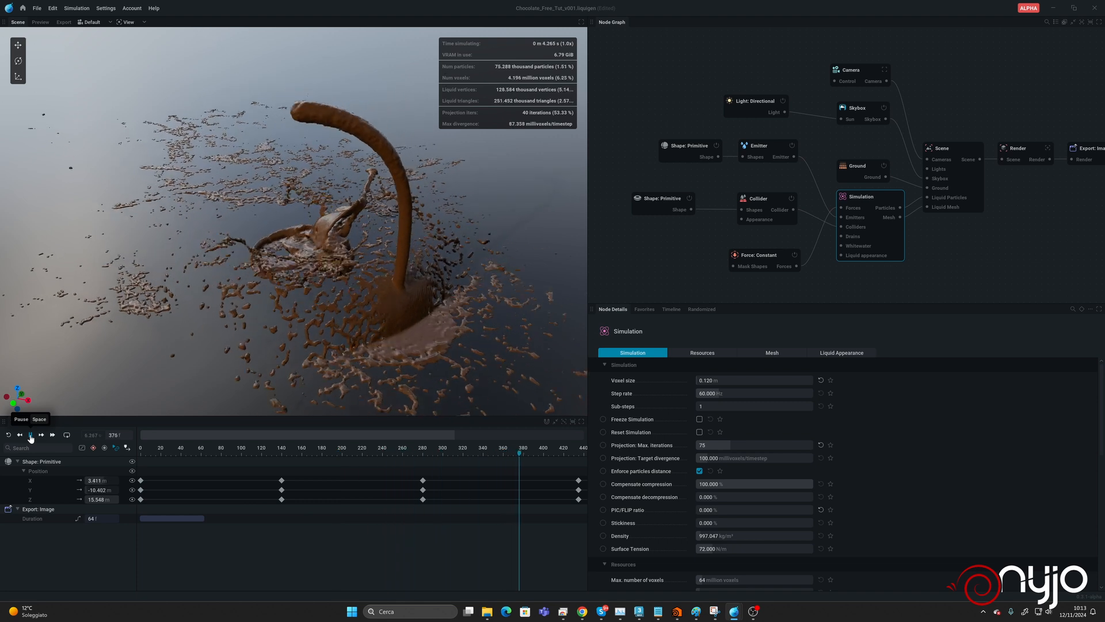
{"action": "left_click", "coordinate": [30, 435]}
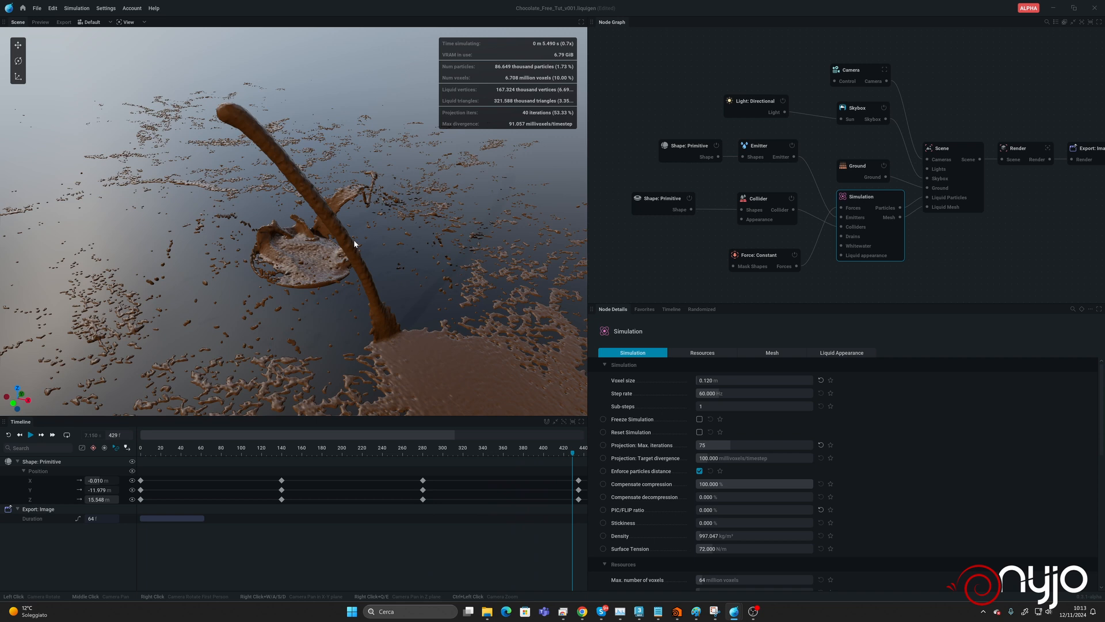
{"action": "left_click", "coordinate": [8, 435]}
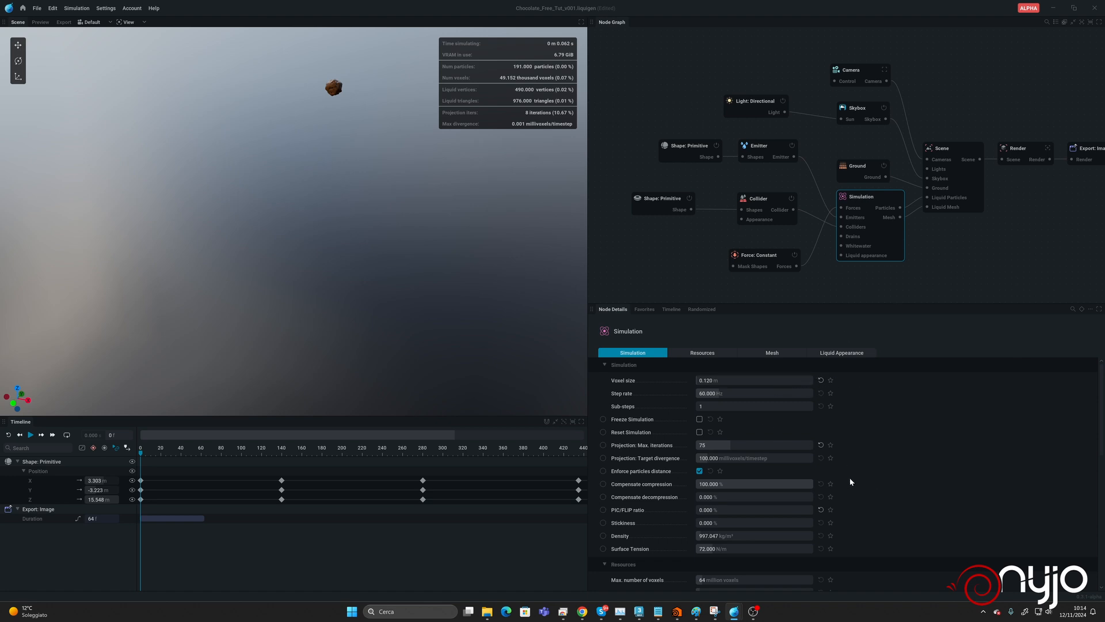
Set the Simulation node's Stickiness to 100%, play the pour, and pause it to inspect the liquid up close.
{"action": "mouse_move", "coordinate": [621, 525]}
{"action": "left_click_drag", "start_coordinate": [712, 525], "coordinate": [813, 525]}
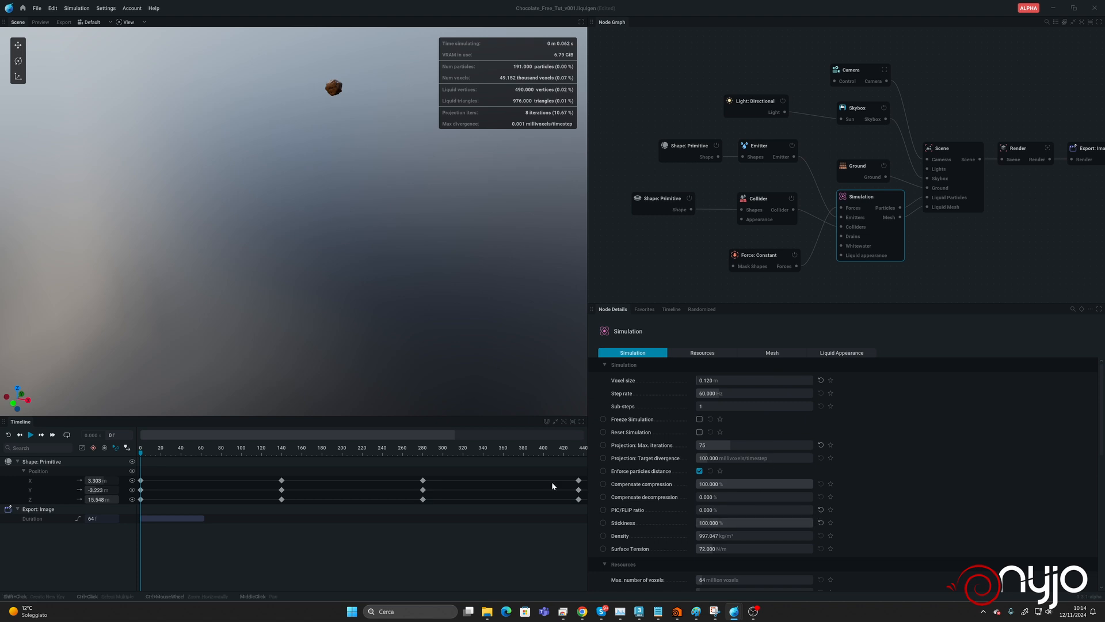
{"action": "key", "text": "space"}
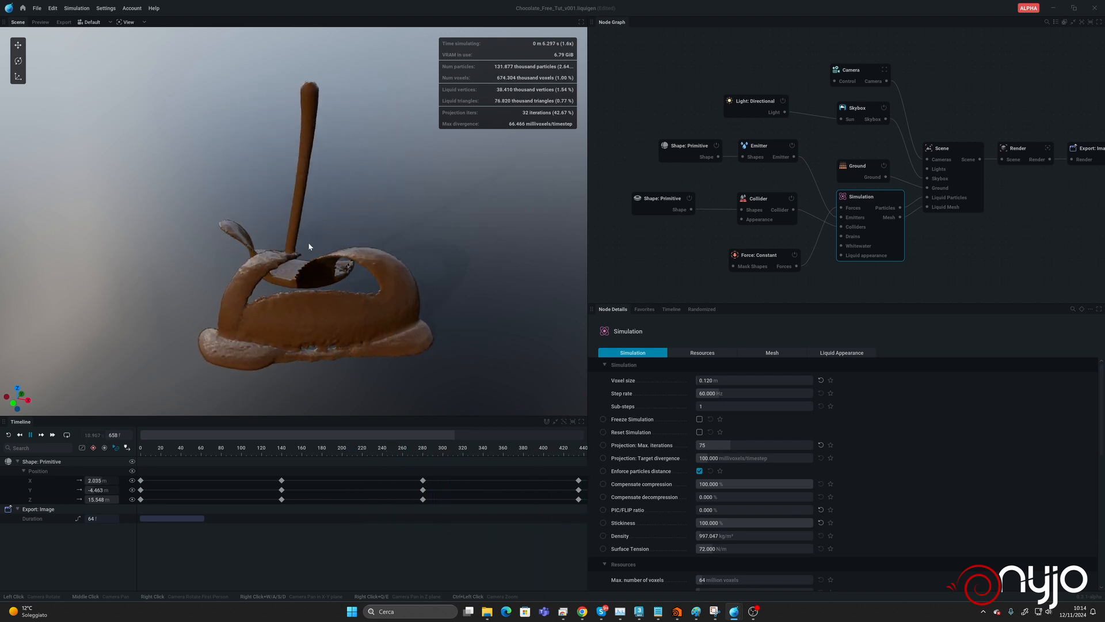
{"action": "left_click_drag", "start_coordinate": [427, 300], "coordinate": [390, 295]}
{"action": "key", "text": "space"}
{"action": "scroll", "coordinate": [391, 295], "scroll_direction": "up", "scroll_amount": 3}
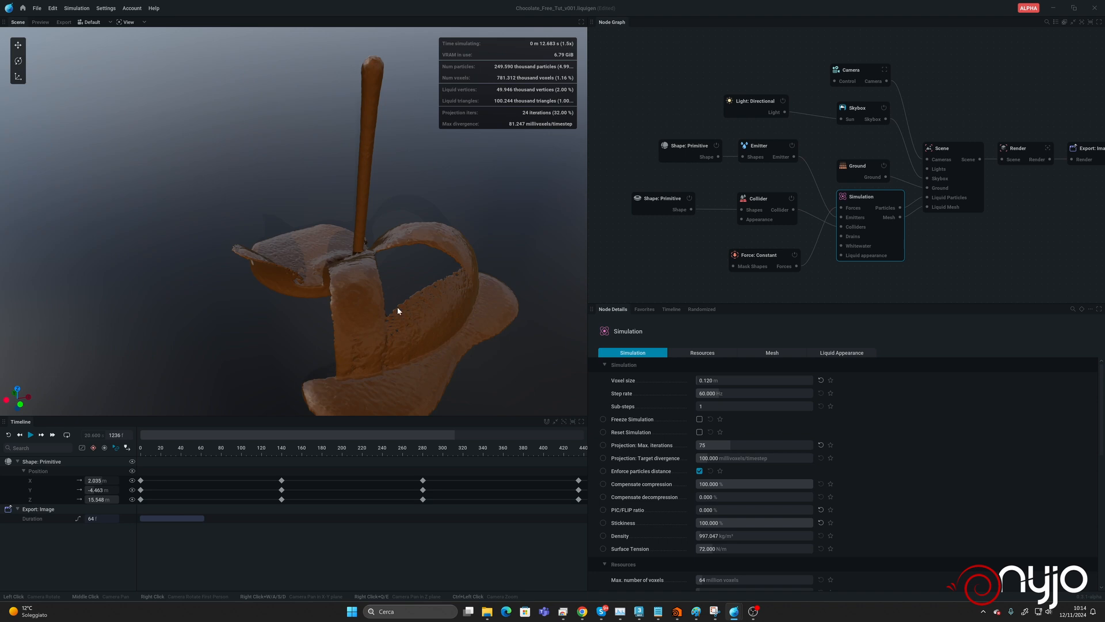
{"action": "middle_click_drag", "start_coordinate": [398, 307], "coordinate": [351, 254]}
{"action": "left_click_drag", "start_coordinate": [388, 308], "coordinate": [422, 309]}
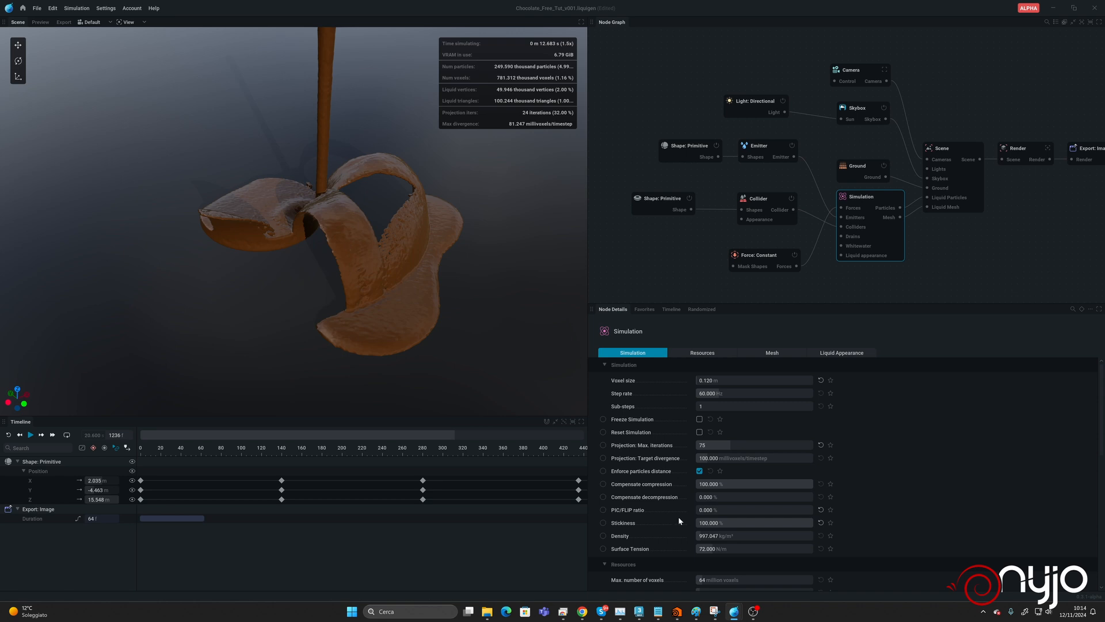
Set the liquid's Density to 2997.047 kg/m³ and preview the restarted simulation.
{"action": "left_click", "coordinate": [700, 536]}
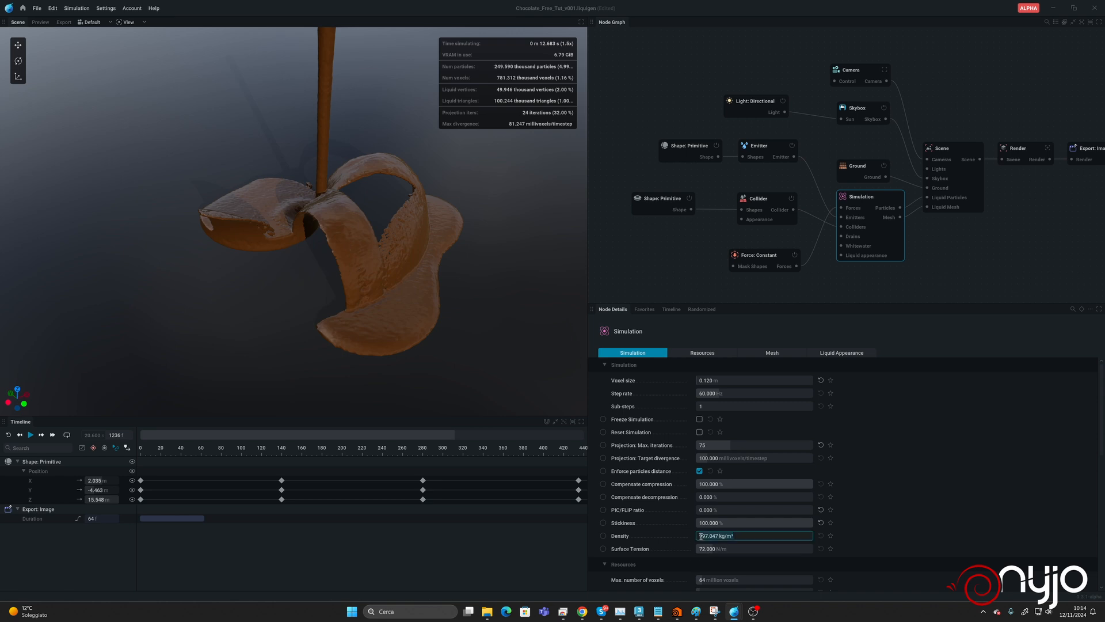
{"action": "left_click", "coordinate": [767, 536]}
{"action": "type", "text": "2"}
{"action": "key", "text": "Return"}
{"action": "left_click", "coordinate": [9, 435]}
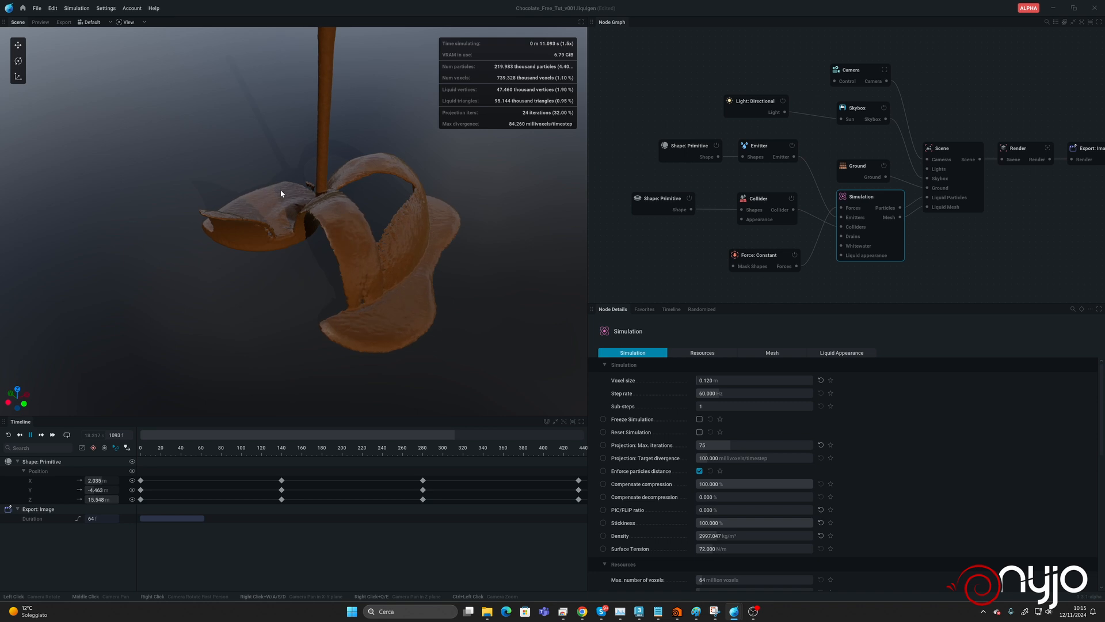
{"action": "key", "text": "space"}
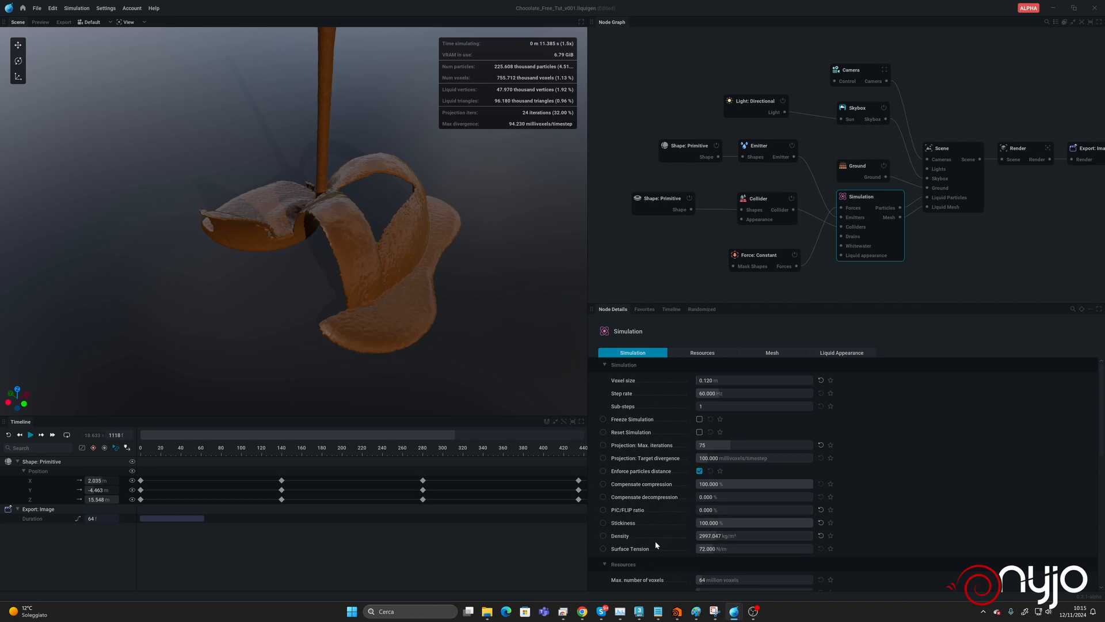
Set the liquid's Surface Tension to 720 N/m, rerun the simulation, and pause it to inspect the result.
{"action": "mouse_move", "coordinate": [623, 550]}
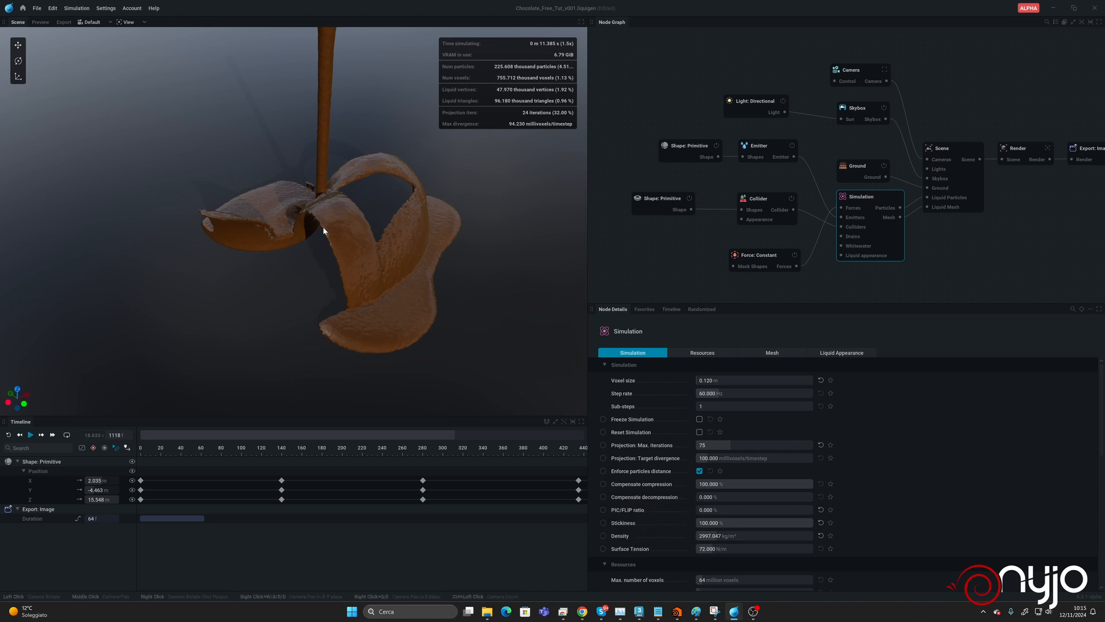
{"action": "left_click", "coordinate": [714, 549]}
{"action": "left_click", "coordinate": [701, 549]}
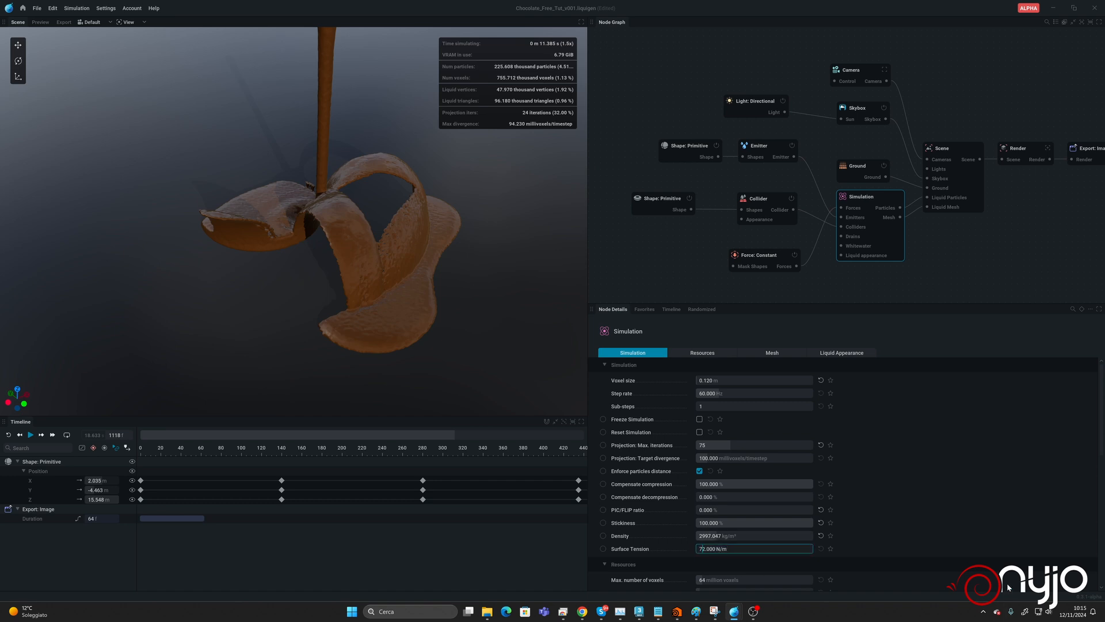
{"action": "type", "text": "0"}
{"action": "key", "text": "Return"}
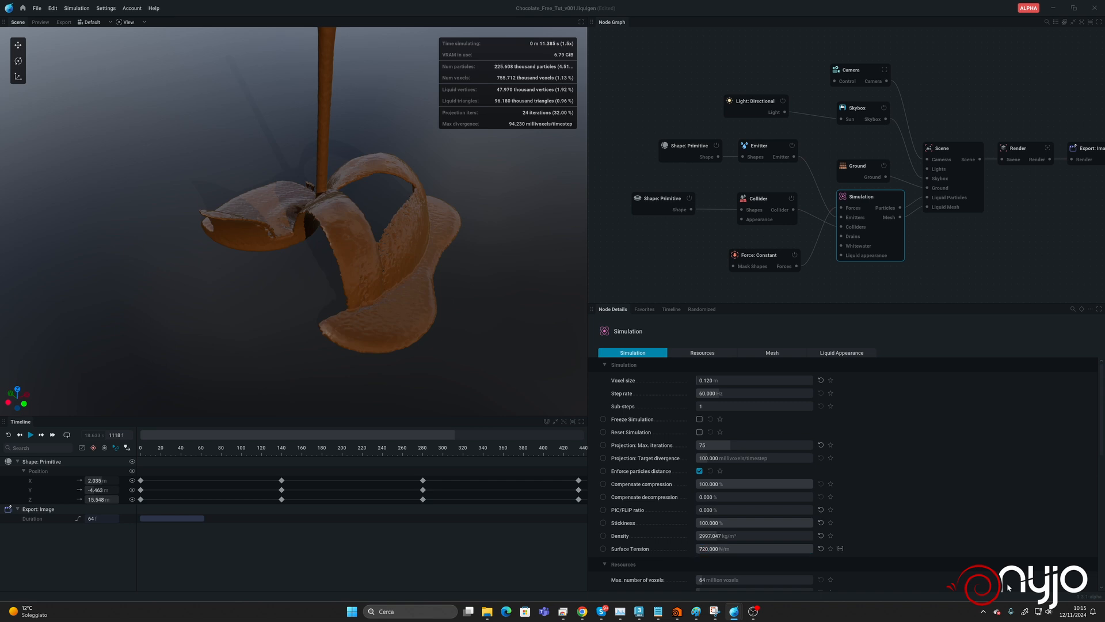
{"action": "left_click", "coordinate": [8, 435]}
{"action": "left_click", "coordinate": [31, 435]}
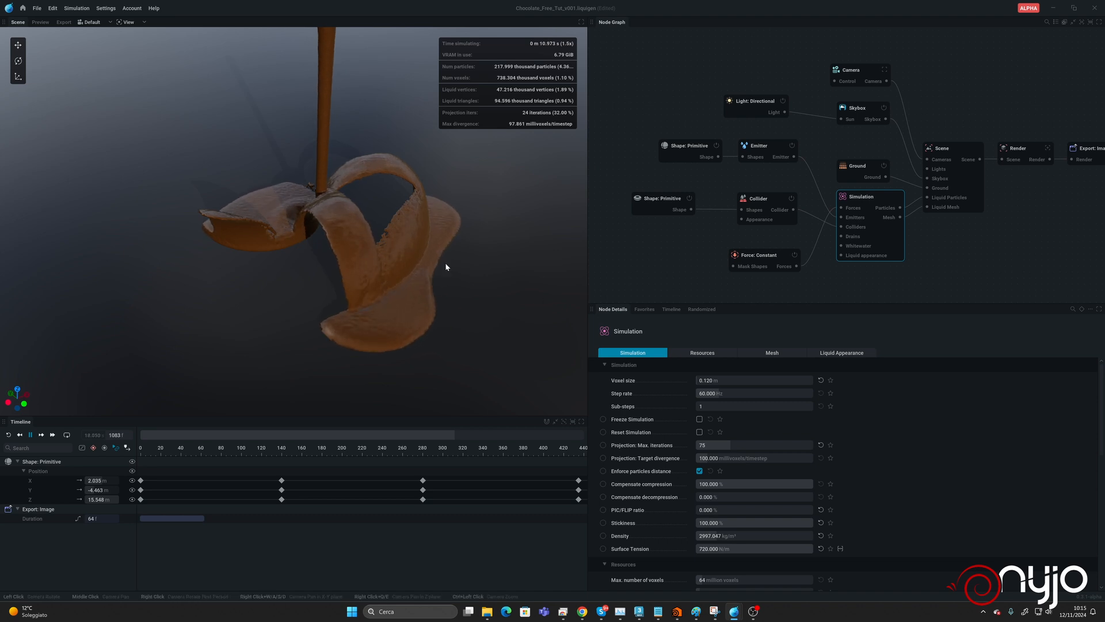
{"action": "key", "text": "space"}
{"action": "left_click_drag", "start_coordinate": [397, 229], "coordinate": [319, 236]}
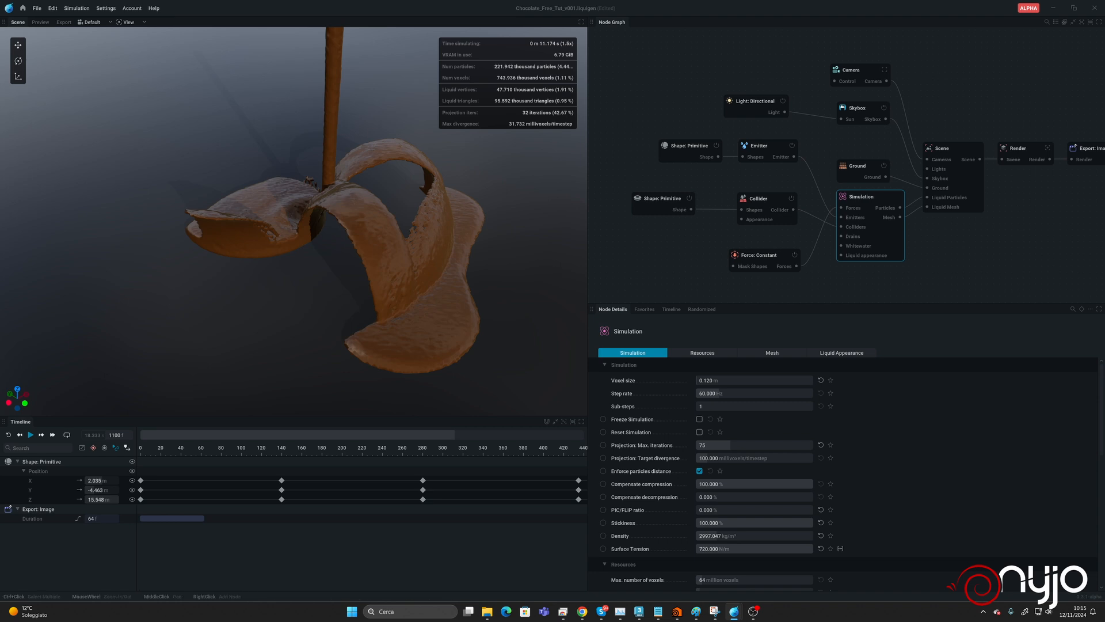
Smooth the liquid mesh with SDF smoothing 1.000, Generate SDF on smoothing enabled, and an Isovalue of about 0.733.
{"action": "left_click", "coordinate": [757, 354]}
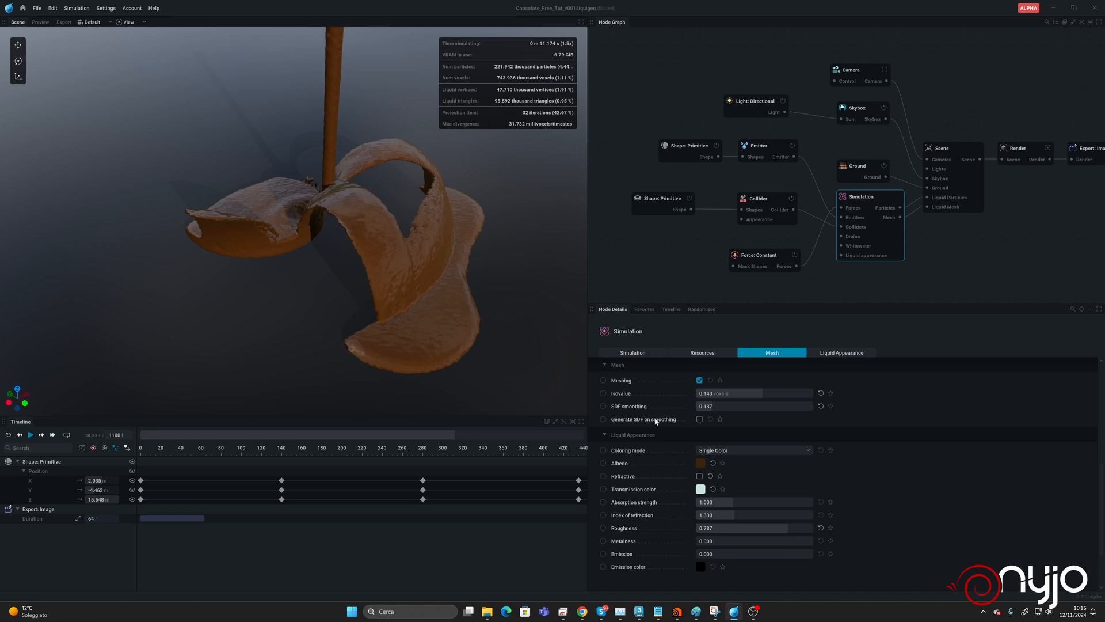
{"action": "mouse_move", "coordinate": [642, 422]}
{"action": "left_click_drag", "start_coordinate": [703, 408], "coordinate": [812, 406]}
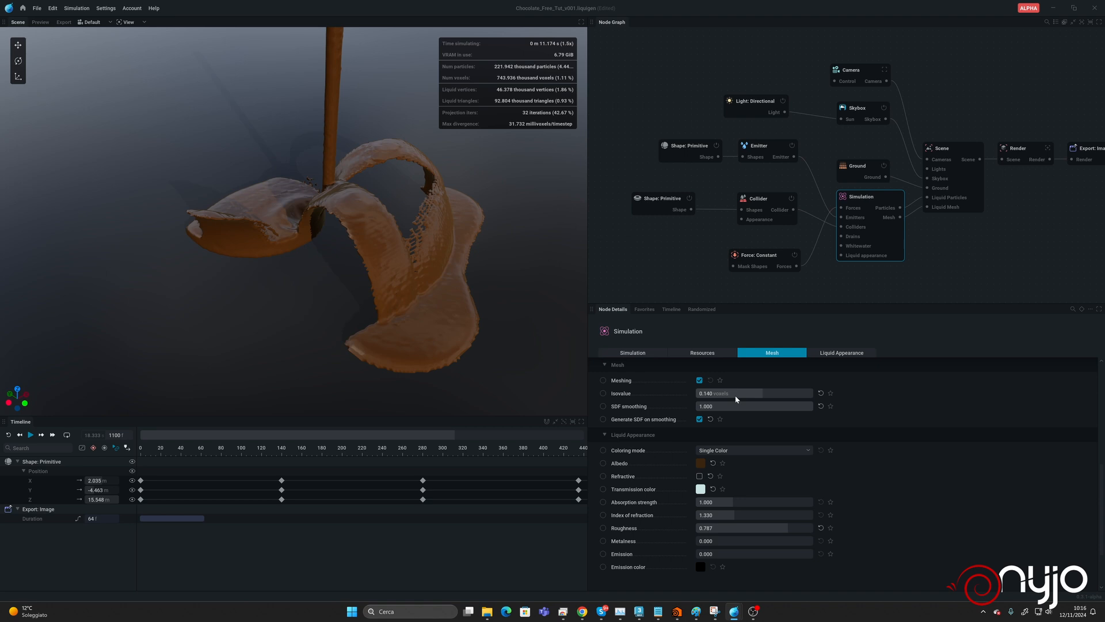
{"action": "left_click_drag", "start_coordinate": [736, 397], "coordinate": [743, 397]}
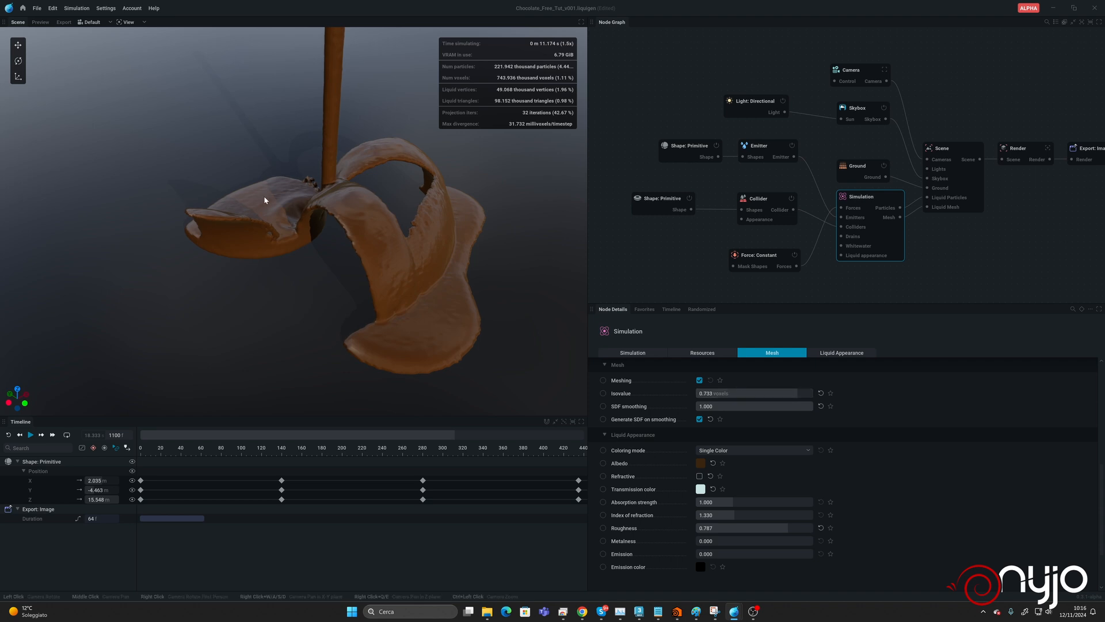
Rerun the pour from the start with the smoothed mesh, inspect it from another angle, pause it, and save the project.
{"action": "left_click_drag", "start_coordinate": [264, 200], "coordinate": [304, 235], "text": "alt"}
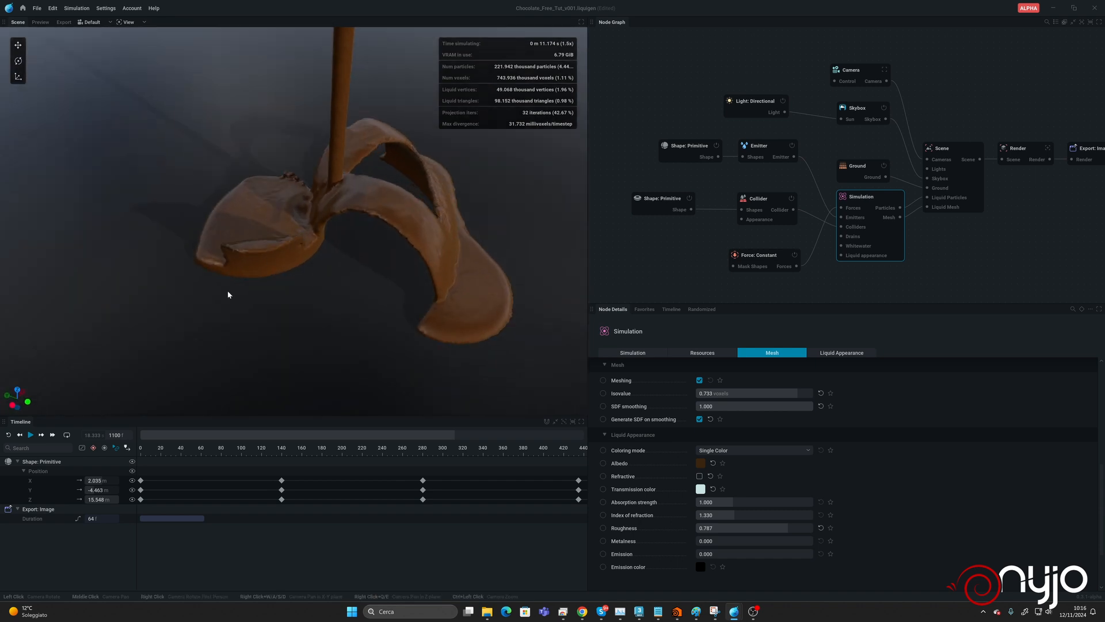
{"action": "left_click", "coordinate": [8, 435]}
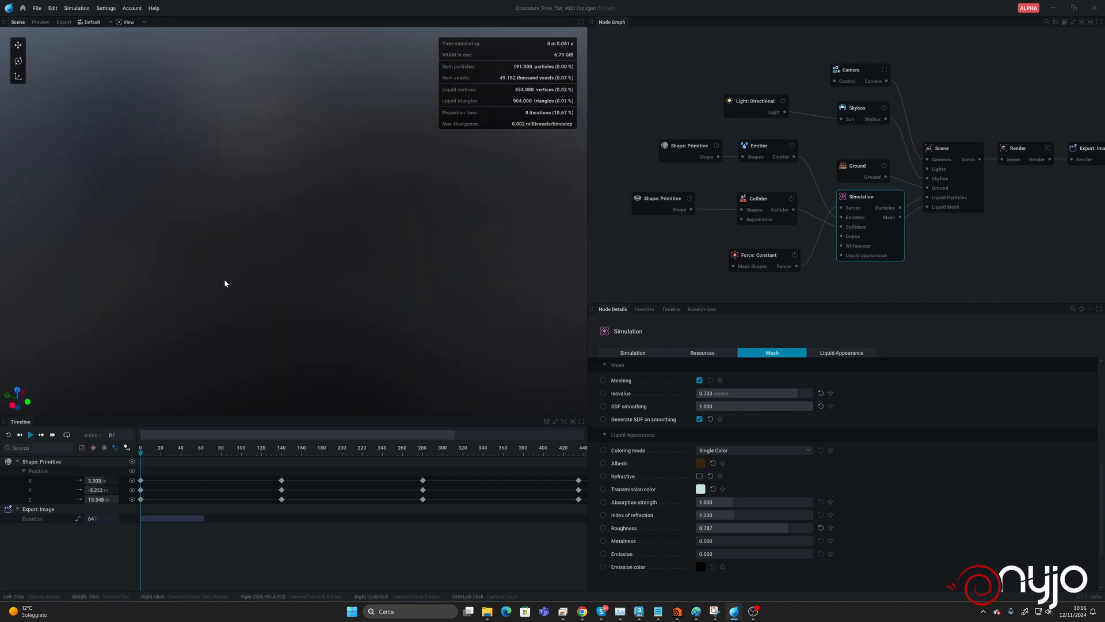
{"action": "key", "text": "space"}
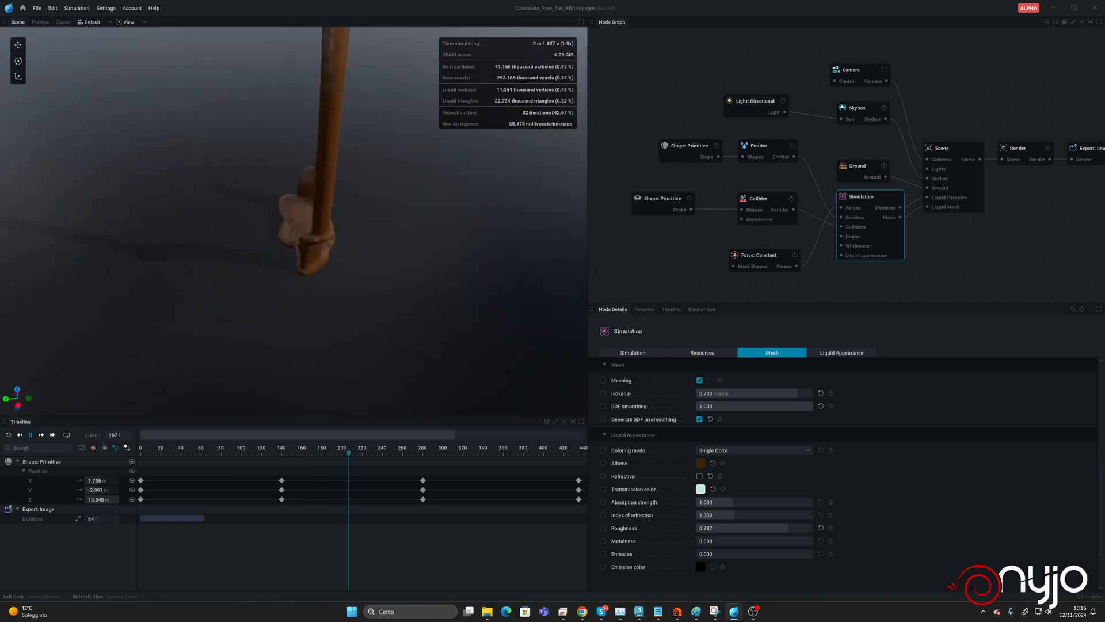
{"action": "left_click_drag", "start_coordinate": [248, 231], "coordinate": [325, 232], "text": "alt"}
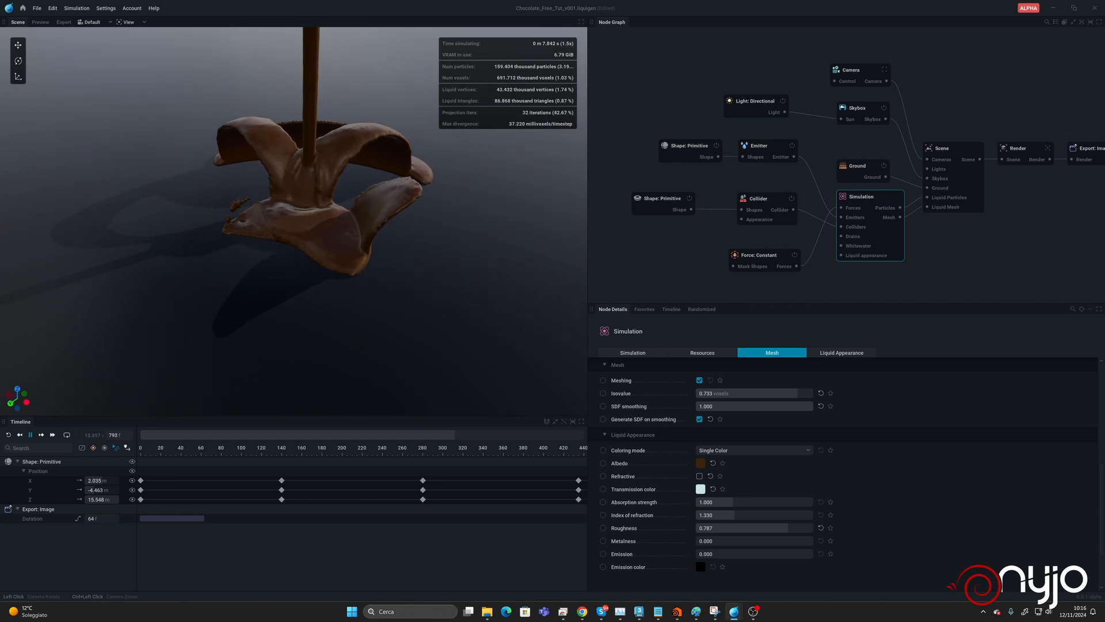
{"action": "key", "text": "space"}
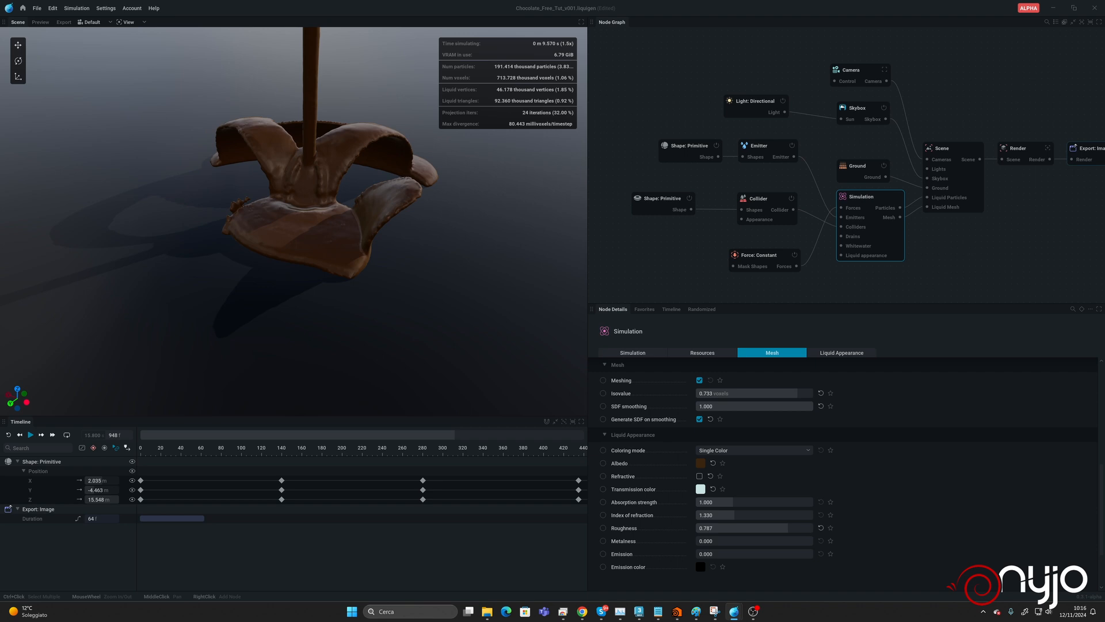
{"action": "key", "text": "ctrl+s"}
Set the Simulation node's Sub-steps to 4 and apply the change with a simulation reset.
{"action": "left_click", "coordinate": [952, 154]}
{"action": "left_click", "coordinate": [842, 210]}
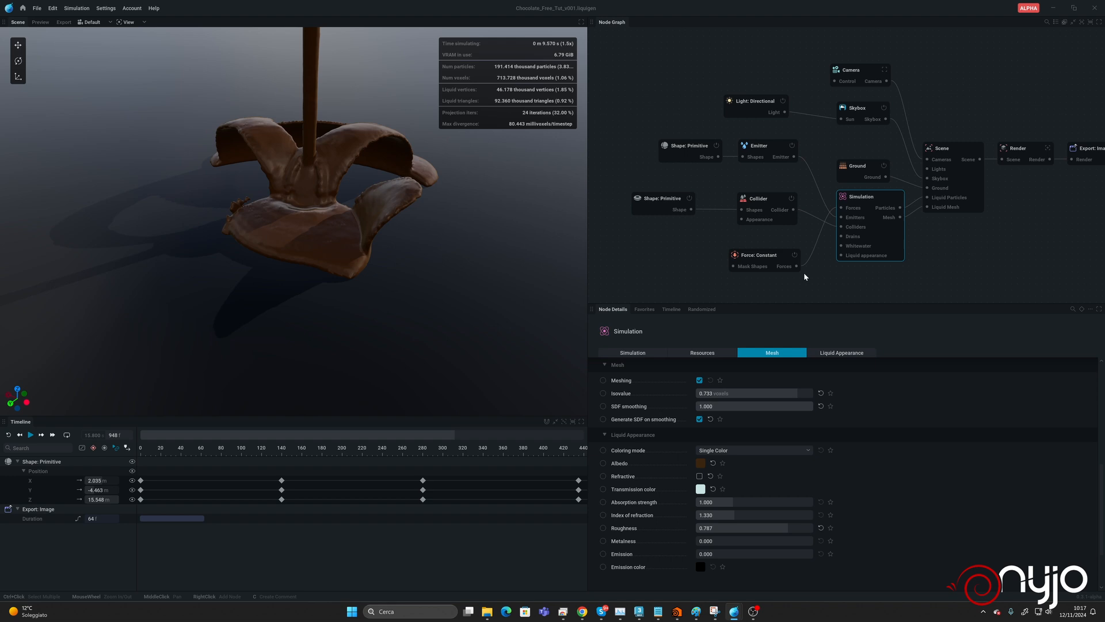
{"action": "left_click", "coordinate": [667, 353]}
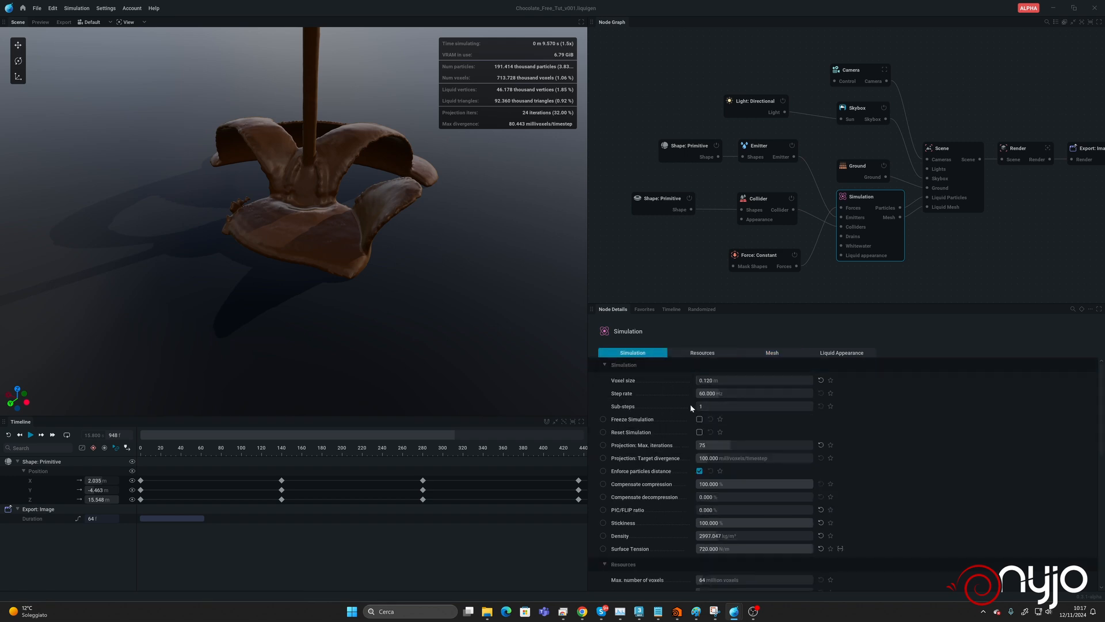
{"action": "left_click", "coordinate": [710, 406]}
{"action": "type", "text": "4"}
{"action": "key", "text": "Return"}
{"action": "left_click", "coordinate": [723, 417]}
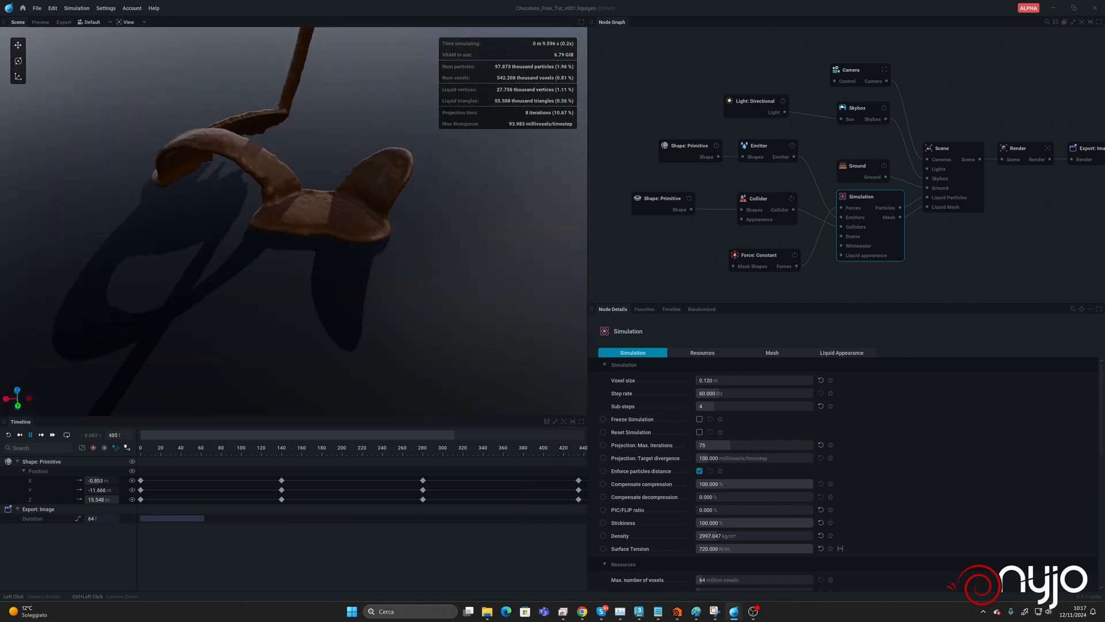
Inspect the running four-sub-step pour from several sides, pause it, and save the project.
{"action": "left_click_drag", "start_coordinate": [259, 230], "coordinate": [322, 242]}
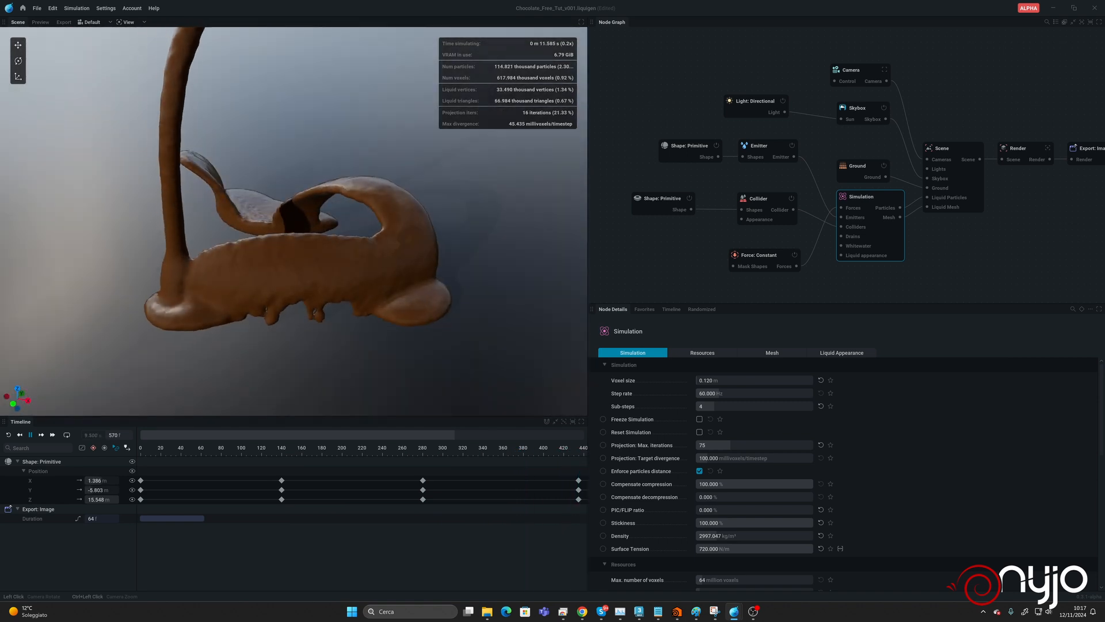
{"action": "left_click_drag", "start_coordinate": [259, 230], "coordinate": [368, 247]}
{"action": "left_click_drag", "start_coordinate": [259, 230], "coordinate": [460, 236]}
{"action": "left_click_drag", "start_coordinate": [345, 230], "coordinate": [426, 236]}
{"action": "key", "text": "space"}
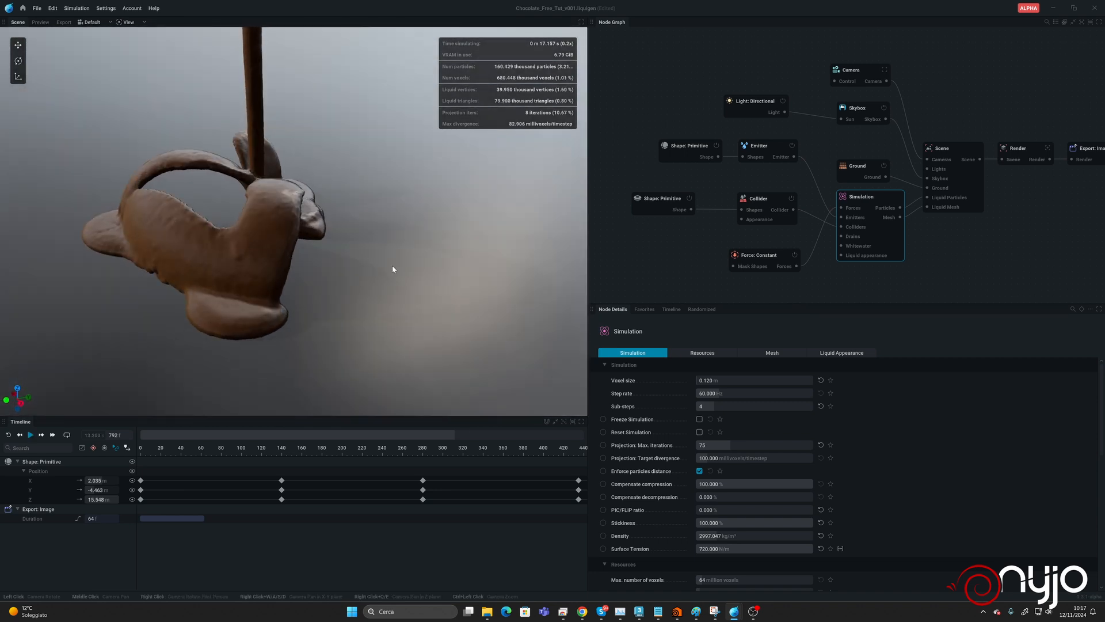
{"action": "key", "text": "ctrl+s"}
Hide the Liquid Mesh and show Points in the viewport to examine the particles, leaving Shapes enabled.
{"action": "left_click", "coordinate": [126, 22]}
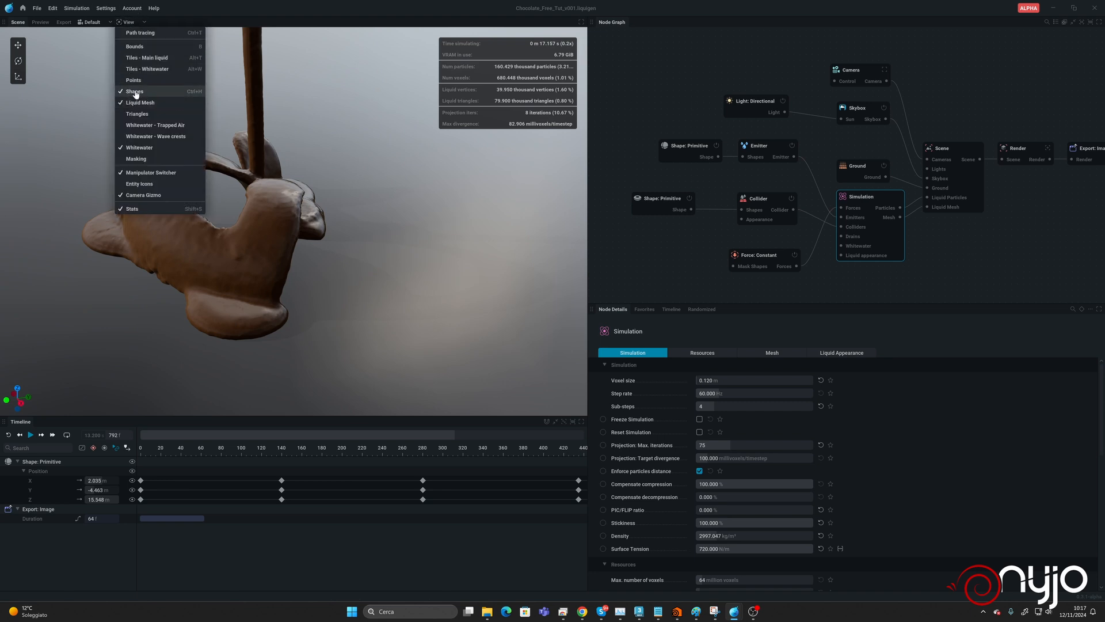
{"action": "left_click", "coordinate": [136, 92]}
{"action": "left_click", "coordinate": [132, 23]}
{"action": "left_click", "coordinate": [133, 91]}
{"action": "left_click", "coordinate": [132, 23]}
{"action": "left_click", "coordinate": [135, 103]}
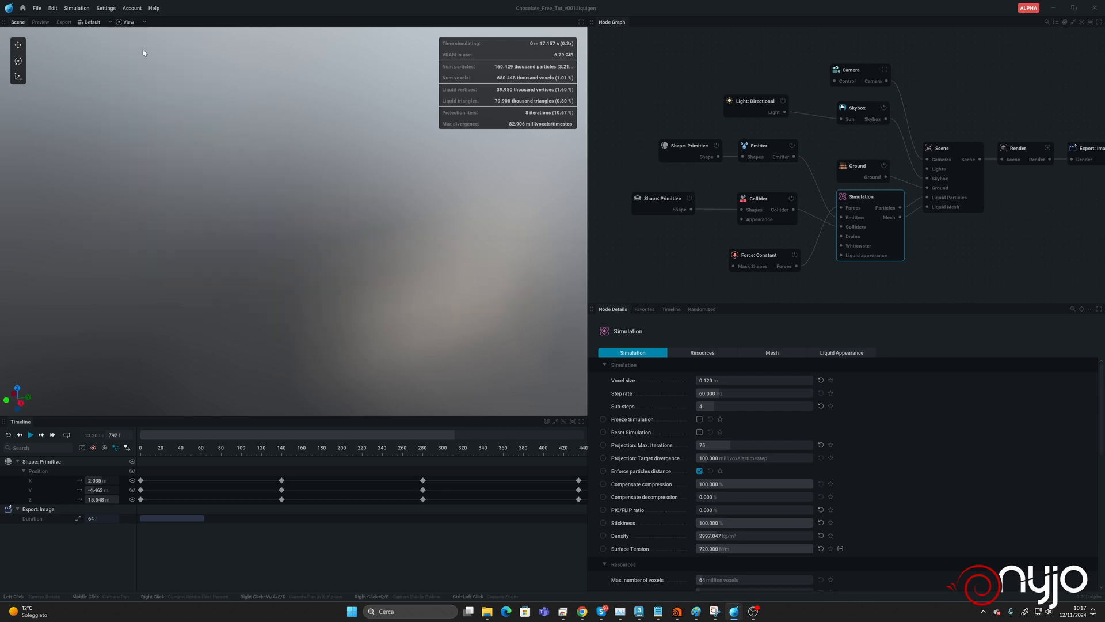
{"action": "left_click", "coordinate": [132, 23]}
{"action": "left_click", "coordinate": [136, 75]}
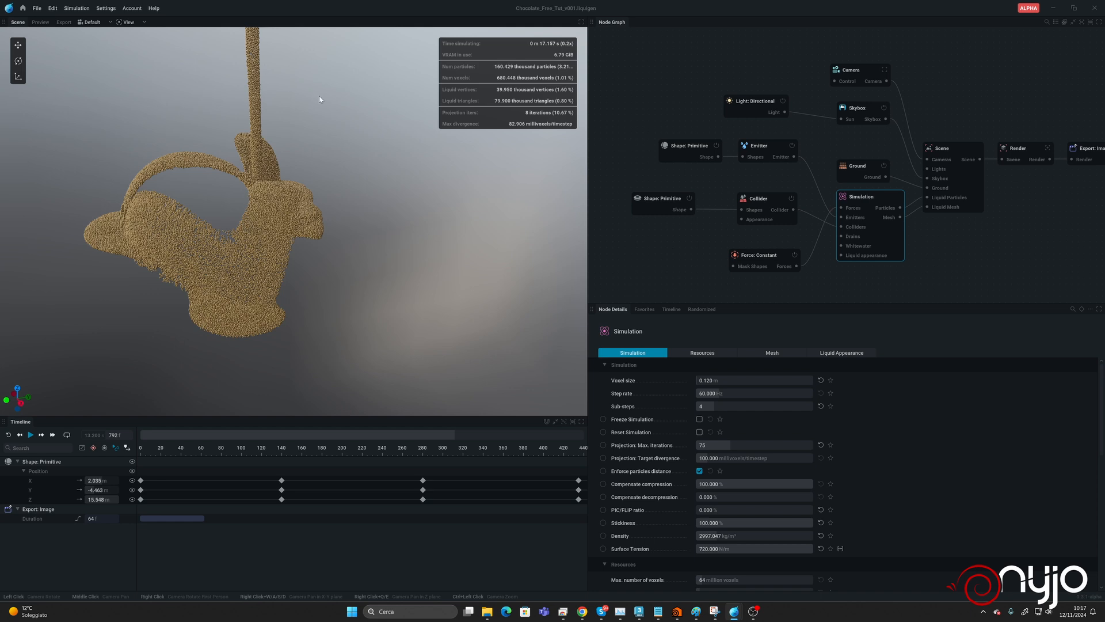
Set the Emitter's Volume flow rate to 30, preview the thicker particle stream, and pause it.
{"action": "left_click", "coordinate": [757, 147]}
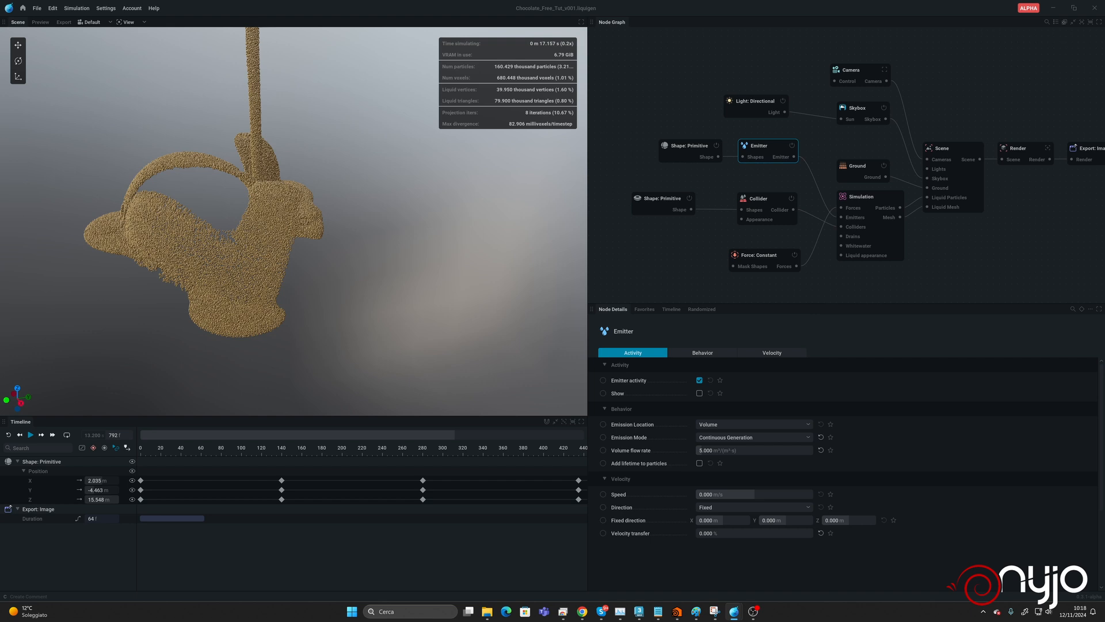
{"action": "left_click", "coordinate": [757, 448]}
{"action": "left_click_drag", "start_coordinate": [758, 447], "coordinate": [650, 440]}
{"action": "type", "text": "30"}
{"action": "key", "text": "Return"}
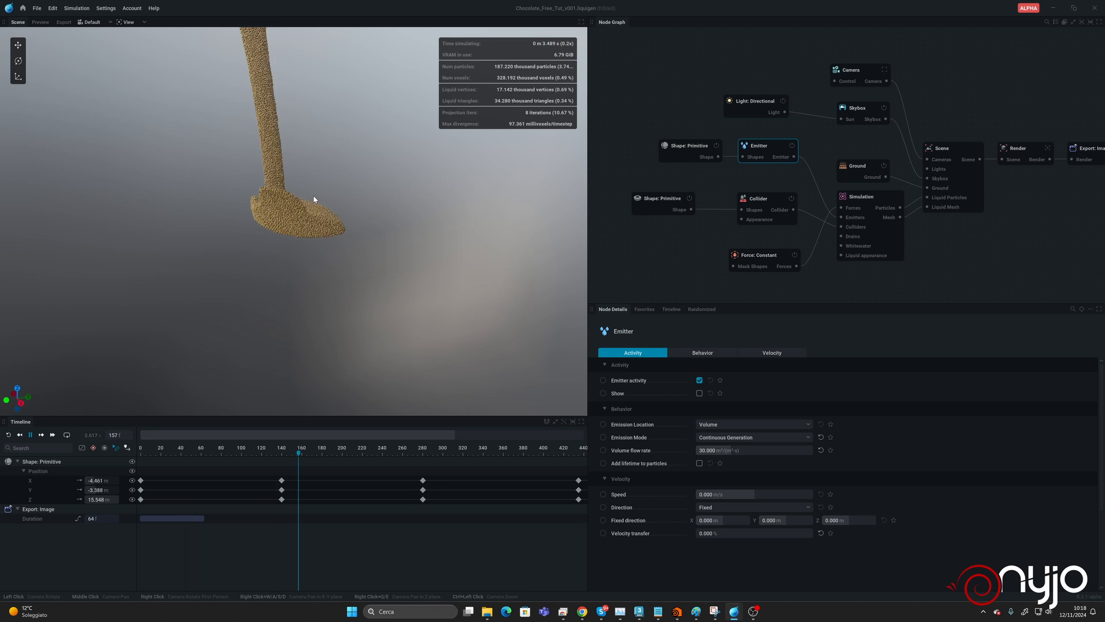
{"action": "key", "text": "space"}
Switch the viewport display from Points back to Liquid Mesh.
{"action": "left_click", "coordinate": [128, 22]}
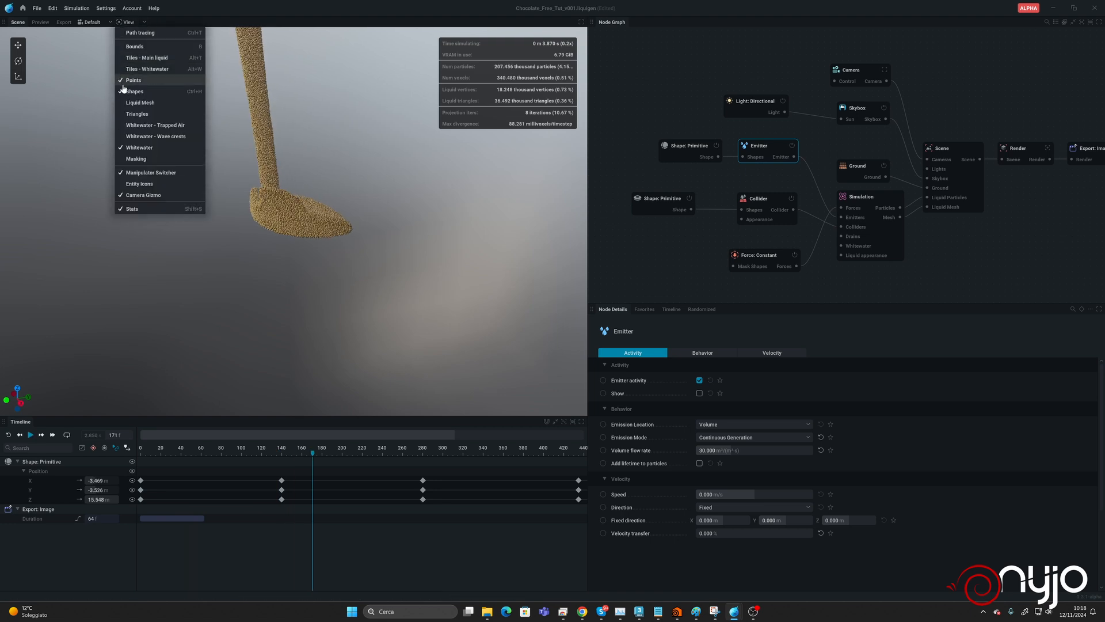
{"action": "left_click", "coordinate": [133, 80]}
{"action": "left_click", "coordinate": [128, 23]}
{"action": "left_click", "coordinate": [140, 102]}
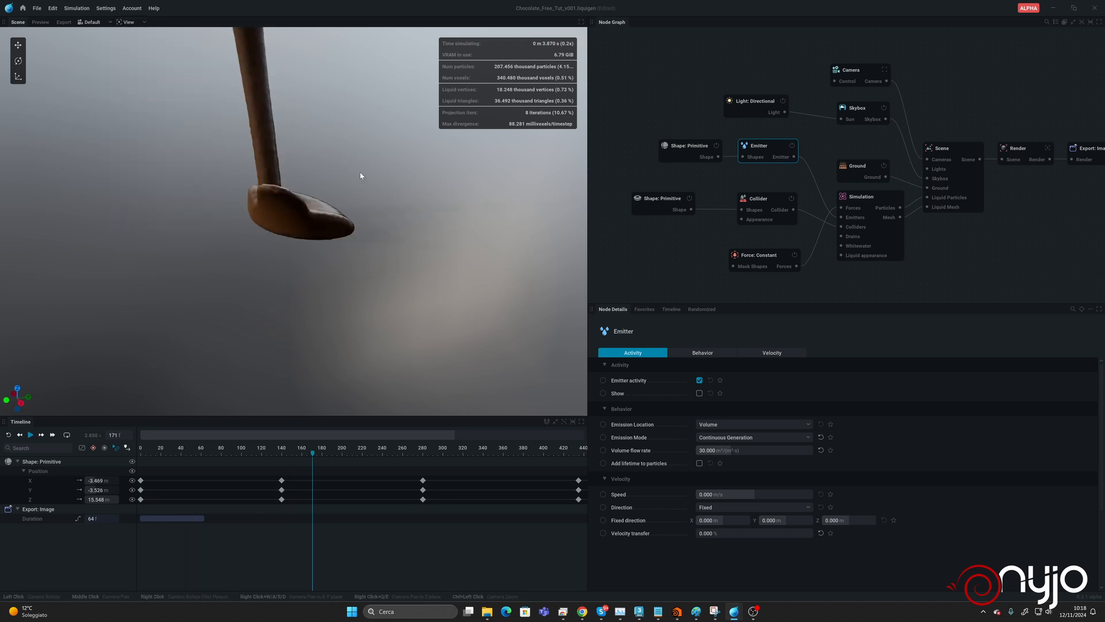
Continue the pour with the higher flow rate, inspect the liquid up close, pause it, and save the project.
{"action": "key", "text": "space"}
{"action": "mouse_move", "coordinate": [387, 247]}
{"action": "left_mouse_down"}
{"action": "mouse_move", "coordinate": [354, 198]}
{"action": "mouse_move", "coordinate": [422, 255]}
{"action": "mouse_move", "coordinate": [374, 213]}
{"action": "mouse_move", "coordinate": [426, 190]}
{"action": "mouse_move", "coordinate": [477, 213]}
{"action": "mouse_move", "coordinate": [388, 239]}
{"action": "mouse_move", "coordinate": [370, 229]}
{"action": "mouse_move", "coordinate": [477, 228]}
{"action": "mouse_move", "coordinate": [368, 230]}
{"action": "mouse_move", "coordinate": [478, 228]}
{"action": "mouse_move", "coordinate": [369, 231]}
{"action": "mouse_move", "coordinate": [386, 255]}
{"action": "left_mouse_up"}
{"action": "key", "text": "space"}
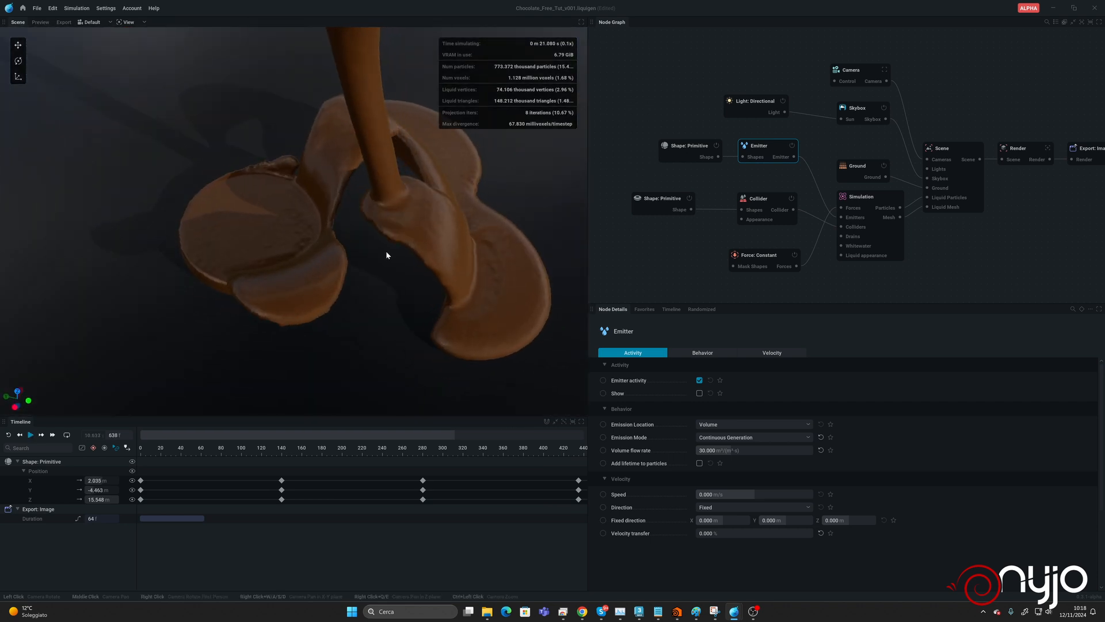
{"action": "key", "text": "ctrl+s"}
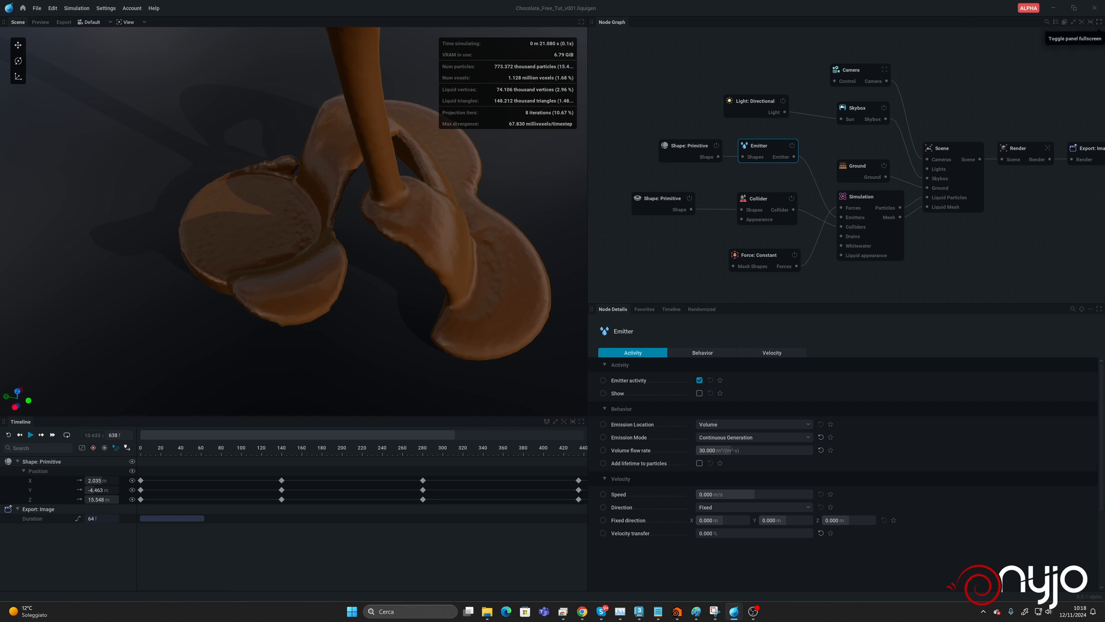
Turn on path tracing in the viewport and lower the liquid's Roughness to about 0.41.
{"action": "left_click", "coordinate": [127, 22]}
{"action": "left_click", "coordinate": [131, 33]}
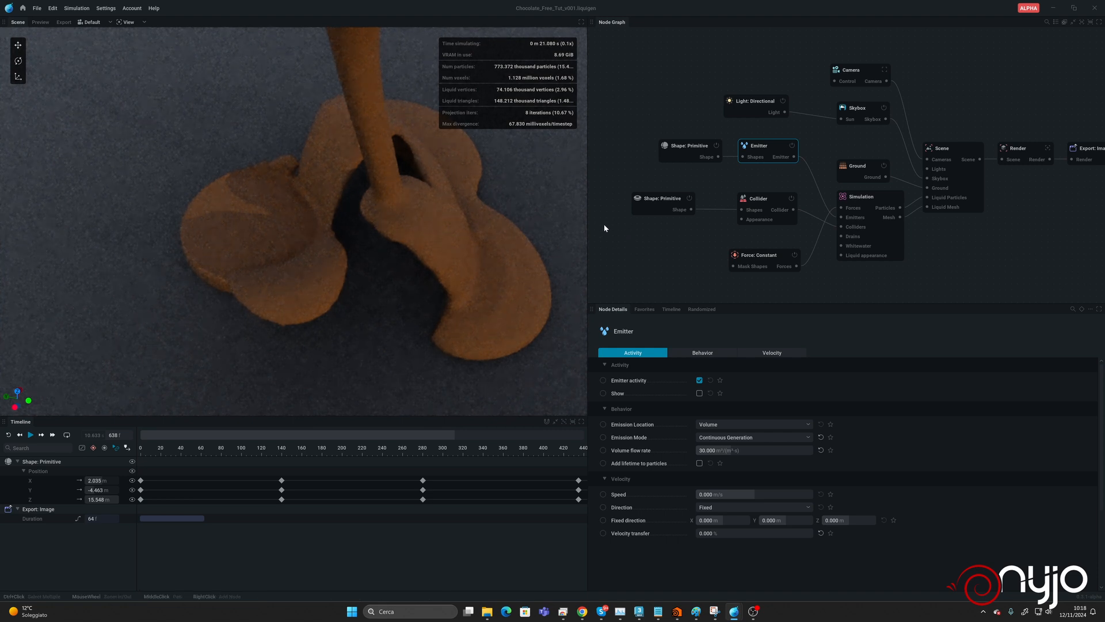
{"action": "left_click", "coordinate": [868, 200]}
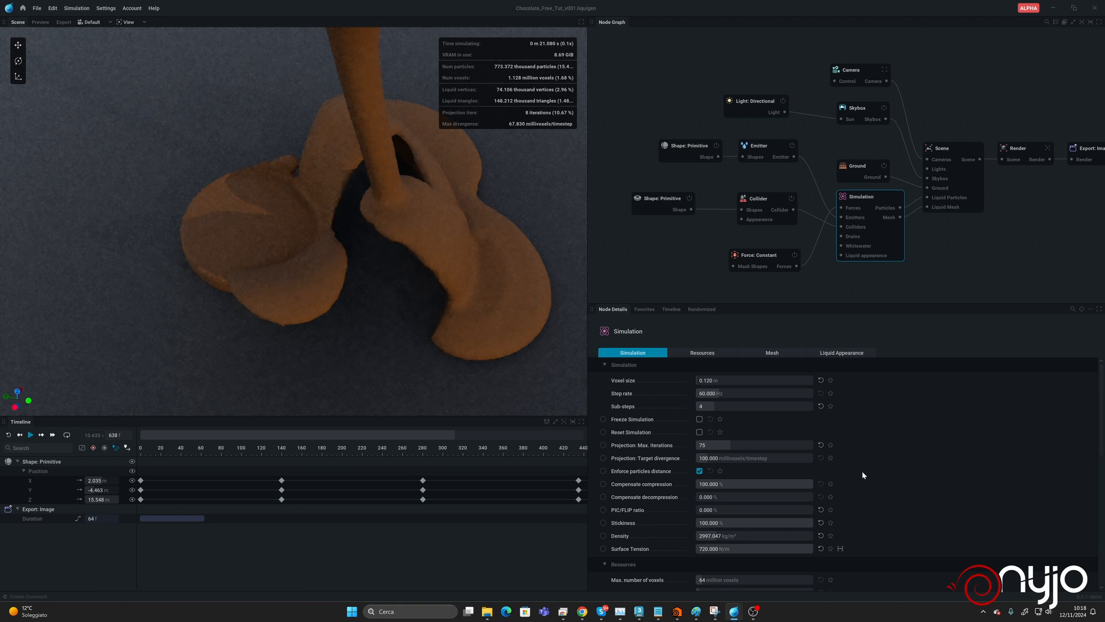
{"action": "left_click", "coordinate": [840, 353]}
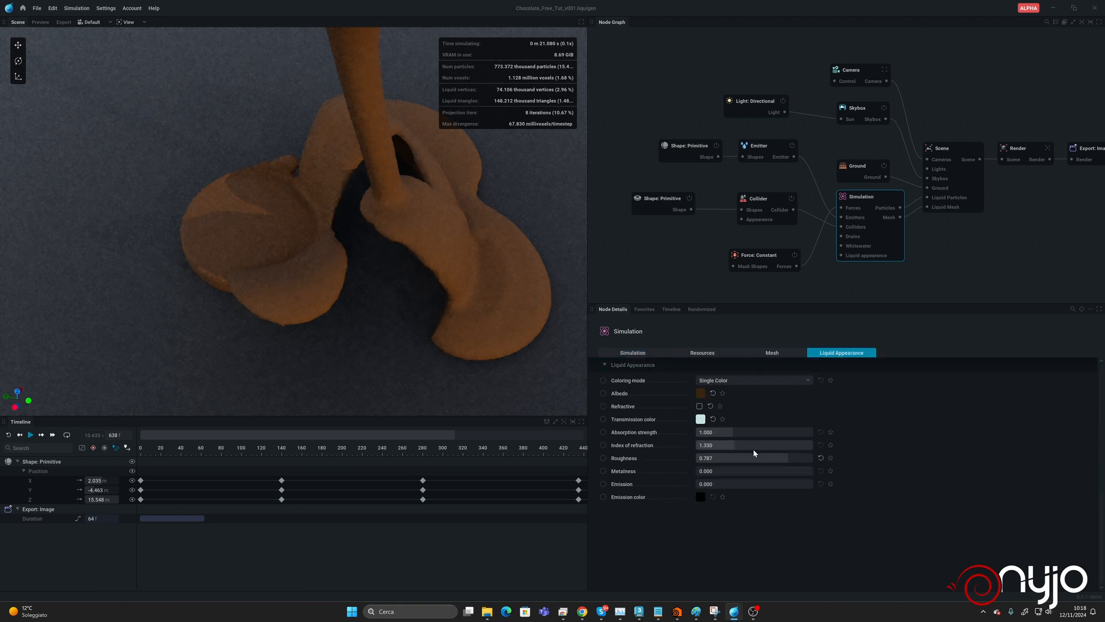
{"action": "mouse_move", "coordinate": [755, 457]}
{"action": "left_mouse_down"}
{"action": "mouse_move", "coordinate": [732, 458]}
{"action": "mouse_move", "coordinate": [783, 461]}
{"action": "mouse_move", "coordinate": [759, 458]}
{"action": "left_mouse_up"}
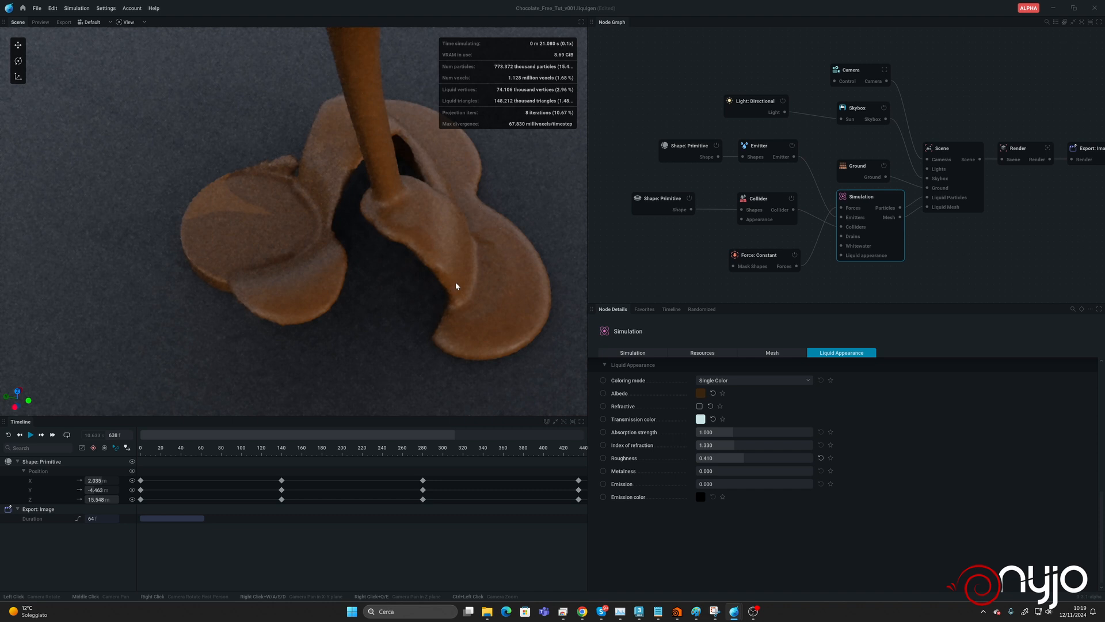
Turn off path tracing and raise the liquid's Roughness to about 0.823.
{"action": "left_click", "coordinate": [128, 22]}
{"action": "left_click", "coordinate": [138, 44]}
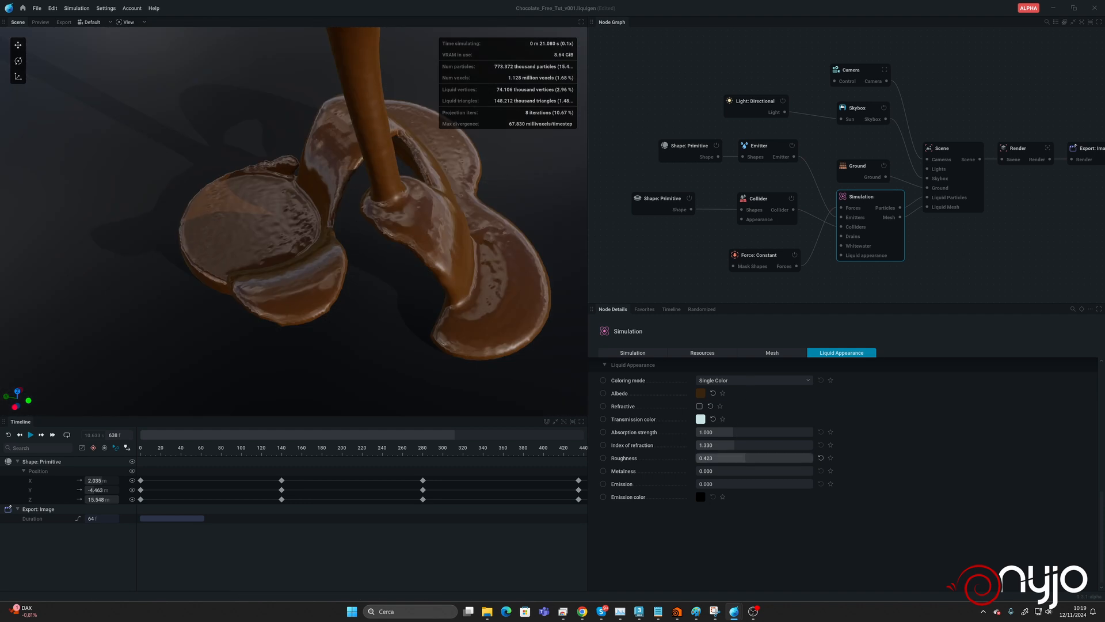
{"action": "left_click_drag", "start_coordinate": [746, 457], "coordinate": [781, 457]}
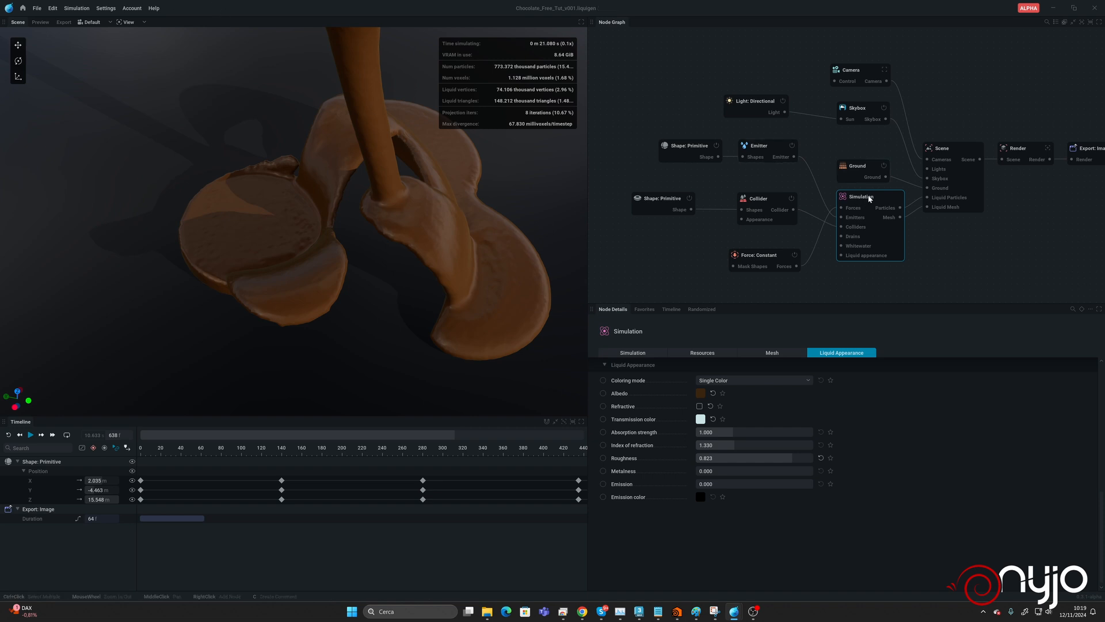
Set the simulation's Voxel size to 0.1 m, apply and reset, and pause the new pour after inspecting it.
{"action": "left_click", "coordinate": [619, 355]}
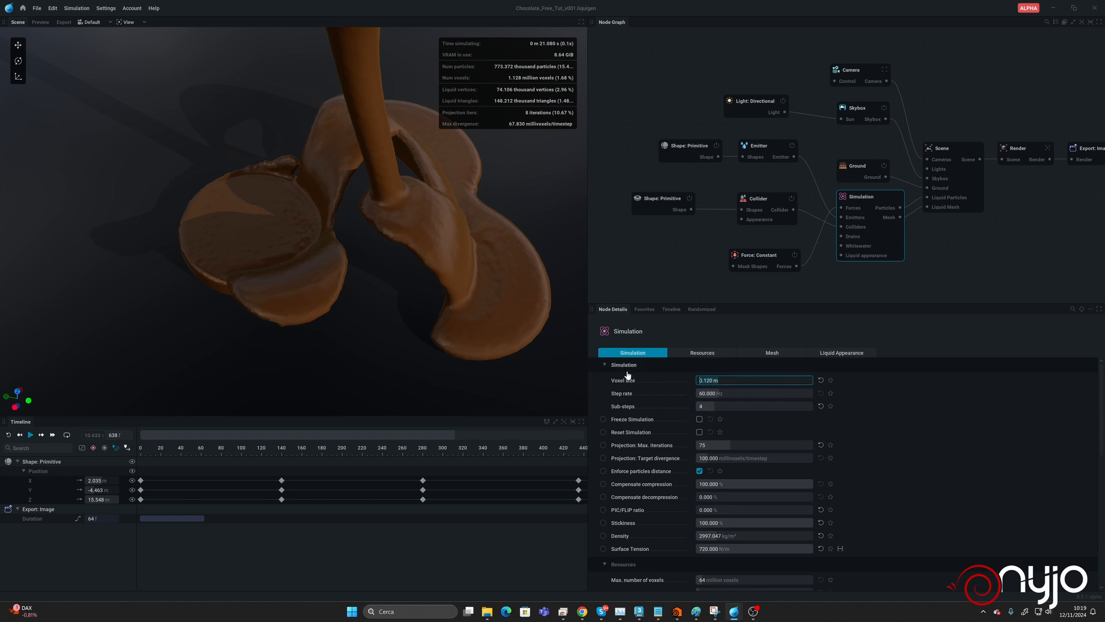
{"action": "type", "text": "0.1"}
{"action": "key", "text": "Return"}
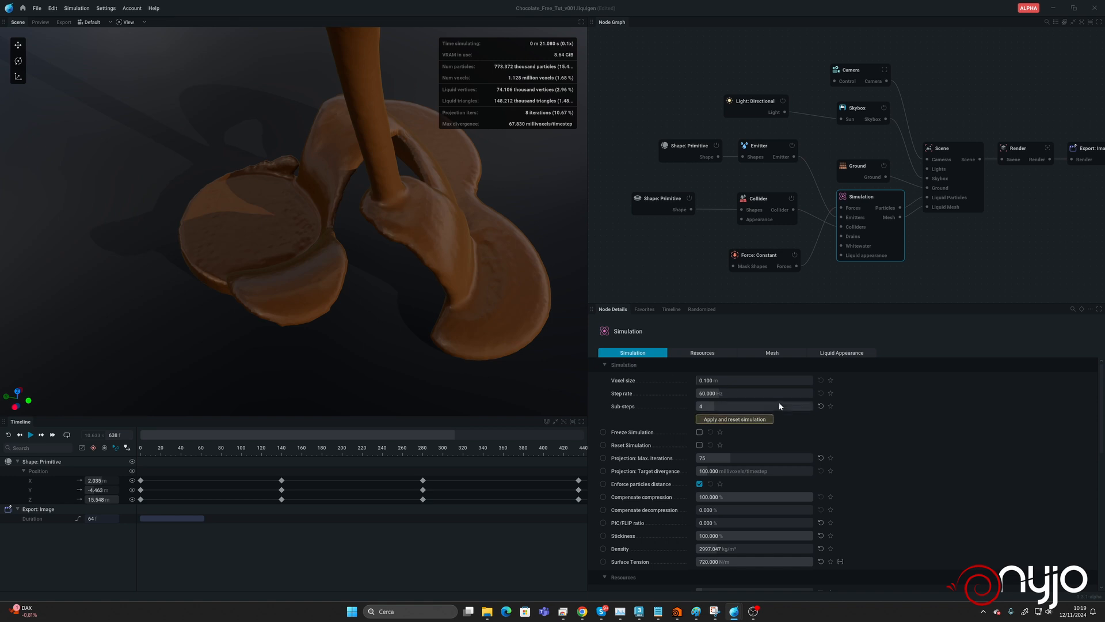
{"action": "left_click", "coordinate": [761, 420]}
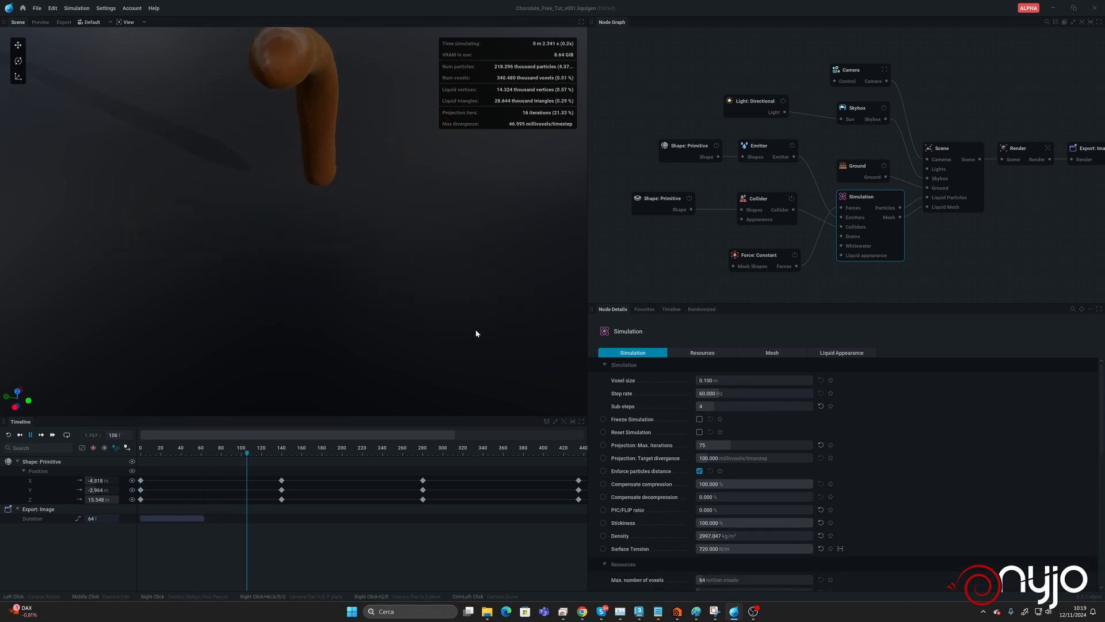
{"action": "mouse_move", "coordinate": [293, 239]}
{"action": "left_mouse_down"}
{"action": "mouse_move", "coordinate": [468, 229]}
{"action": "mouse_move", "coordinate": [373, 209]}
{"action": "mouse_move", "coordinate": [293, 237]}
{"action": "mouse_move", "coordinate": [411, 245]}
{"action": "mouse_move", "coordinate": [275, 246]}
{"action": "left_mouse_up"}
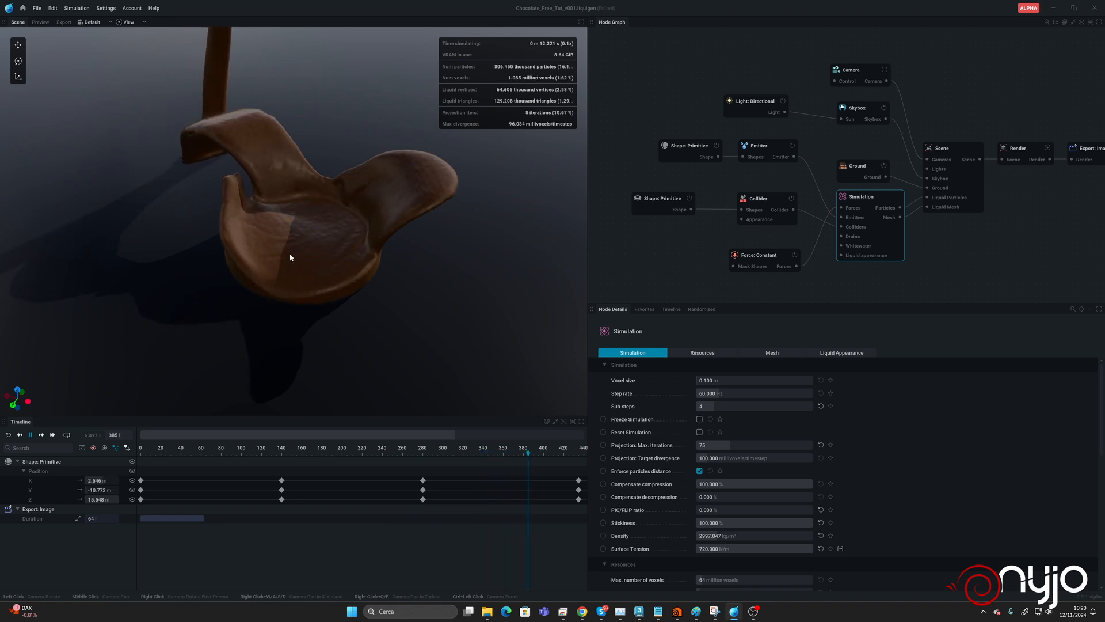
{"action": "key", "text": "space"}
Set the simulation's Voxel size to 0.075 m, apply and reset, and inspect the running pour from several angles.
{"action": "left_click", "coordinate": [710, 380]}
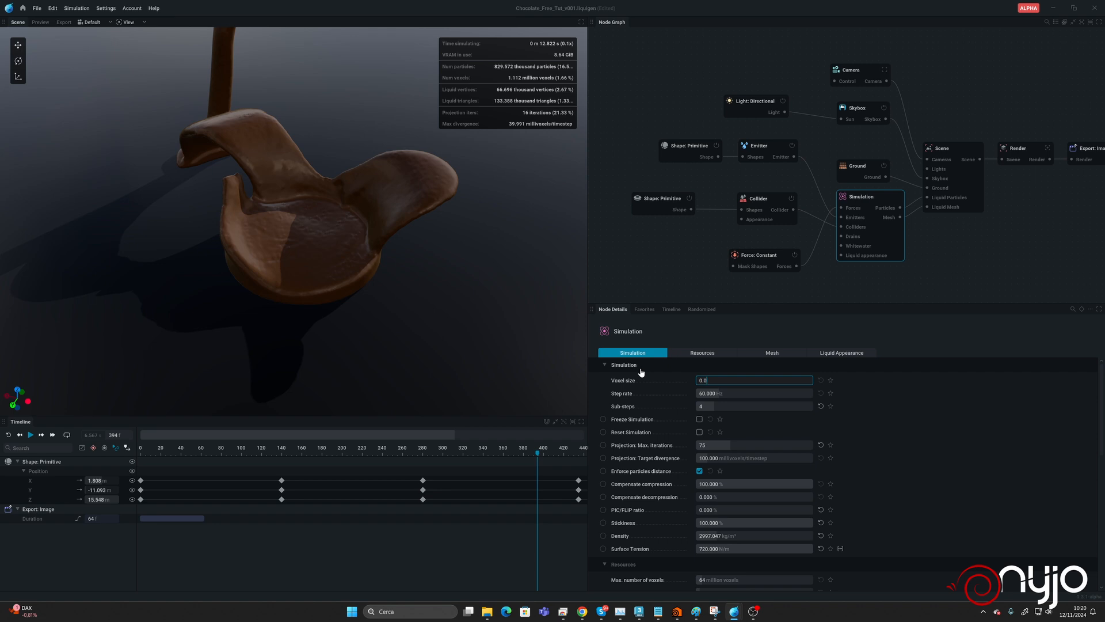
{"action": "key", "text": "Return"}
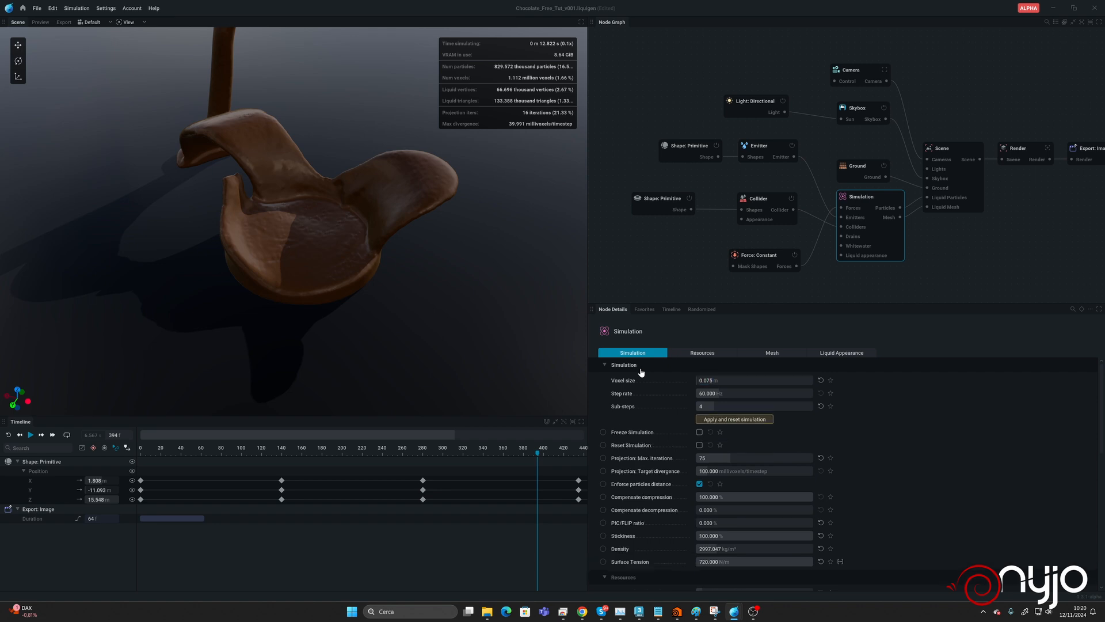
{"action": "left_click", "coordinate": [735, 421]}
{"action": "key", "text": "space"}
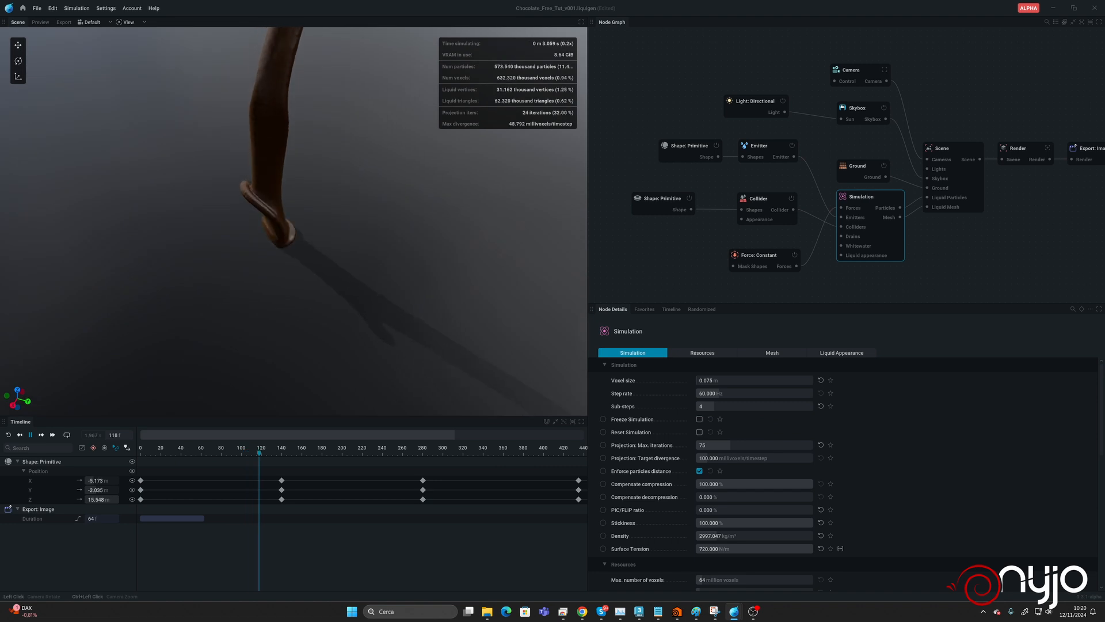
{"action": "left_click_drag", "start_coordinate": [293, 230], "coordinate": [340, 258]}
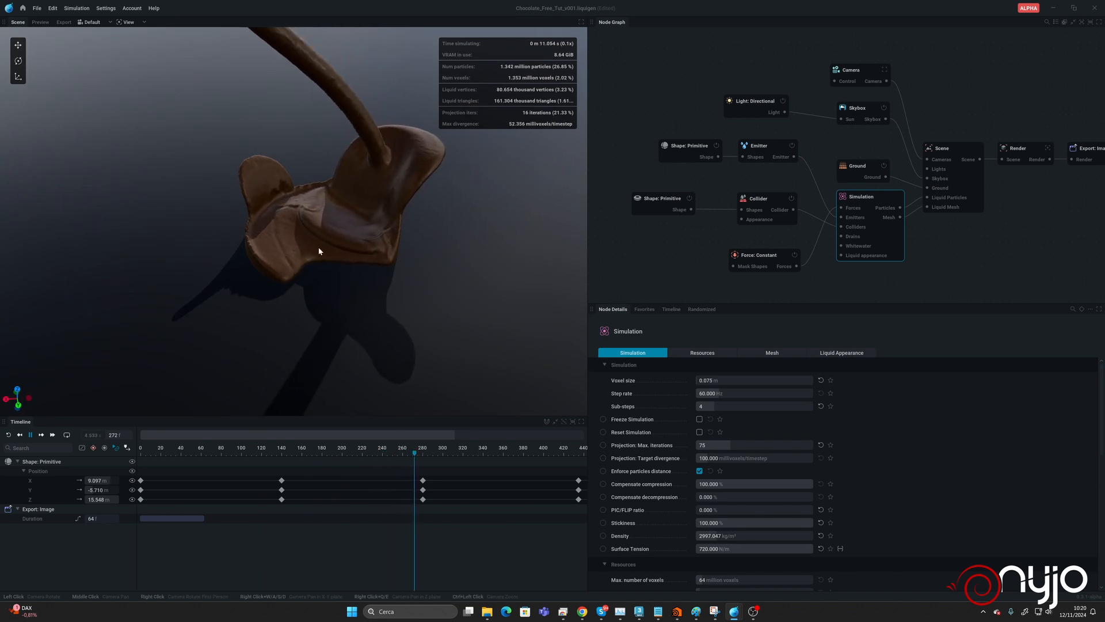
{"action": "left_click_drag", "start_coordinate": [314, 255], "coordinate": [92, 257]}
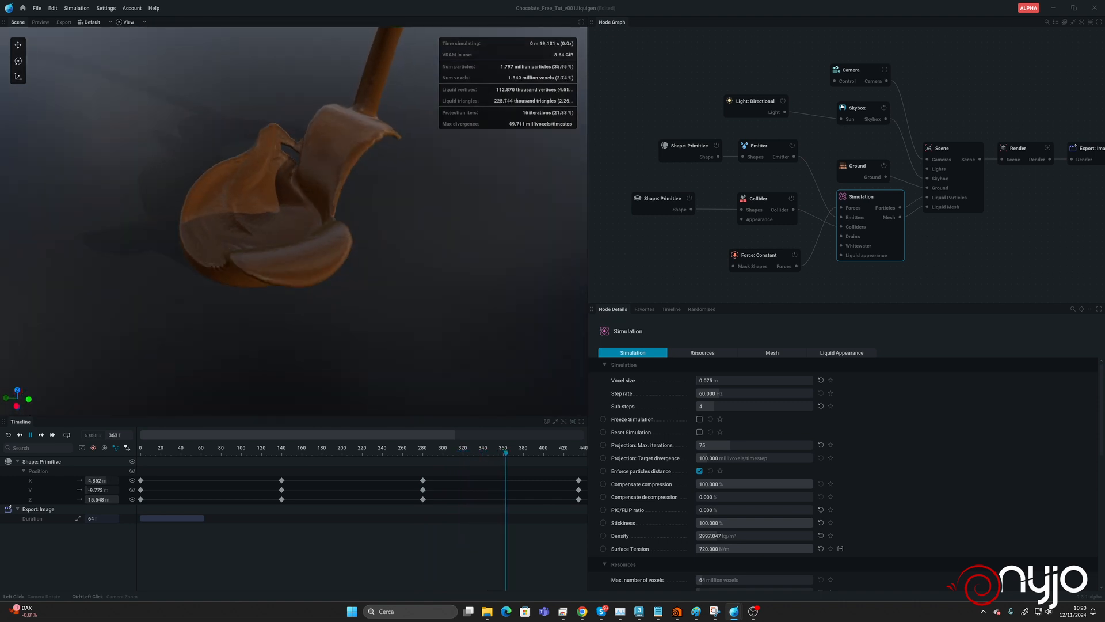
{"action": "left_click_drag", "start_coordinate": [230, 241], "coordinate": [392, 248]}
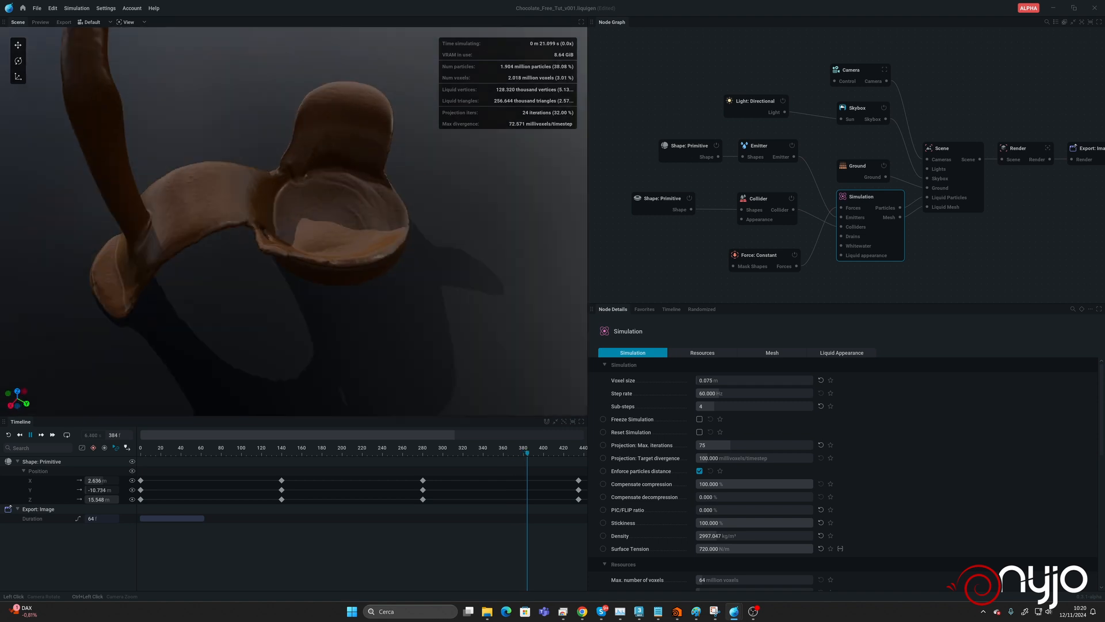
Examine the layered chocolate folds of the running pour from several angles, and pause the simulation.
{"action": "left_click_drag", "start_coordinate": [288, 247], "coordinate": [340, 230]}
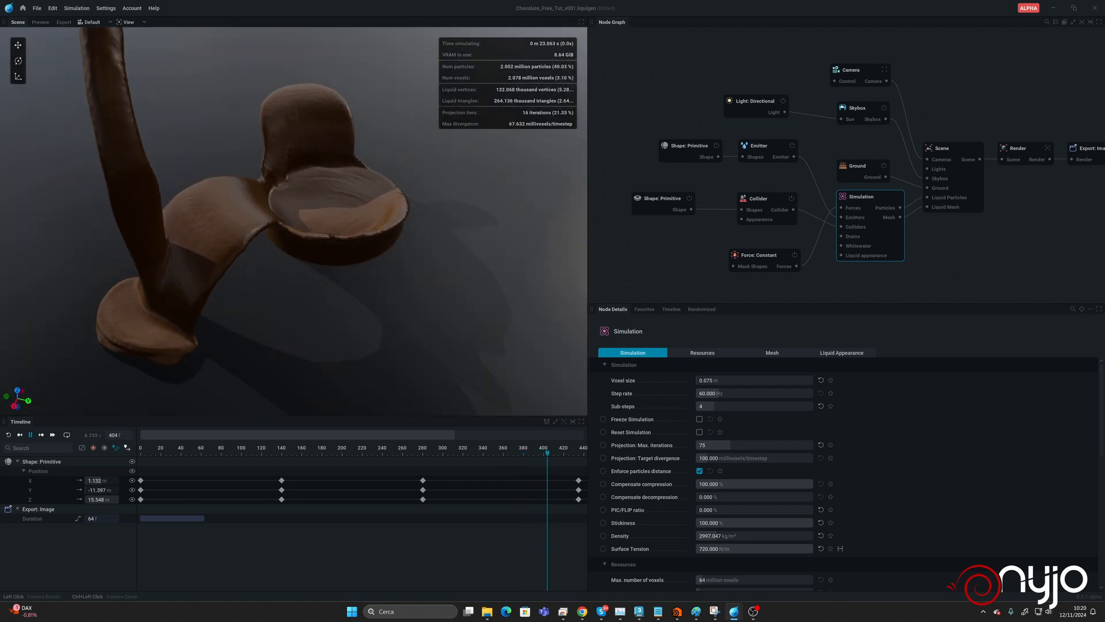
{"action": "left_click_drag", "start_coordinate": [217, 263], "coordinate": [374, 222]}
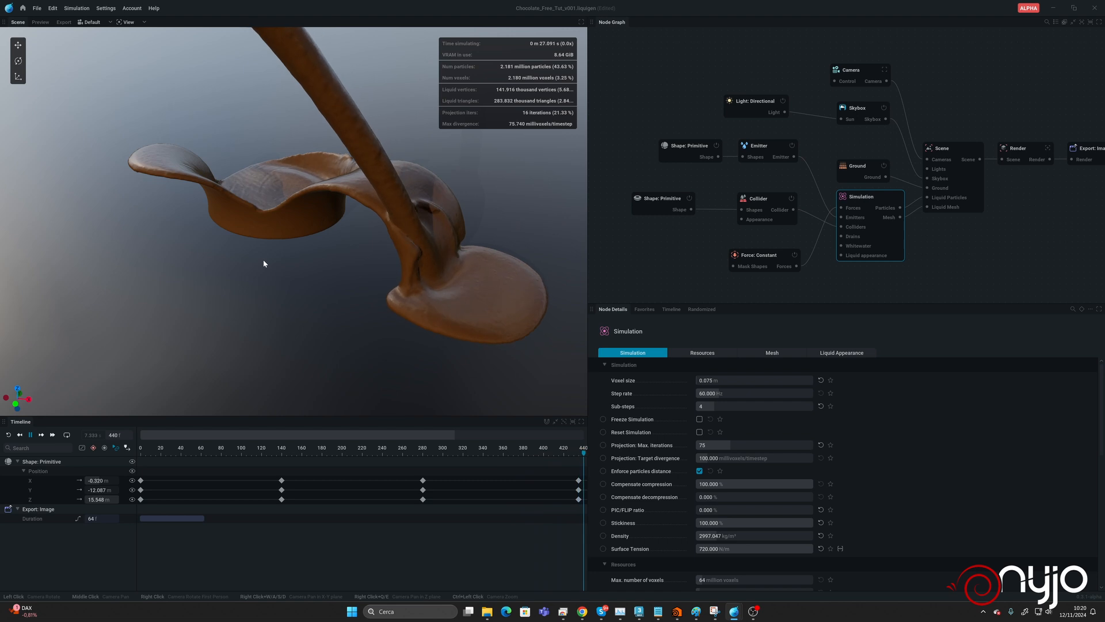
{"action": "left_click_drag", "start_coordinate": [263, 264], "coordinate": [316, 260]}
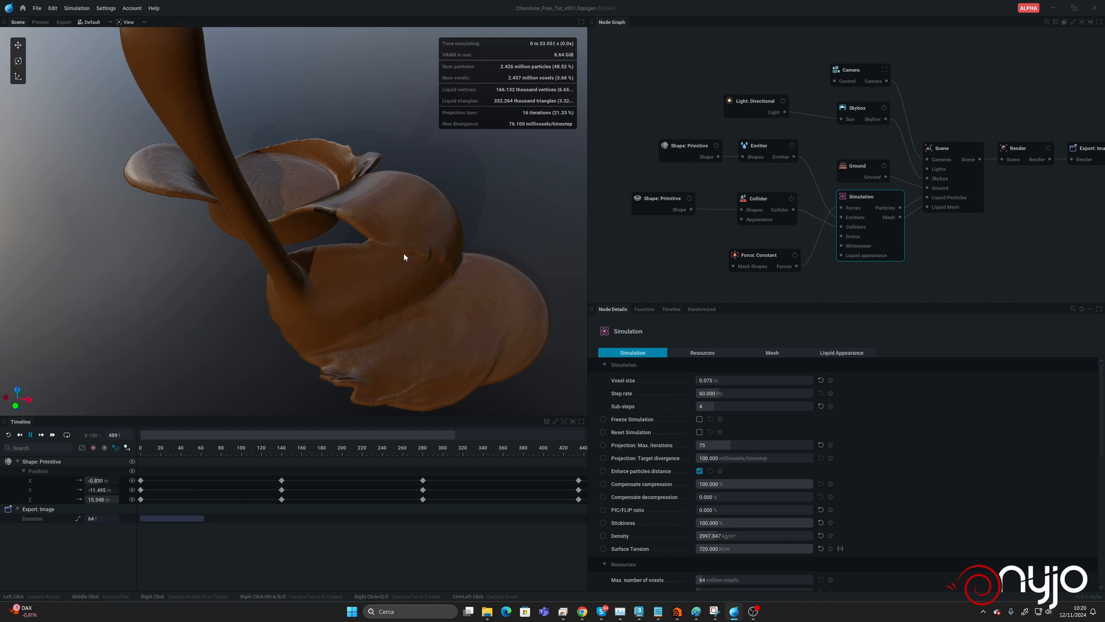
{"action": "key", "text": "space"}
{"action": "left_click_drag", "start_coordinate": [451, 258], "coordinate": [544, 226]}
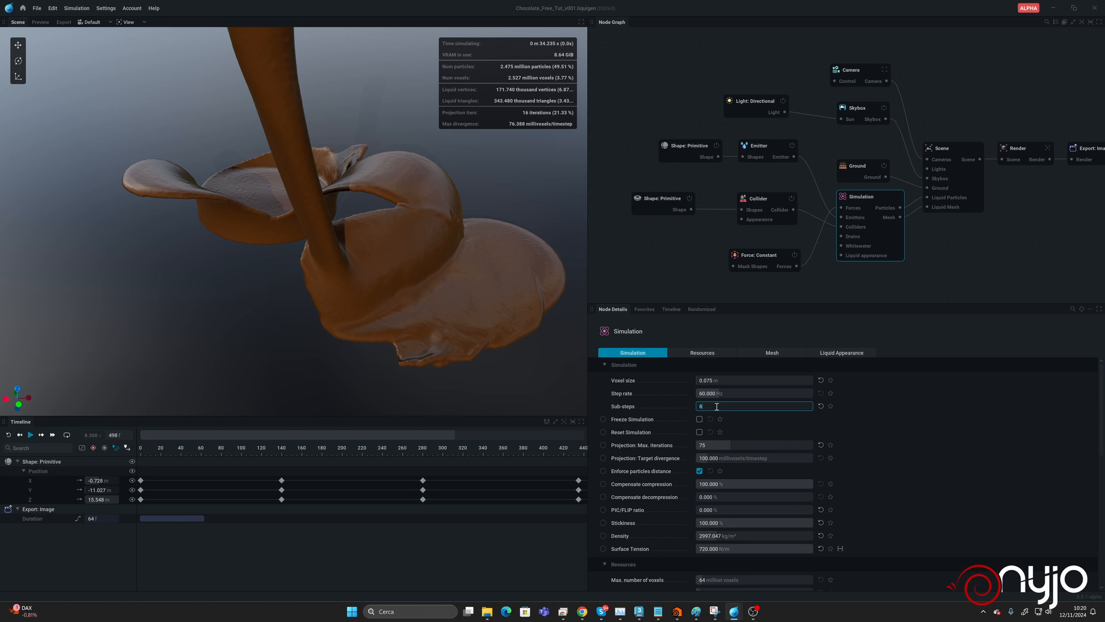
Set the simulation's Sub-steps to 8, apply and reset, and run the new pour while inspecting it.
{"action": "key", "text": "Return"}
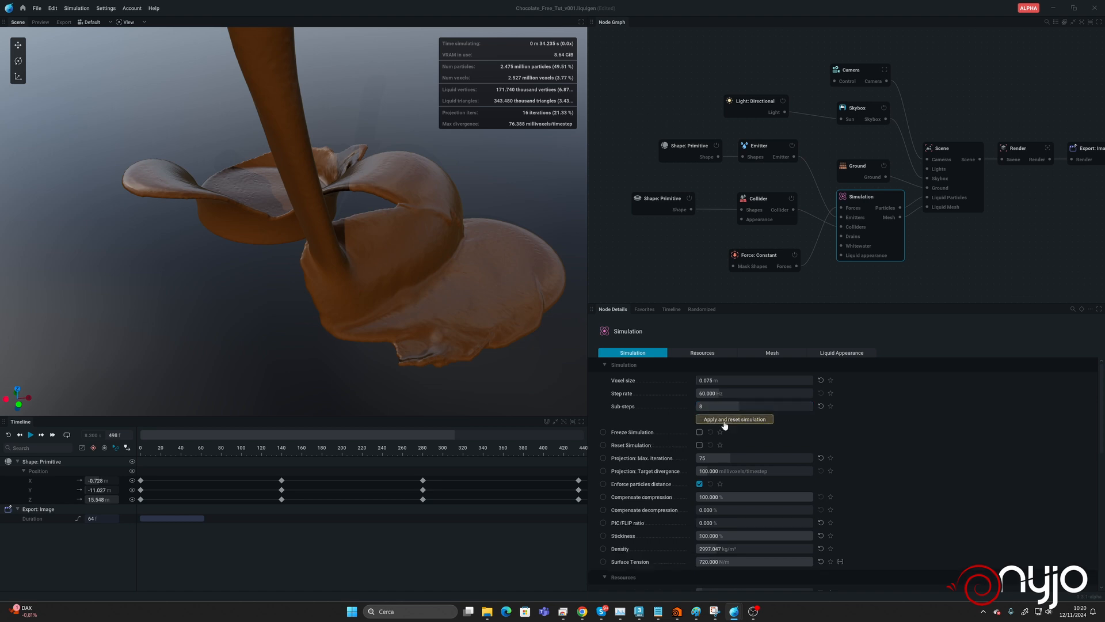
{"action": "left_click", "coordinate": [725, 420]}
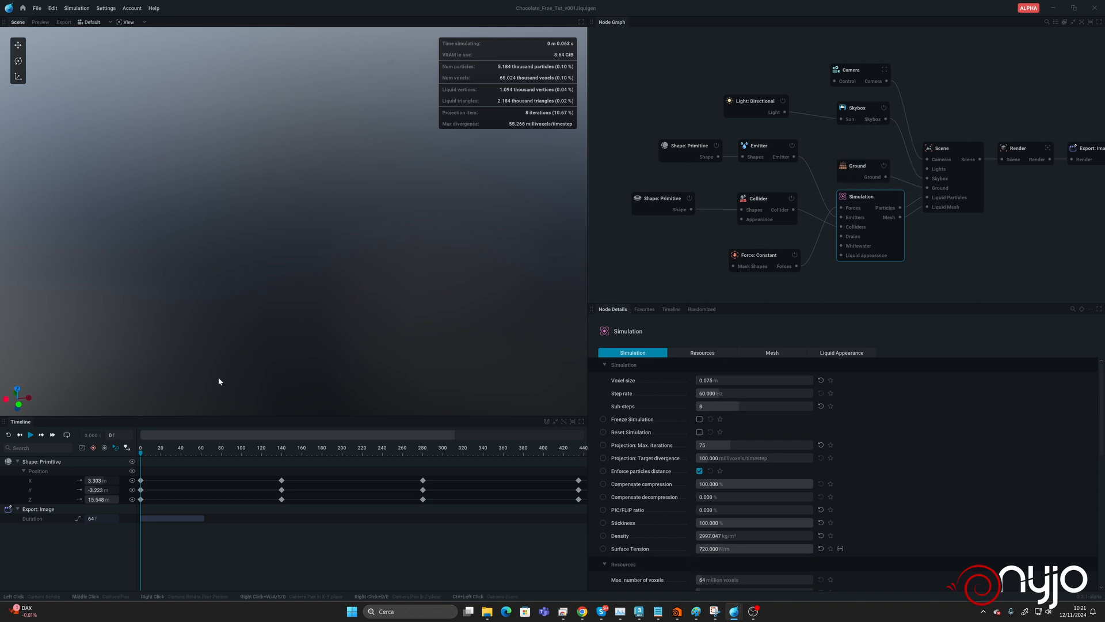
{"action": "left_click", "coordinate": [30, 435]}
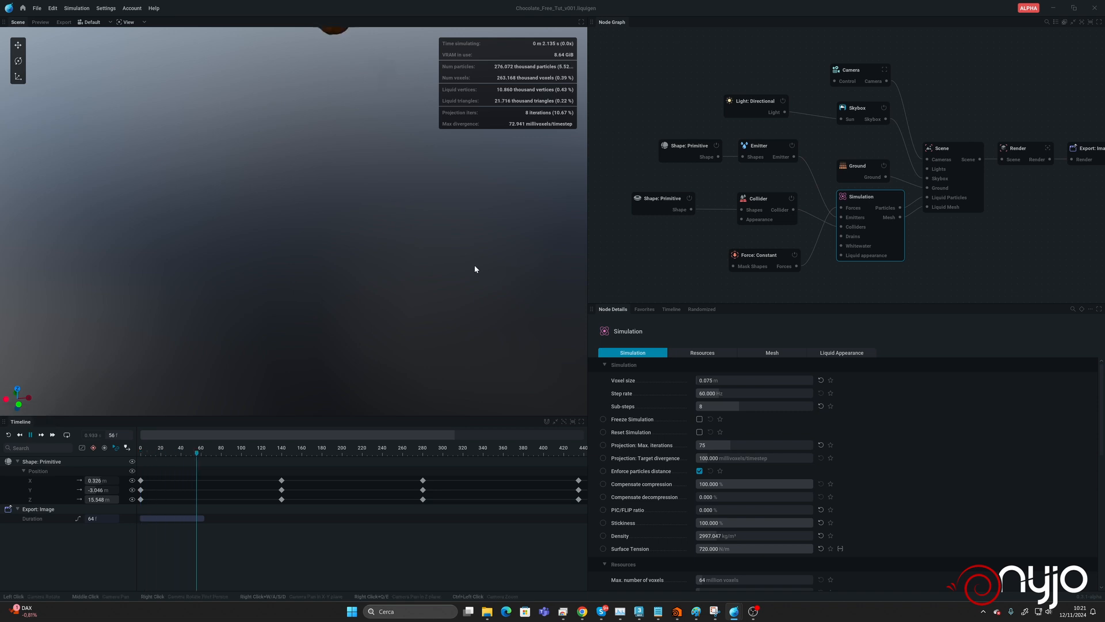
{"action": "mouse_move", "coordinate": [354, 254]}
{"action": "left_mouse_down"}
{"action": "mouse_move", "coordinate": [702, 242]}
{"action": "mouse_move", "coordinate": [616, 256]}
{"action": "left_mouse_up"}
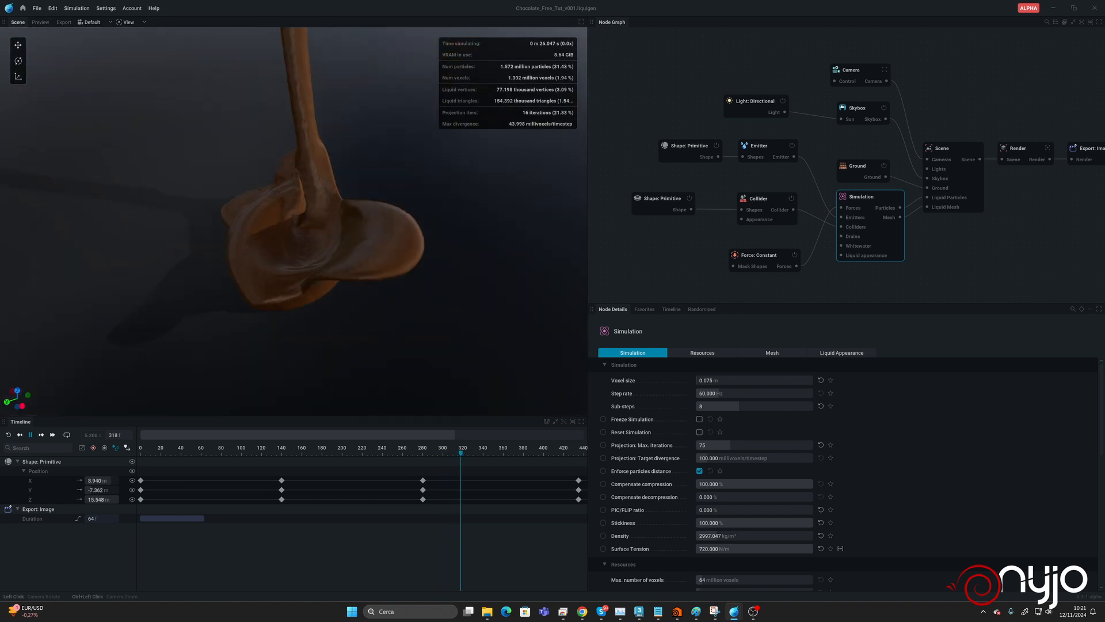
{"action": "scroll", "coordinate": [322, 228], "scroll_direction": "down", "scroll_amount": 1}
{"action": "left_click_drag", "start_coordinate": [320, 234], "coordinate": [345, 234]}
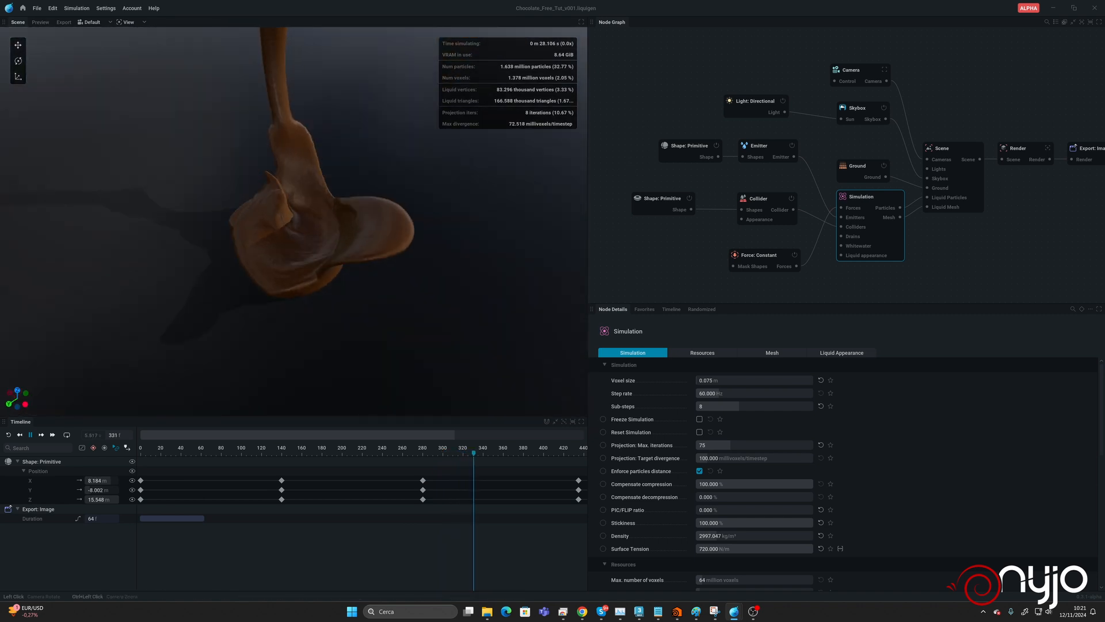
{"action": "left_click_drag", "start_coordinate": [317, 296], "coordinate": [340, 291]}
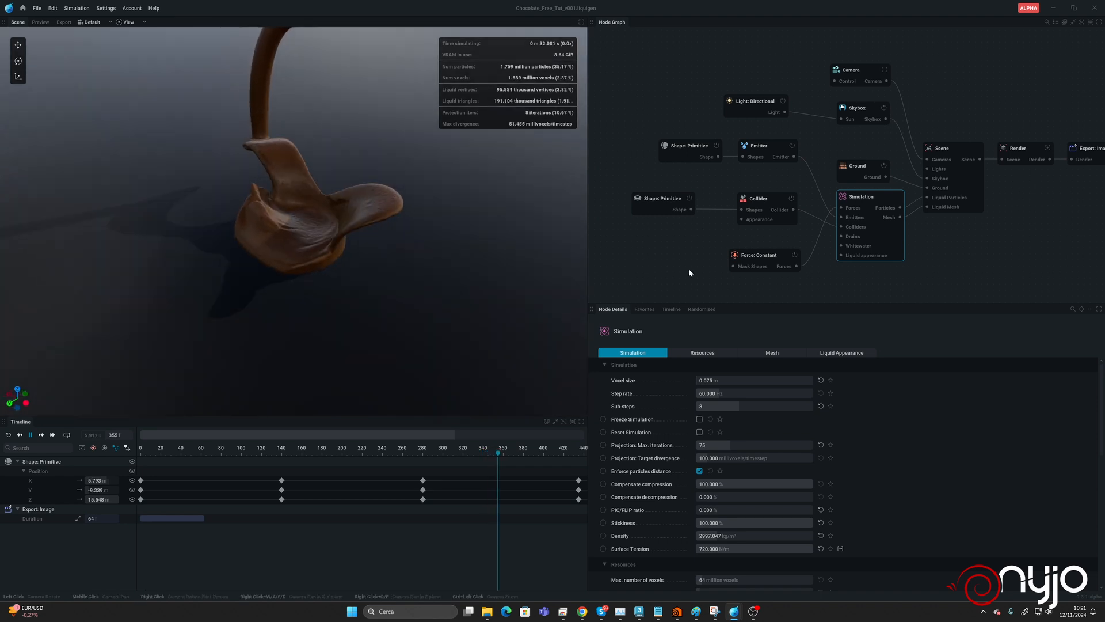
Show the torus collider in the viewport.
{"action": "left_click", "coordinate": [774, 203]}
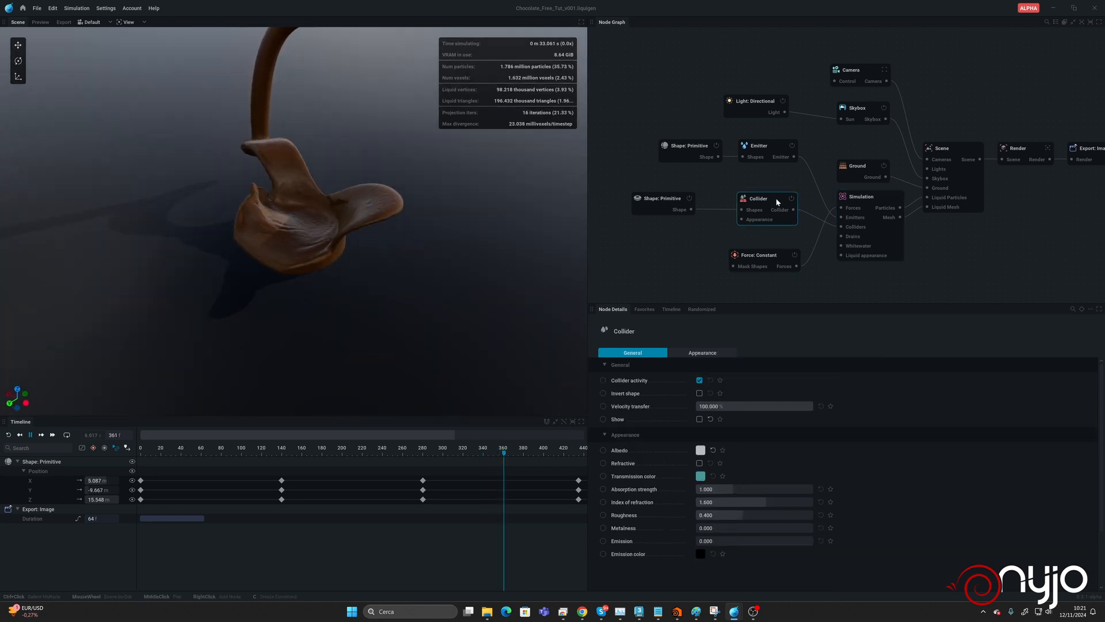
{"action": "left_click", "coordinate": [699, 419]}
{"action": "left_click_drag", "start_coordinate": [356, 262], "coordinate": [389, 247]}
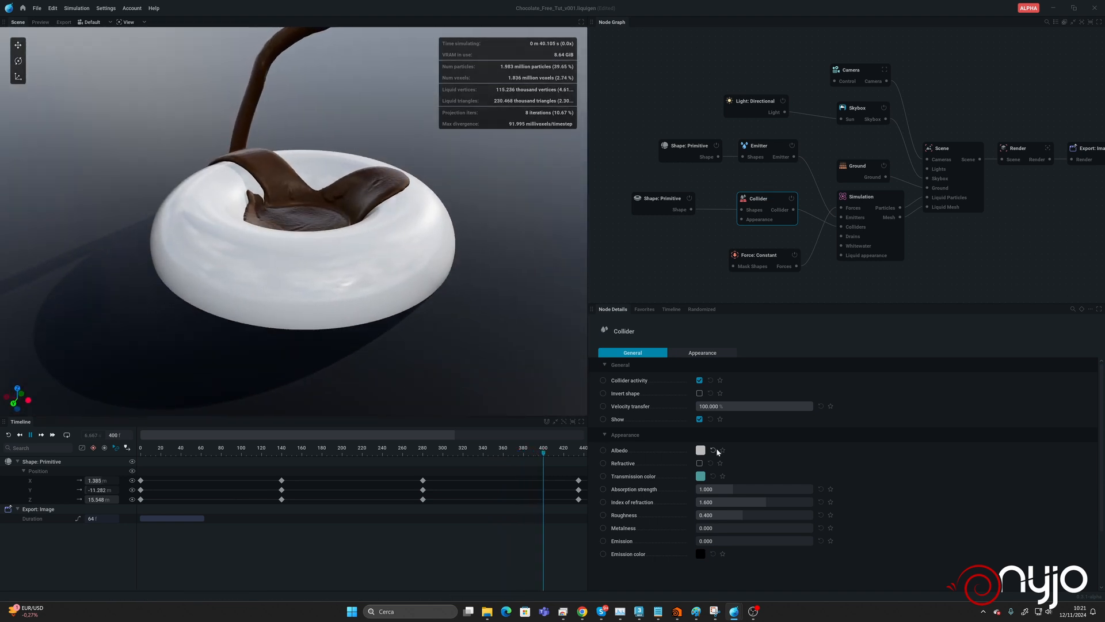
Set the collider's Albedo to dark grey #4B4B4B and its Roughness to 0.943.
{"action": "left_click", "coordinate": [700, 450]}
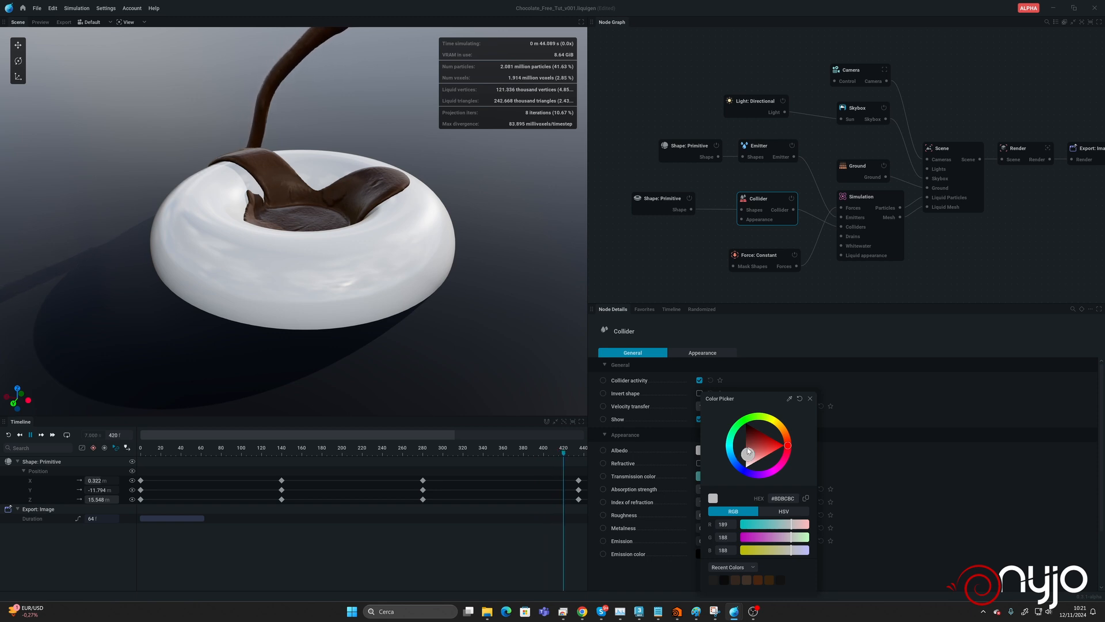
{"action": "left_click_drag", "start_coordinate": [748, 451], "coordinate": [745, 442]}
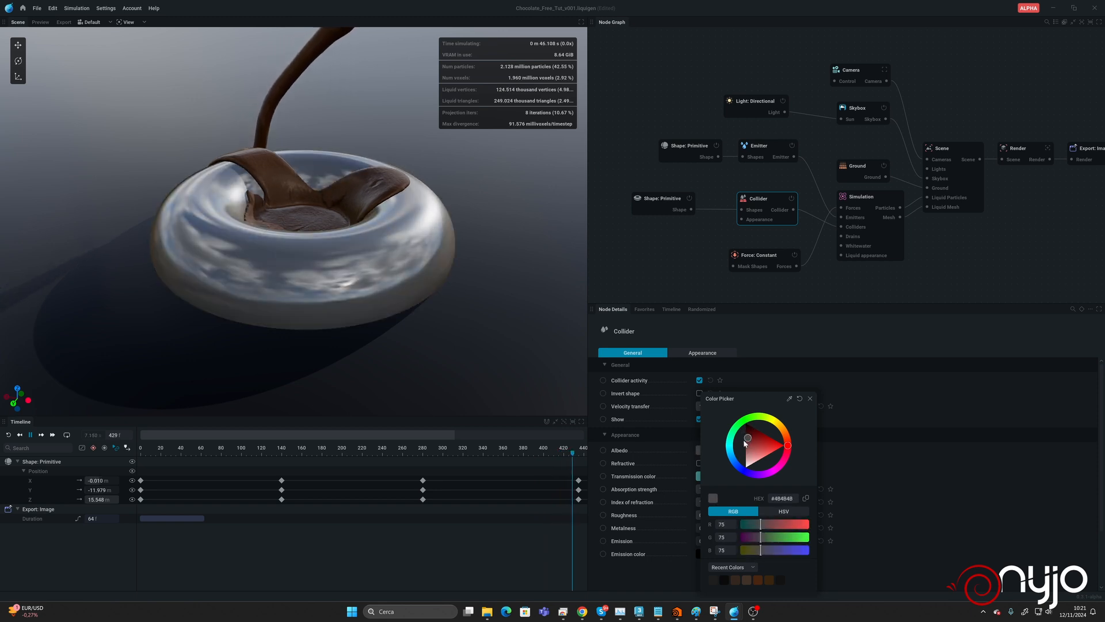
{"action": "left_click", "coordinate": [832, 476]}
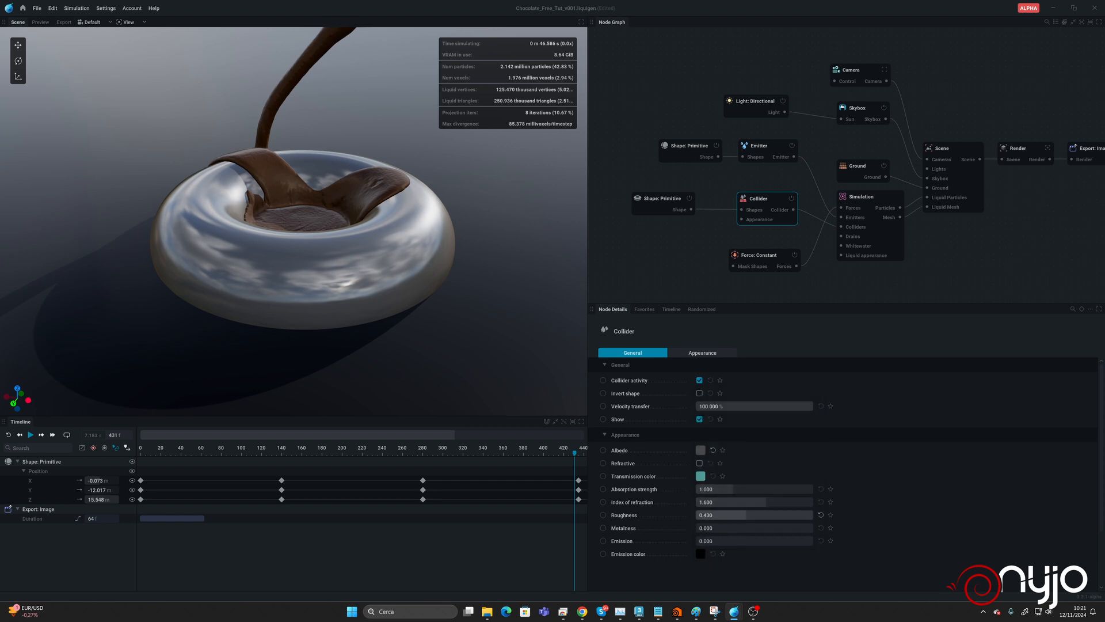
{"action": "left_click_drag", "start_coordinate": [746, 516], "coordinate": [807, 515]}
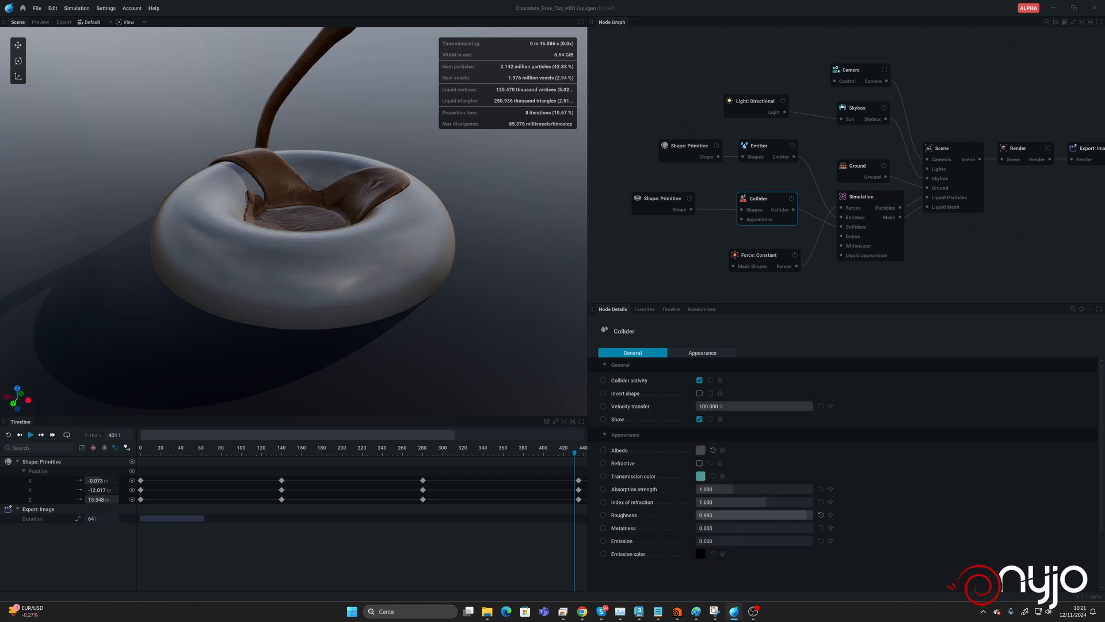
Resume the pour, examine from several angles how the chocolate covers the torus, and pause it.
{"action": "left_click_drag", "start_coordinate": [248, 247], "coordinate": [275, 322]}
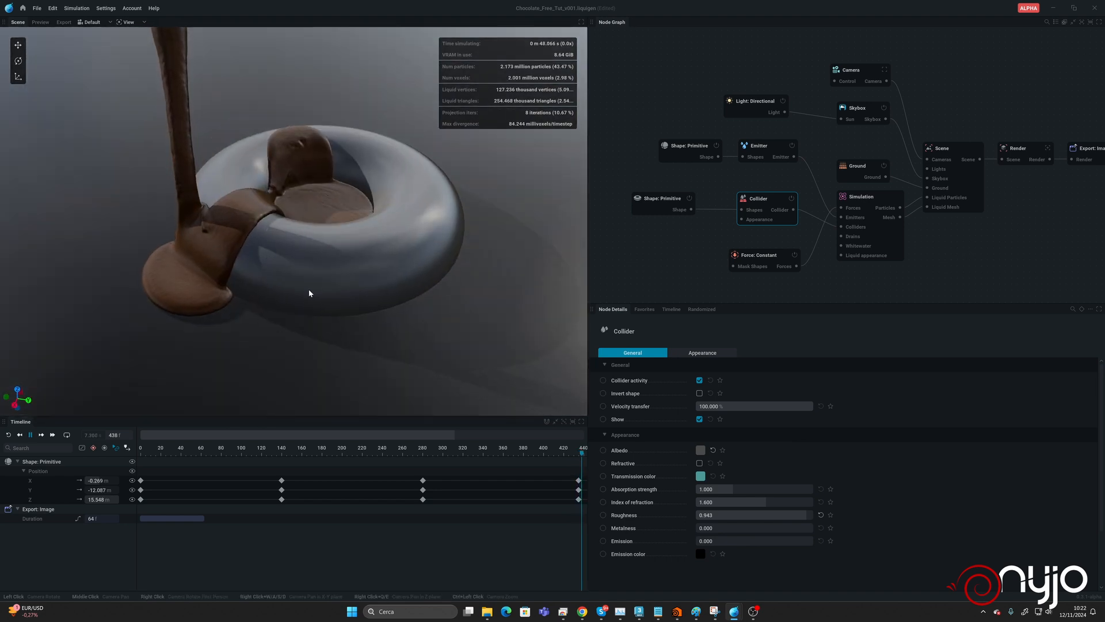
{"action": "left_click_drag", "start_coordinate": [309, 293], "coordinate": [317, 339]}
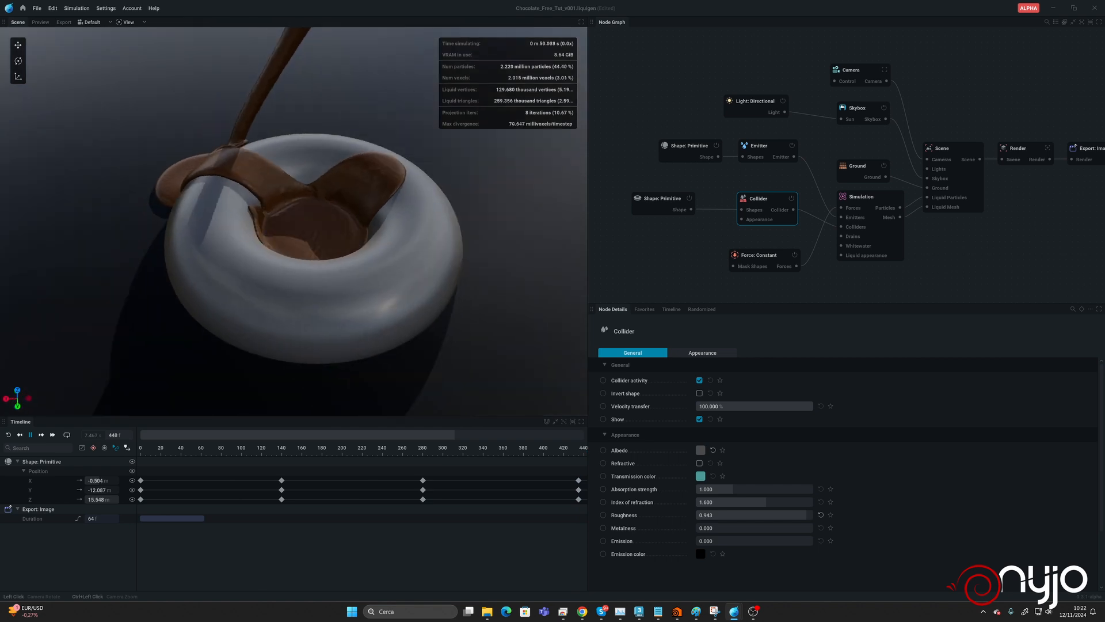
{"action": "left_click_drag", "start_coordinate": [237, 314], "coordinate": [270, 268]}
{"action": "scroll", "coordinate": [290, 277], "scroll_direction": "down", "scroll_amount": 1}
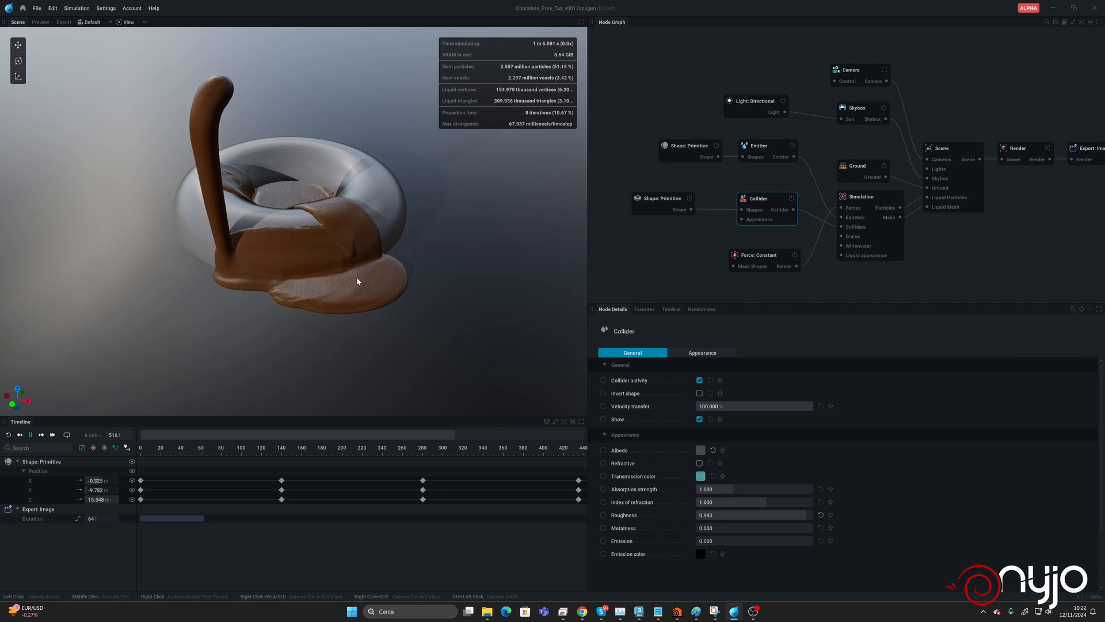
{"action": "key", "text": "space"}
{"action": "left_click_drag", "start_coordinate": [346, 260], "coordinate": [314, 262]}
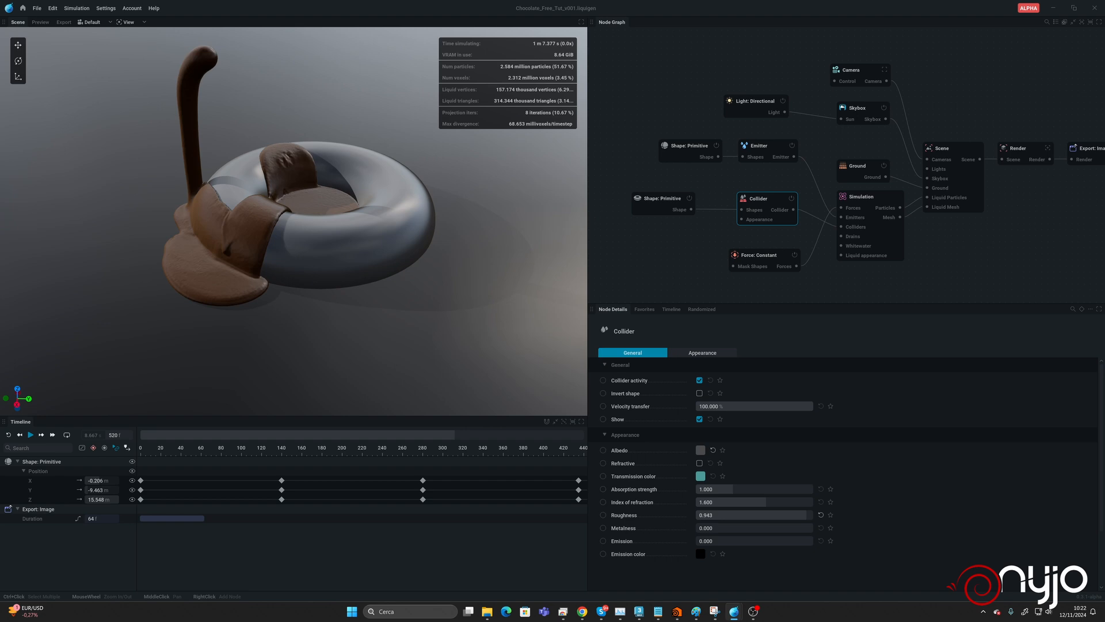
Move the torus Shape: Primitive, Collider and Force: Constant nodes together, farther from the Simulation node in the graph.
{"action": "left_click_drag", "start_coordinate": [627, 180], "coordinate": [806, 296]}
{"action": "left_click_drag", "start_coordinate": [771, 204], "coordinate": [731, 225]}
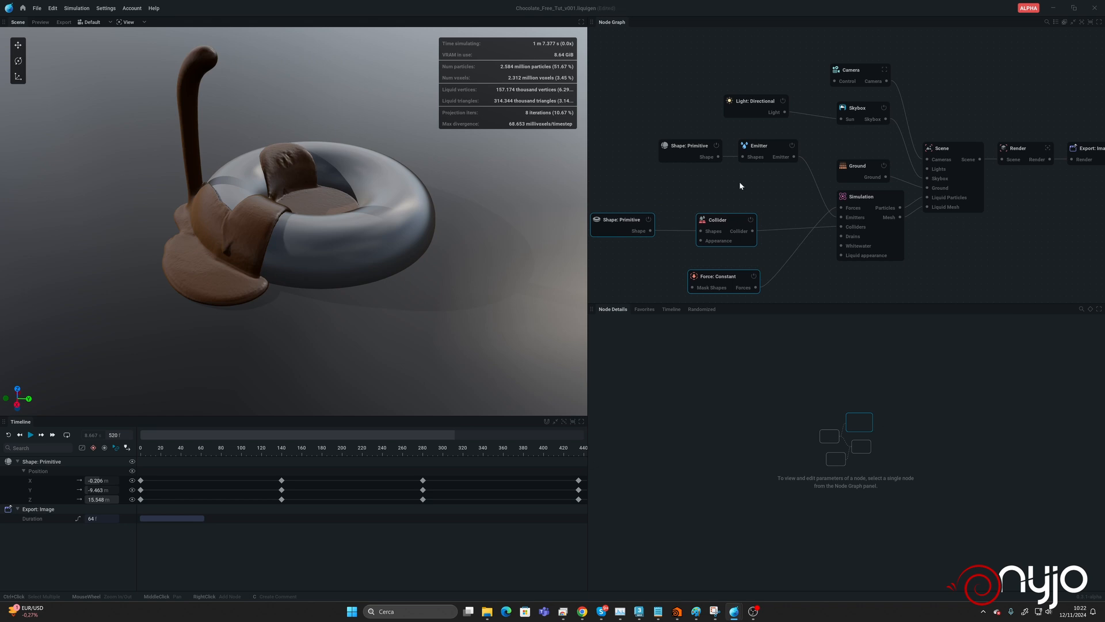
{"action": "left_click", "coordinate": [772, 181]}
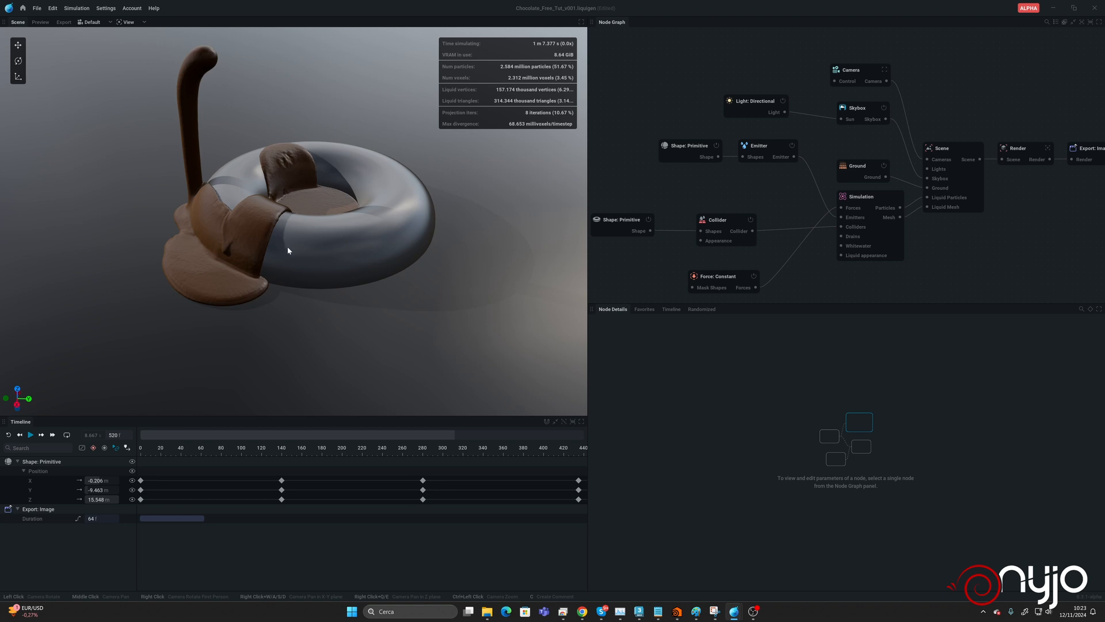
Capture the viewport's paused pour with the Snipping Tool and move the capture window out of the way.
{"action": "left_click_drag", "start_coordinate": [288, 251], "coordinate": [328, 231]}
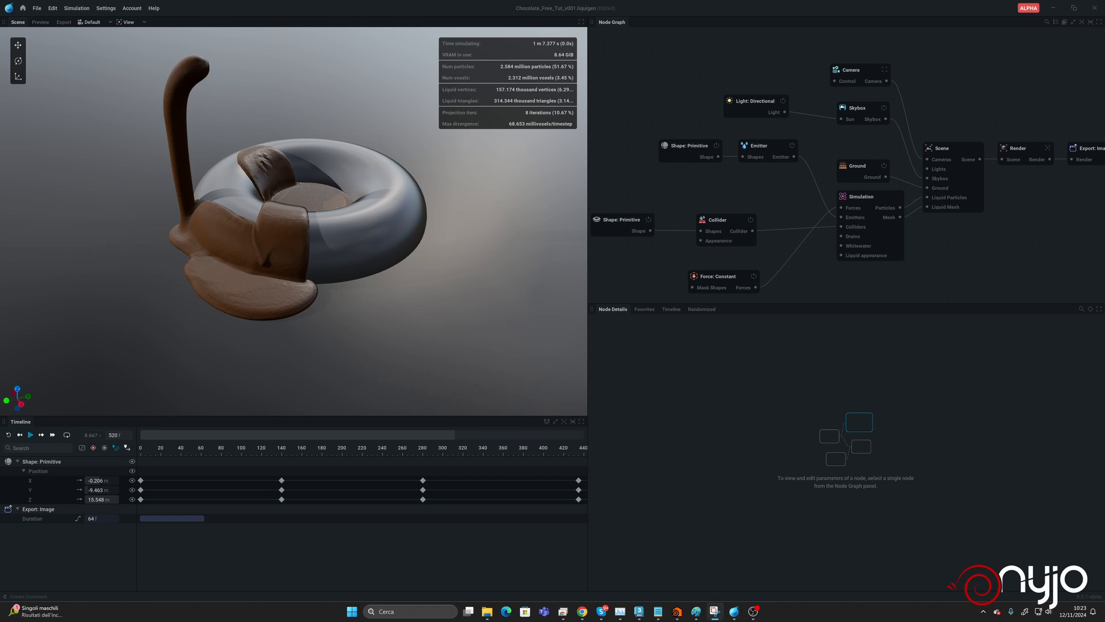
{"action": "left_click_drag", "start_coordinate": [1104, 118], "coordinate": [721, 114]}
{"action": "left_click", "coordinate": [683, 133]}
{"action": "left_click_drag", "start_coordinate": [56, 26], "coordinate": [588, 414]}
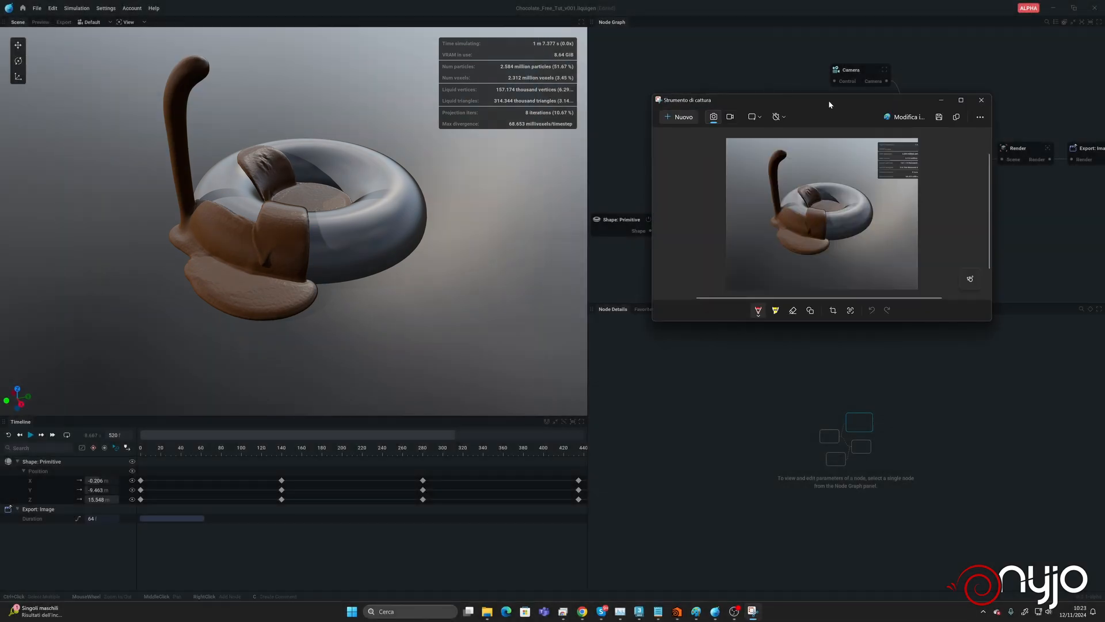
{"action": "left_click_drag", "start_coordinate": [829, 102], "coordinate": [1104, 115]}
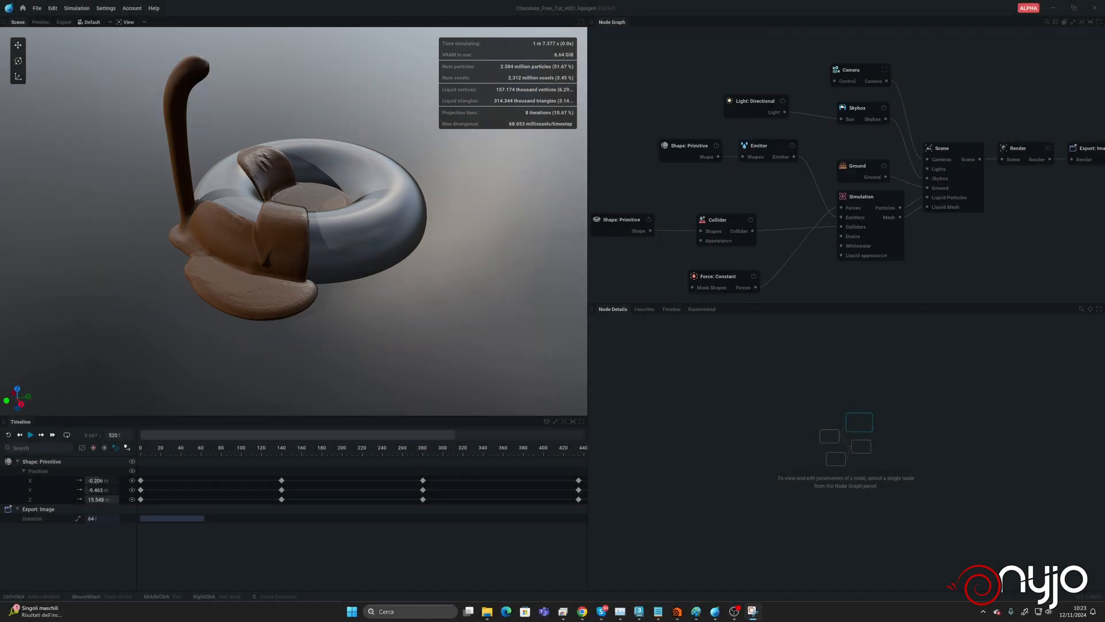
Set the simulation's Compensate decompression to 100%.
{"action": "left_click", "coordinate": [863, 199]}
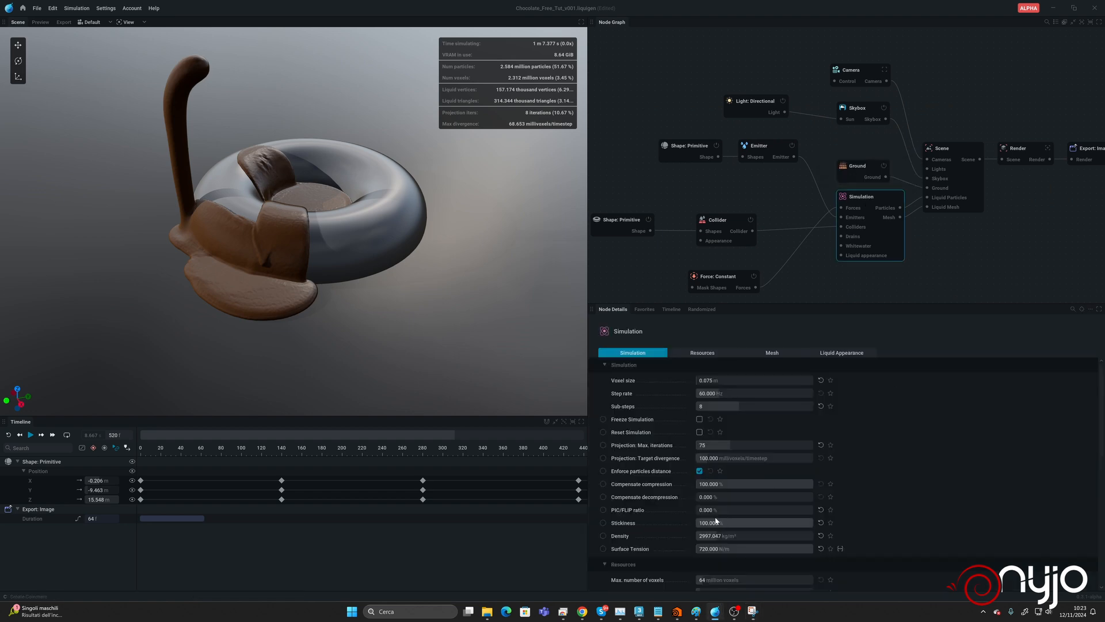
{"action": "mouse_move", "coordinate": [654, 489]}
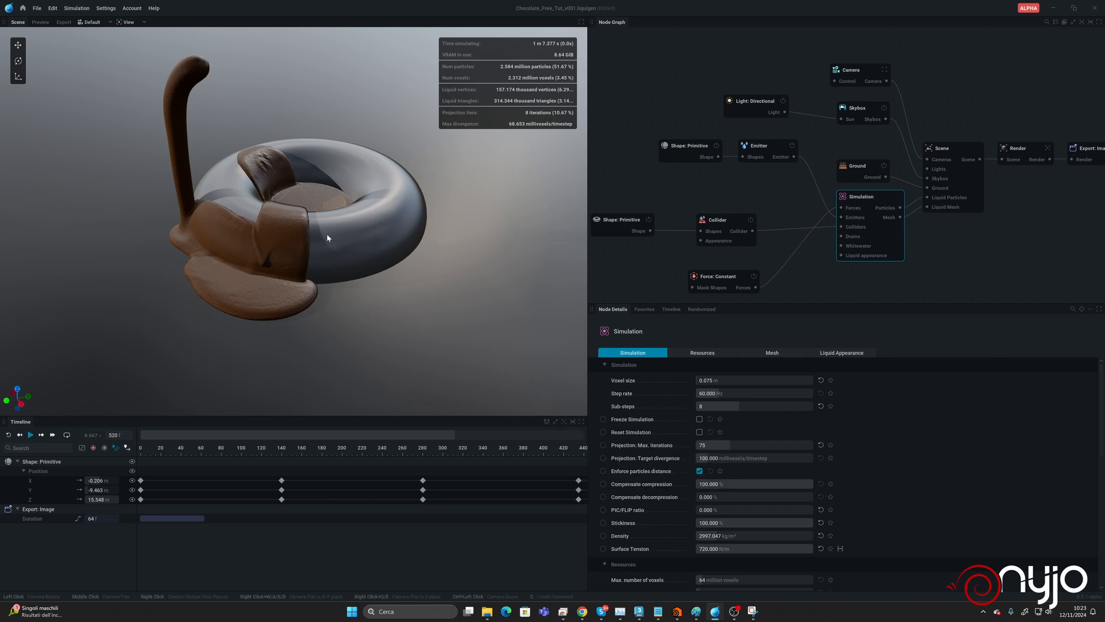
{"action": "left_click", "coordinate": [705, 497]}
{"action": "type", "text": "100"}
{"action": "key", "text": "Return"}
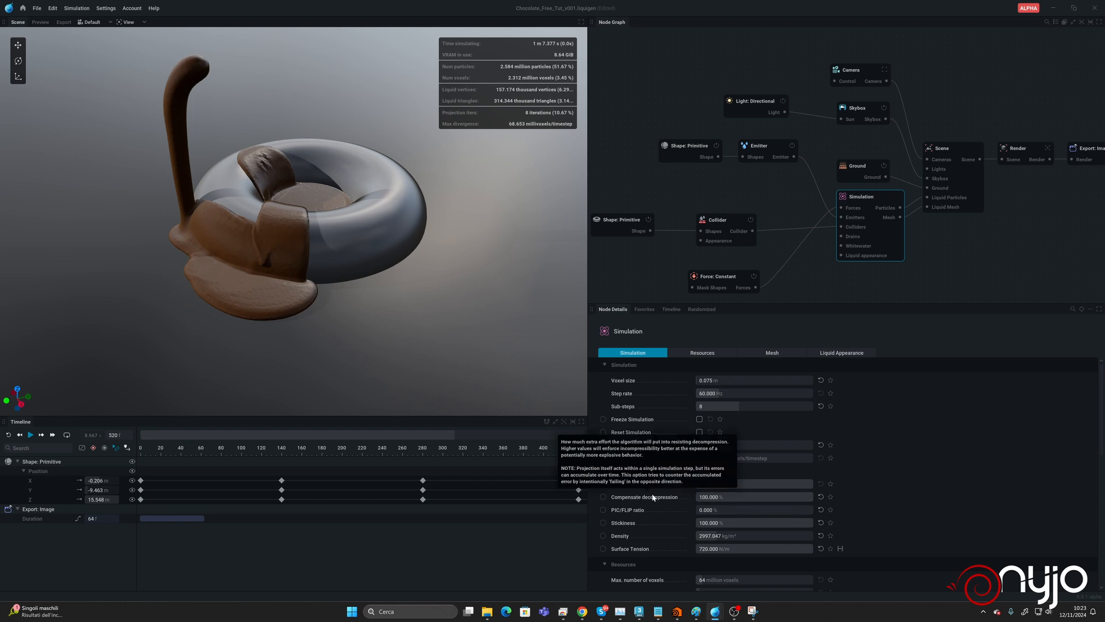
Reset the simulation, save the project, and start the pour again.
{"action": "left_click", "coordinate": [7, 436]}
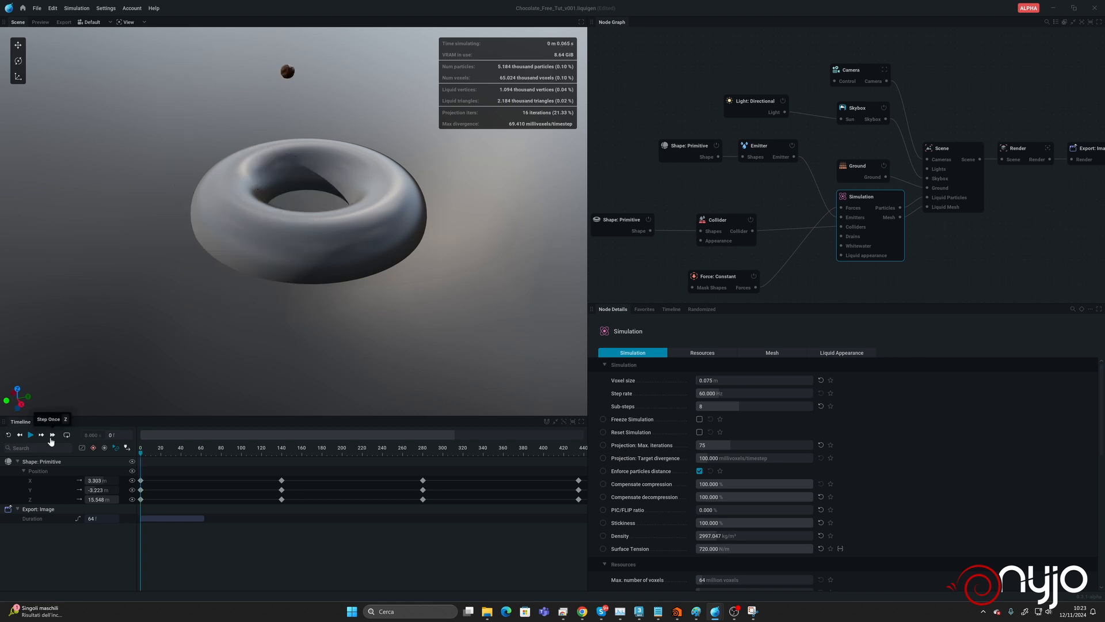
{"action": "key", "text": "ctrl+s"}
{"action": "key", "text": "space"}
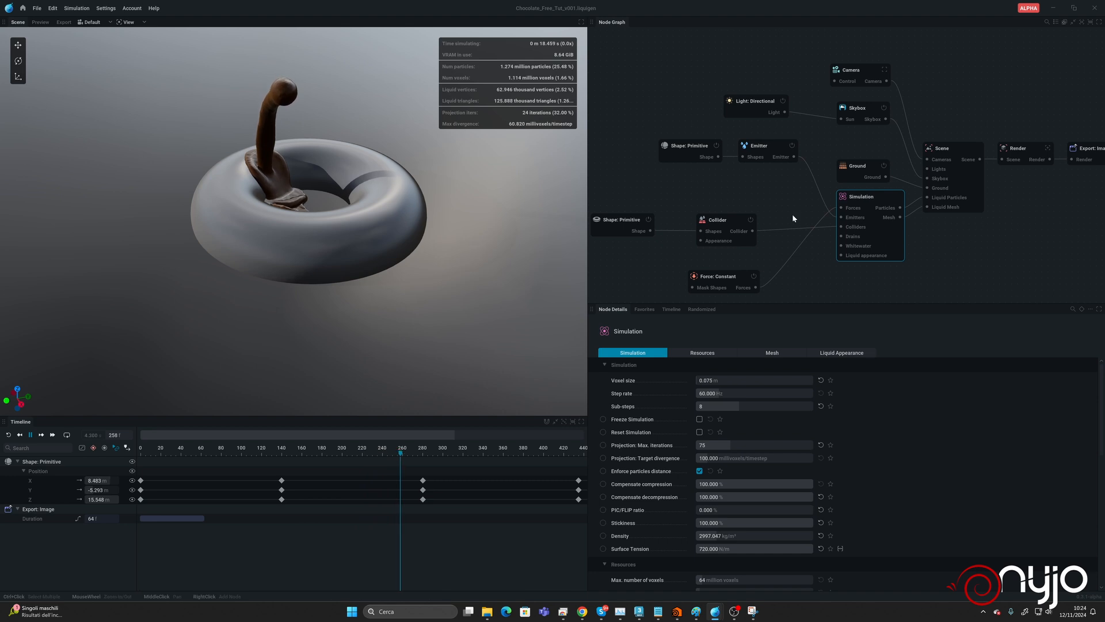
Hide the torus collider to inspect the running pour, pause the simulation, and show the collider again.
{"action": "left_click", "coordinate": [718, 226]}
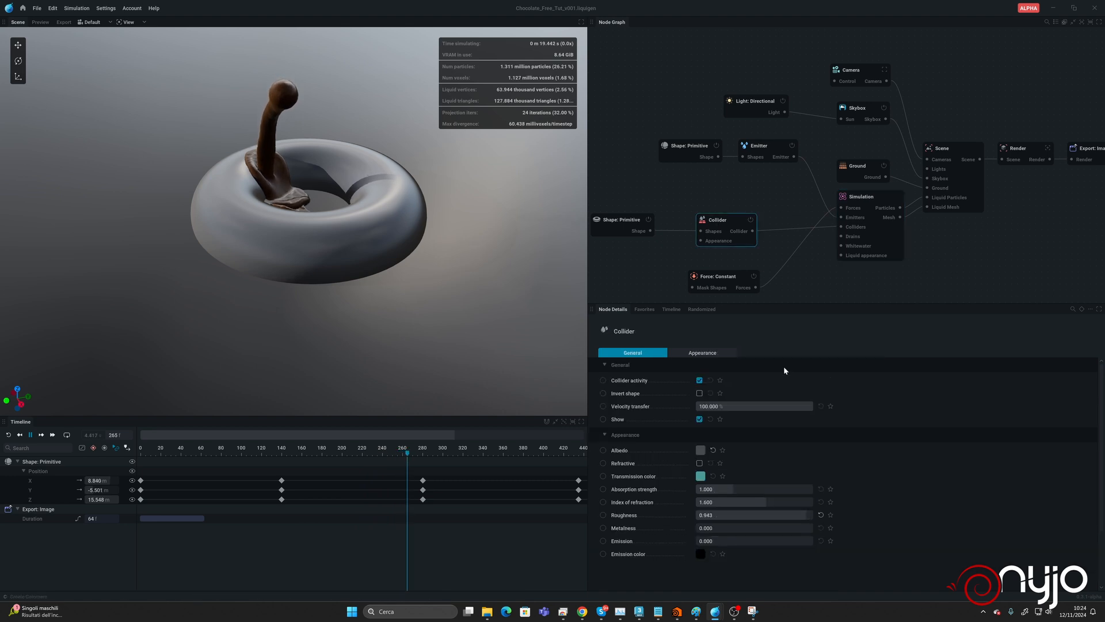
{"action": "left_click", "coordinate": [699, 419]}
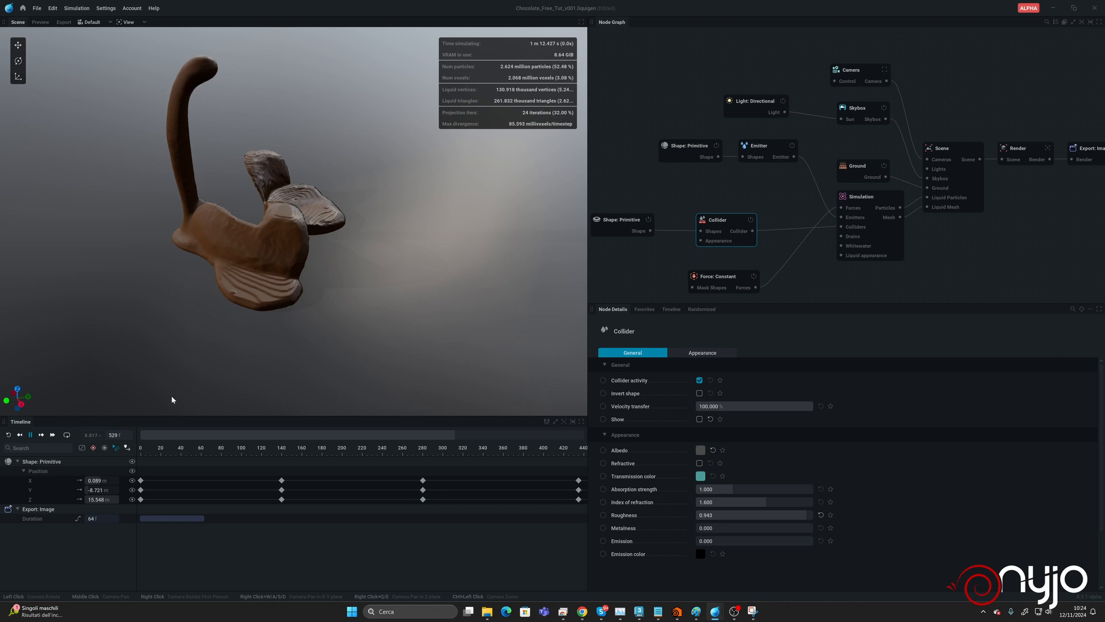
{"action": "key", "text": "space"}
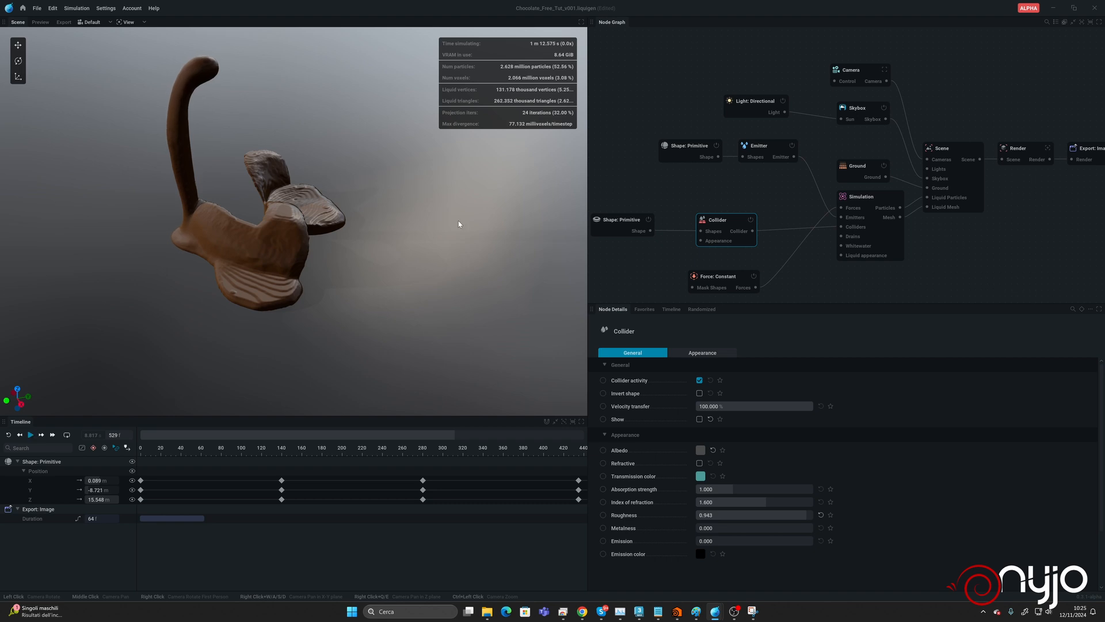
{"action": "left_click", "coordinate": [700, 419]}
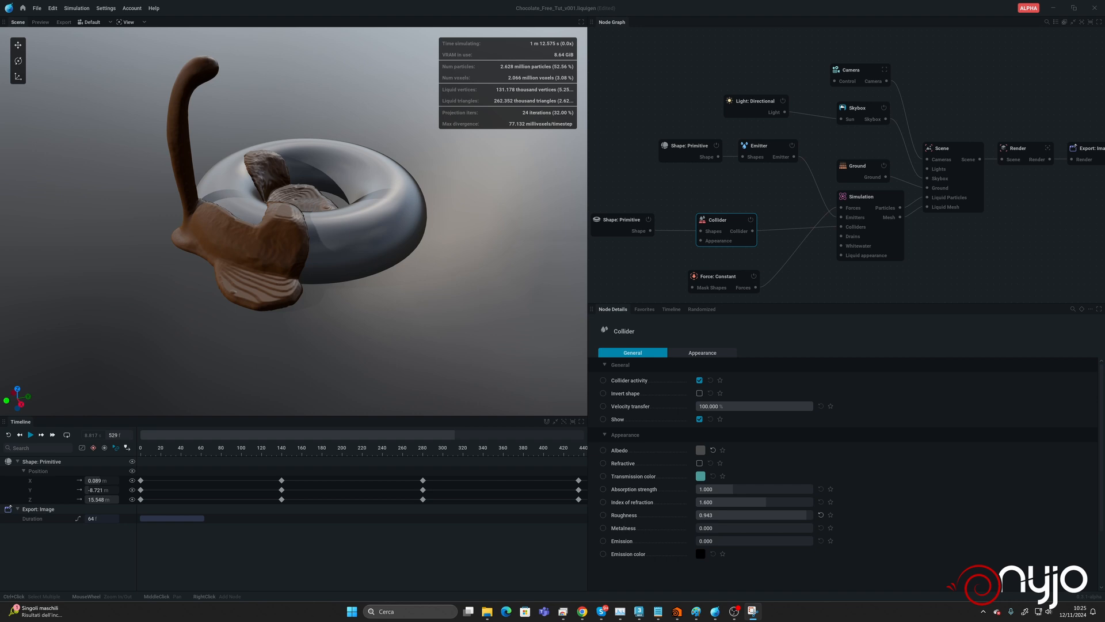
Enlarge the Snipping Tool capture beside the viewport to compare the two pours, and minimize it.
{"action": "left_click_drag", "start_coordinate": [773, 159], "coordinate": [610, 79]}
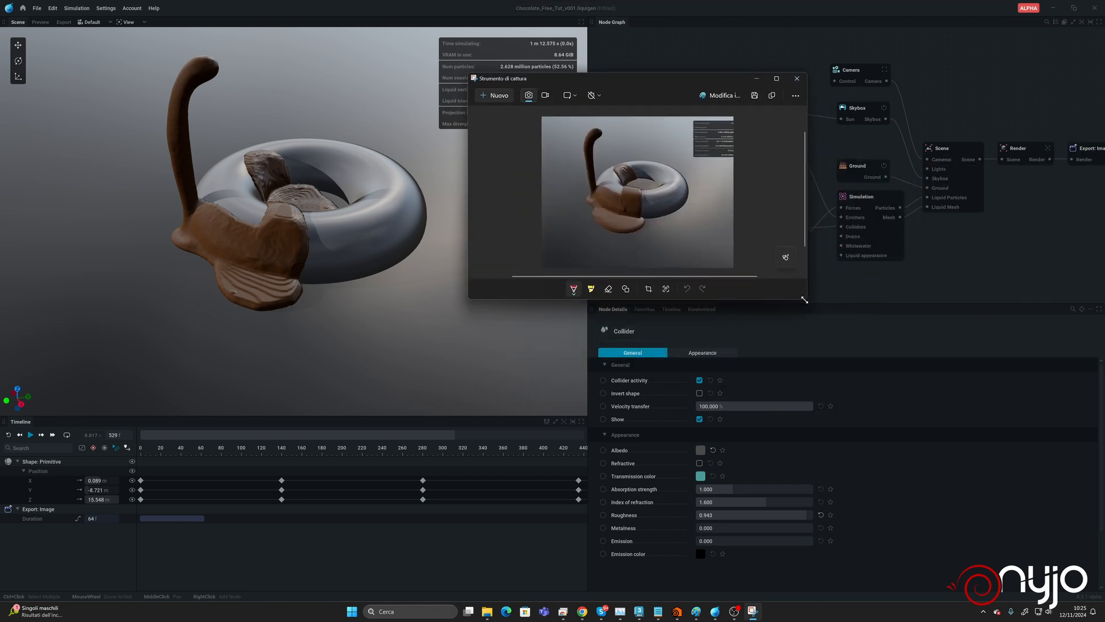
{"action": "left_click_drag", "start_coordinate": [804, 299], "coordinate": [1017, 465]}
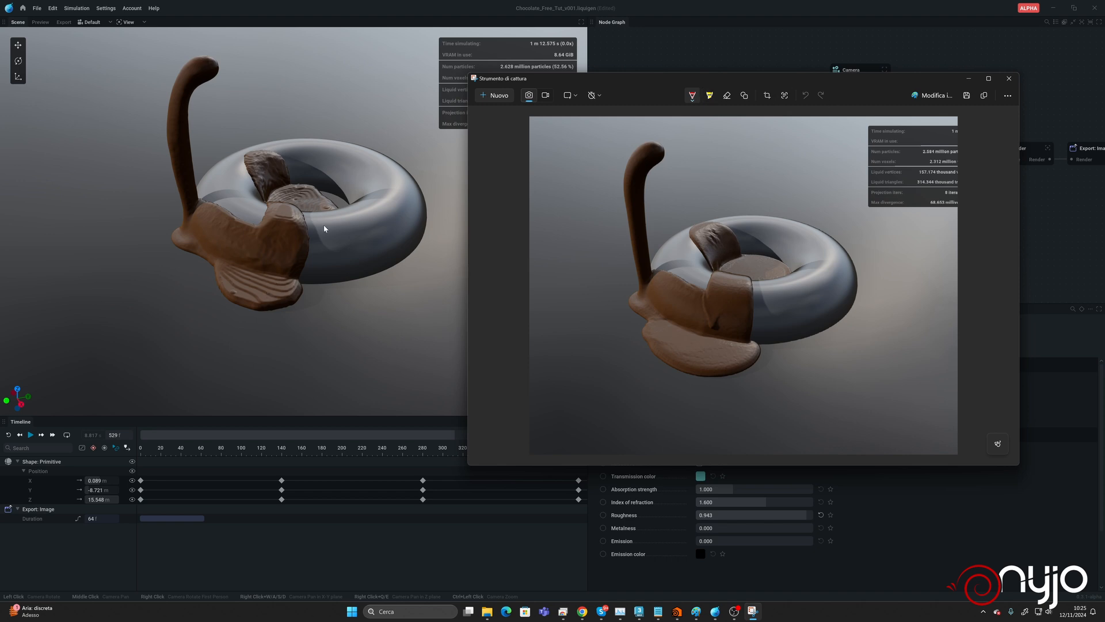
{"action": "left_click", "coordinate": [970, 78]}
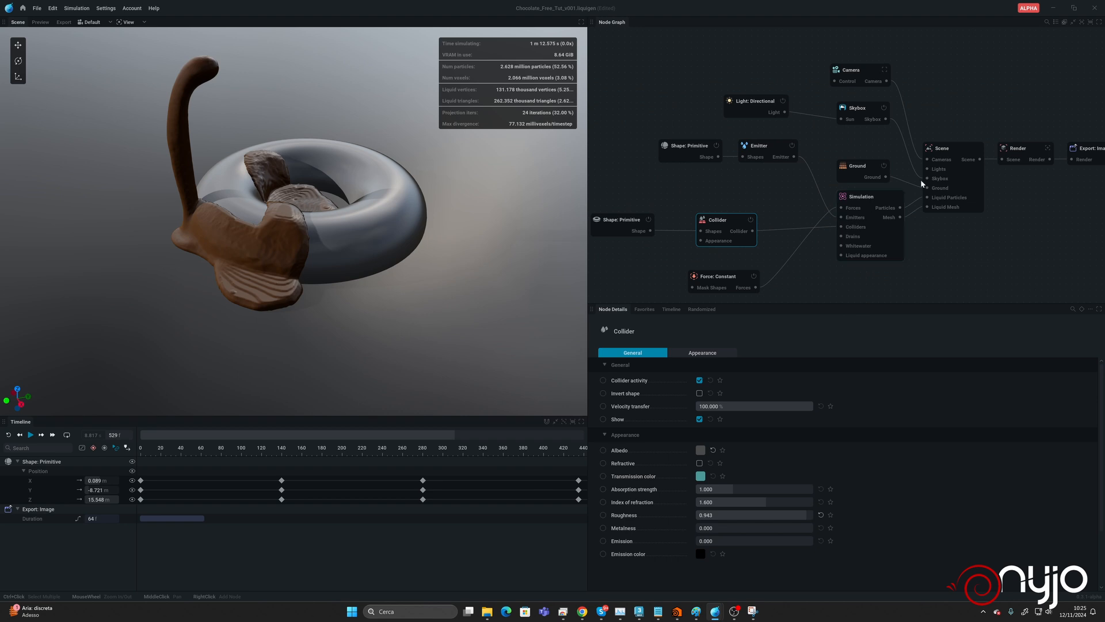
Try a different mesh isovalue on the Simulation node and undo the change.
{"action": "left_click", "coordinate": [872, 212]}
{"action": "left_click", "coordinate": [790, 353]}
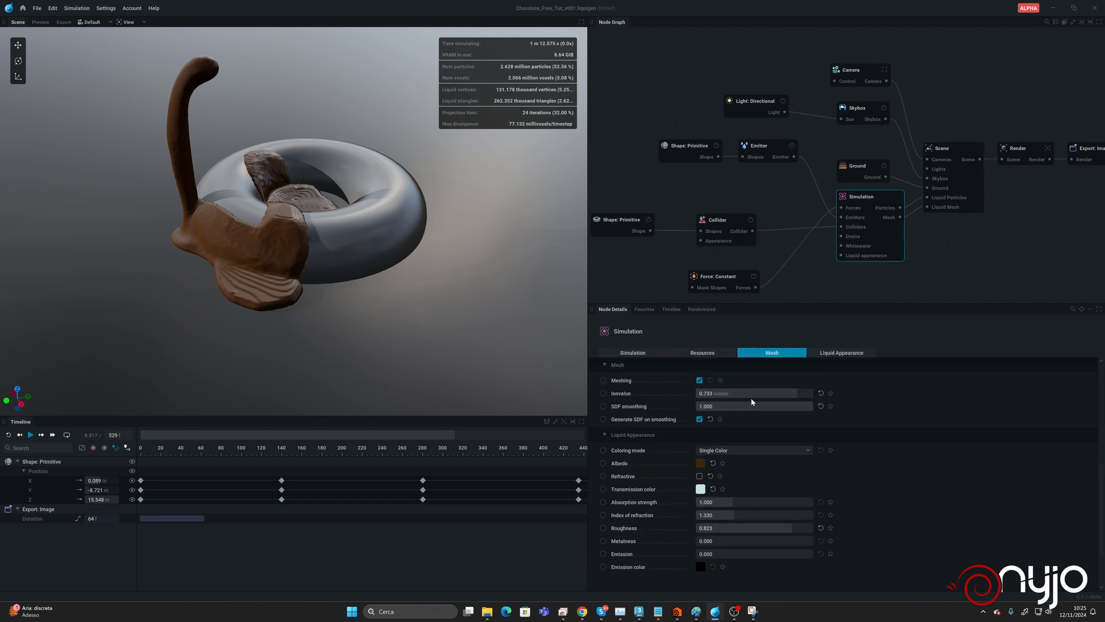
{"action": "left_click_drag", "start_coordinate": [750, 397], "coordinate": [777, 393]}
{"action": "key", "text": "ctrl+z"}
Set the simulation's Compensate decompression to 50% and save the project.
{"action": "left_click", "coordinate": [653, 354]}
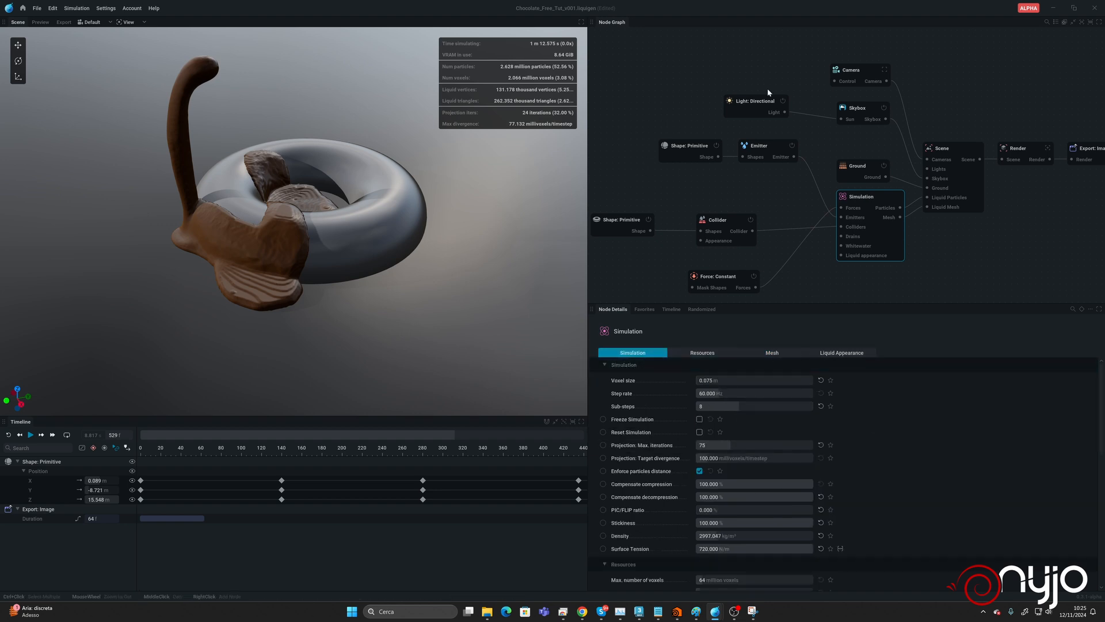
{"action": "double_click", "coordinate": [734, 497]}
{"action": "type", "text": "50"}
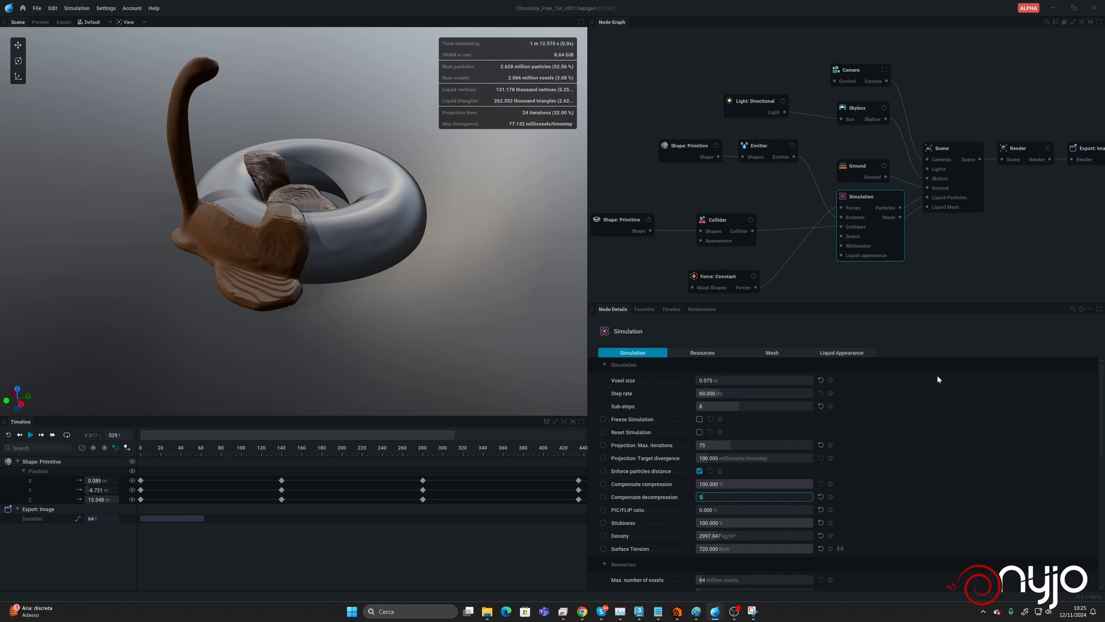
{"action": "key", "text": "Return"}
{"action": "key", "text": "ctrl+s"}
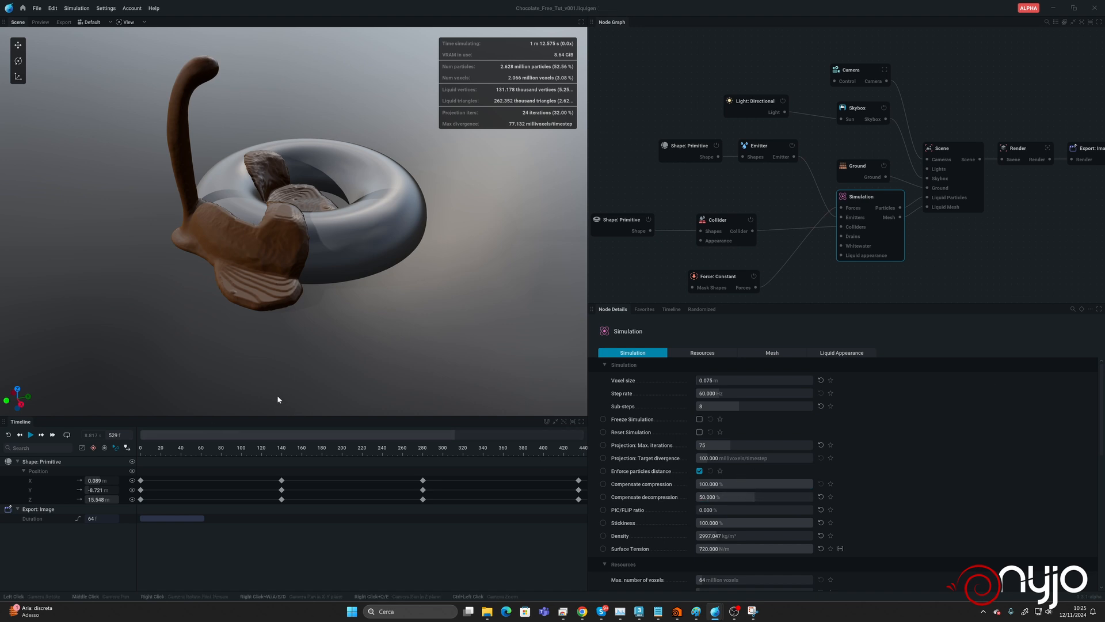
Reset the simulation, run the pour over the torus, and pause it for inspection.
{"action": "key", "text": "r"}
{"action": "key", "text": "space"}
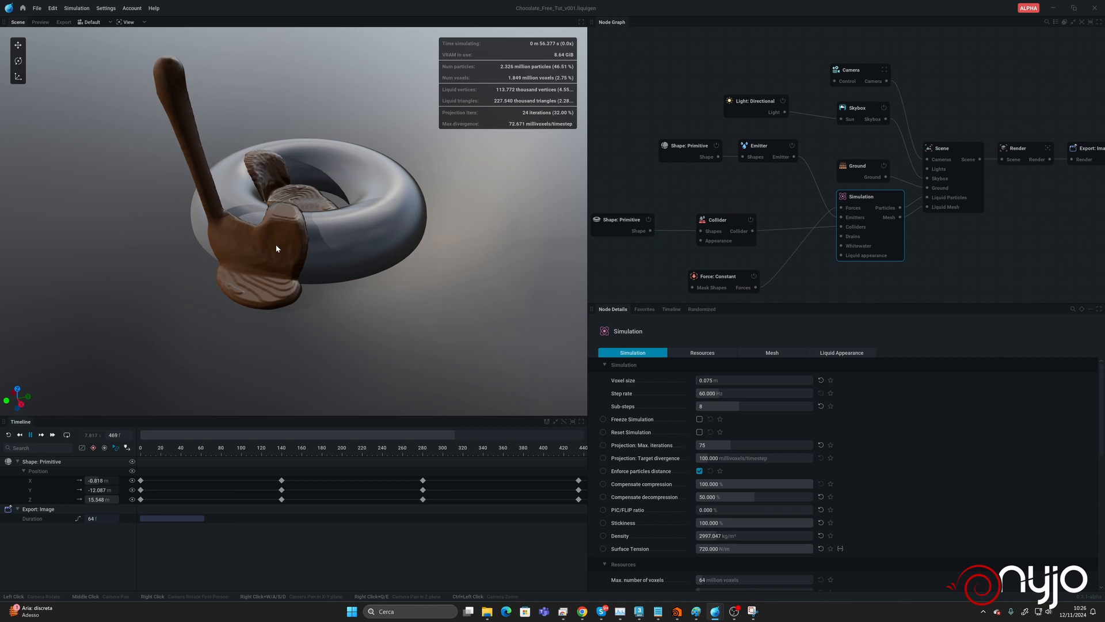
{"action": "key", "text": "space"}
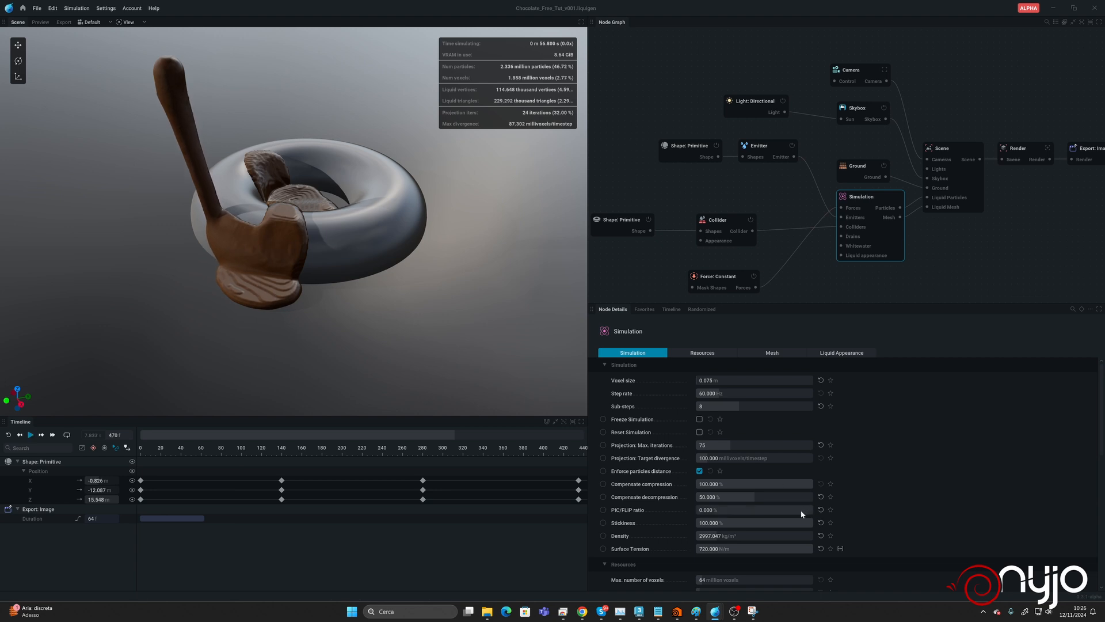
Set Compensate decompression to 25% and Sub-steps to 10, and pause the resulting pour.
{"action": "left_click", "coordinate": [768, 501]}
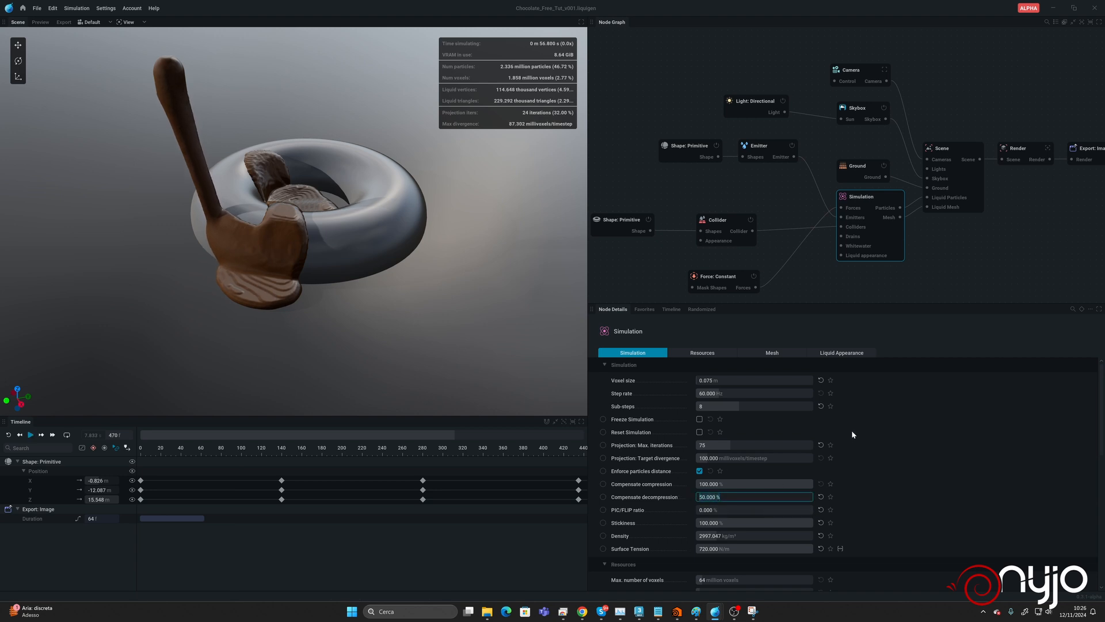
{"action": "type", "text": "25"}
{"action": "key", "text": "Return"}
{"action": "left_click", "coordinate": [746, 406]}
{"action": "type", "text": "10"}
{"action": "key", "text": "Return"}
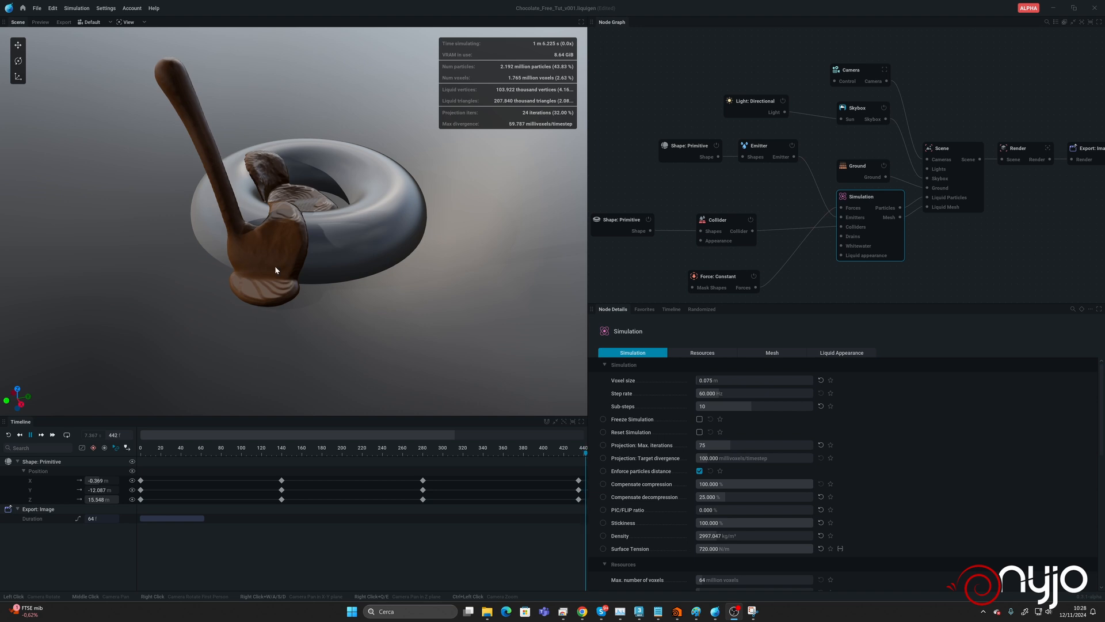
{"action": "left_click", "coordinate": [31, 435]}
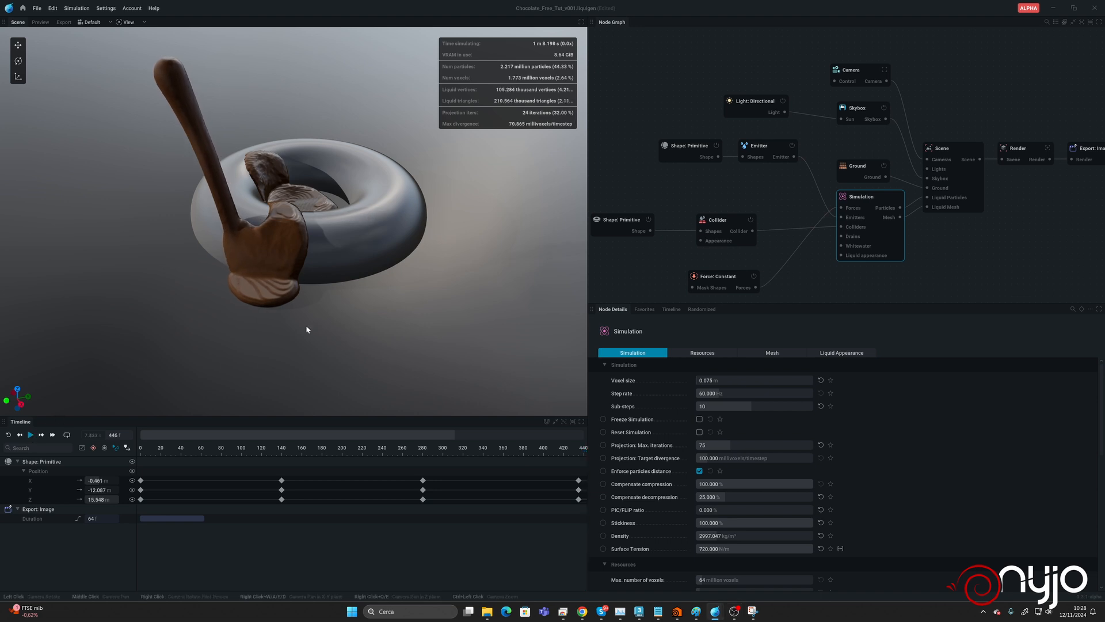
Set Compensate decompression to 10%, rerun the pour from the start, and pause it.
{"action": "left_click", "coordinate": [723, 498]}
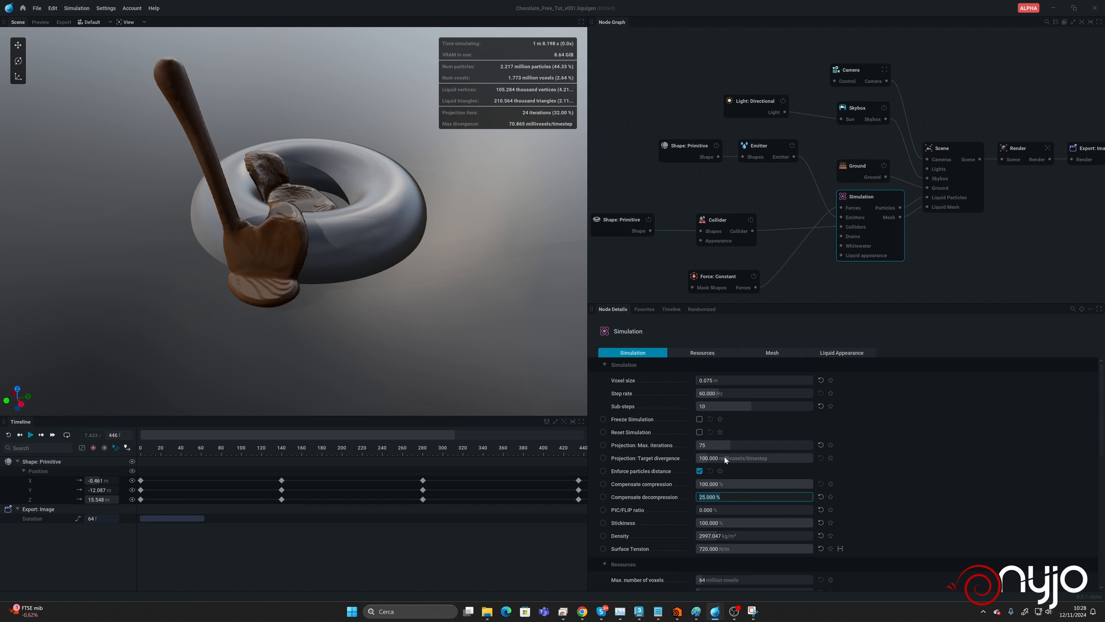
{"action": "type", "text": "10"}
{"action": "key", "text": "Return"}
{"action": "mouse_move", "coordinate": [312, 259]}
{"action": "left_mouse_down"}
{"action": "mouse_move", "coordinate": [319, 333]}
{"action": "mouse_move", "coordinate": [325, 259]}
{"action": "mouse_move", "coordinate": [311, 259]}
{"action": "left_mouse_up"}
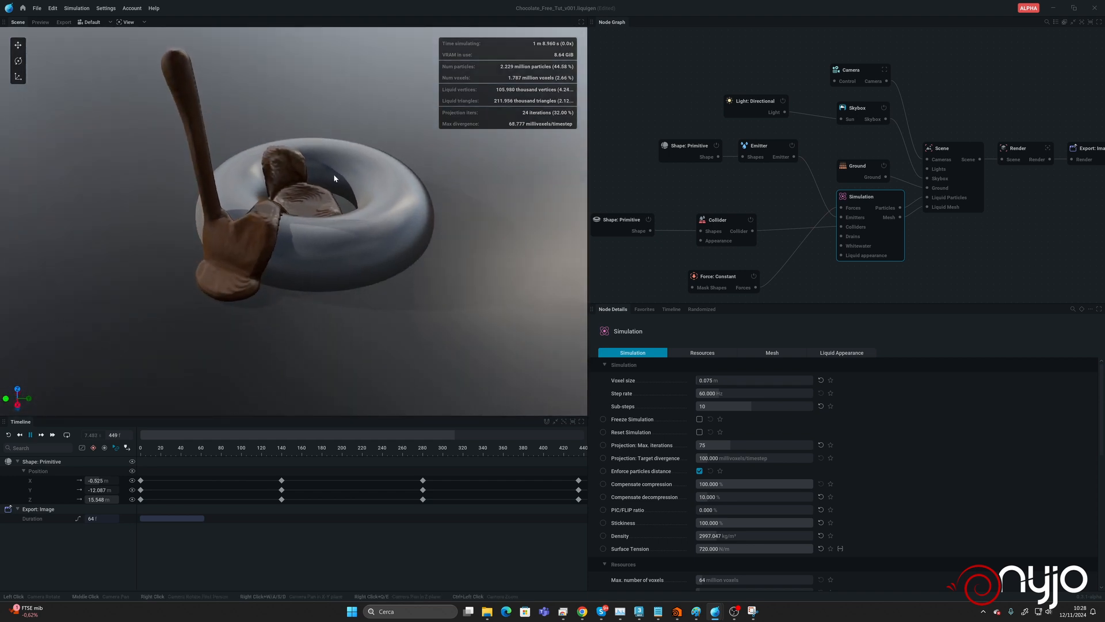
{"action": "key", "text": "r"}
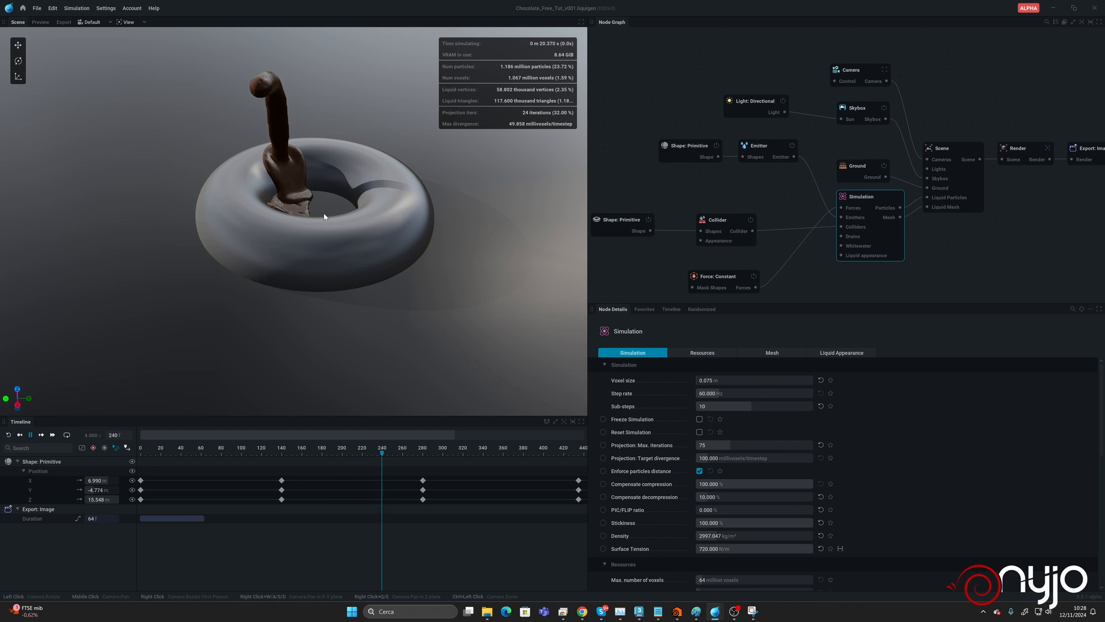
{"action": "left_click_drag", "start_coordinate": [357, 231], "coordinate": [300, 187]}
{"action": "key", "text": "space"}
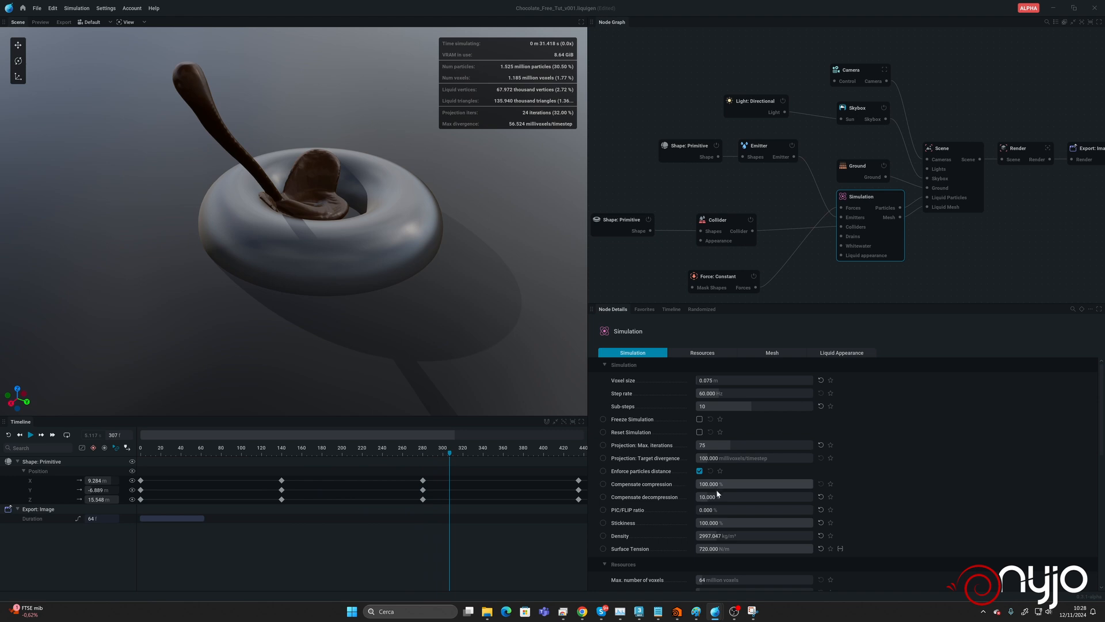
Set the PIC/FLIP ratio to 15% and restart the pour from the first frame.
{"action": "left_click", "coordinate": [716, 509]}
{"action": "type", "text": "15"}
{"action": "key", "text": "Return"}
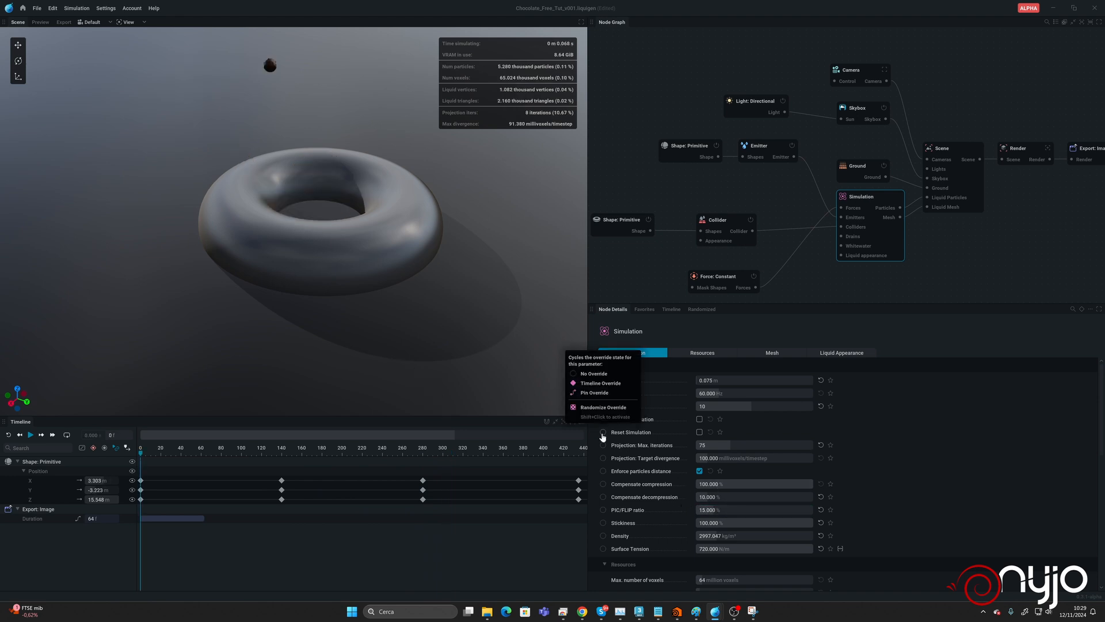
{"action": "left_click_drag", "start_coordinate": [361, 304], "coordinate": [438, 270]}
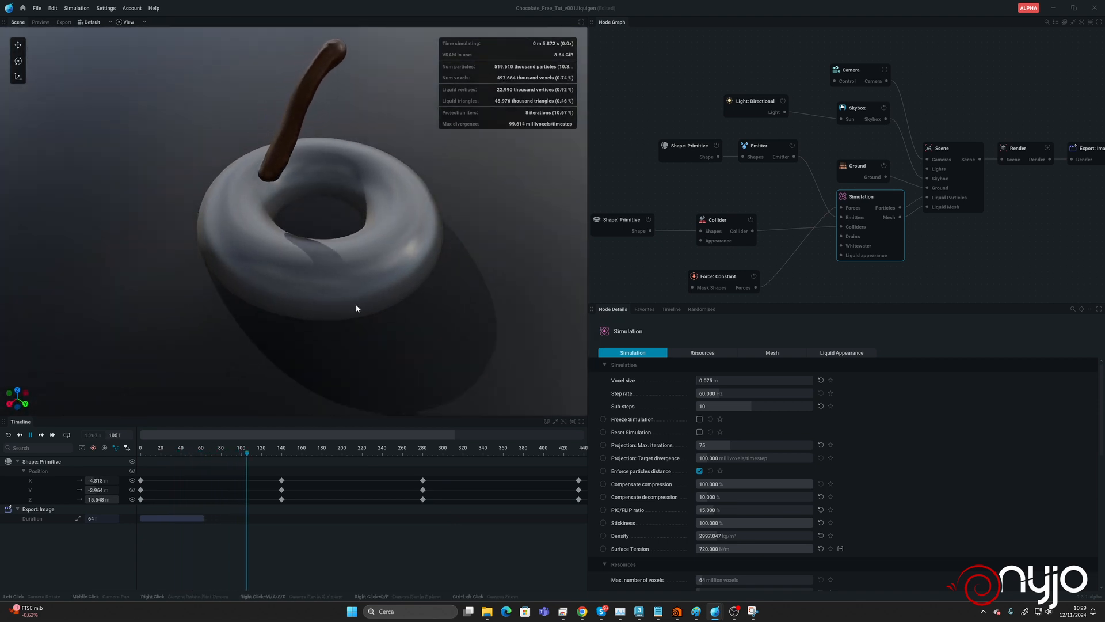
Hide the torus collider and inspect the shape of the pouring chocolate from several angles.
{"action": "left_click", "coordinate": [732, 223]}
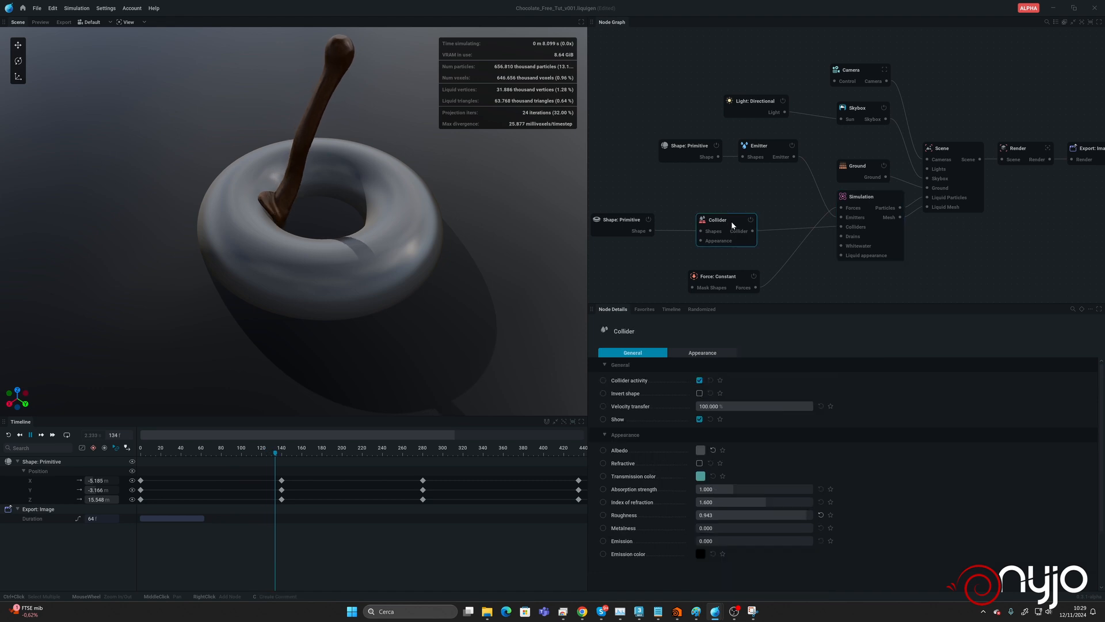
{"action": "left_click", "coordinate": [699, 420]}
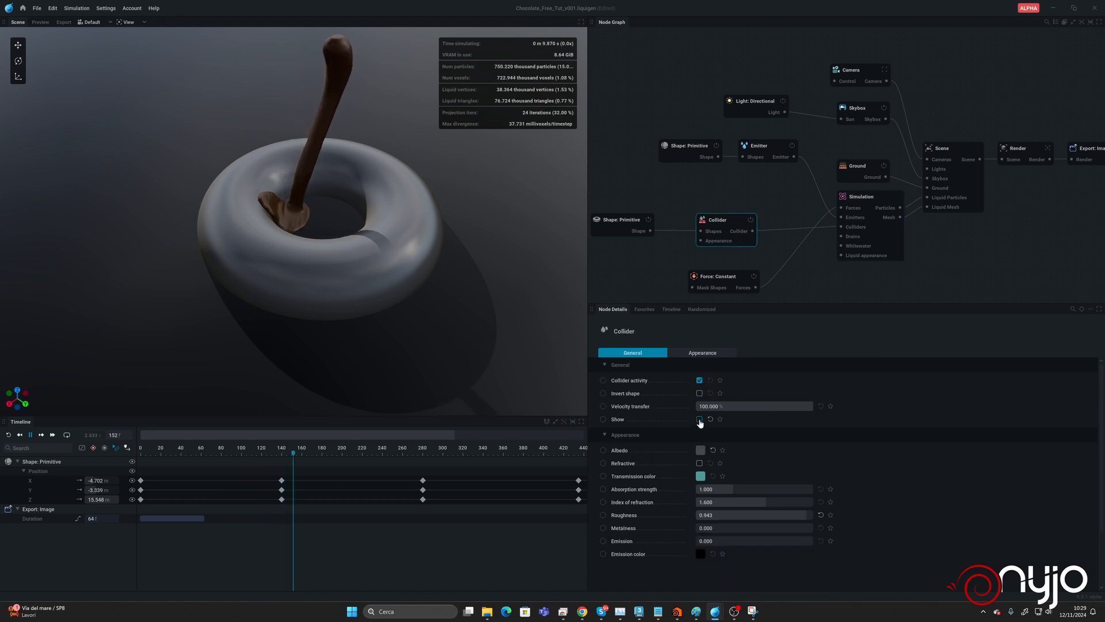
{"action": "left_click_drag", "start_coordinate": [299, 259], "coordinate": [328, 220]}
{"action": "scroll", "coordinate": [323, 234], "scroll_direction": "up", "scroll_amount": 2}
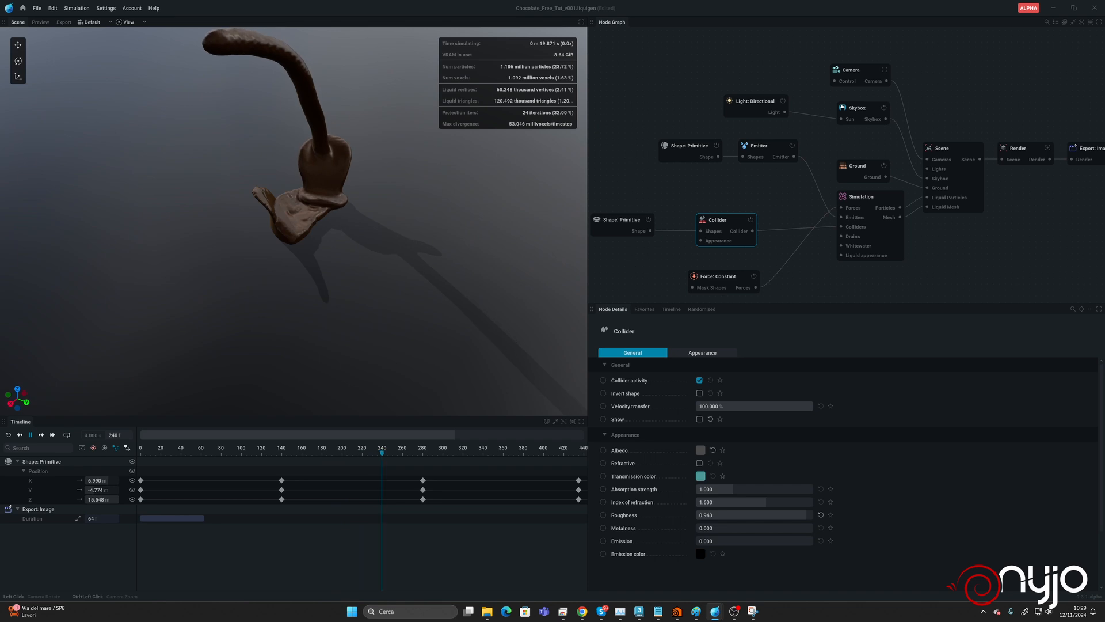
{"action": "left_click_drag", "start_coordinate": [328, 220], "coordinate": [305, 193]}
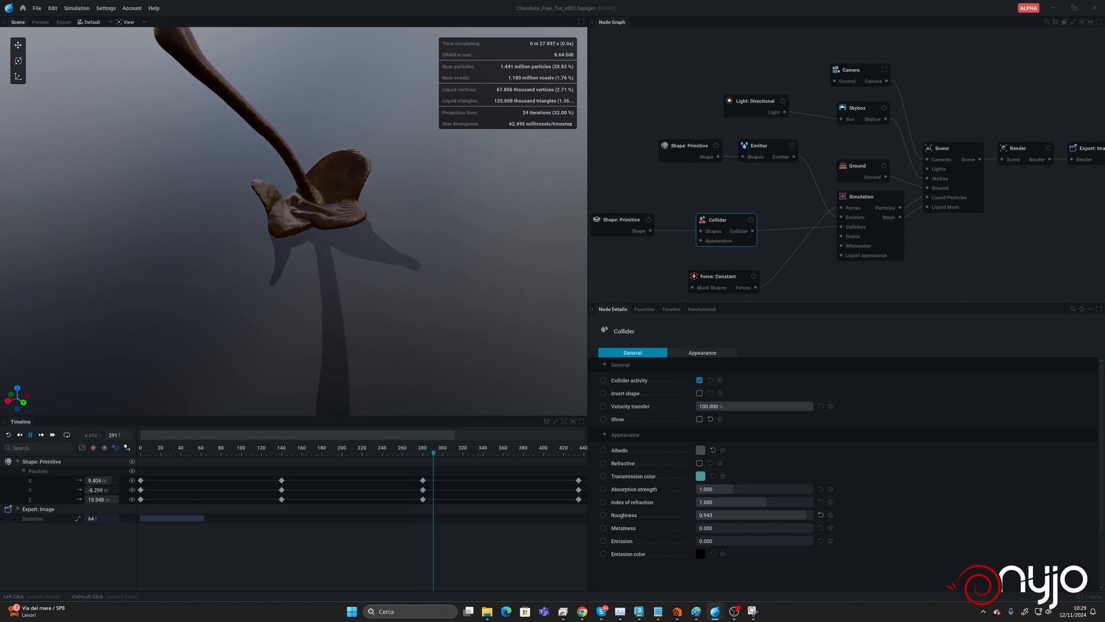
{"action": "left_click_drag", "start_coordinate": [305, 193], "coordinate": [310, 237]}
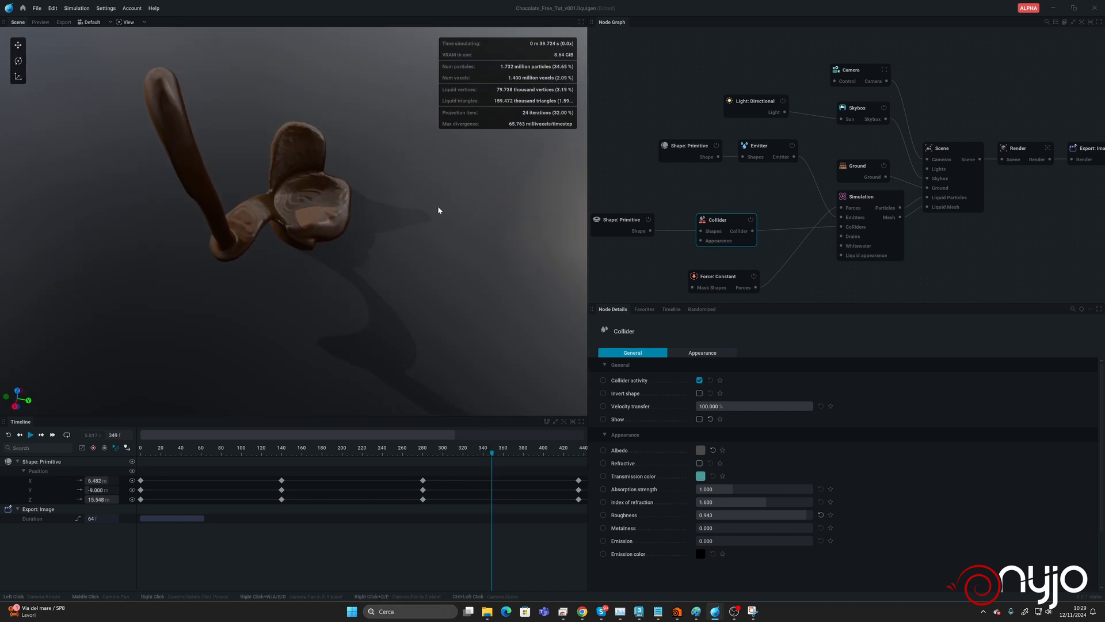
{"action": "mouse_move", "coordinate": [322, 233]}
{"action": "left_mouse_down"}
{"action": "mouse_move", "coordinate": [314, 186]}
{"action": "mouse_move", "coordinate": [282, 175]}
{"action": "mouse_move", "coordinate": [230, 233]}
{"action": "mouse_move", "coordinate": [323, 236]}
{"action": "left_mouse_up"}
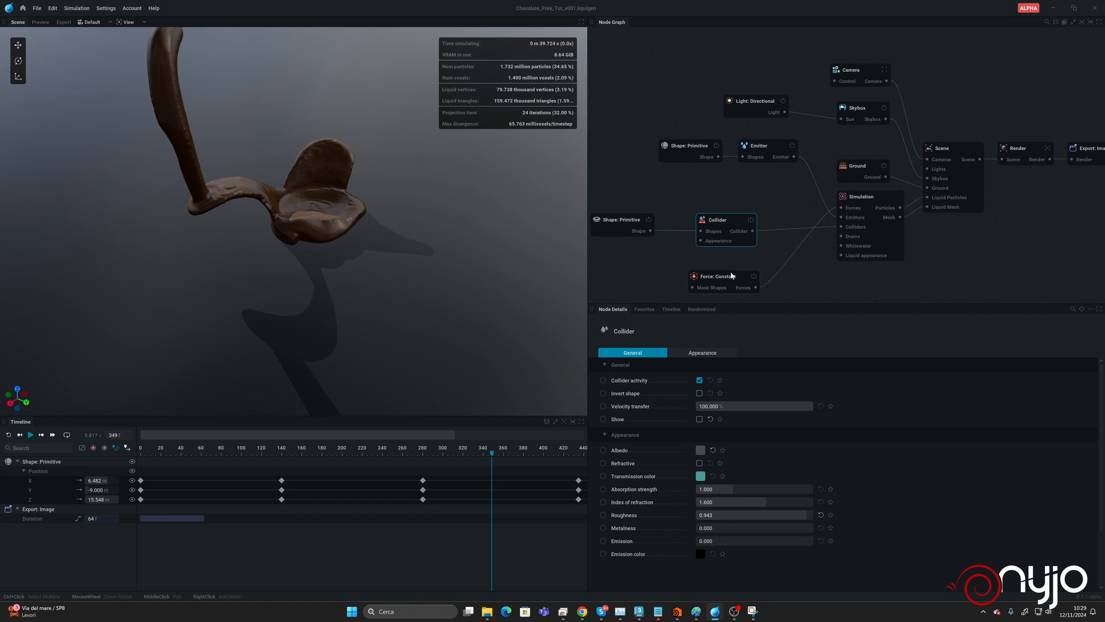
Add a Force: Drag node connected to the Simulation node's Forces input.
{"action": "left_click_drag", "start_coordinate": [729, 282], "coordinate": [742, 193]}
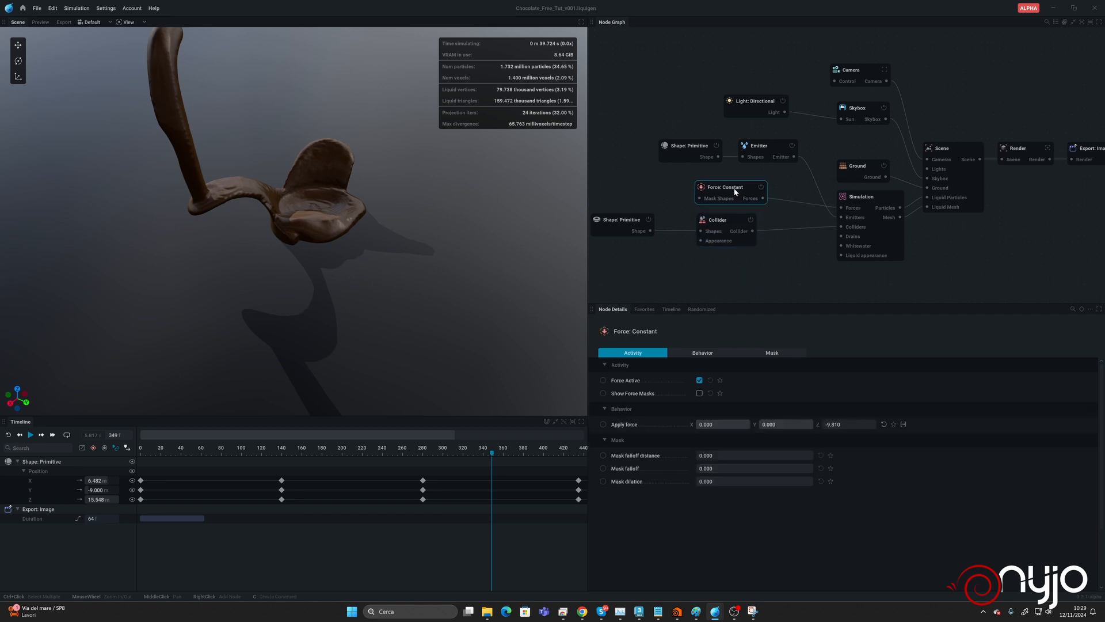
{"action": "middle_click_drag", "start_coordinate": [747, 281], "coordinate": [850, 209]}
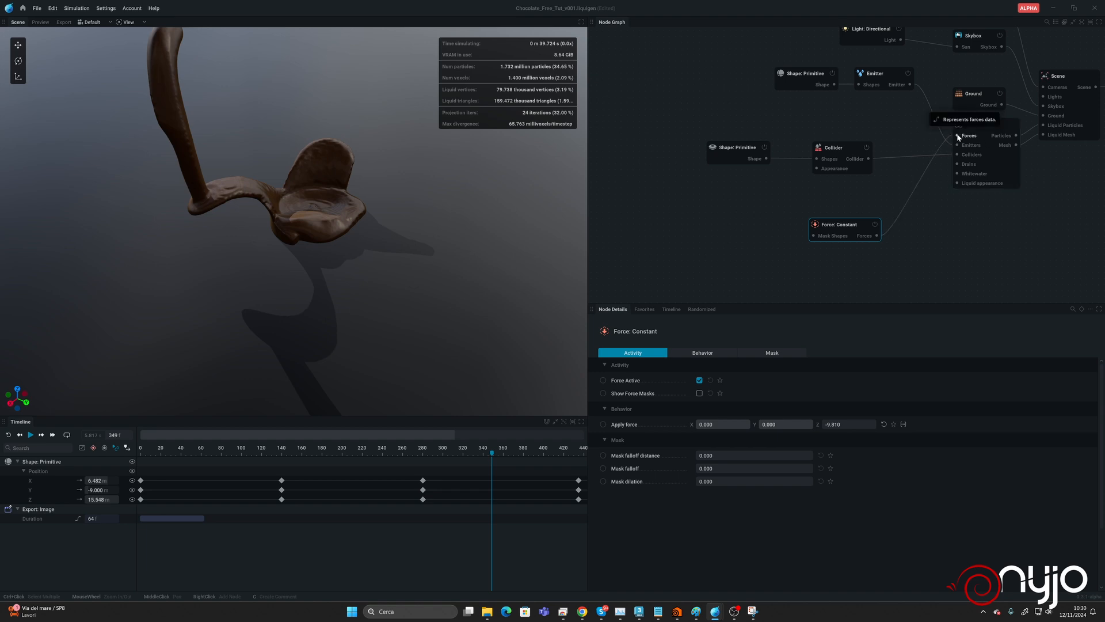
{"action": "left_click_drag", "start_coordinate": [958, 137], "coordinate": [707, 210]}
{"action": "left_click", "coordinate": [672, 253]}
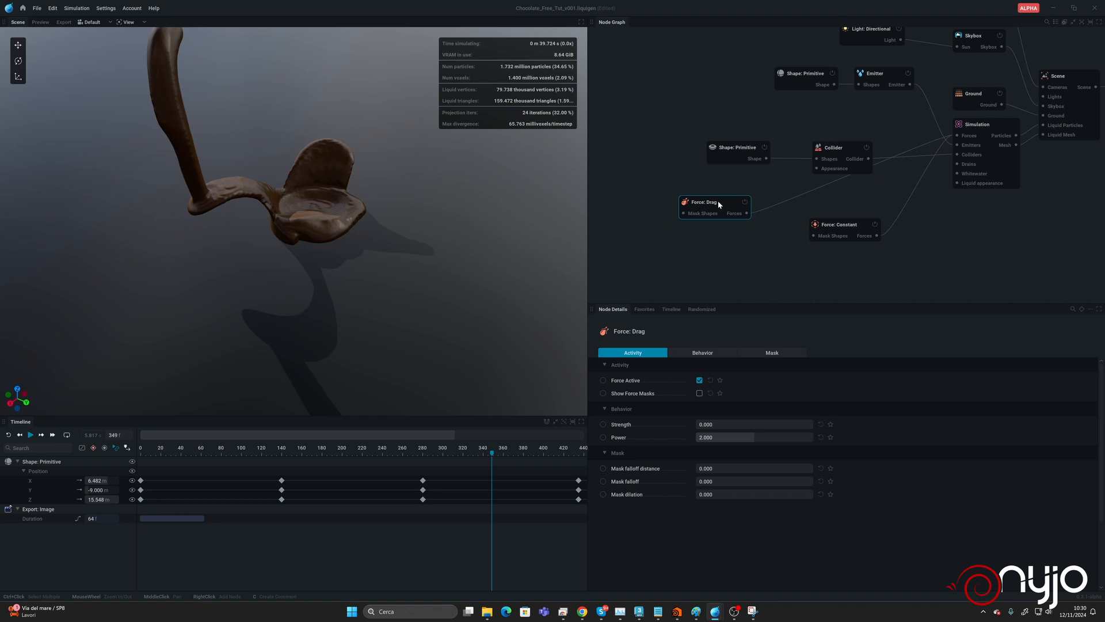
Rename the drag force node "General drag" and set its strength to 1.
{"action": "right_click", "coordinate": [718, 204]}
{"action": "left_click", "coordinate": [740, 214]}
{"action": "type", "text": "General drag"}
{"action": "key", "text": "Return"}
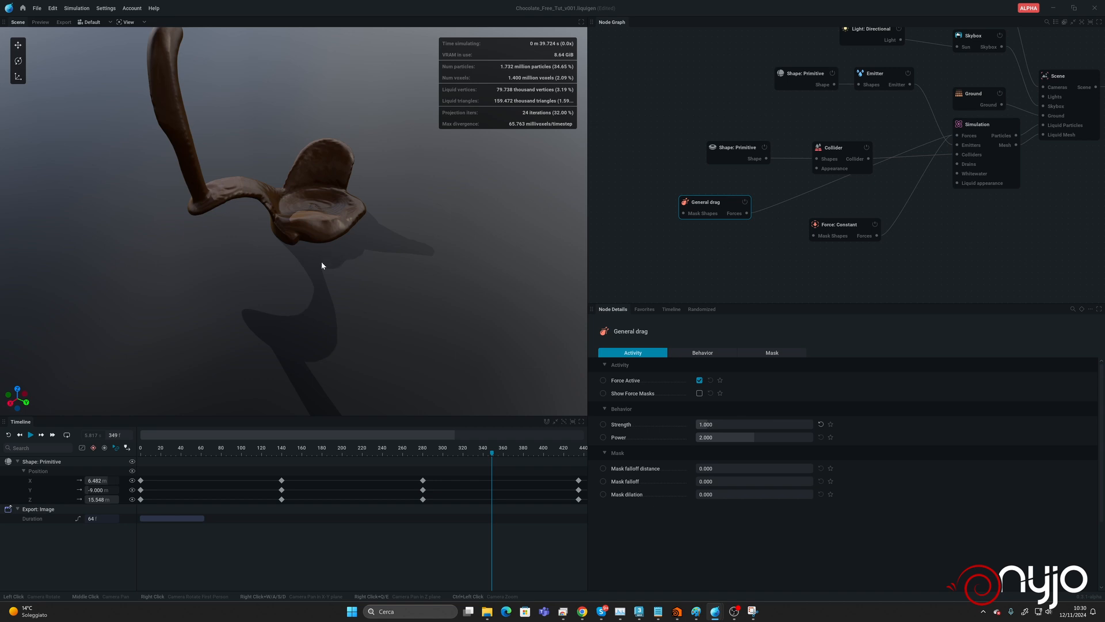
Reset and run the simulation to inspect how the drag force affects the pour, and pause it.
{"action": "key", "text": "r"}
{"action": "key", "text": "space"}
{"action": "left_click_drag", "start_coordinate": [298, 281], "coordinate": [391, 271]}
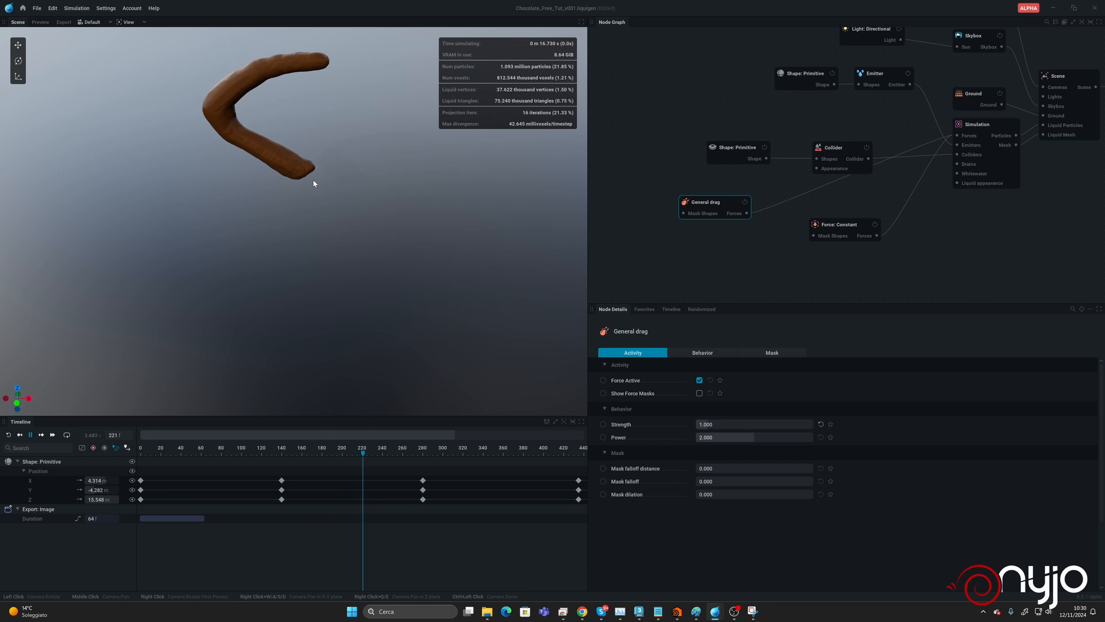
{"action": "key", "text": "space"}
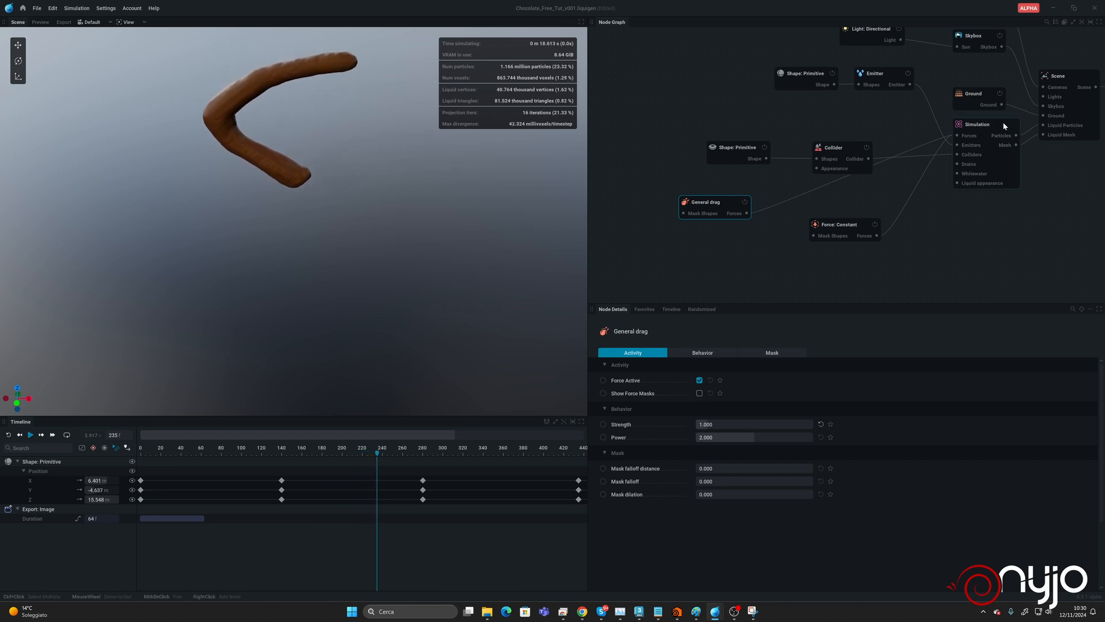
Set the simulation's Sub-steps to 4 and apply the change with a simulation reset.
{"action": "left_click", "coordinate": [1003, 123]}
{"action": "left_click", "coordinate": [735, 406]}
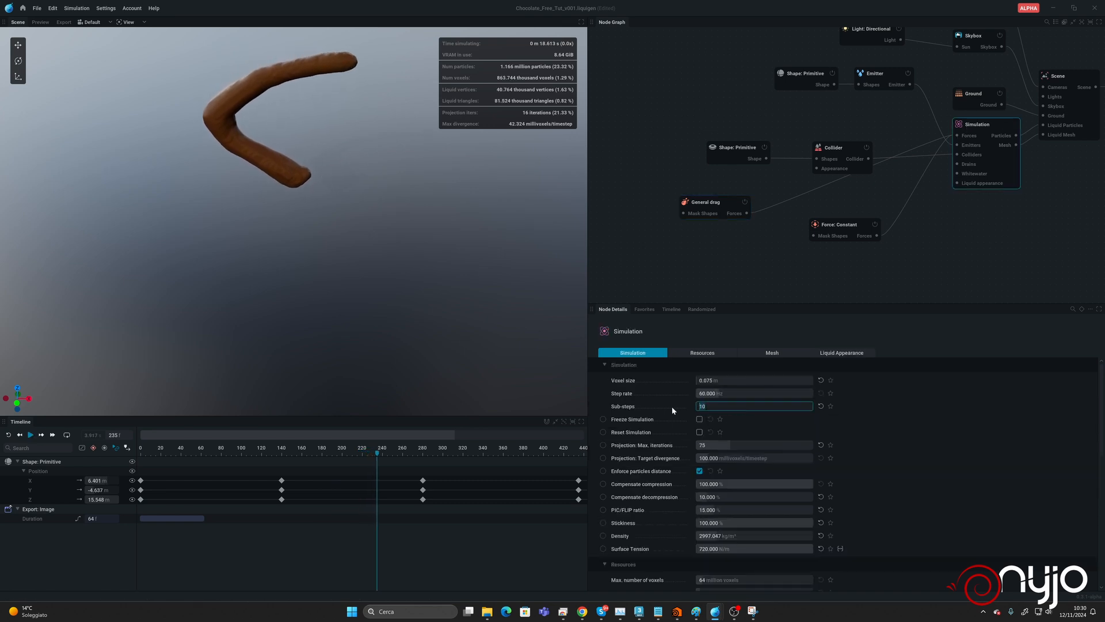
{"action": "type", "text": "4"}
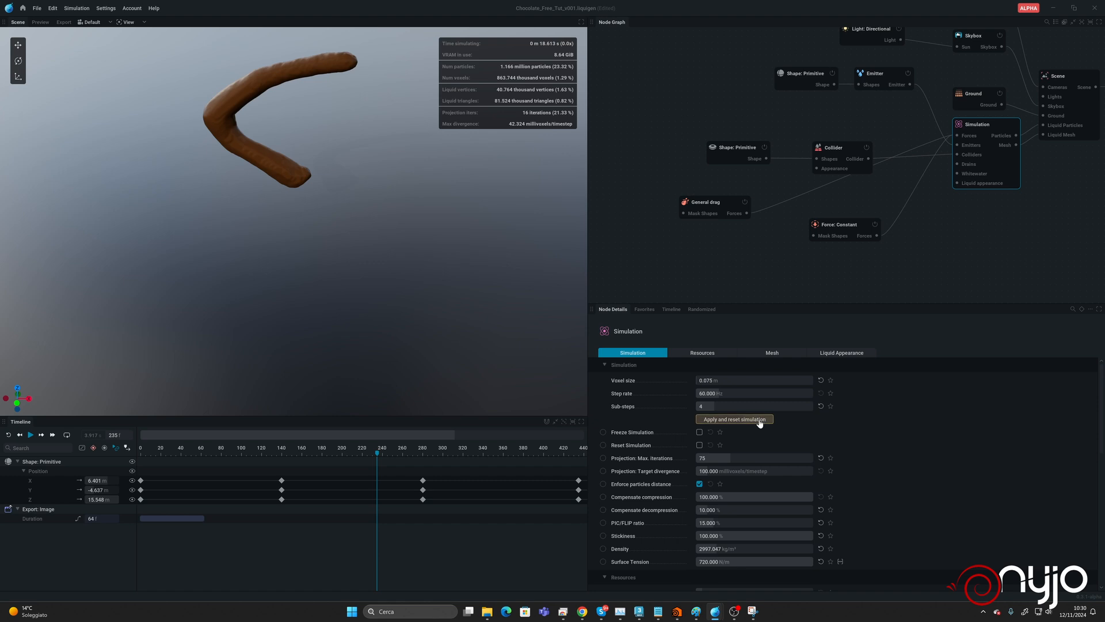
{"action": "key", "text": "Return"}
Run the pour again and examine the falling chocolate stream from different angles.
{"action": "key", "text": "space"}
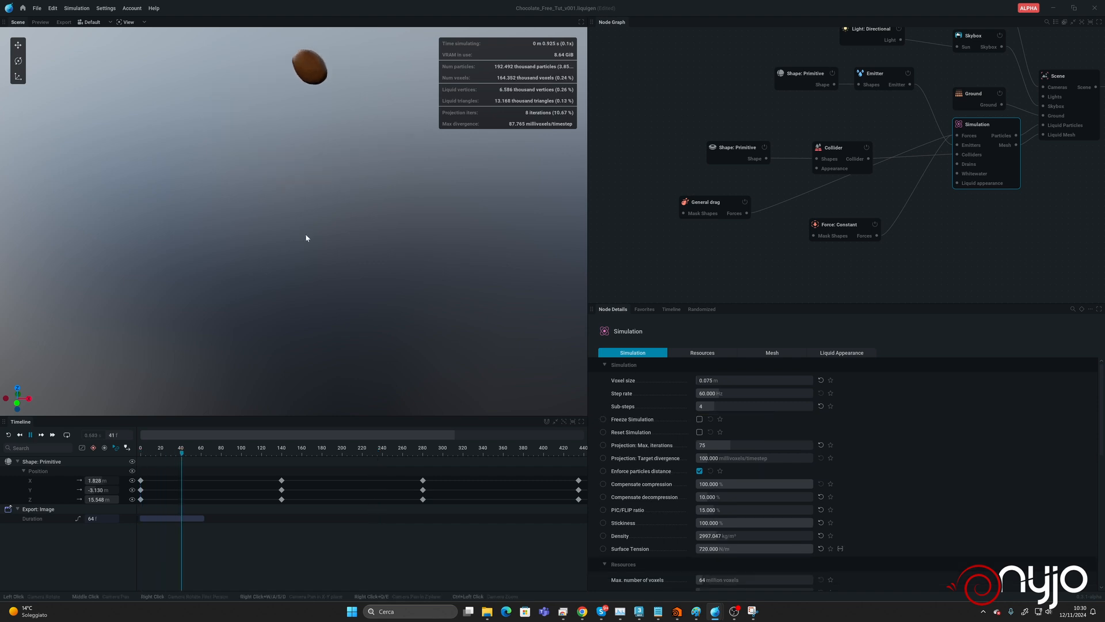
{"action": "left_click_drag", "start_coordinate": [305, 235], "coordinate": [282, 240]}
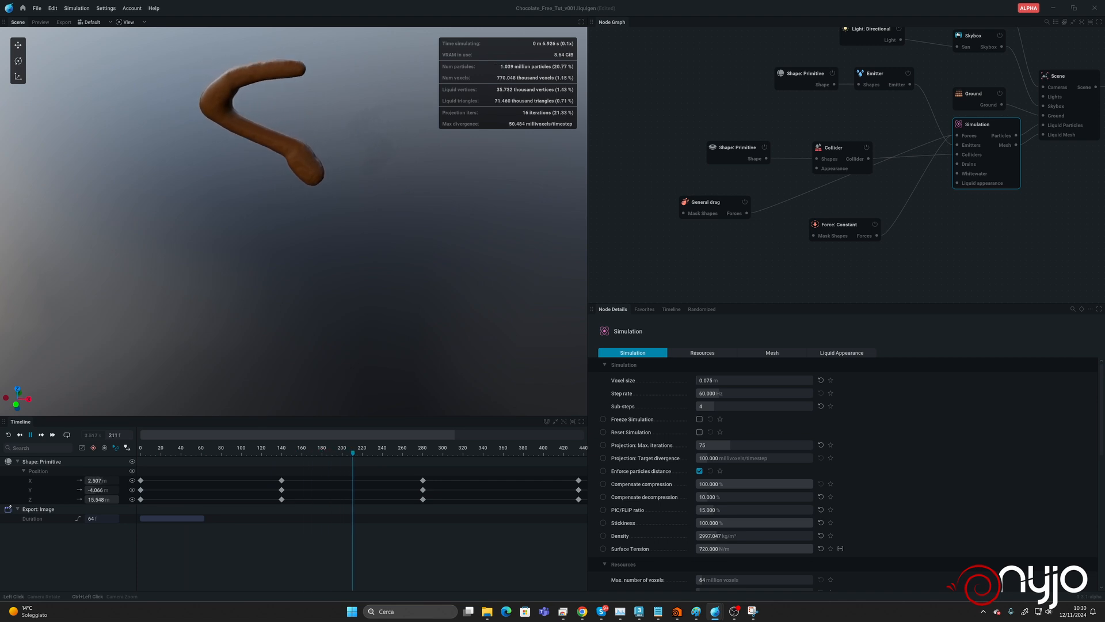
{"action": "left_click_drag", "start_coordinate": [282, 239], "coordinate": [369, 259]}
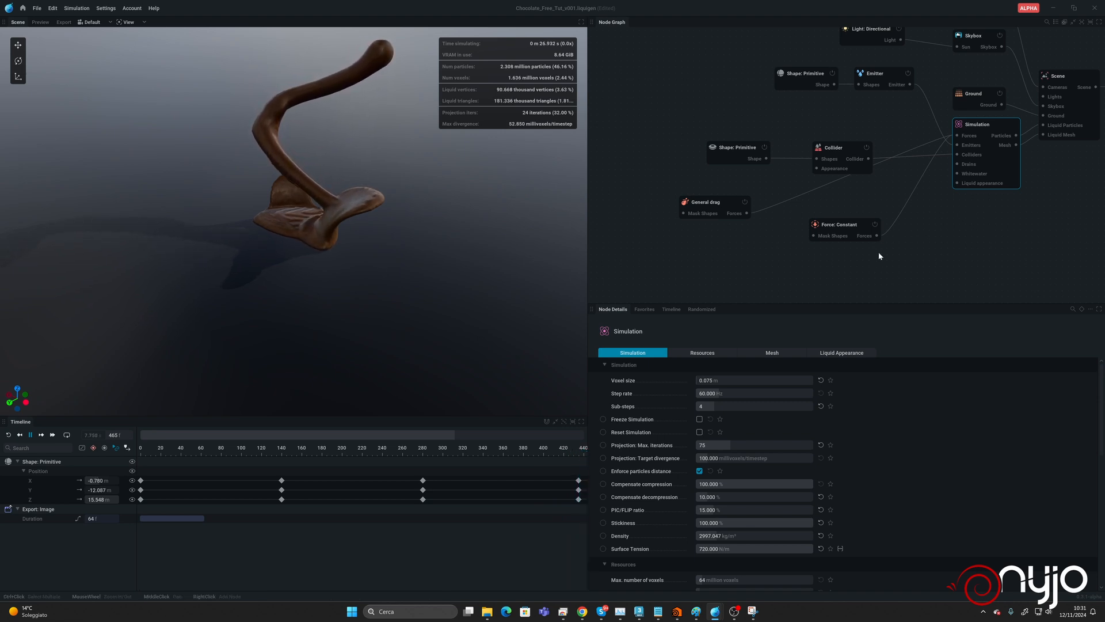
Pause the simulation and set the General drag node's strength to 0.3.
{"action": "left_click", "coordinate": [30, 435]}
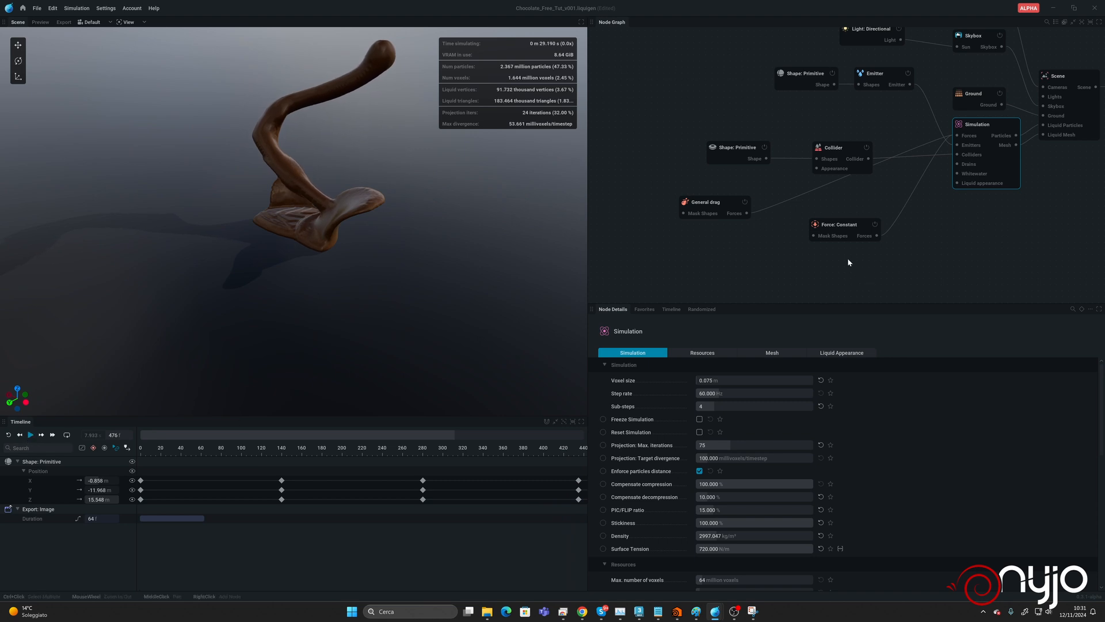
{"action": "left_click", "coordinate": [718, 202]}
{"action": "left_click", "coordinate": [746, 425]}
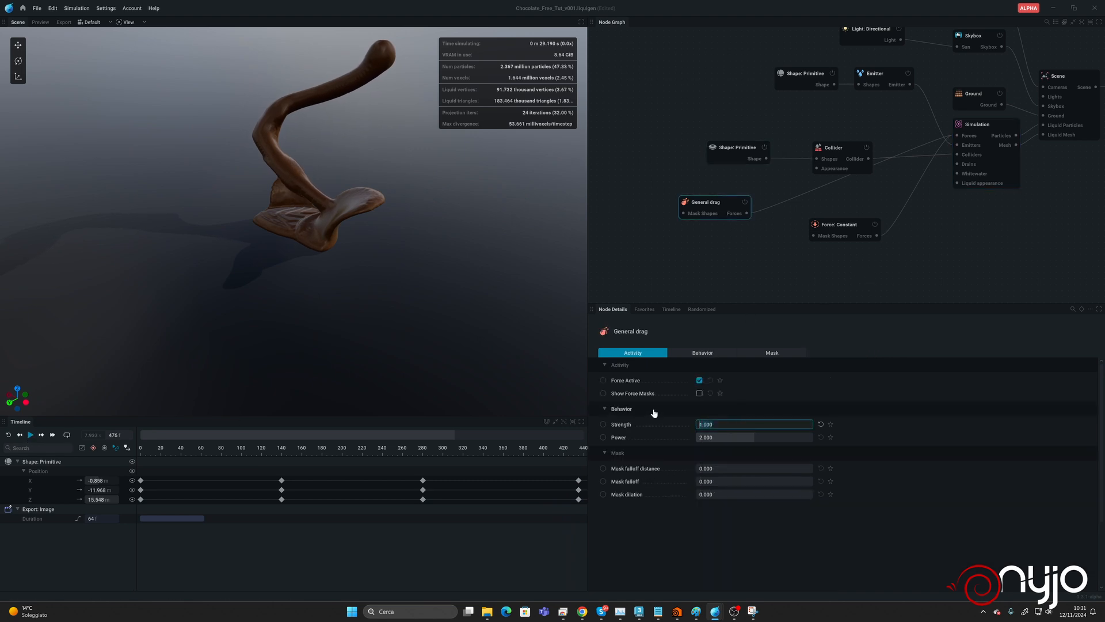
{"action": "type", "text": "0.3"}
{"action": "key", "text": "Return"}
Reset and run the simulation, examine the pour from other angles with the weaker drag, and pause it.
{"action": "key", "text": "r"}
{"action": "key", "text": "space"}
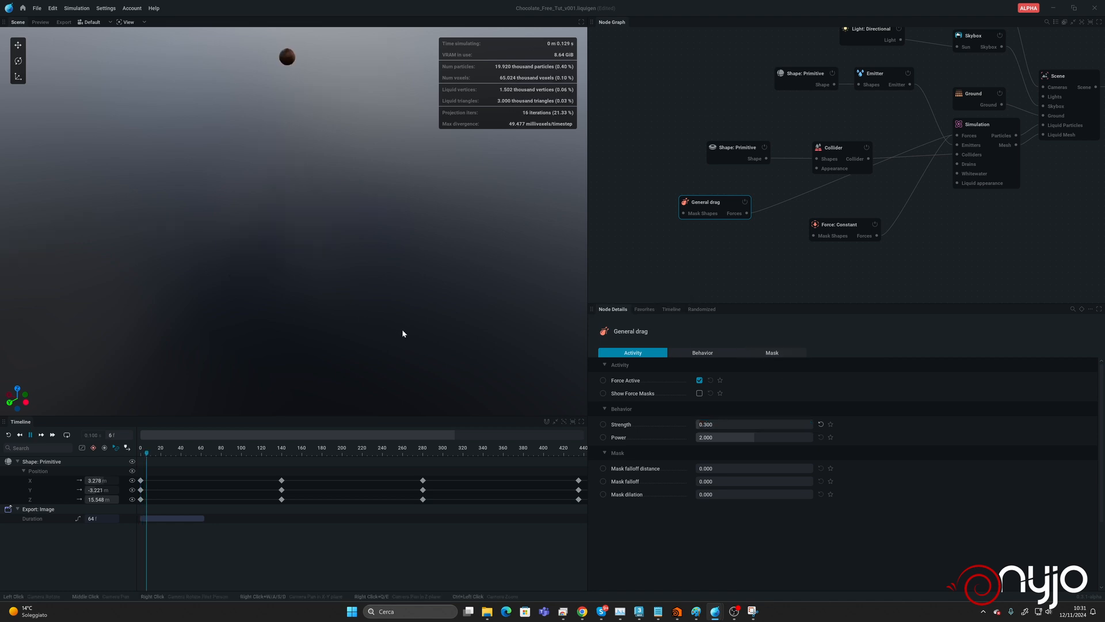
{"action": "left_click_drag", "start_coordinate": [236, 238], "coordinate": [345, 237], "text": "alt"}
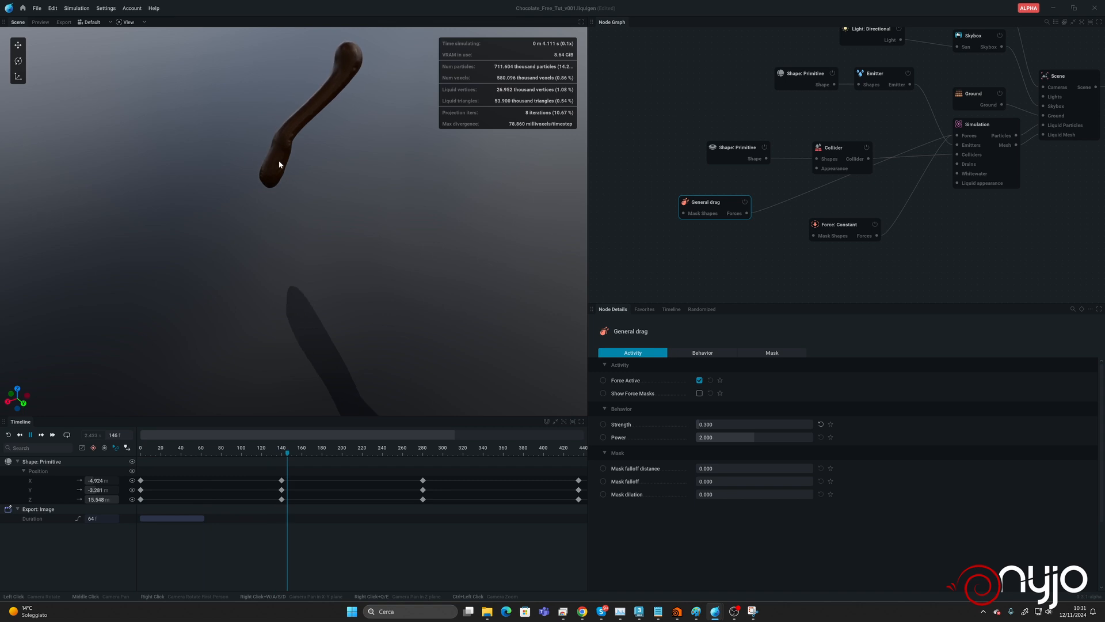
{"action": "mouse_move", "coordinate": [265, 222]}
{"action": "left_mouse_down"}
{"action": "mouse_move", "coordinate": [403, 219]}
{"action": "mouse_move", "coordinate": [194, 226]}
{"action": "mouse_move", "coordinate": [267, 219]}
{"action": "left_mouse_up"}
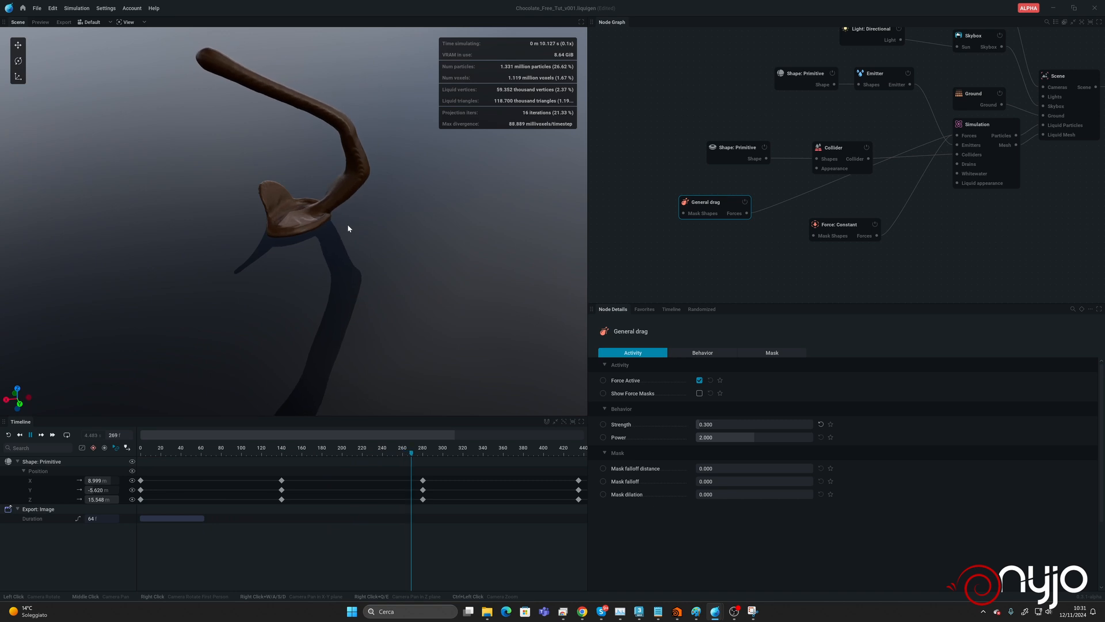
{"action": "key", "text": "space"}
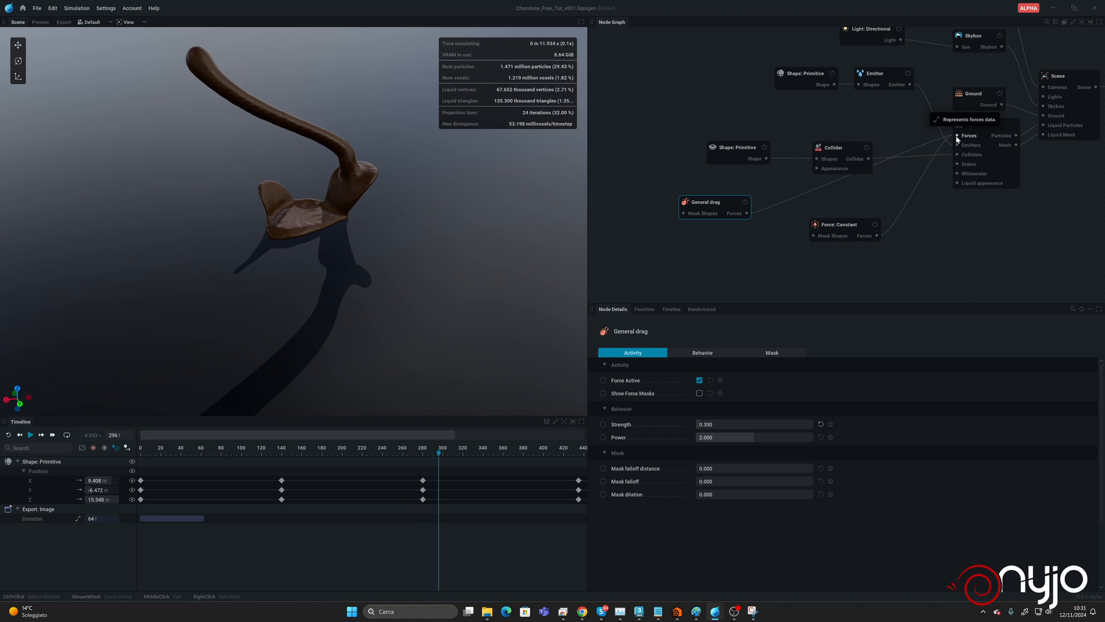
Add a second Force: Drag node to the Simulation's Forces input and rename it "Collider drag".
{"action": "left_click_drag", "start_coordinate": [956, 136], "coordinate": [717, 246]}
{"action": "left_click", "coordinate": [659, 276]}
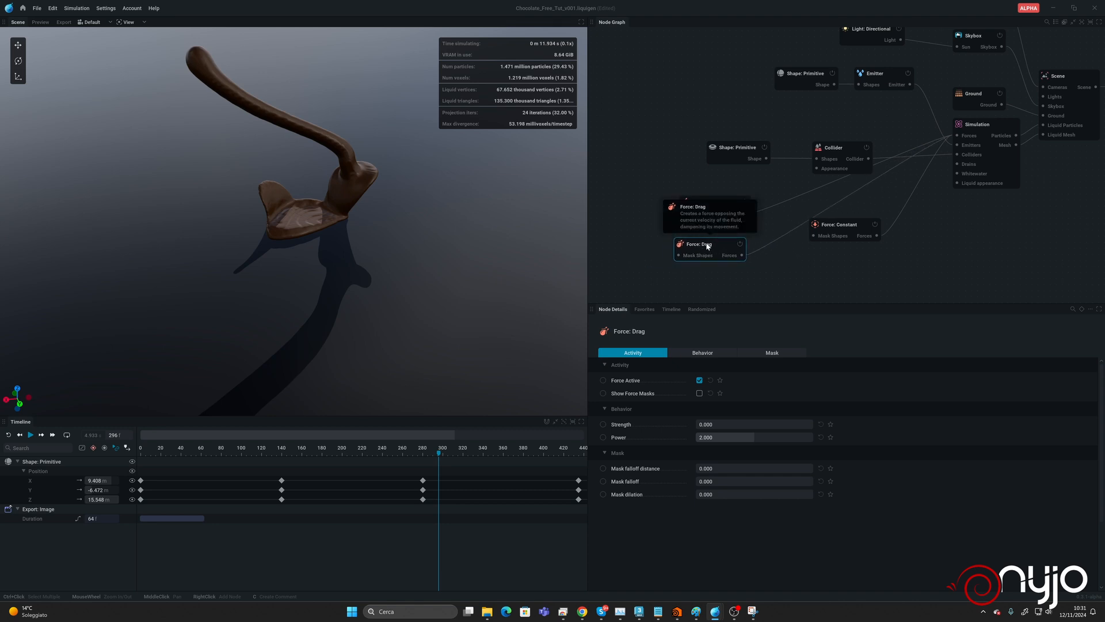
{"action": "right_click", "coordinate": [705, 248]}
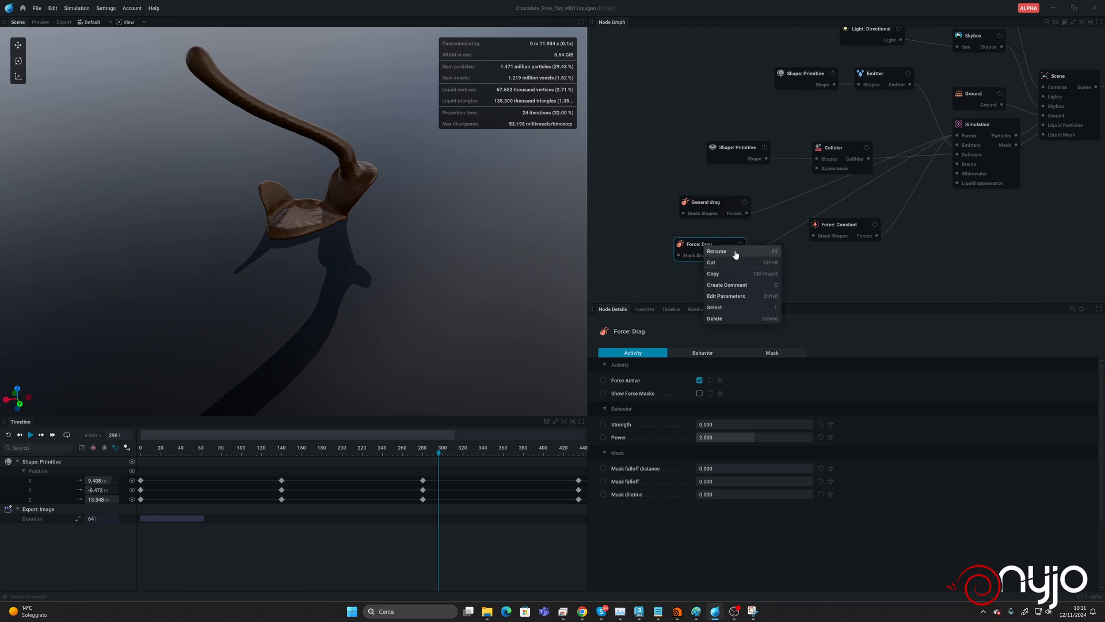
{"action": "left_click", "coordinate": [734, 252]}
{"action": "type", "text": "Colli"}
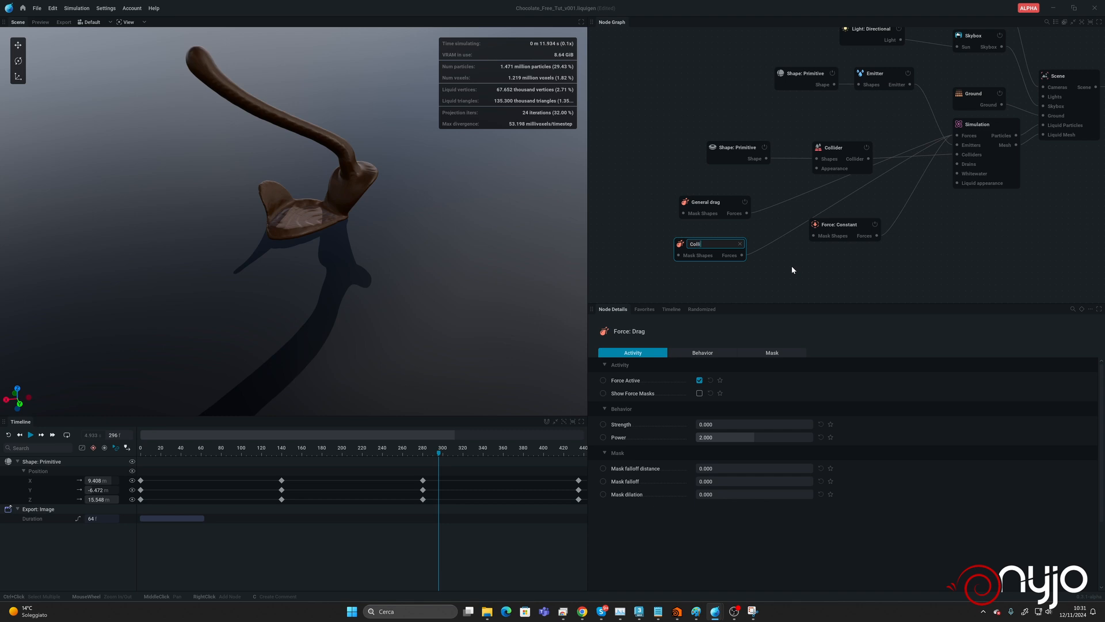
{"action": "type", "text": "der drag"}
{"action": "key", "text": "Return"}
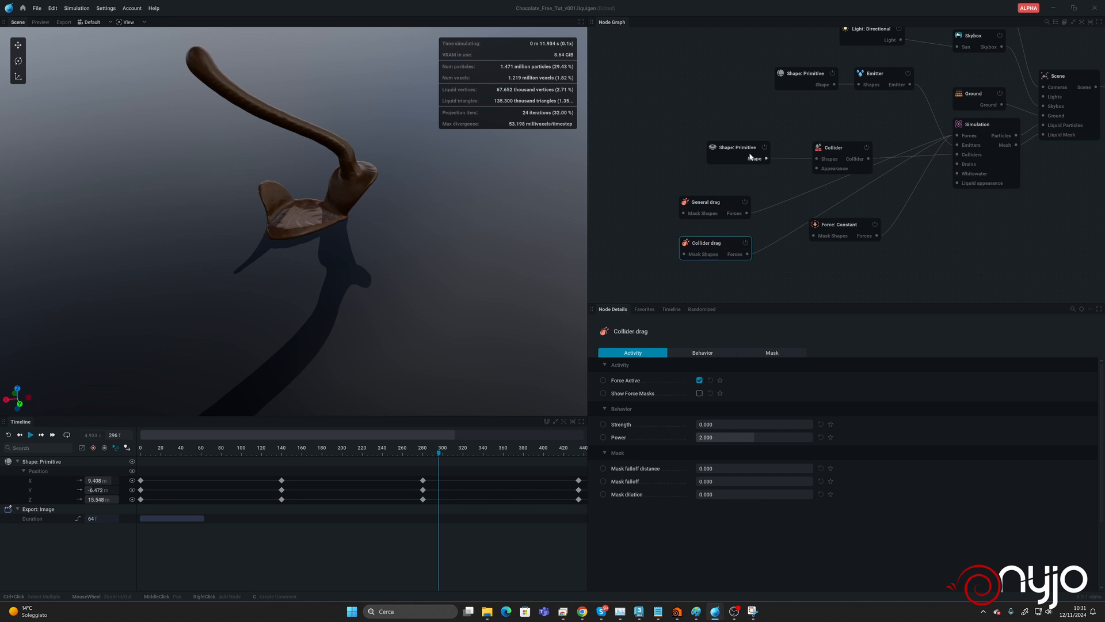
Connect the torus shape to Collider drag's Mask Shapes input and move the shape node clear of the drag nodes.
{"action": "left_click_drag", "start_coordinate": [766, 158], "coordinate": [684, 254]}
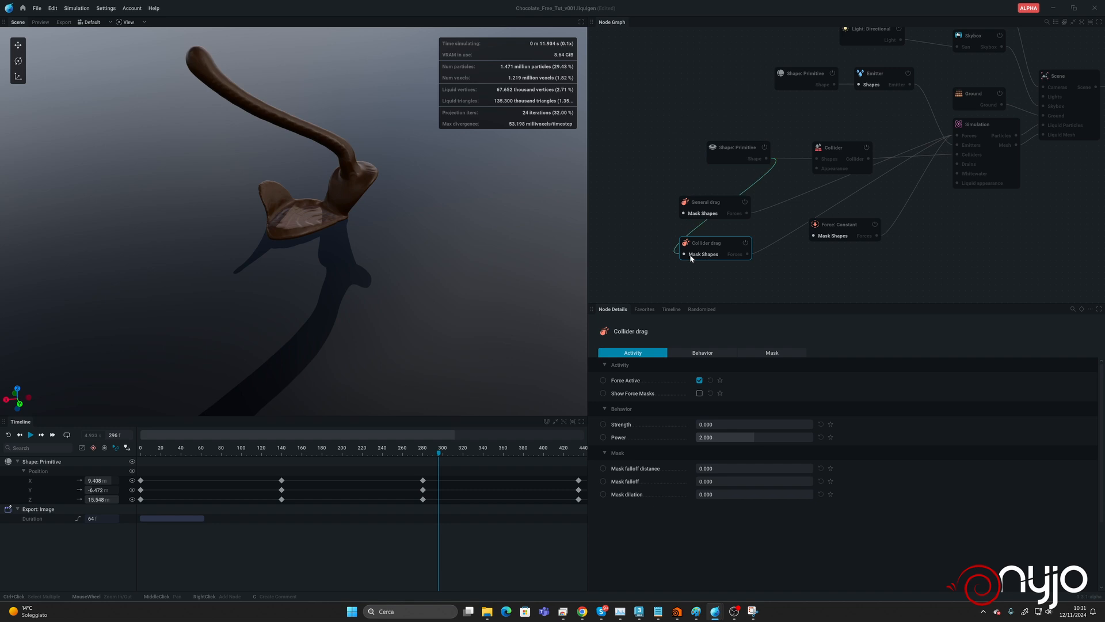
{"action": "left_click_drag", "start_coordinate": [733, 149], "coordinate": [603, 144]}
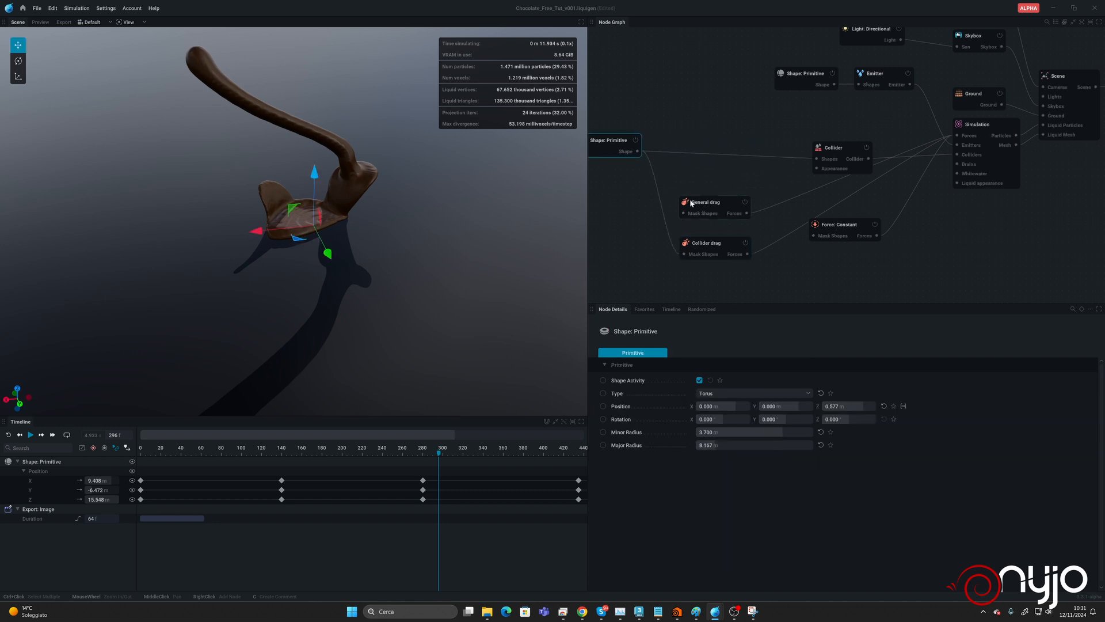
Set the Collider drag's power to 4 and its strength to 10.
{"action": "left_click", "coordinate": [707, 243]}
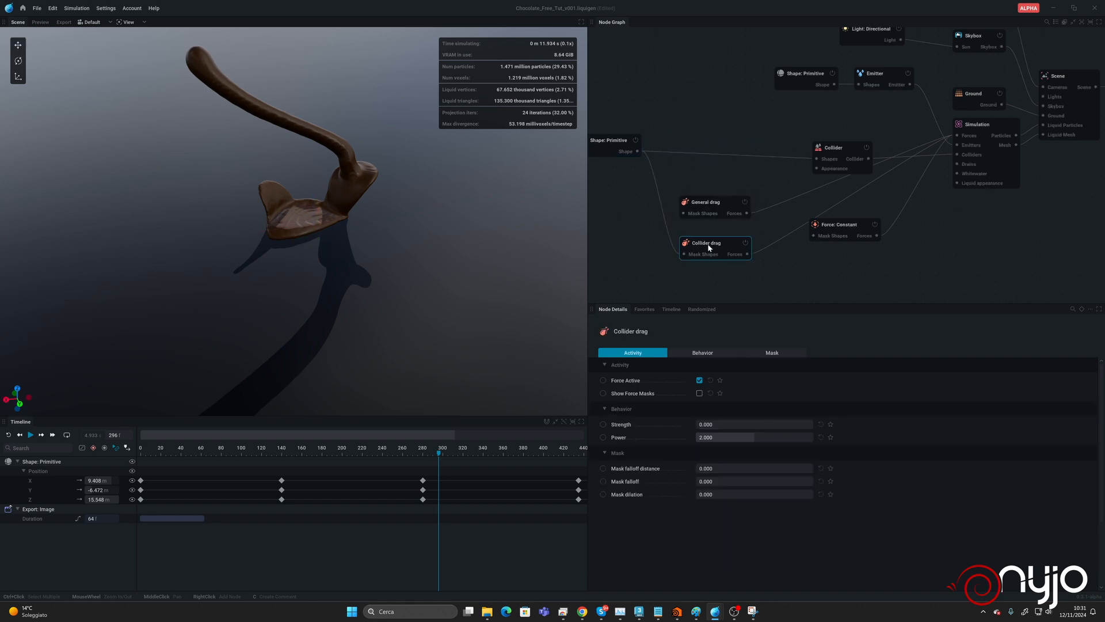
{"action": "left_click", "coordinate": [721, 436]}
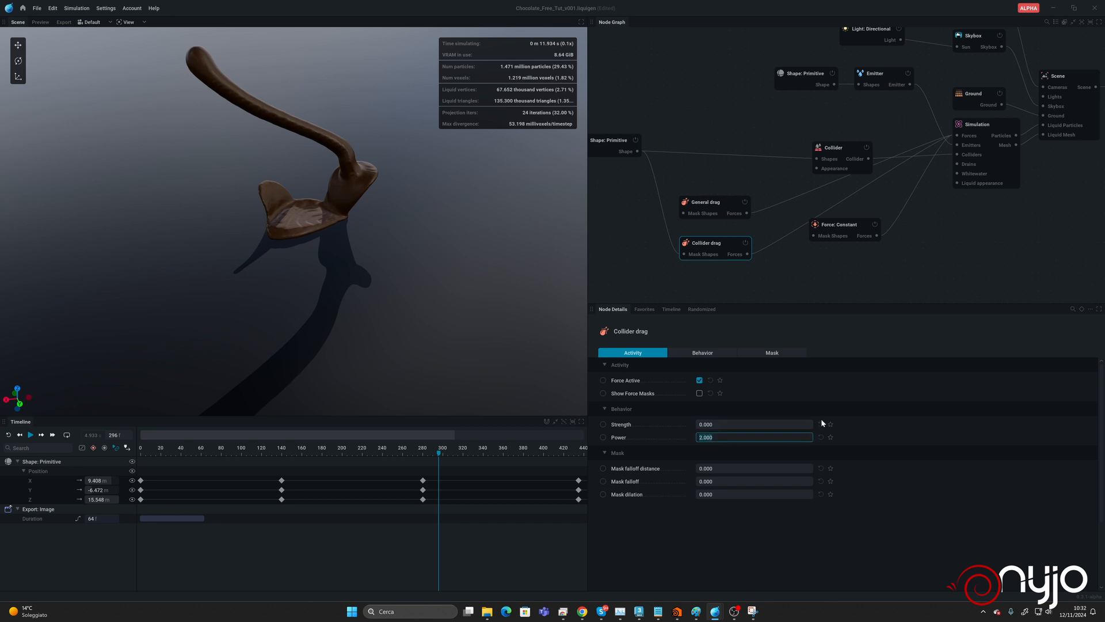
{"action": "type", "text": "4"}
{"action": "left_click", "coordinate": [728, 425]}
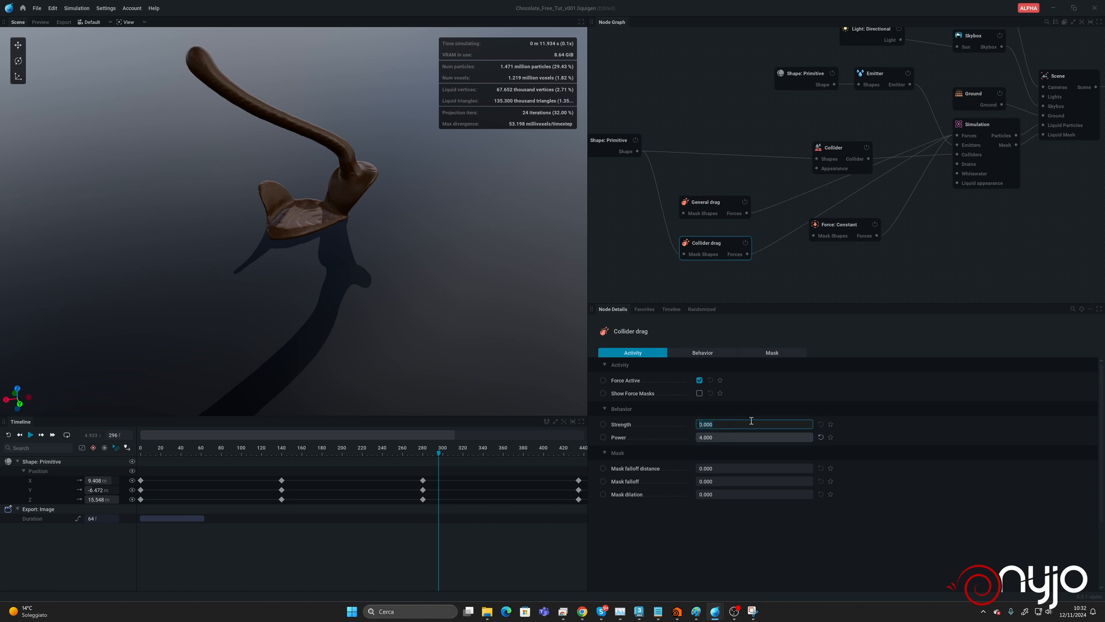
{"action": "type", "text": "10"}
{"action": "key", "text": "Return"}
Set the Collider drag's mask falloff distance to 0.5, mask falloff to 0.25 and mask dilation to 1.
{"action": "left_click", "coordinate": [731, 467]}
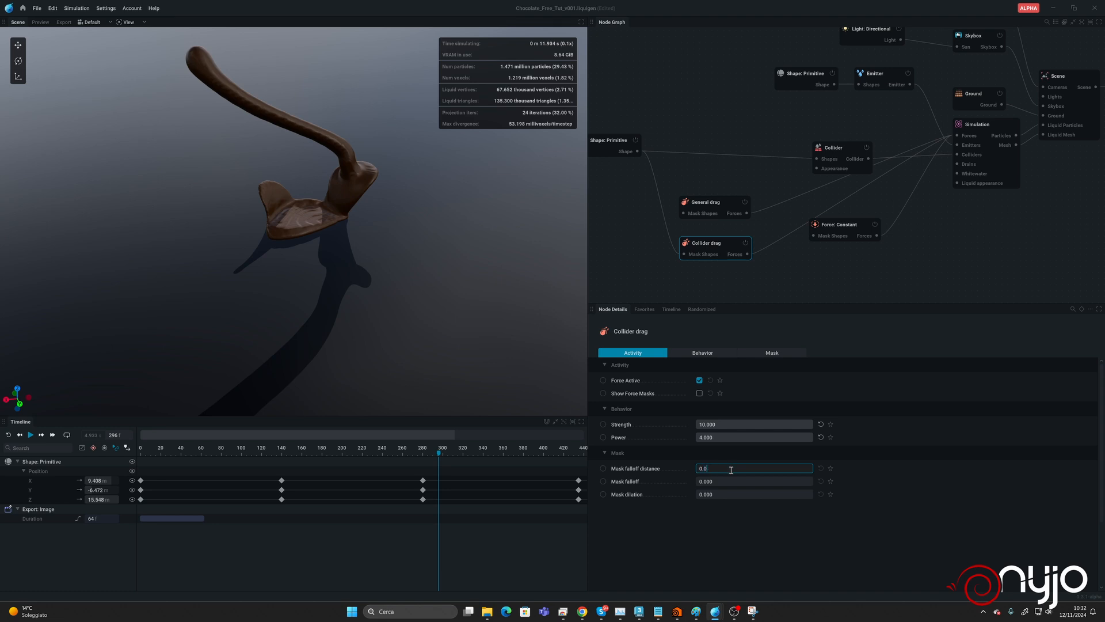
{"action": "type", "text": "0.5"}
{"action": "key", "text": "Return"}
{"action": "left_click", "coordinate": [731, 480]}
{"action": "type", "text": "0.25"}
{"action": "key", "text": "Return"}
{"action": "left_click", "coordinate": [724, 494]}
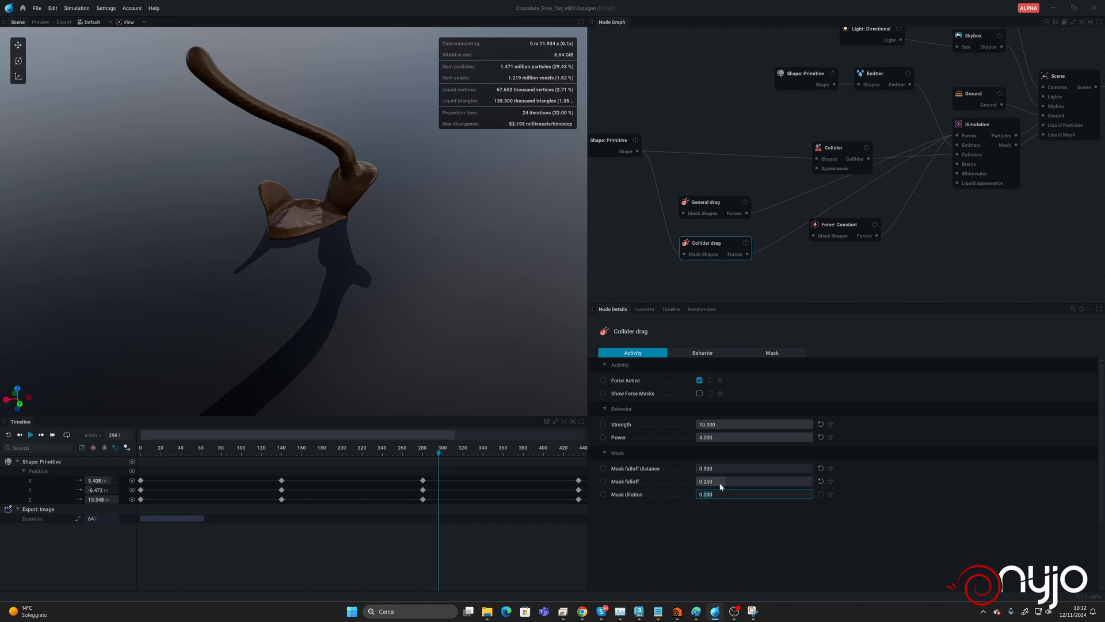
{"action": "mouse_move", "coordinate": [629, 499]}
{"action": "key", "text": "Return"}
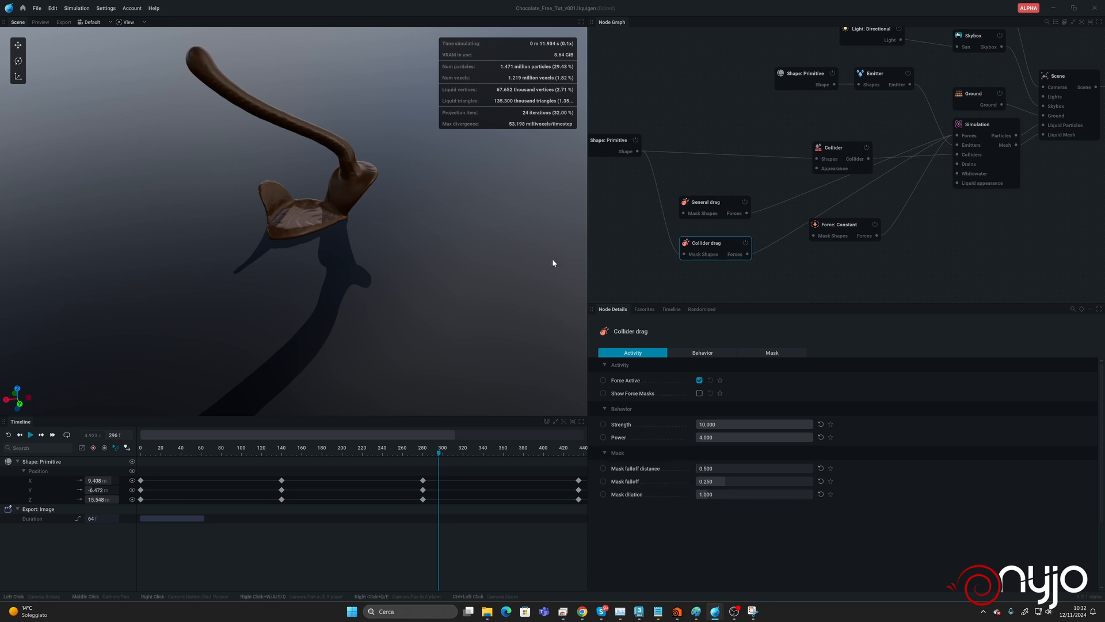
Disable the General drag node, rerun the simulation from the start to examine the collider drag from several angles, and pause it.
{"action": "left_click", "coordinate": [745, 203]}
{"action": "key", "text": "r"}
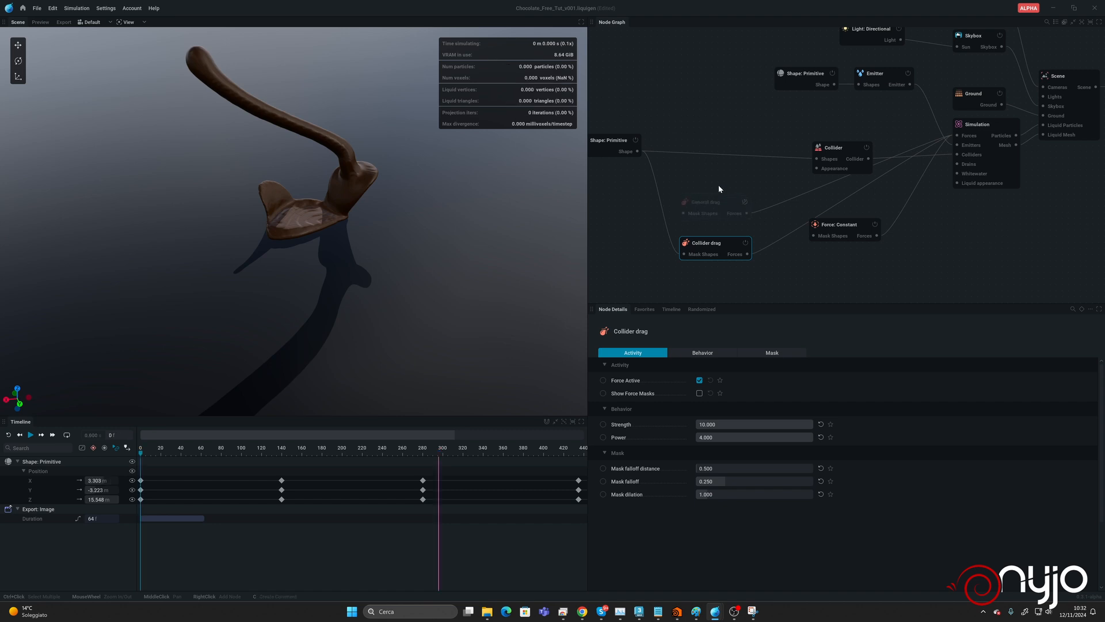
{"action": "key", "text": "space"}
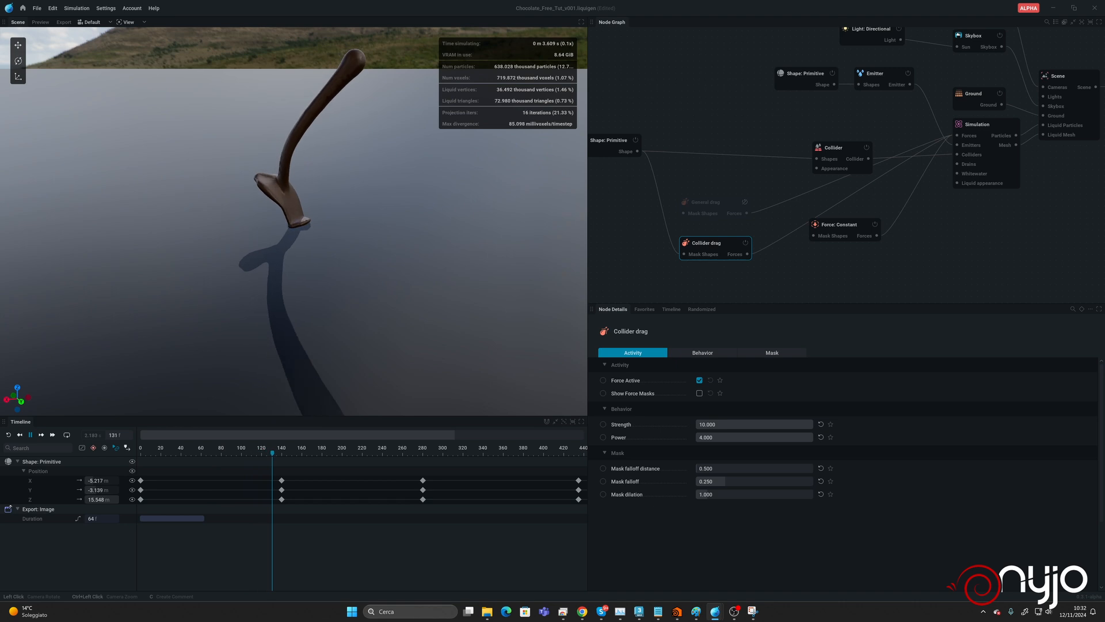
{"action": "left_click_drag", "start_coordinate": [299, 219], "coordinate": [353, 250]}
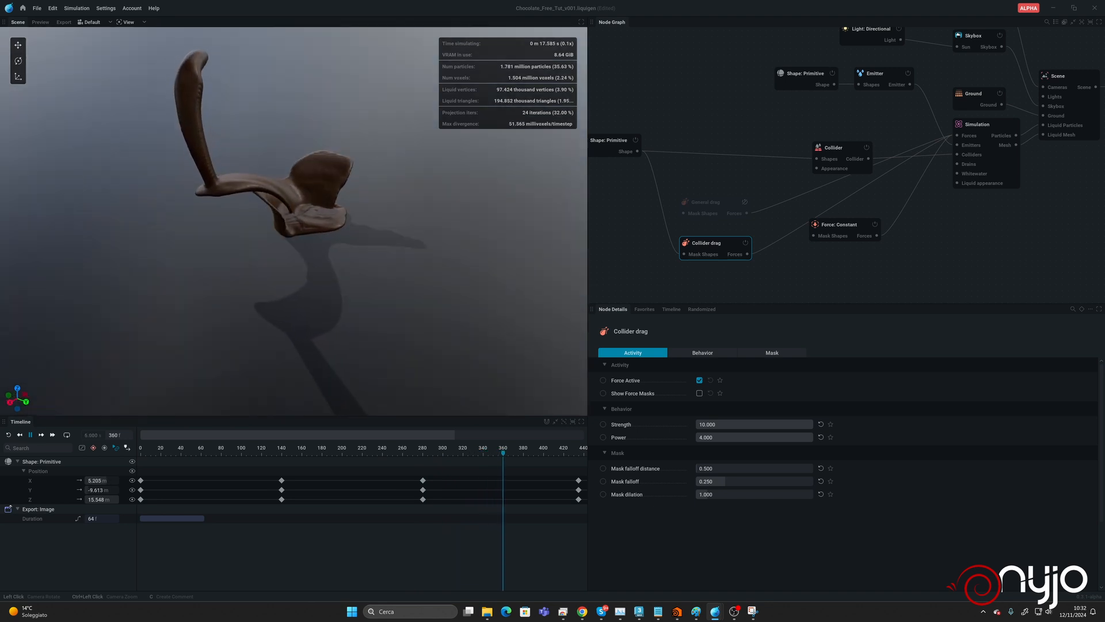
{"action": "left_click_drag", "start_coordinate": [276, 231], "coordinate": [195, 187]}
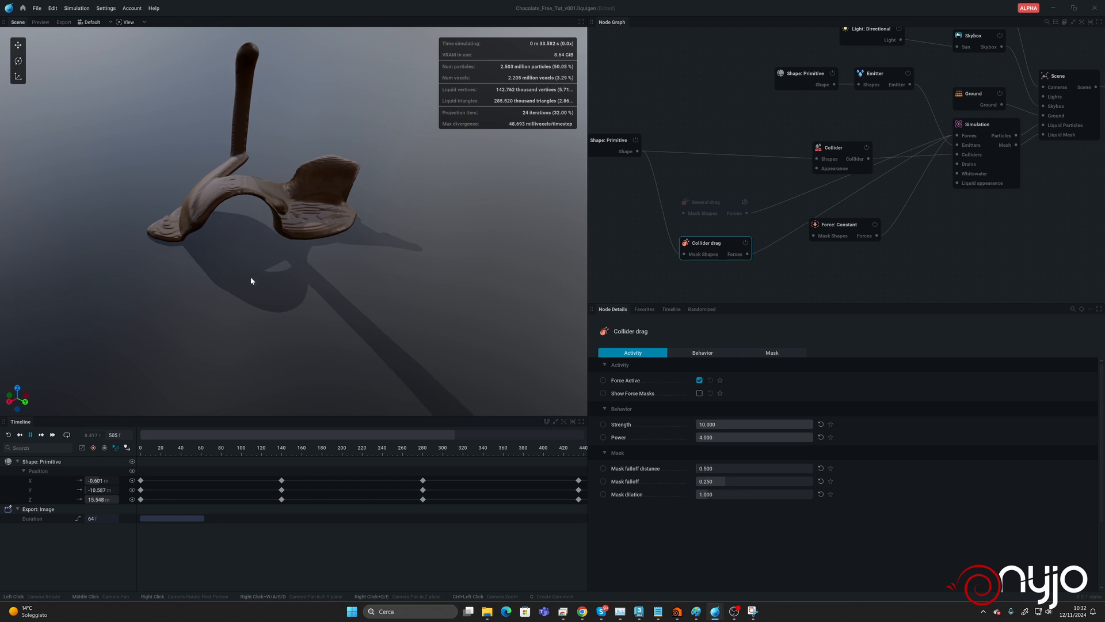
{"action": "left_click_drag", "start_coordinate": [212, 279], "coordinate": [300, 278]}
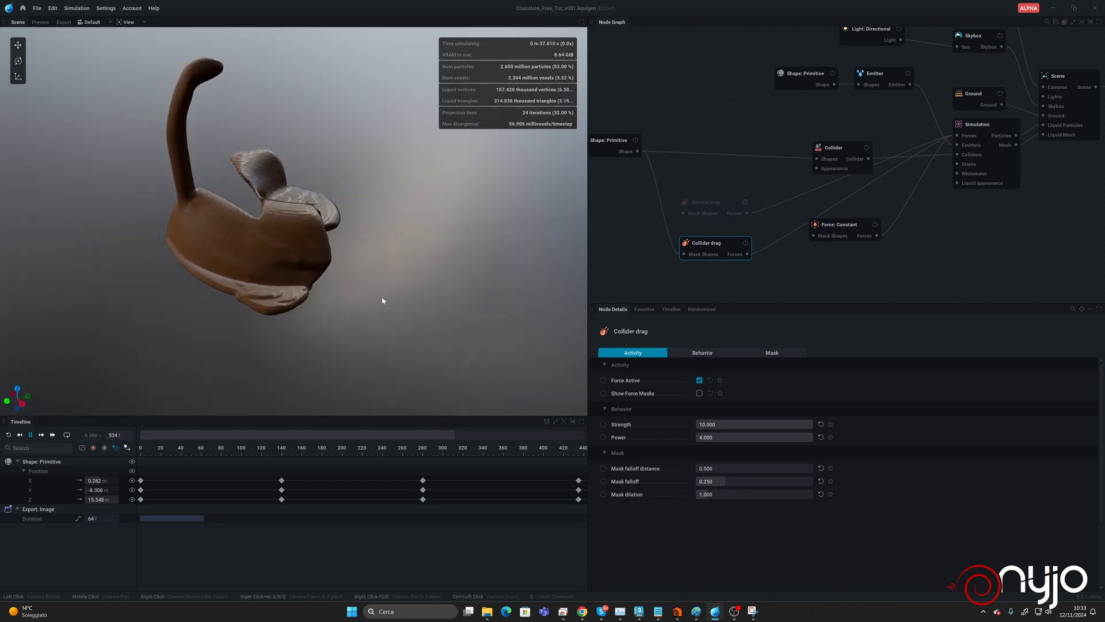
{"action": "key", "text": "ctrl"}
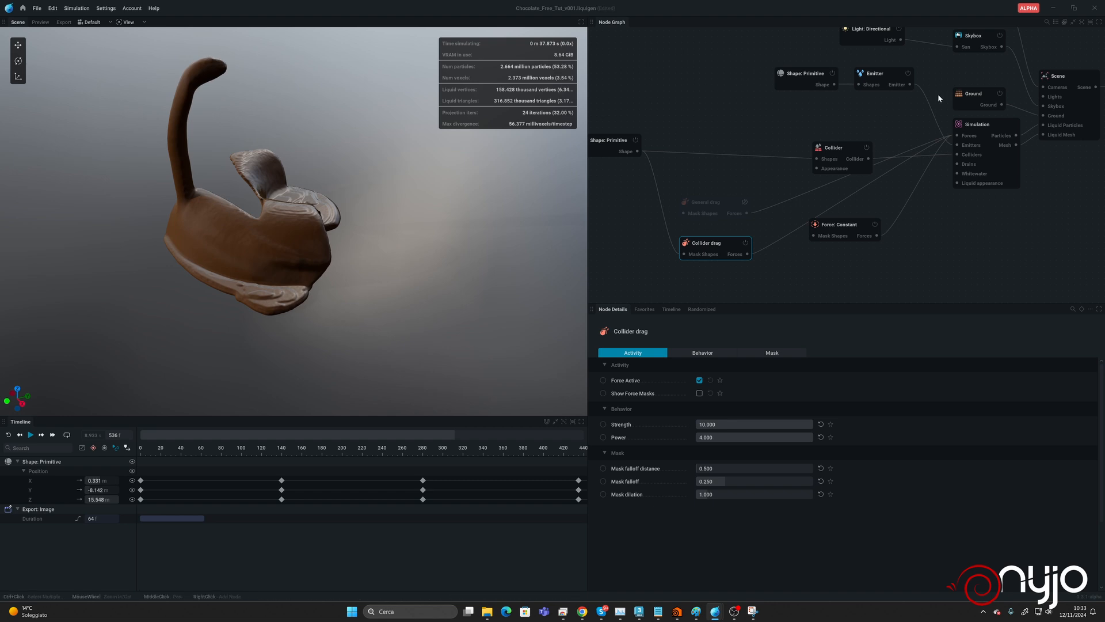
Preview the chocolate with path tracing and try a liquid roughness of 0.363.
{"action": "left_click", "coordinate": [128, 22]}
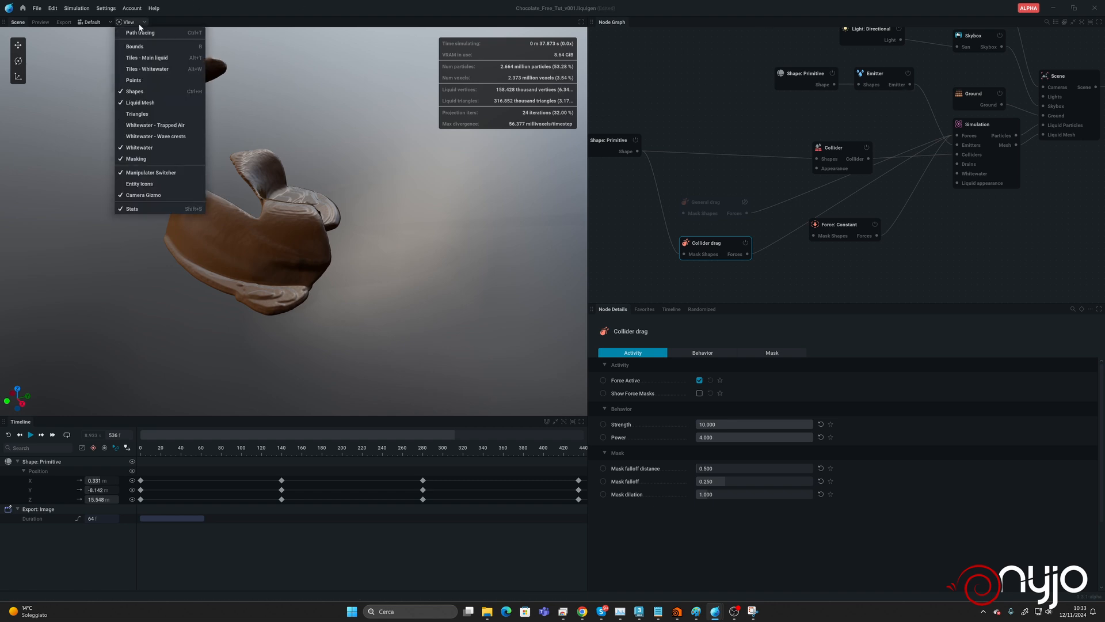
{"action": "left_click", "coordinate": [140, 33]}
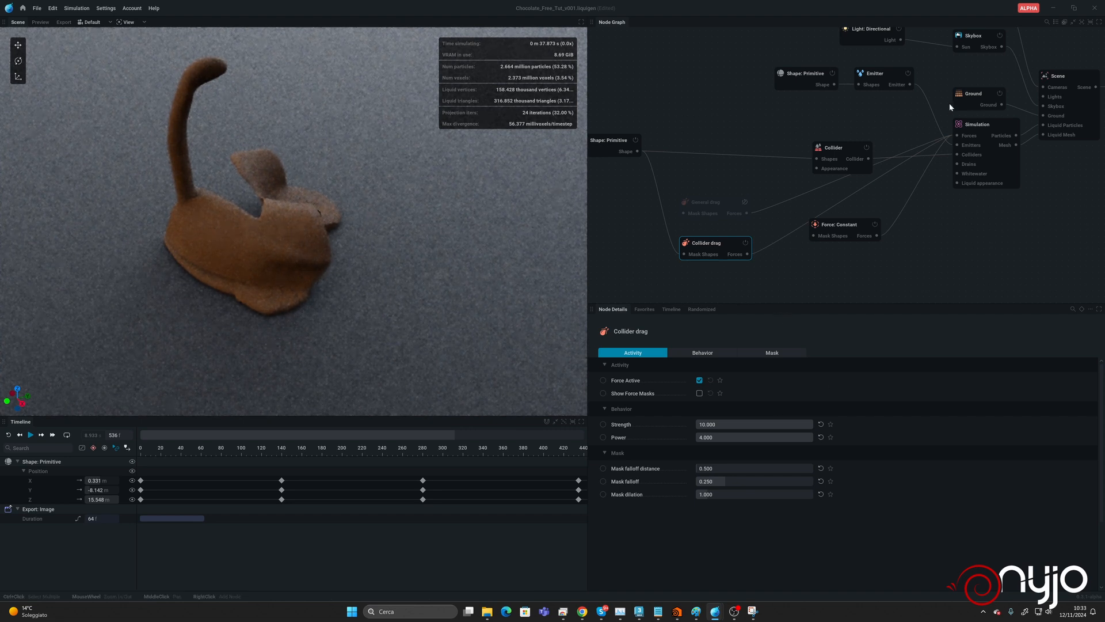
{"action": "left_click", "coordinate": [981, 124]}
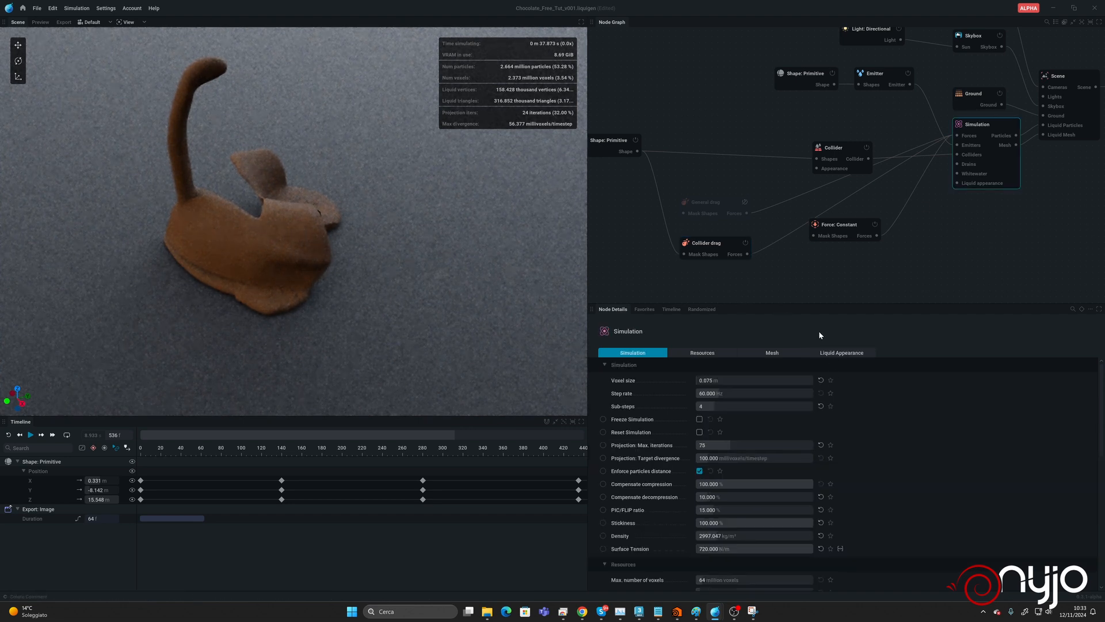
{"action": "left_click", "coordinate": [862, 352]}
{"action": "left_click_drag", "start_coordinate": [760, 459], "coordinate": [738, 459]}
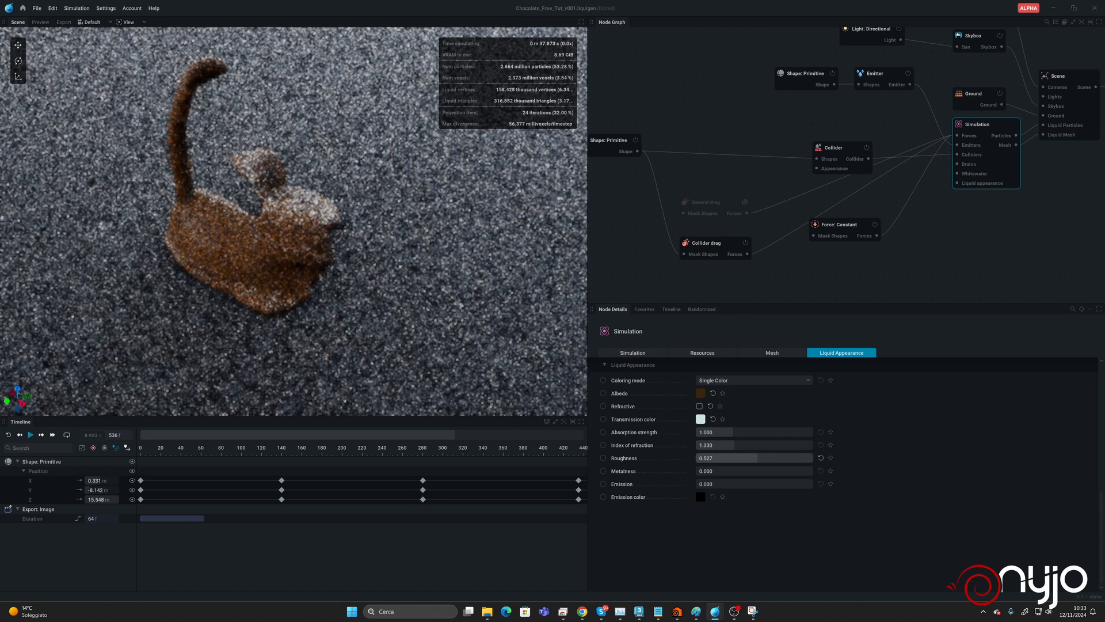
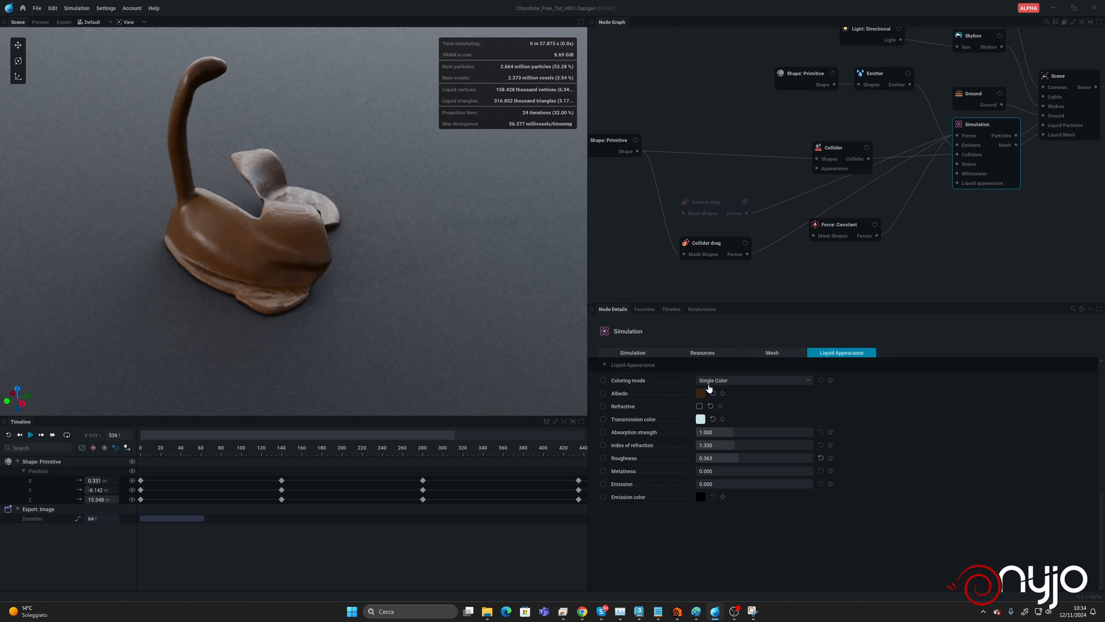
Turn off path tracing and set the liquid's roughness to 1.
{"action": "left_click", "coordinate": [134, 34]}
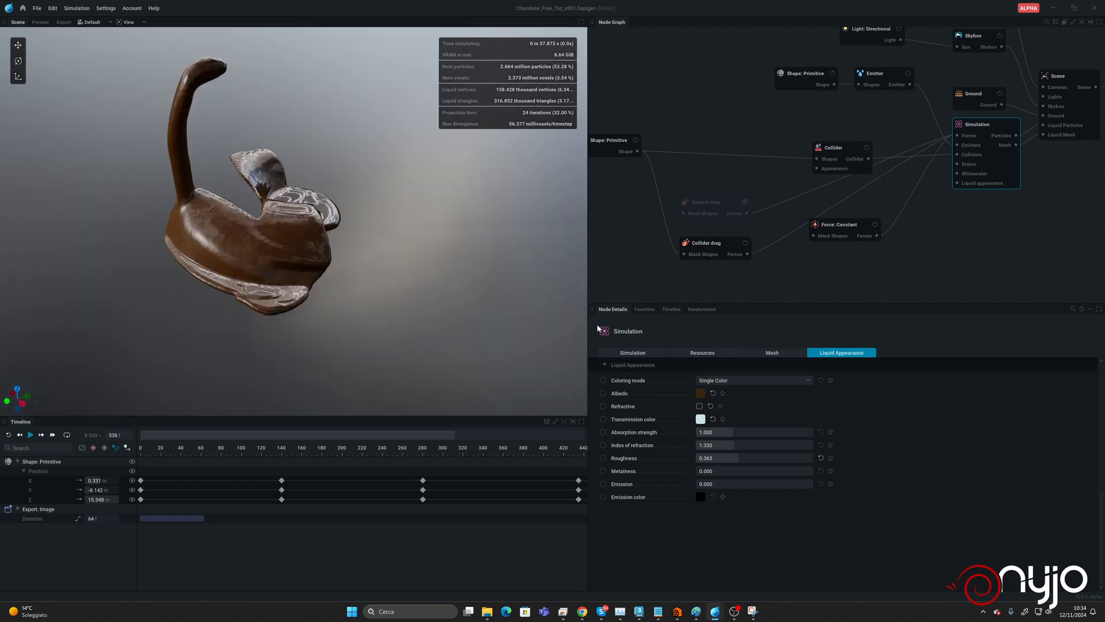
{"action": "left_click_drag", "start_coordinate": [707, 460], "coordinate": [808, 458]}
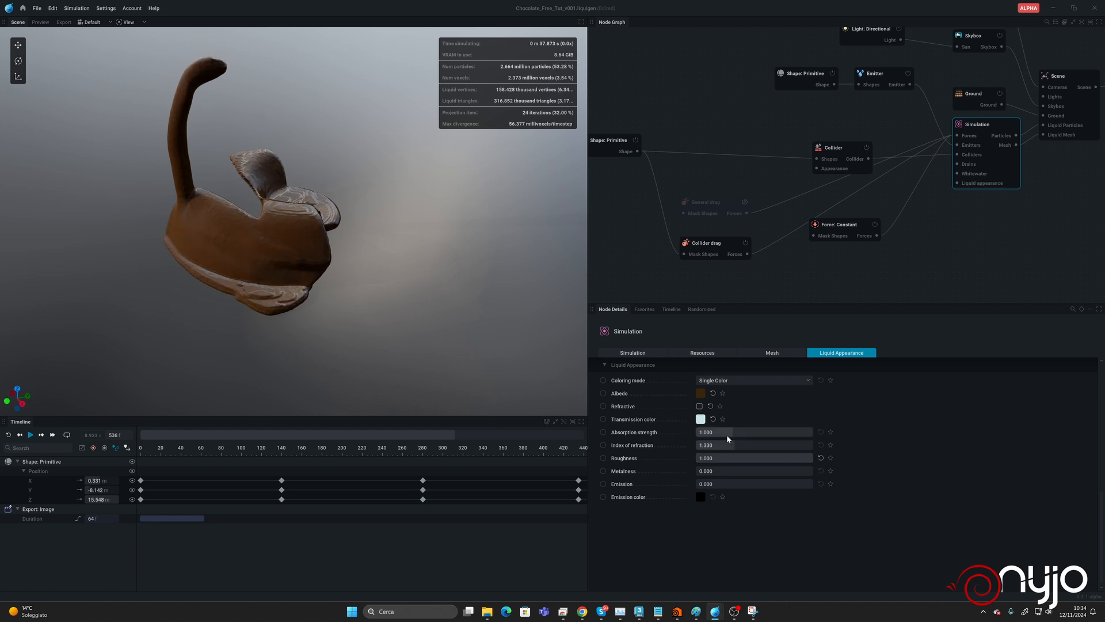
Re-enable the General drag node and move it above the torus shape and Collider nodes.
{"action": "left_click", "coordinate": [745, 203]}
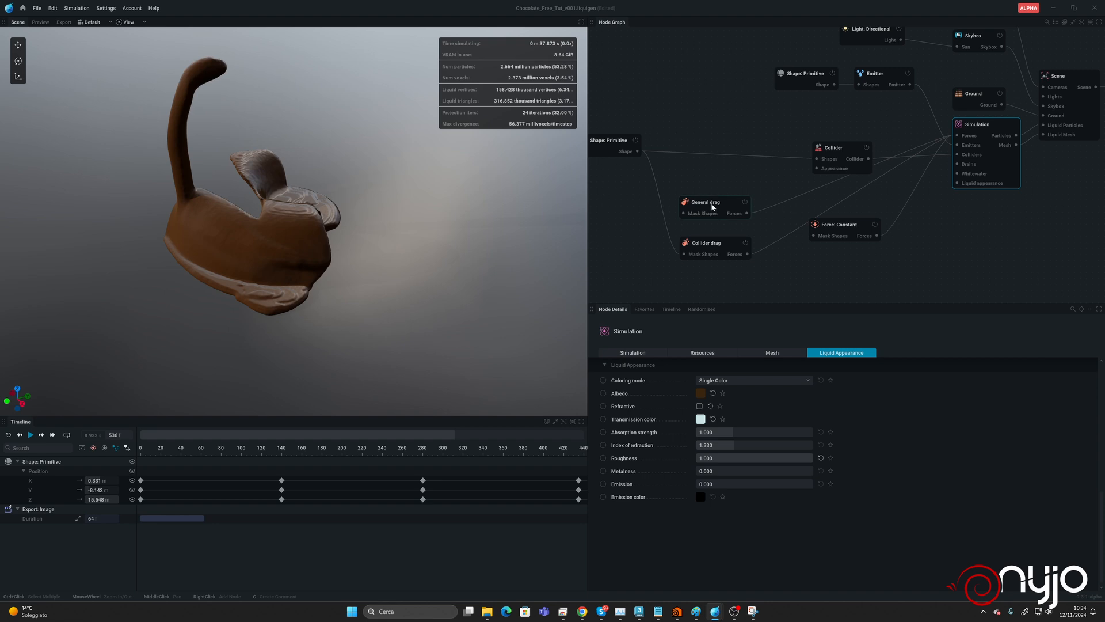
{"action": "left_click_drag", "start_coordinate": [712, 206], "coordinate": [721, 115]}
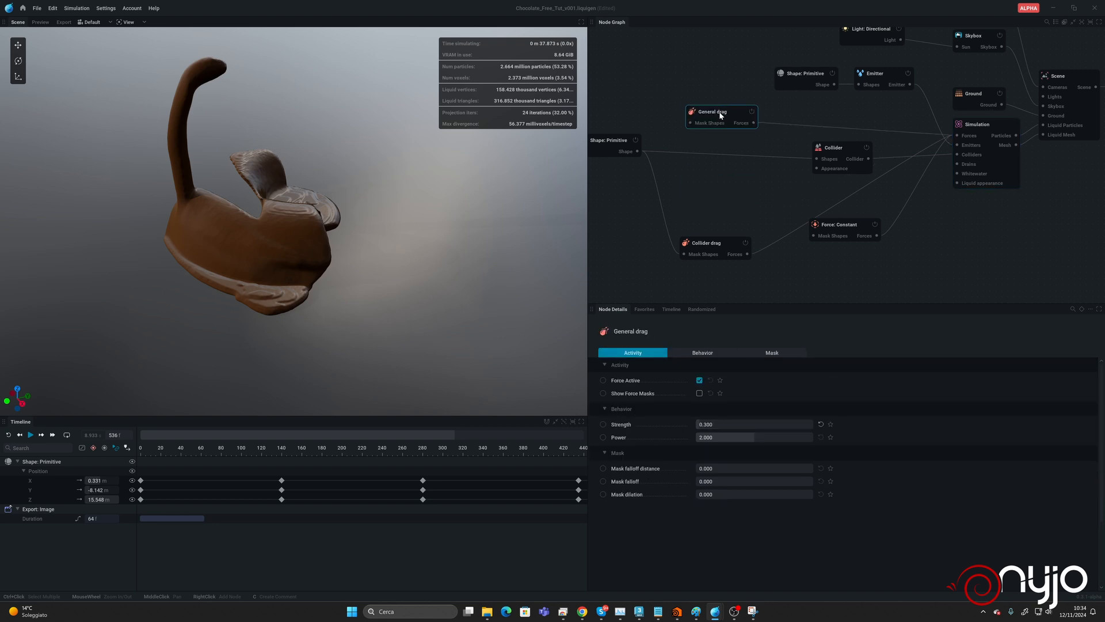
Set the Simulation node's sub-steps to 10 and apply the change with a simulation reset.
{"action": "left_click", "coordinate": [982, 131]}
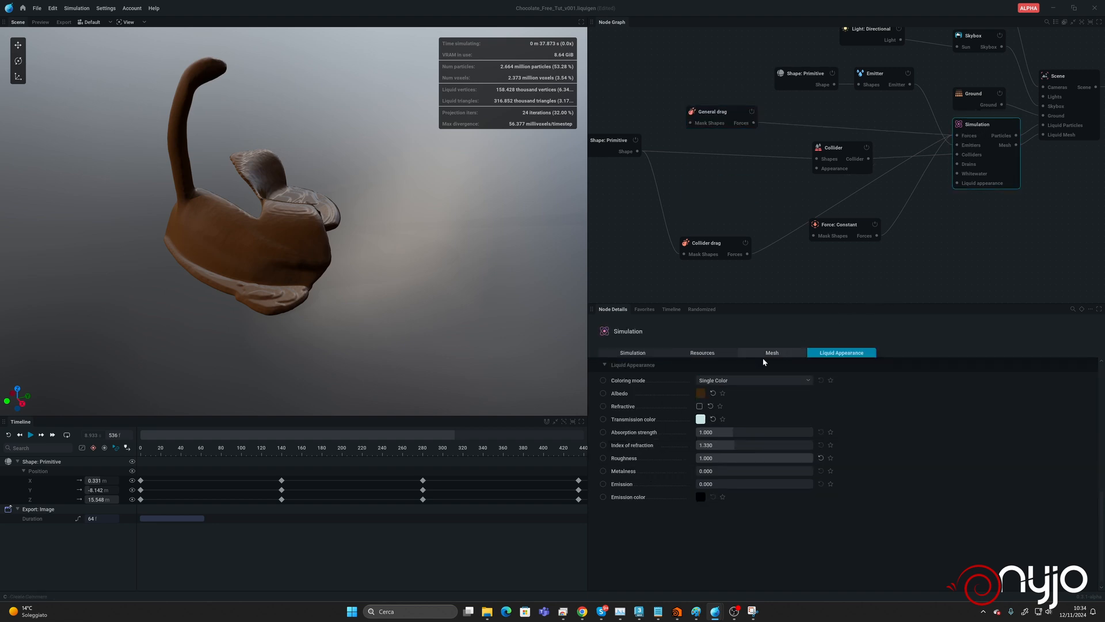
{"action": "left_click", "coordinate": [639, 353]}
{"action": "left_click", "coordinate": [709, 406]}
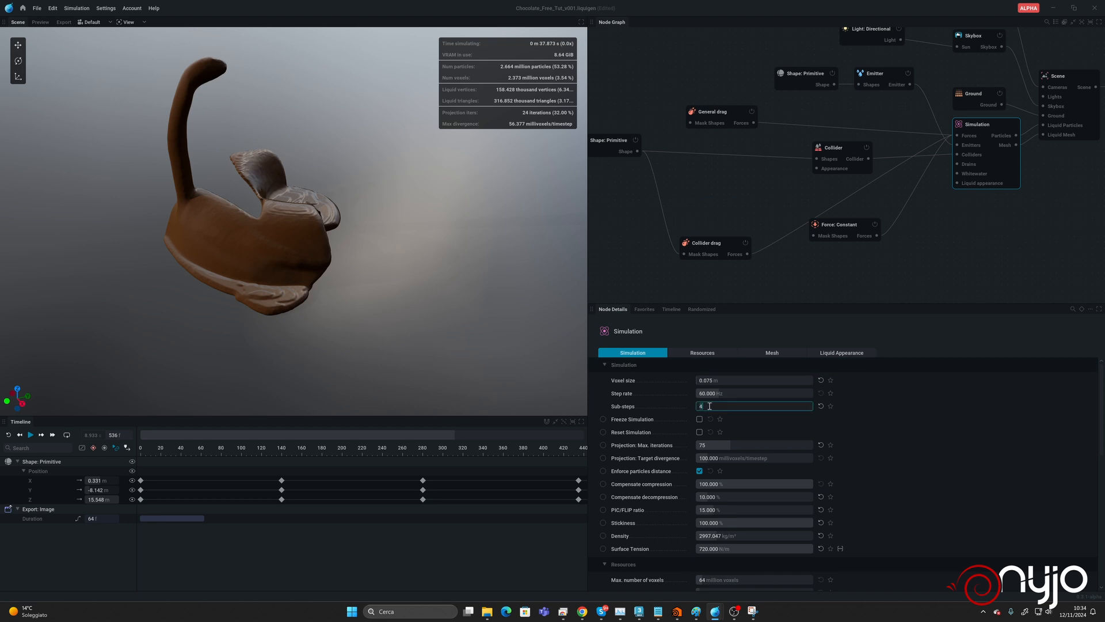
{"action": "type", "text": "10"}
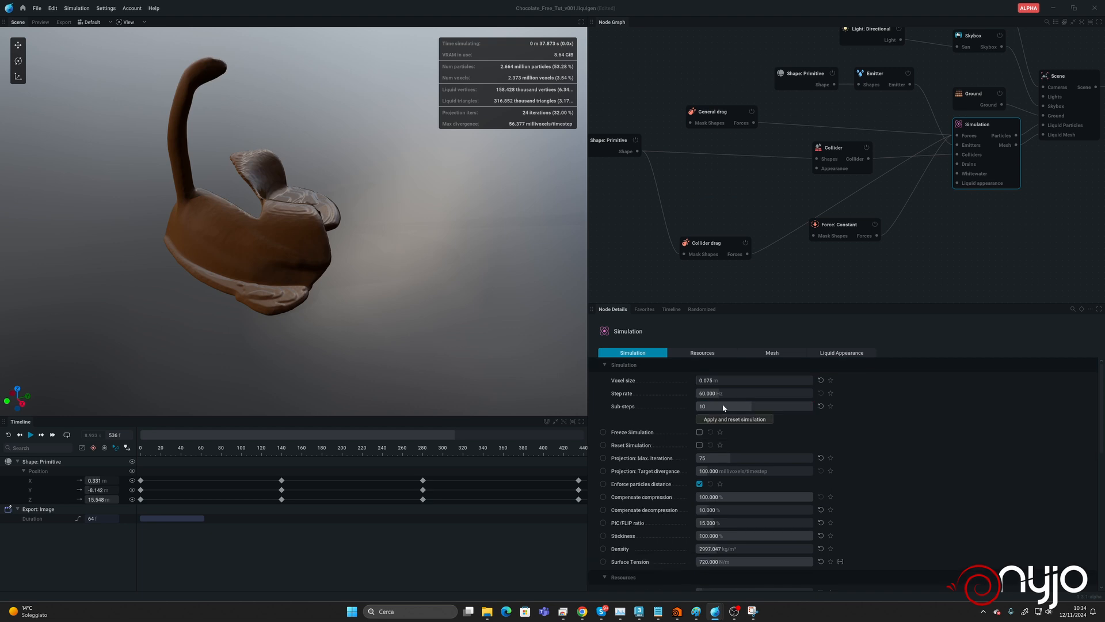
{"action": "key", "text": "Return"}
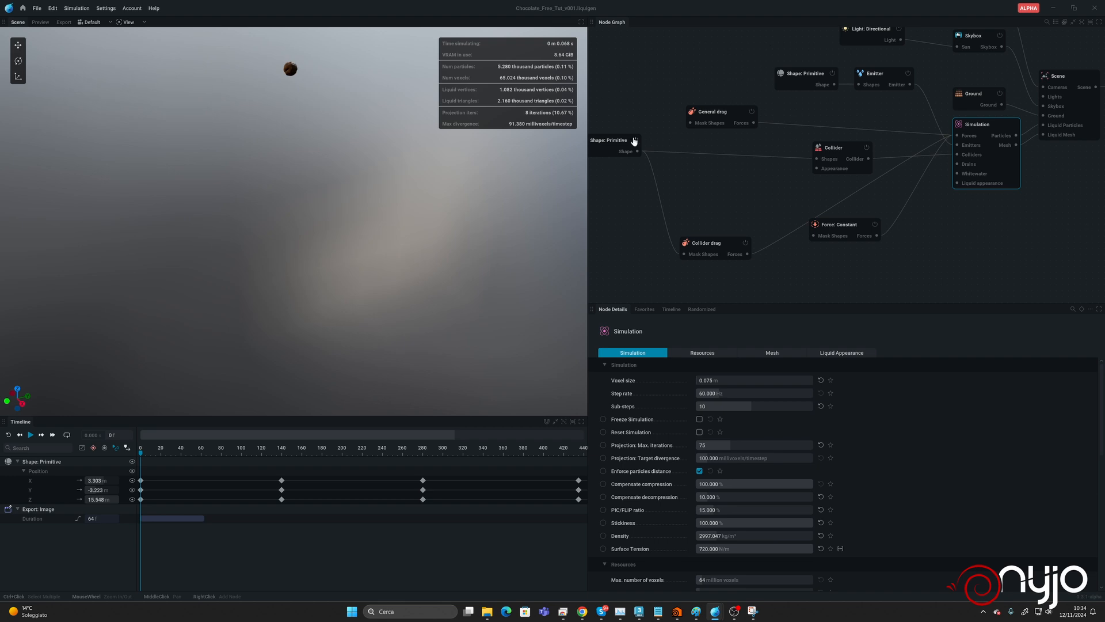
Set the Emitter's volume flow rate to 40.
{"action": "left_click", "coordinate": [893, 74]}
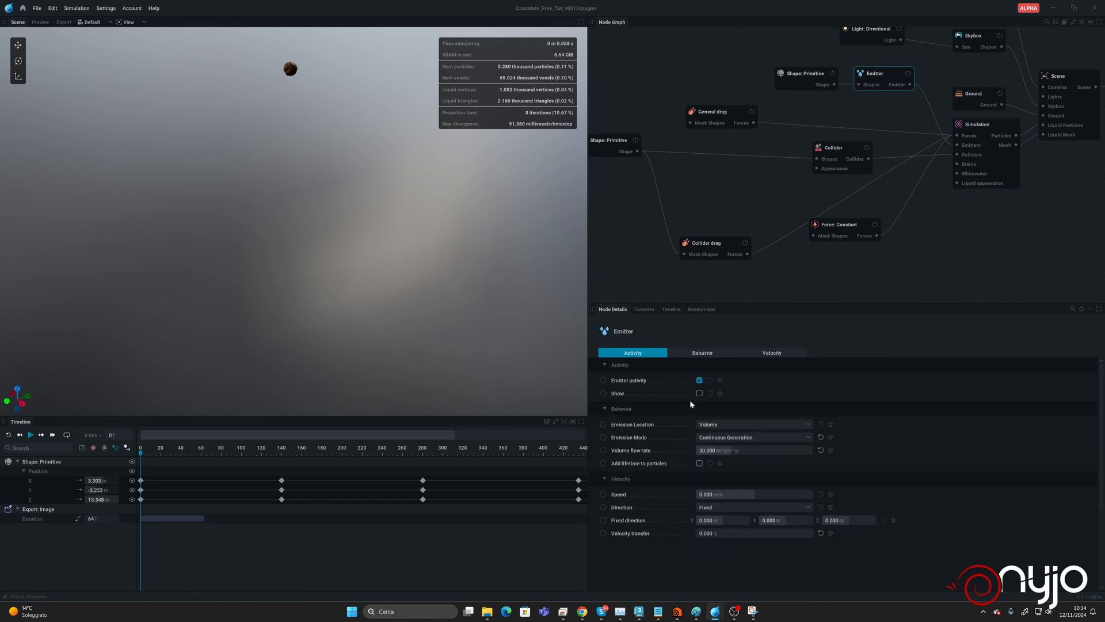
{"action": "left_click", "coordinate": [737, 449]}
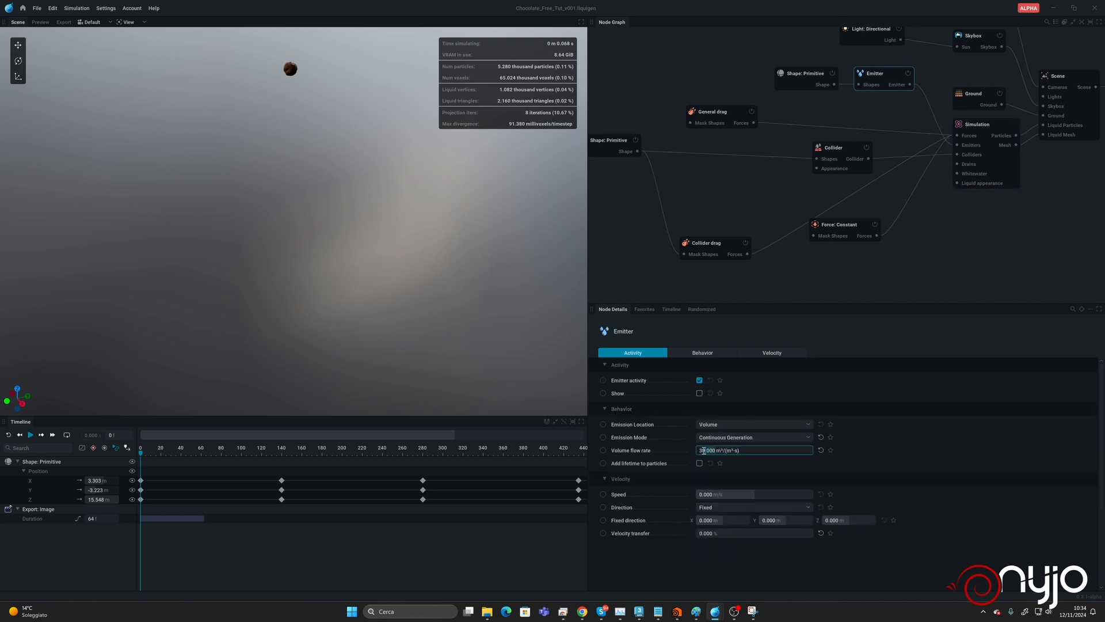
{"action": "type", "text": "4"}
{"action": "key", "text": "Return"}
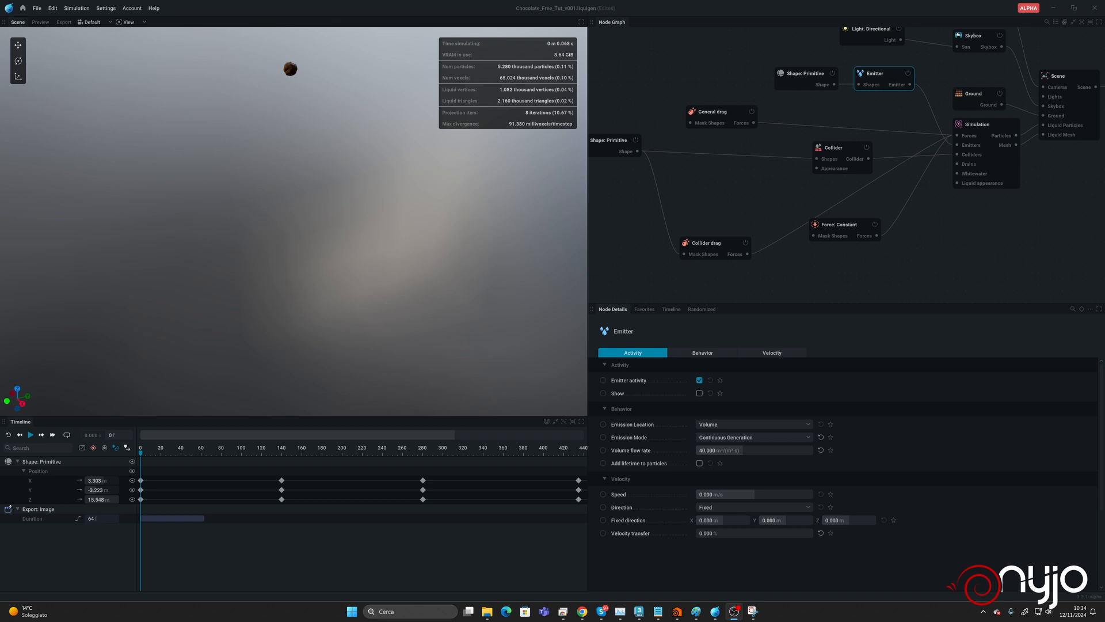
Run the simulation, set the General drag strength to 0.1 during playback, and examine the pour from another side.
{"action": "left_click", "coordinate": [30, 435]}
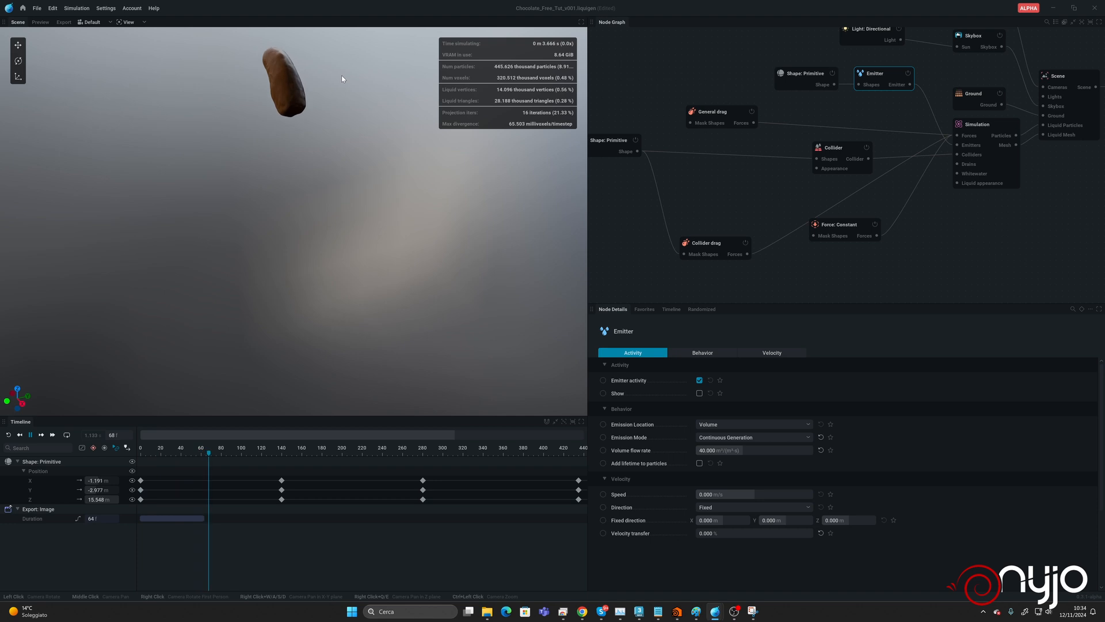
{"action": "left_click", "coordinate": [717, 114]}
{"action": "double_click", "coordinate": [741, 425]}
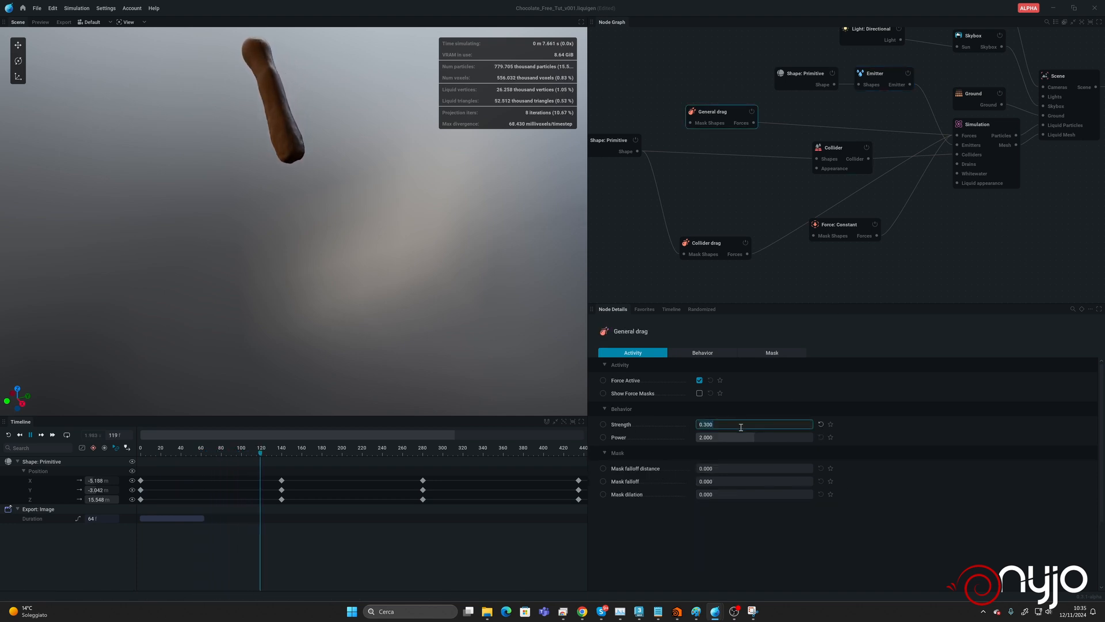
{"action": "type", "text": "0.1"}
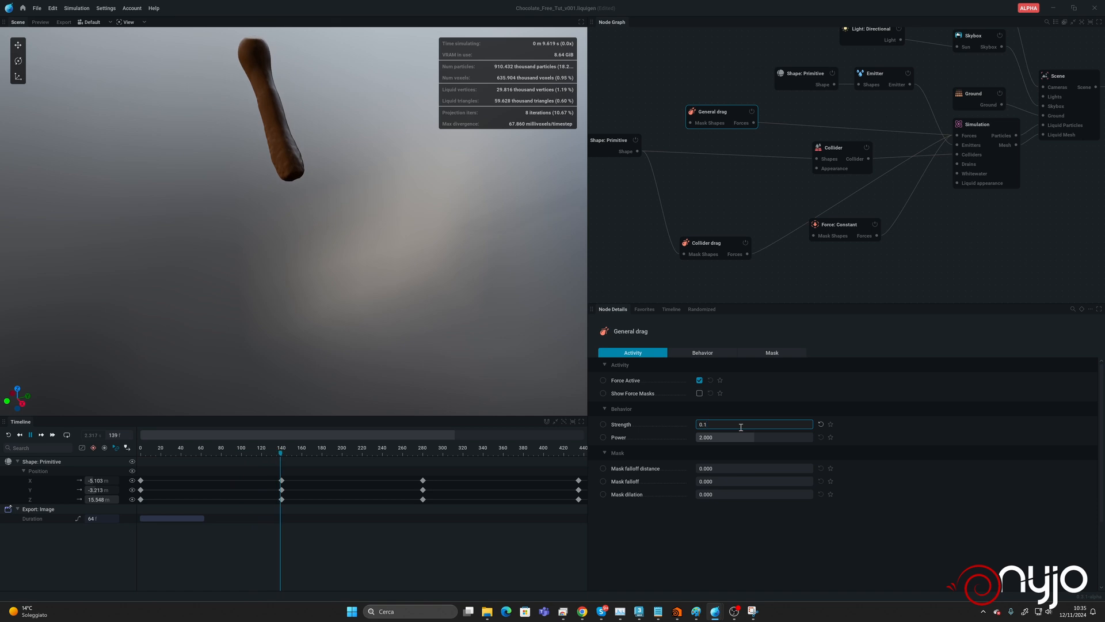
{"action": "key", "text": "Return"}
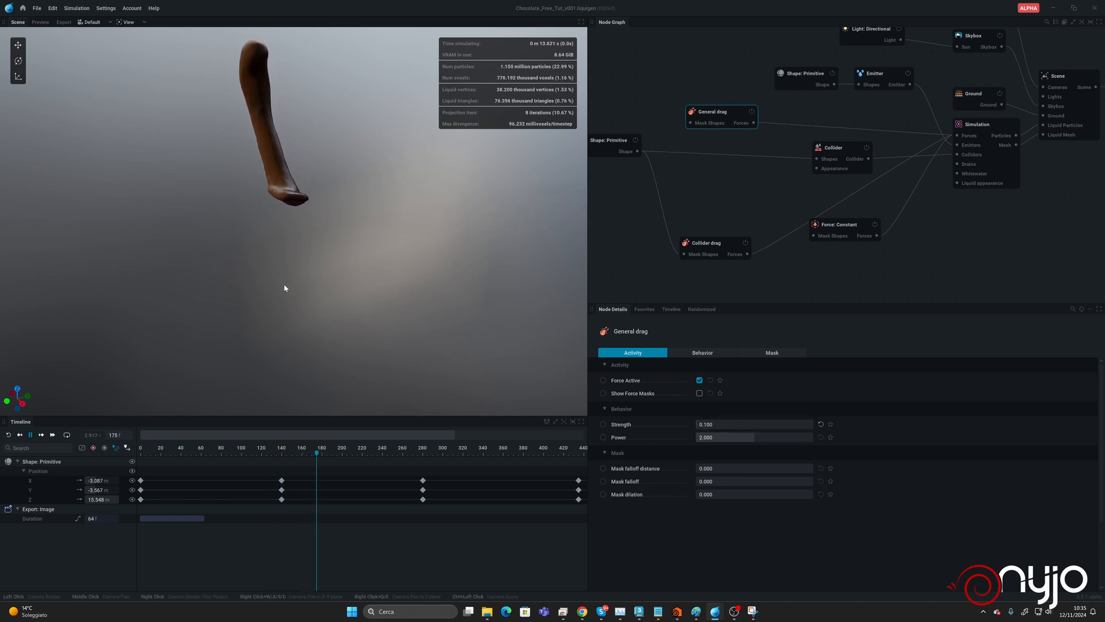
{"action": "left_click_drag", "start_coordinate": [357, 271], "coordinate": [576, 241]}
{"action": "left_click_drag", "start_coordinate": [311, 219], "coordinate": [277, 213]}
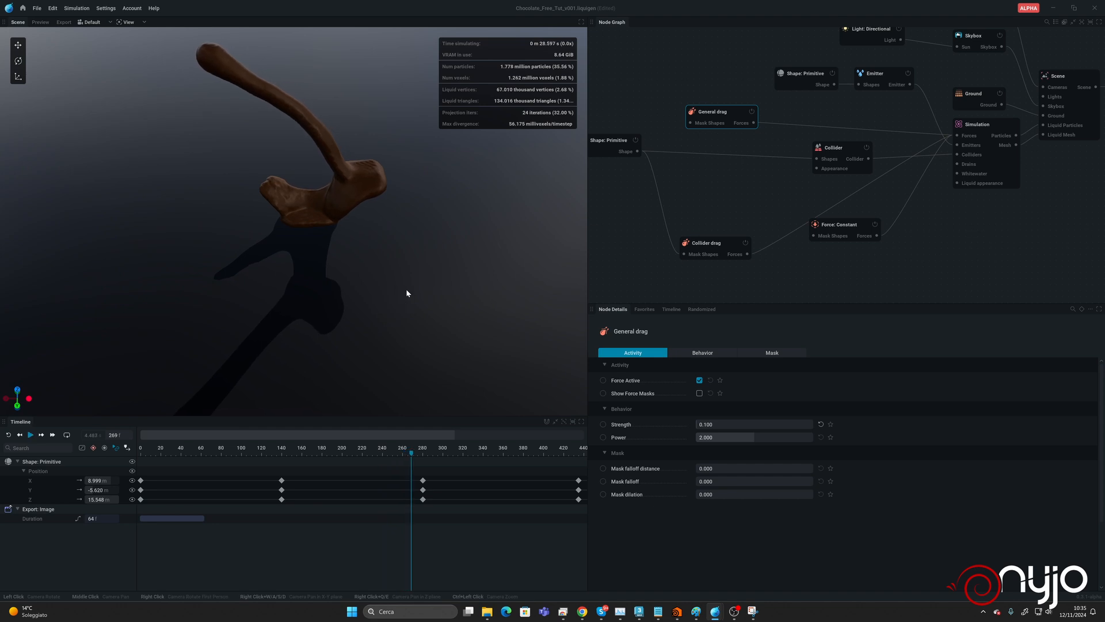
Set the Simulation node's sub-steps to 4 and apply the change with a simulation reset.
{"action": "left_click", "coordinate": [992, 124]}
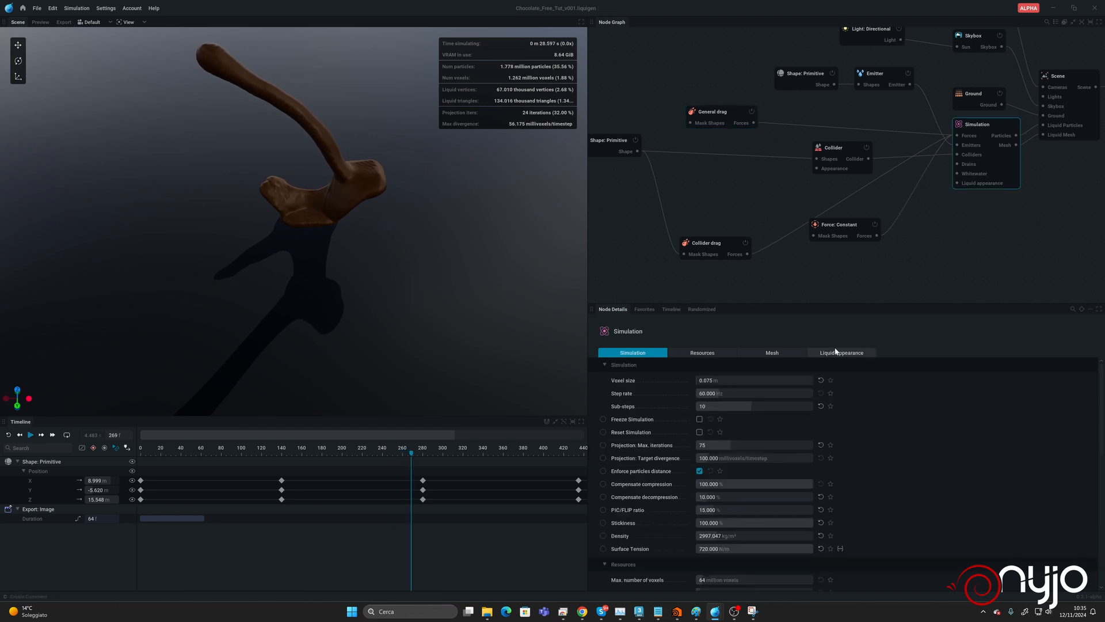
{"action": "double_click", "coordinate": [740, 407]}
{"action": "type", "text": "4"}
{"action": "left_click", "coordinate": [772, 420]}
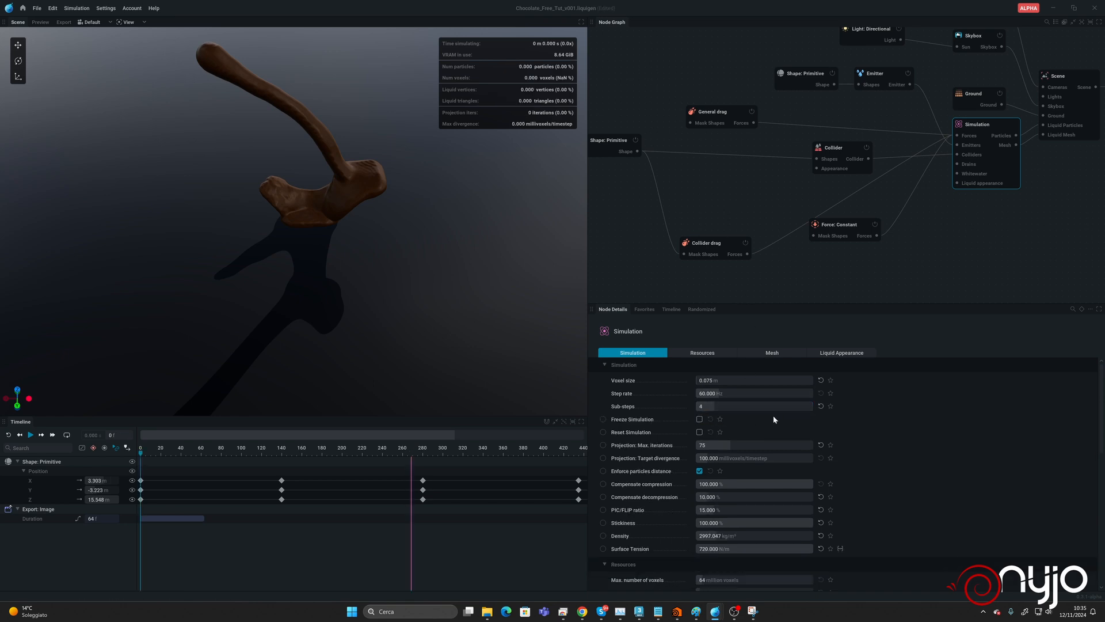
Duplicate the Emitter together with its sphere shape and place the copies directly below the originals in the node graph.
{"action": "left_click_drag", "start_coordinate": [852, 132], "coordinate": [793, 102]}
{"action": "left_click_drag", "start_coordinate": [911, 130], "coordinate": [895, 114]}
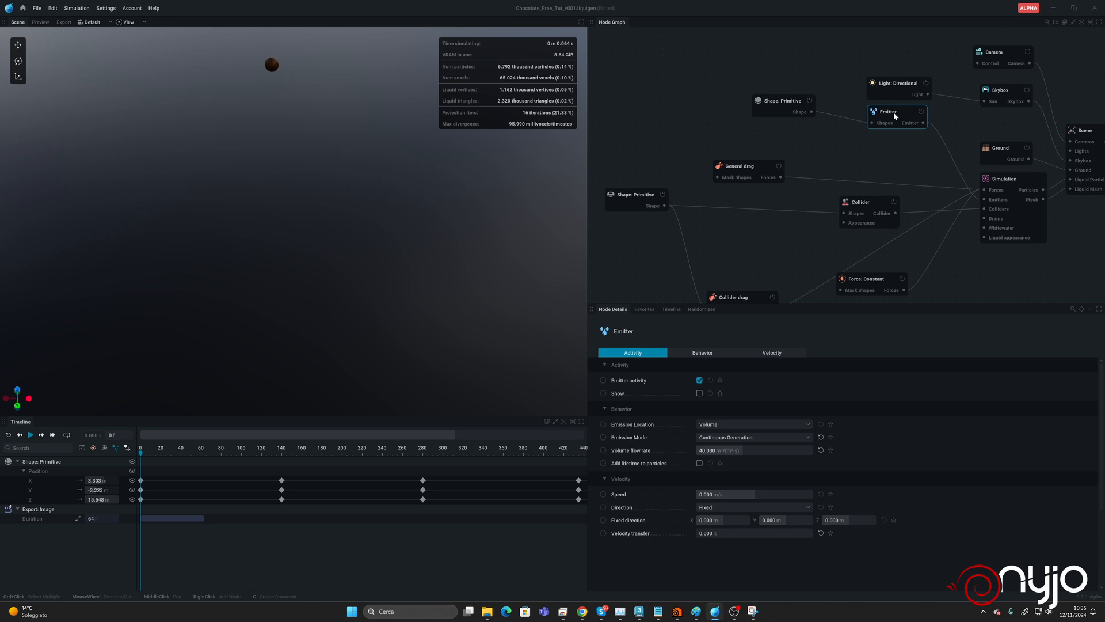
{"action": "left_click_drag", "start_coordinate": [776, 100], "coordinate": [787, 110]}
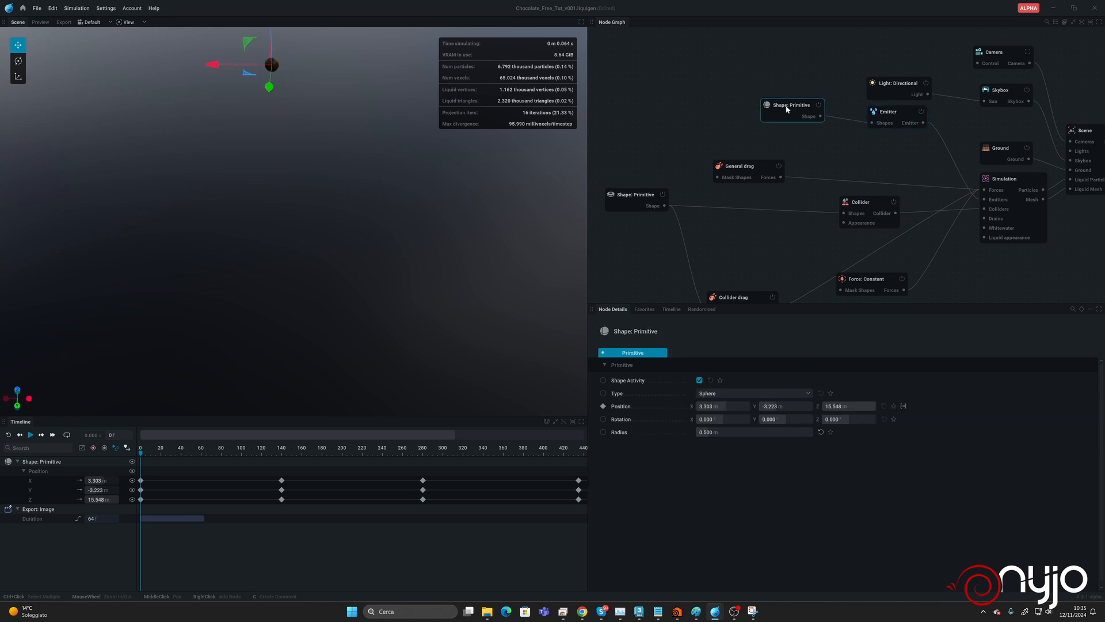
{"action": "left_click", "coordinate": [899, 110], "text": "ctrl"}
{"action": "key", "text": "ctrl+c"}
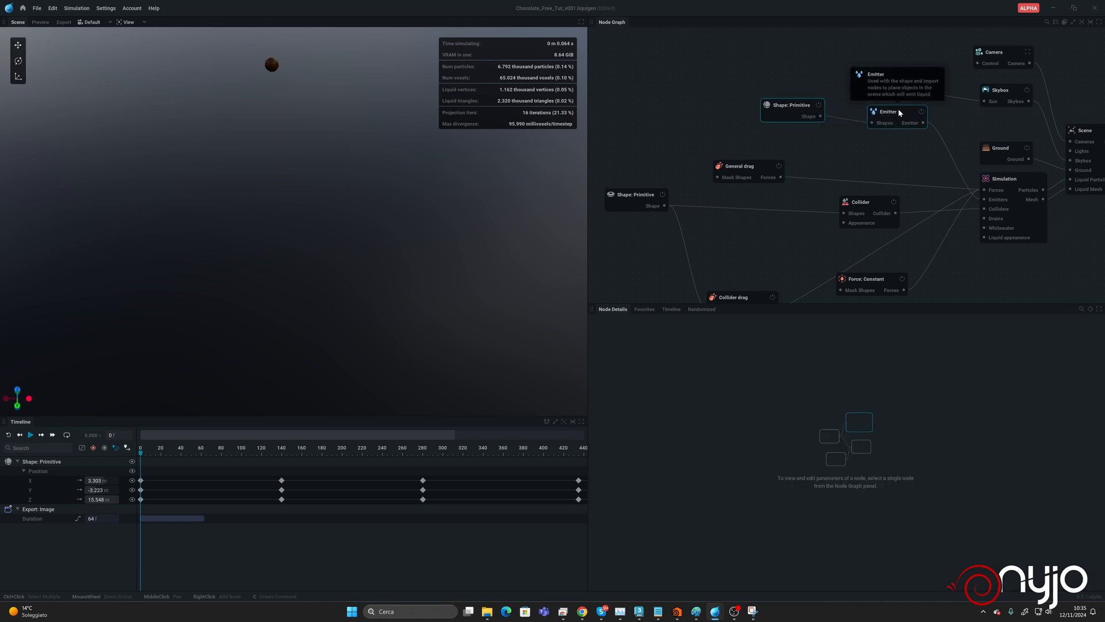
{"action": "key", "text": "ctrl+v"}
{"action": "left_click_drag", "start_coordinate": [932, 118], "coordinate": [794, 139]}
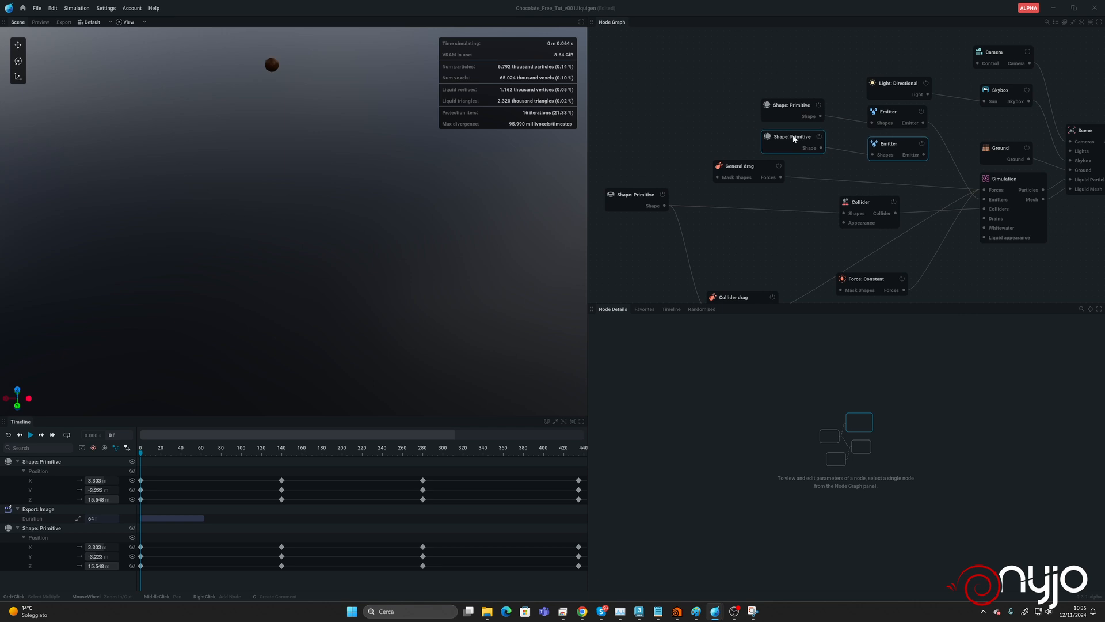
Move the directional light node up and align both Emitter nodes with their sphere shapes.
{"action": "left_click_drag", "start_coordinate": [887, 86], "coordinate": [894, 66]}
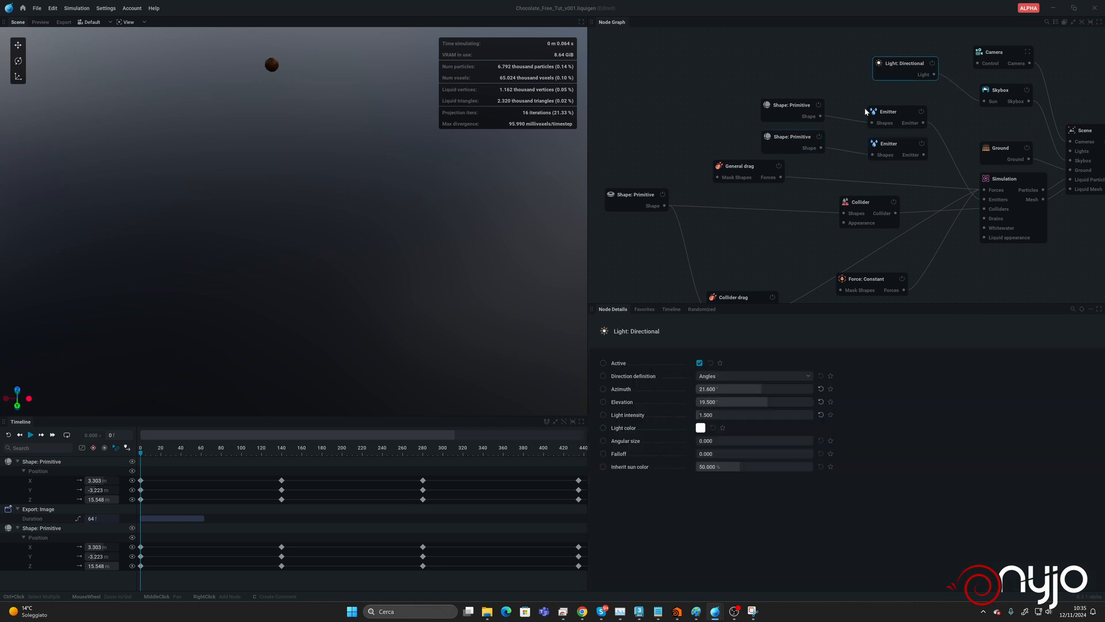
{"action": "left_click_drag", "start_coordinate": [893, 114], "coordinate": [893, 109]}
{"action": "left_click_drag", "start_coordinate": [796, 105], "coordinate": [796, 103]}
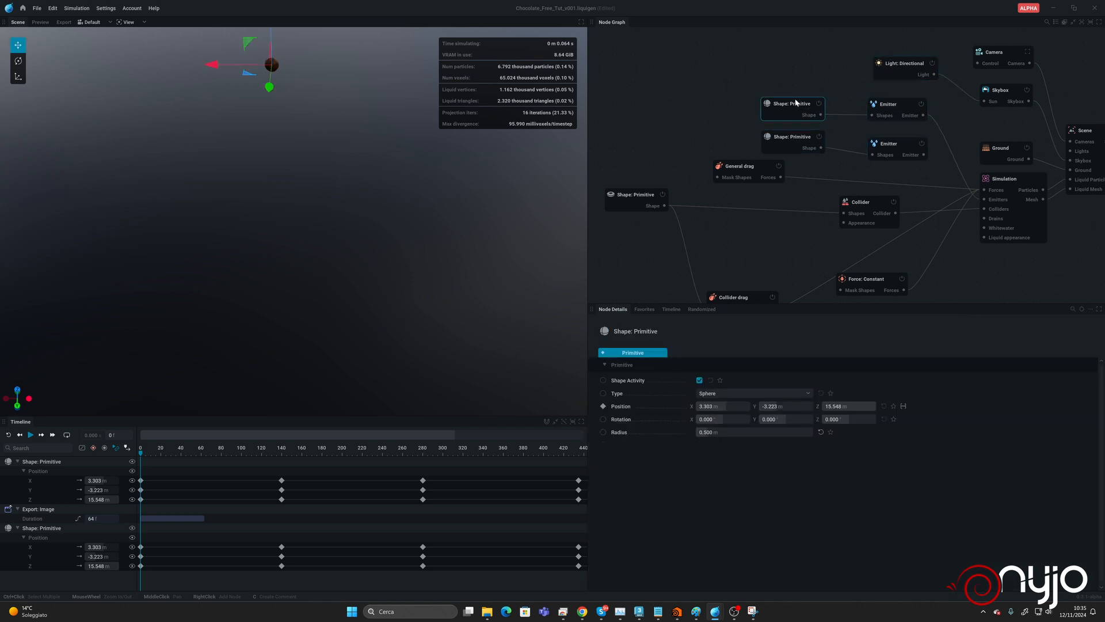
{"action": "left_click", "coordinate": [797, 139]}
{"action": "left_click_drag", "start_coordinate": [894, 145], "coordinate": [895, 139]}
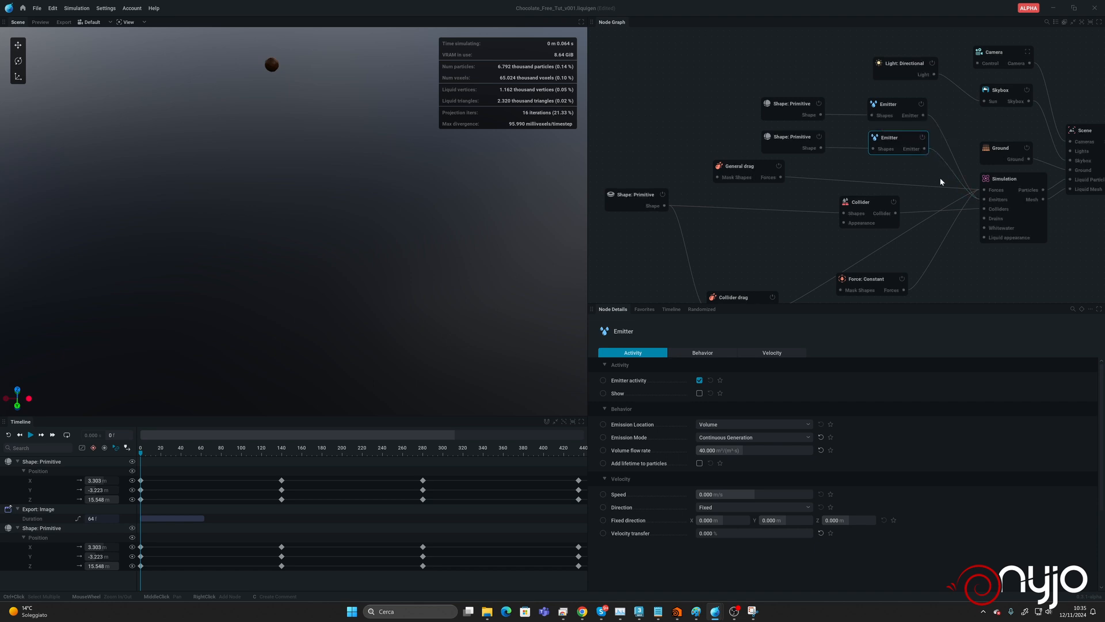
Move the duplicated sphere at frame 0 to about X -4.054 m and Y 7.389 m, and run the simulation briefly to check both streams.
{"action": "left_click", "coordinate": [798, 138]}
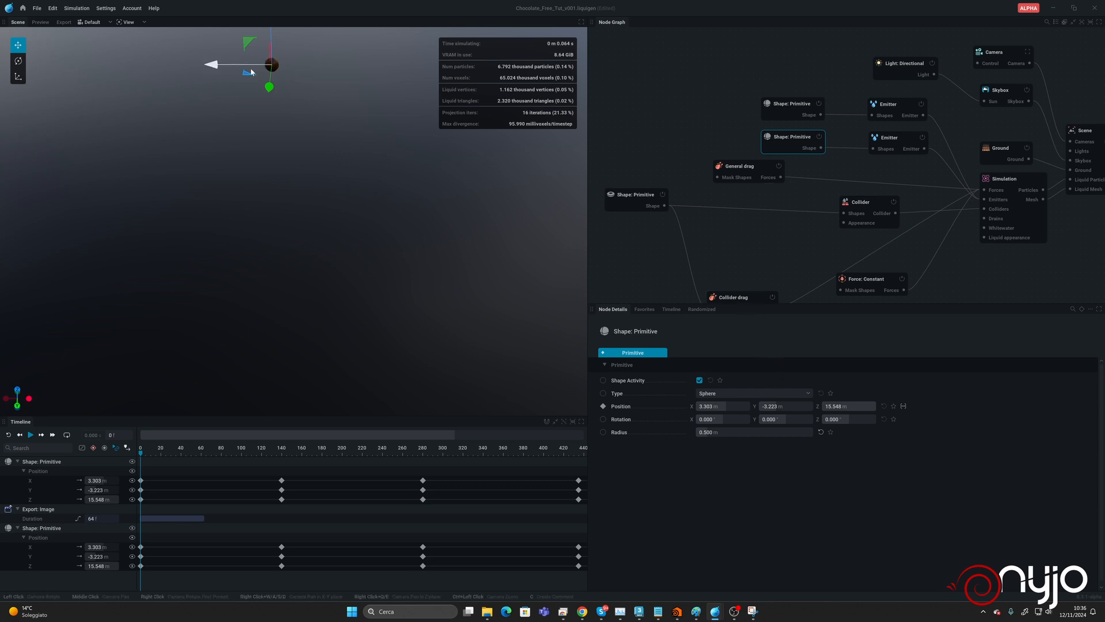
{"action": "left_click_drag", "start_coordinate": [247, 74], "coordinate": [351, 133]}
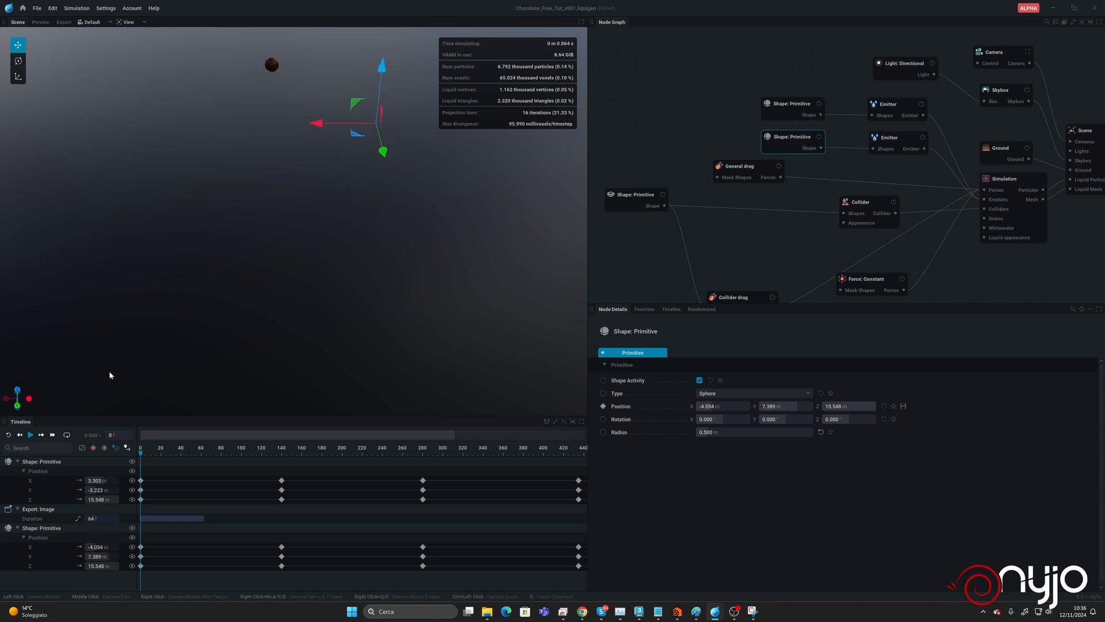
{"action": "left_click", "coordinate": [30, 435]}
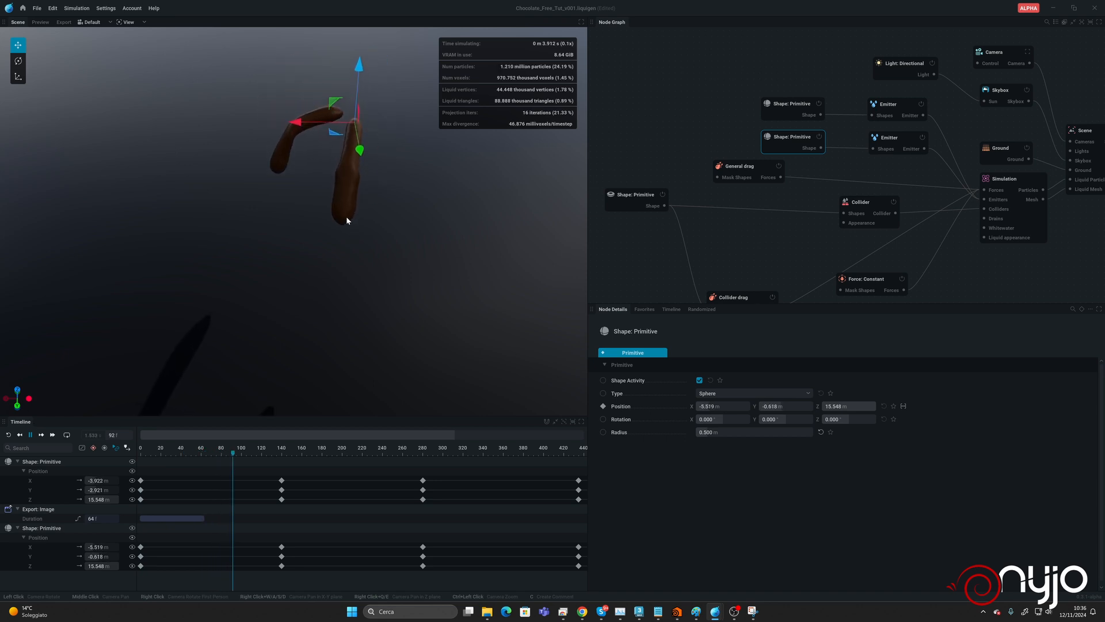
{"action": "key", "text": "space"}
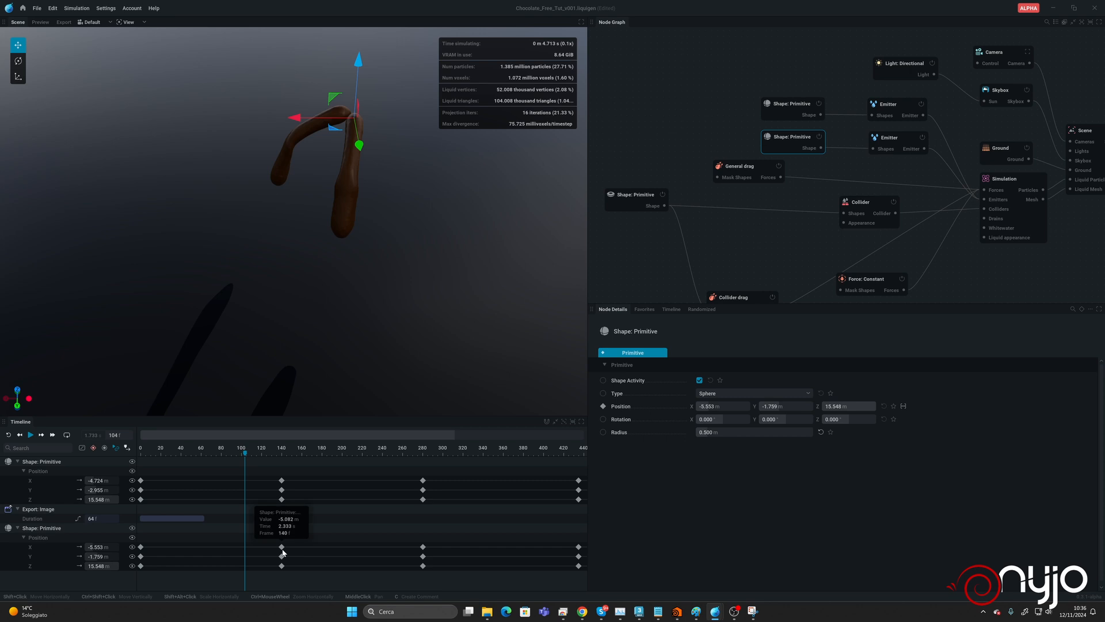
Set the duplicated sphere's position keyframe at frame 140 to X -9.872, Y 9.581 and Z 10.942 m.
{"action": "left_click", "coordinate": [282, 453]}
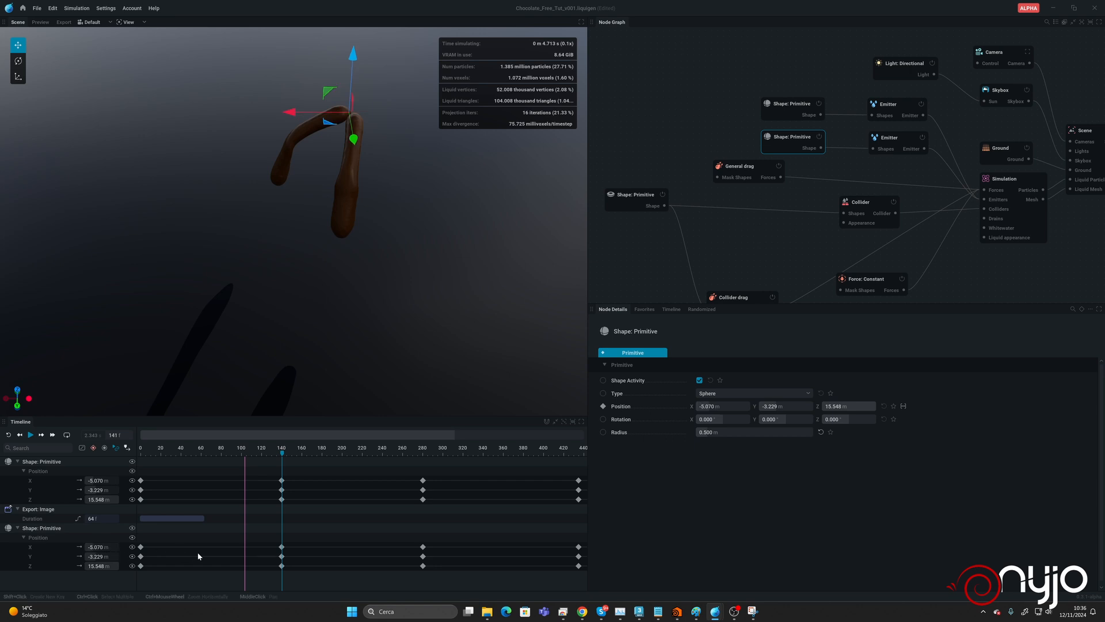
{"action": "left_click", "coordinate": [282, 547]}
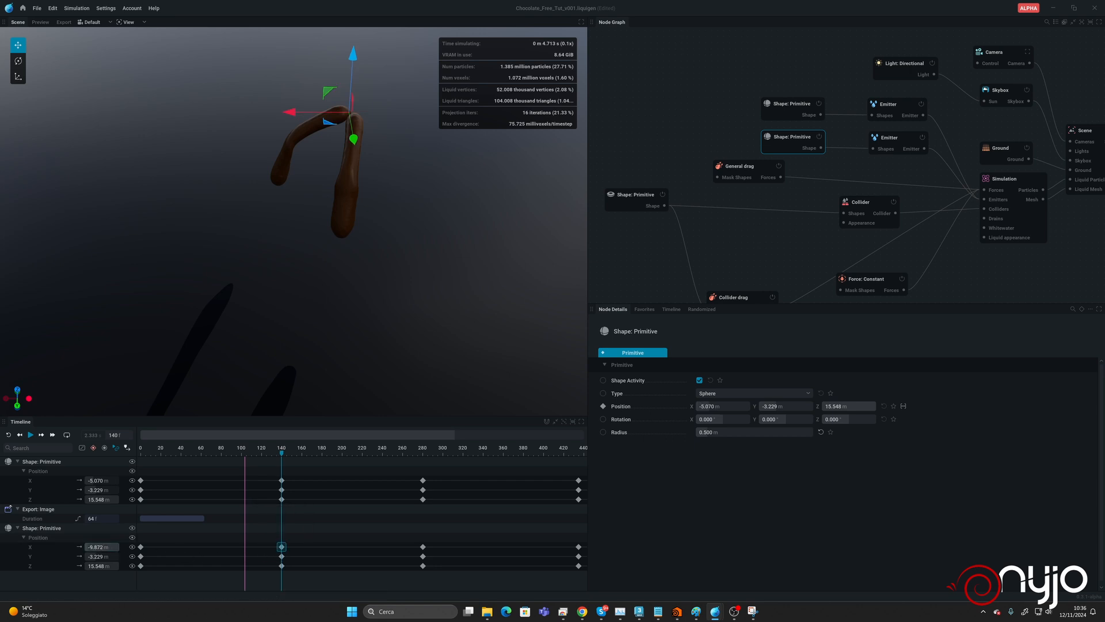
{"action": "key", "text": "Return"}
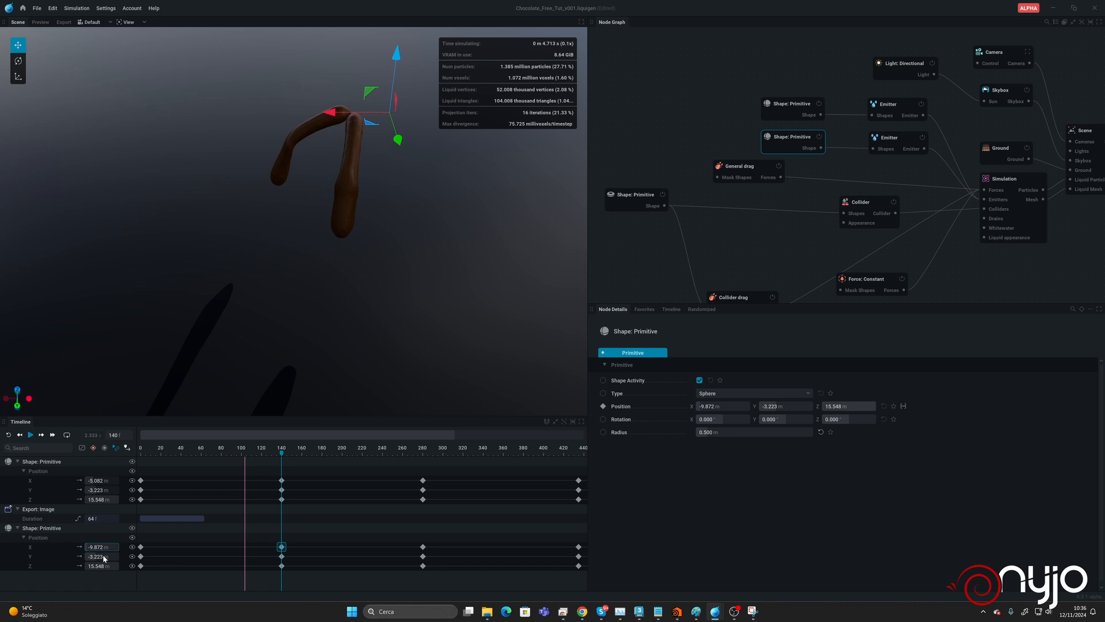
{"action": "left_click_drag", "start_coordinate": [105, 557], "coordinate": [152, 557]}
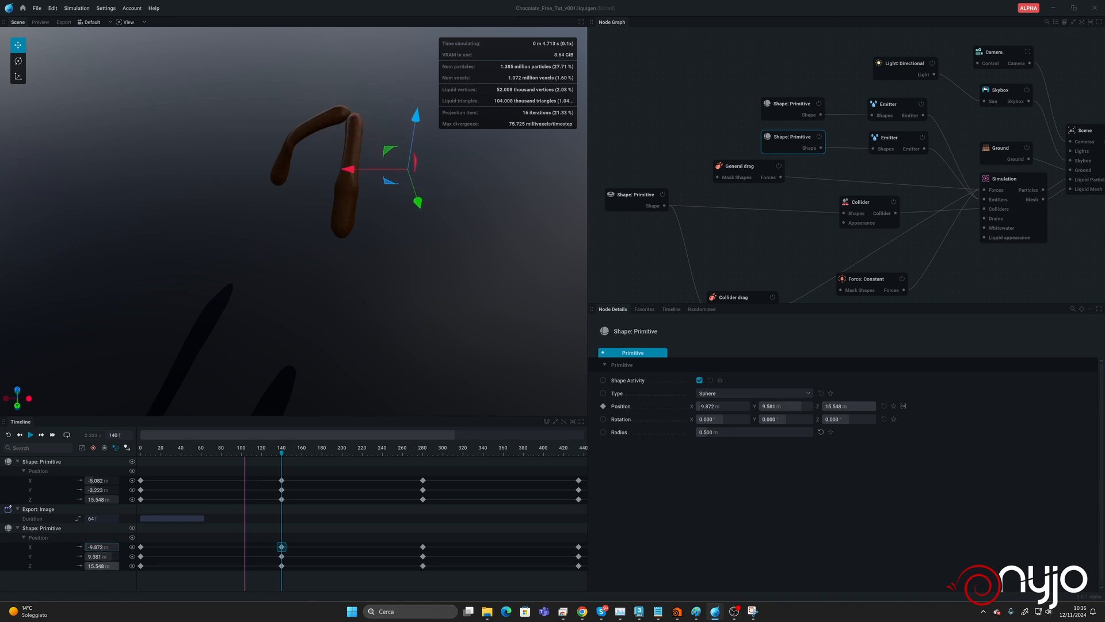
{"action": "left_click_drag", "start_coordinate": [91, 566], "coordinate": [70, 566]}
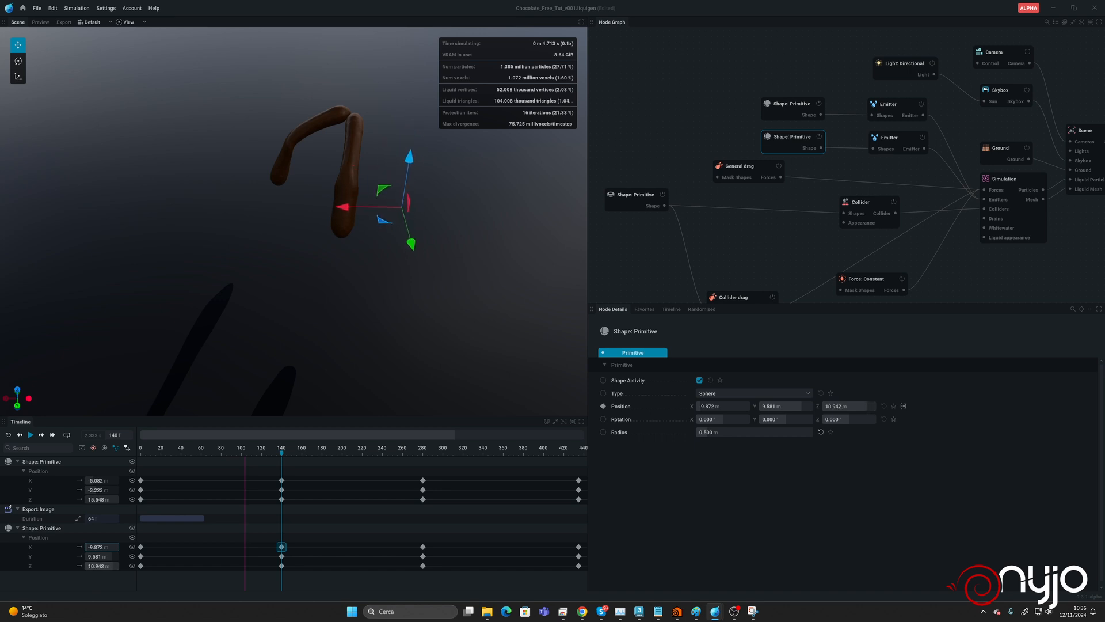
Set the duplicated sphere's position keyframe at frame 280 to X 2.013, Y 5.556 and Z 18.548 m.
{"action": "left_click_drag", "start_coordinate": [285, 454], "coordinate": [423, 455]}
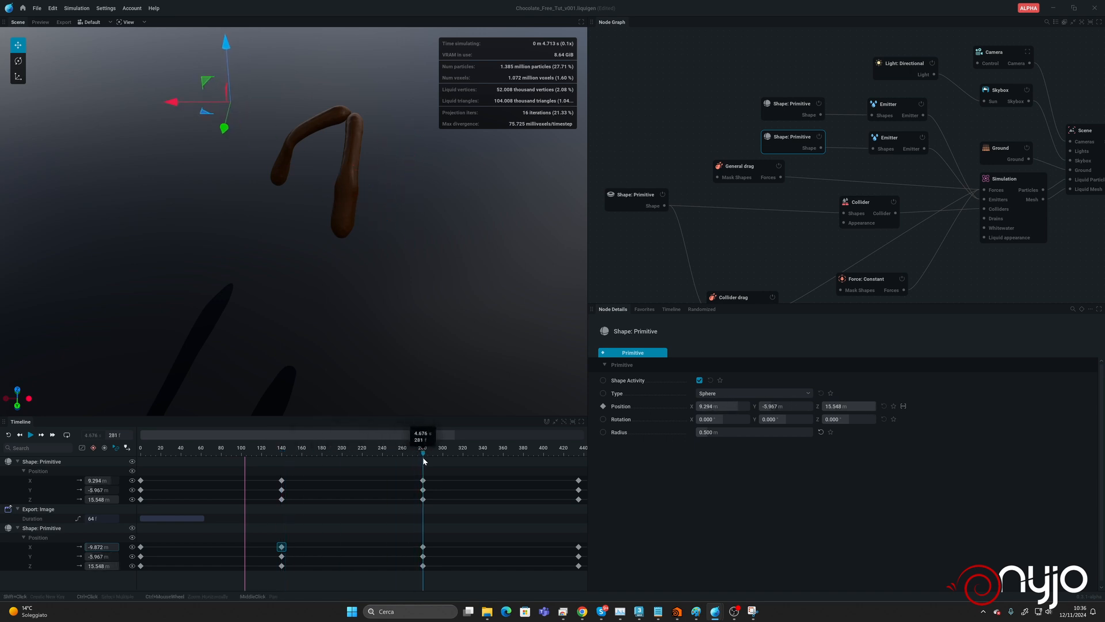
{"action": "left_click", "coordinate": [424, 547]}
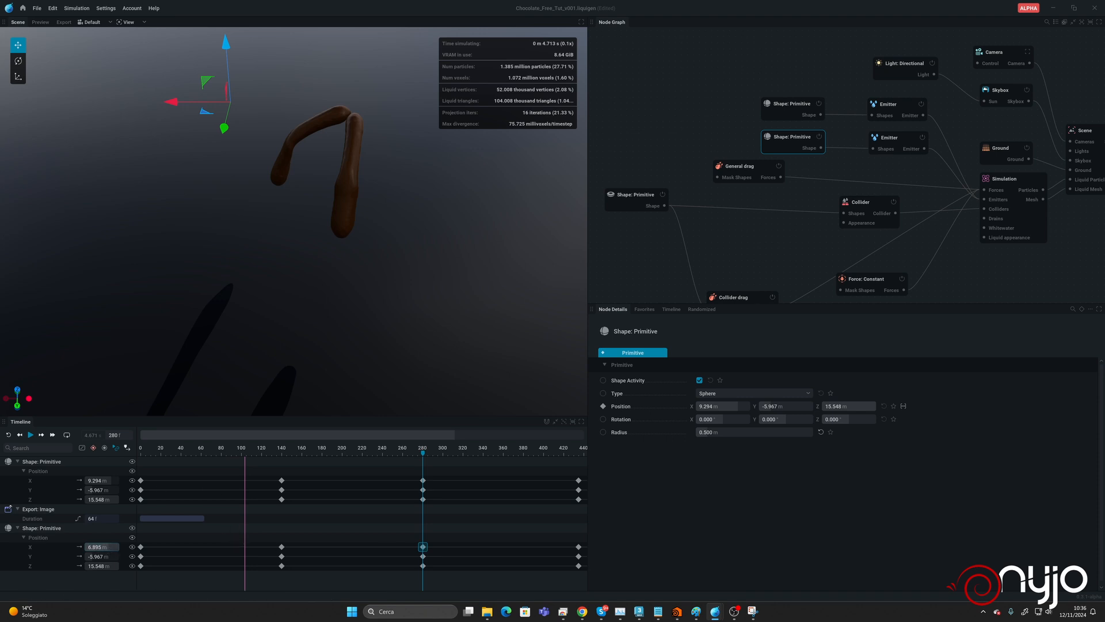
{"action": "left_click_drag", "start_coordinate": [101, 547], "coordinate": [91, 566]}
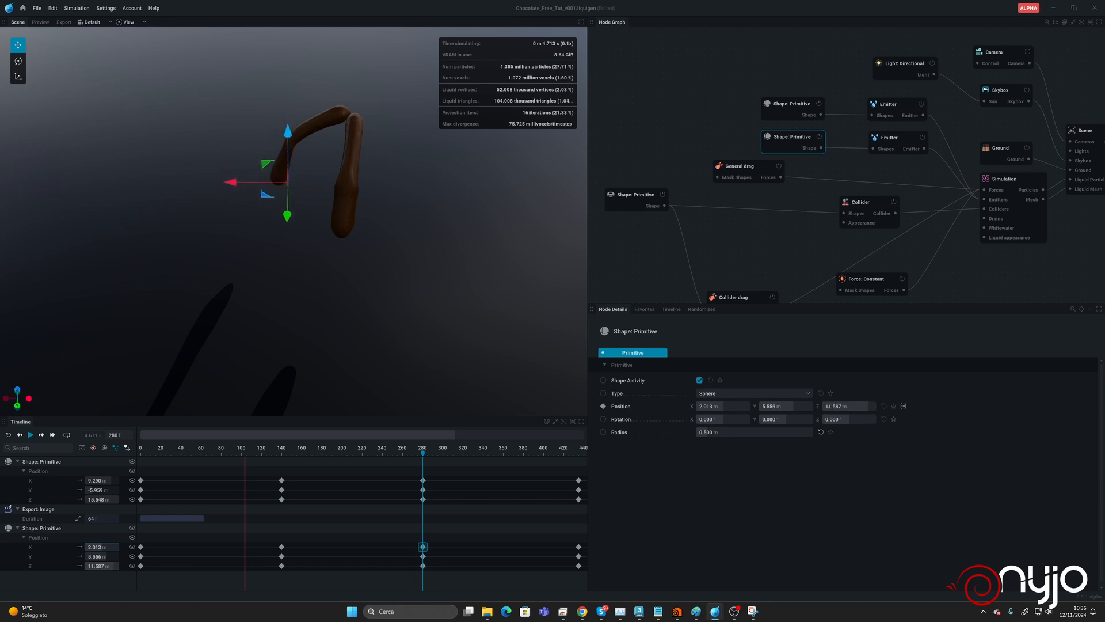
{"action": "key", "text": "ctrl+z"}
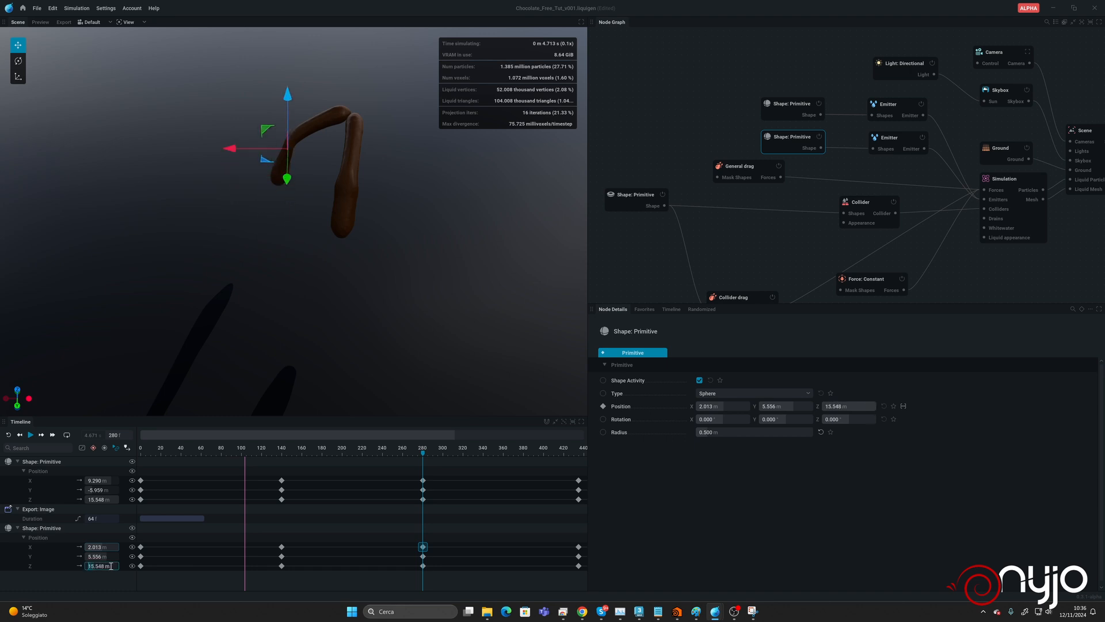
{"action": "key", "text": "Return"}
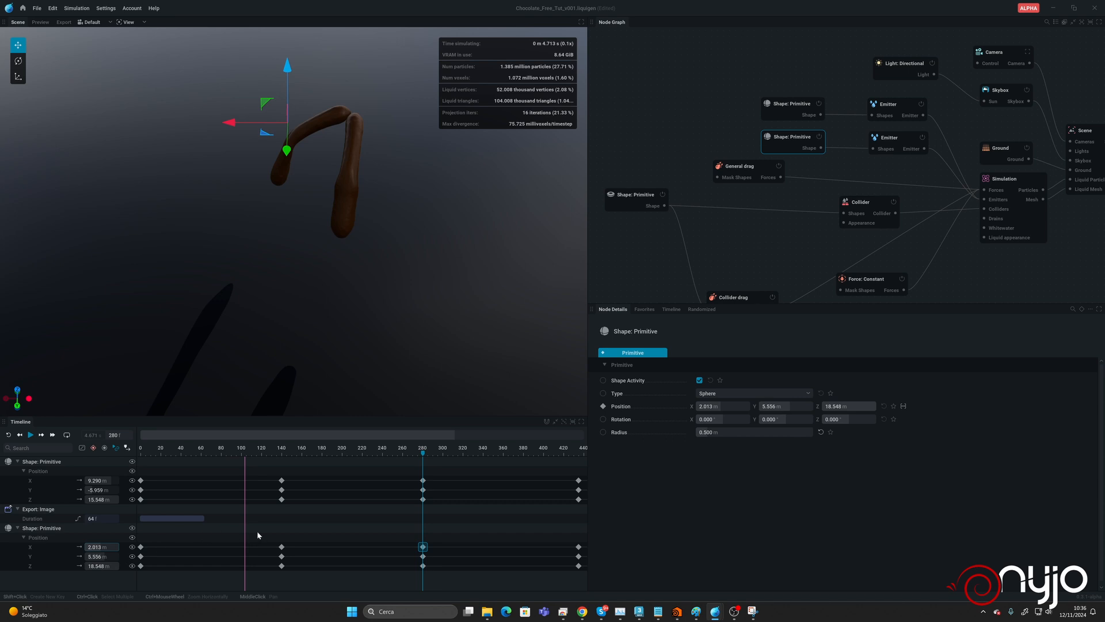
Set the duplicated sphere's position keyframe at frame 435 to X 2.777, Y -3.611 and Z 9.829 m.
{"action": "middle_click_drag", "start_coordinate": [541, 524], "coordinate": [359, 522]}
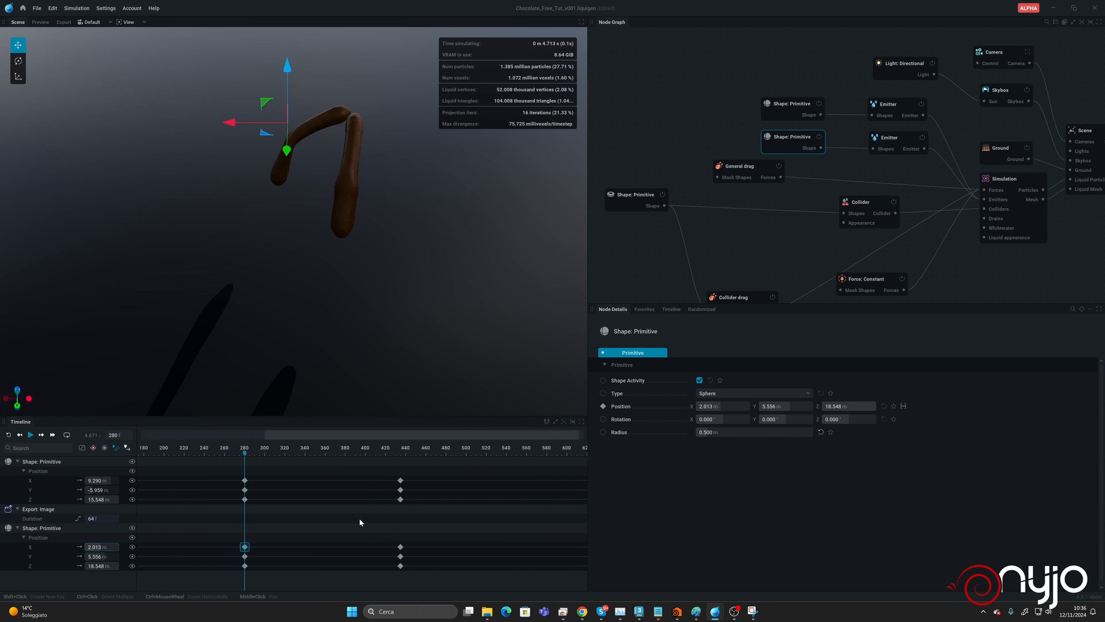
{"action": "left_click", "coordinate": [400, 547]}
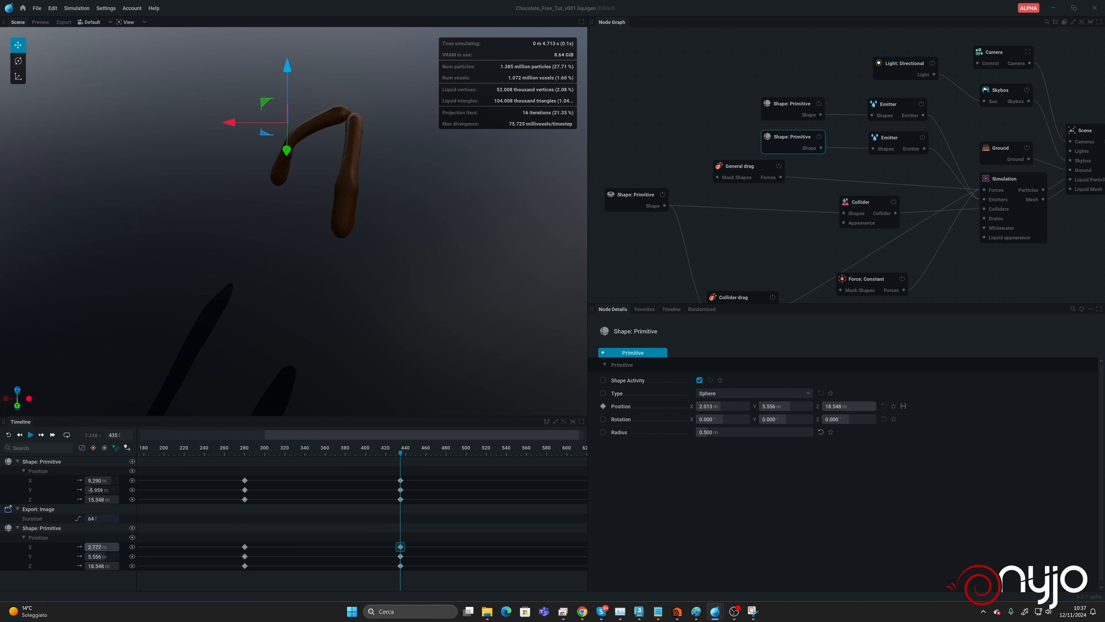
{"action": "left_click_drag", "start_coordinate": [101, 547], "coordinate": [104, 548]}
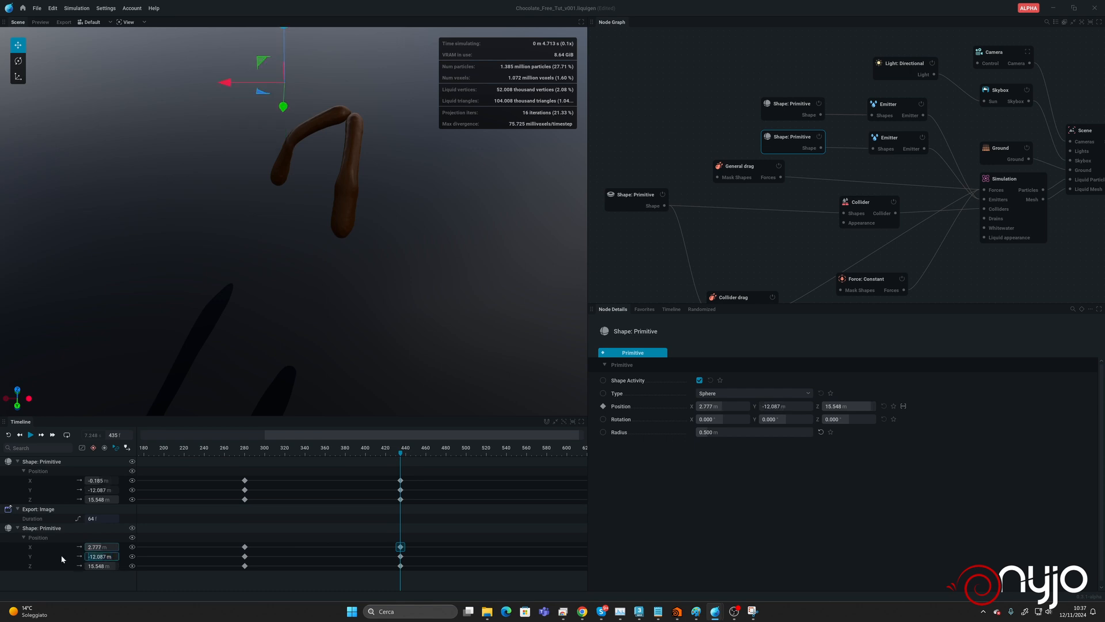
{"action": "left_click_drag", "start_coordinate": [98, 558], "coordinate": [96, 567]}
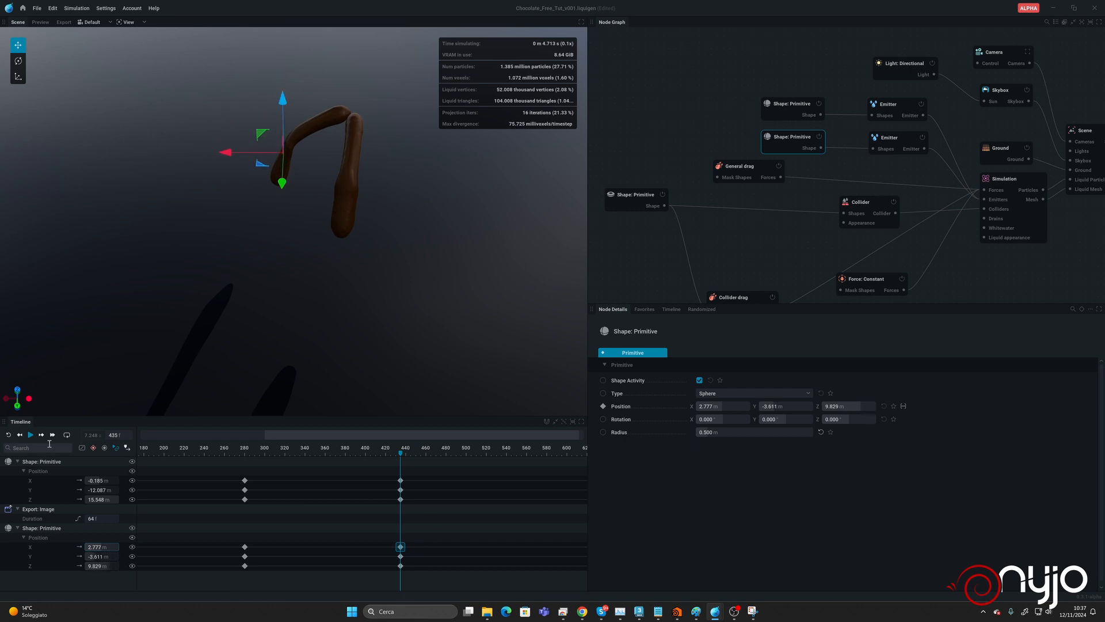
Run the simulation from the start to check both chocolate streams from several angles, and save the project.
{"action": "left_click", "coordinate": [8, 437]}
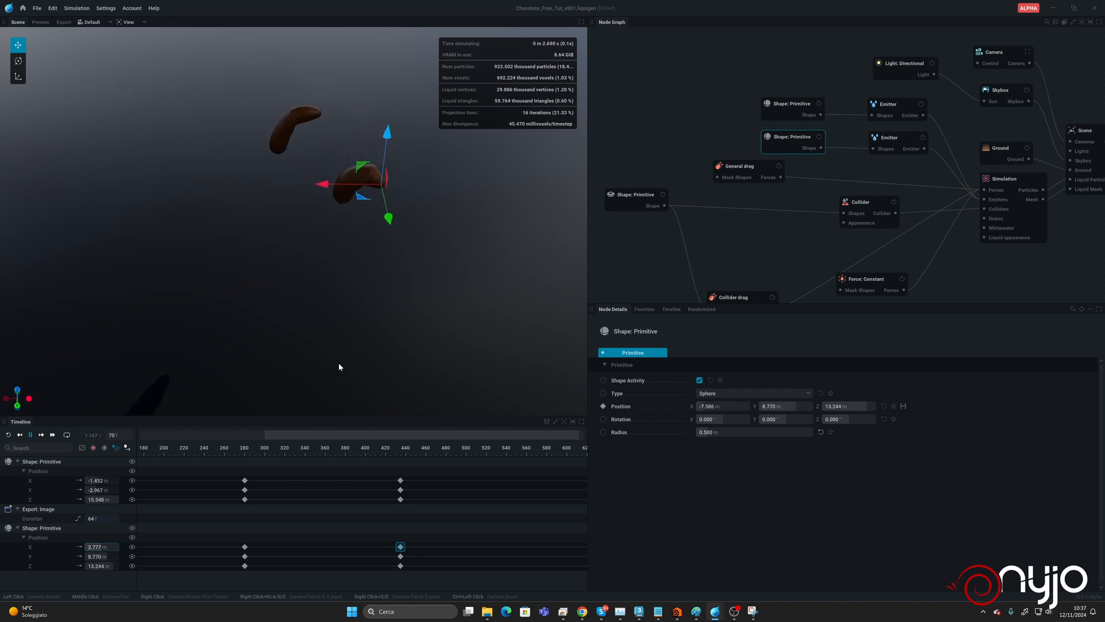
{"action": "left_click_drag", "start_coordinate": [375, 315], "coordinate": [403, 299]}
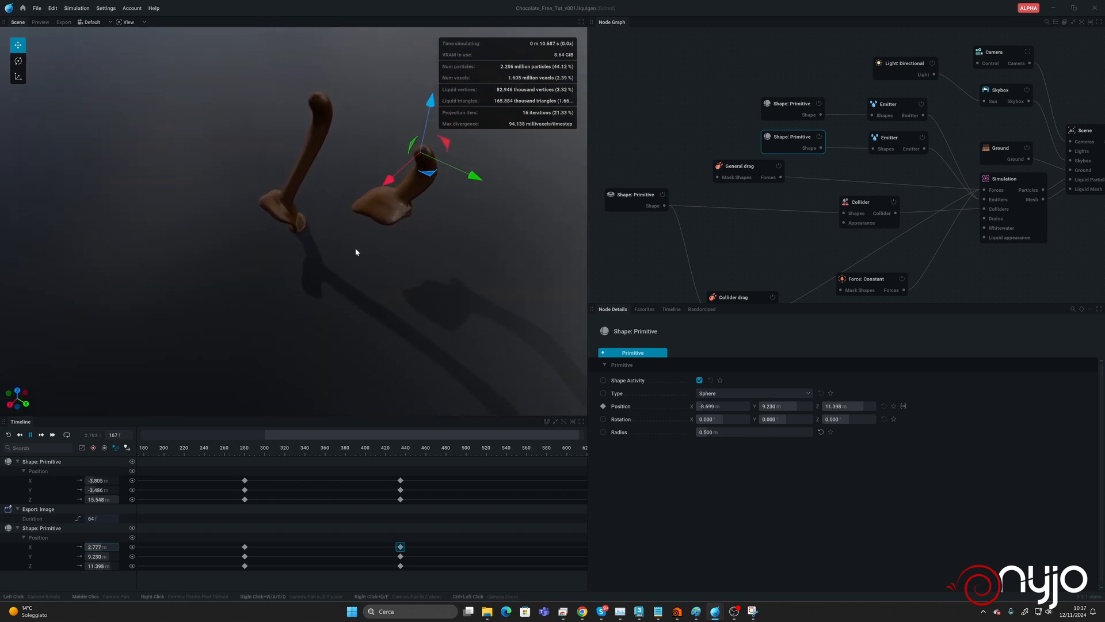
{"action": "mouse_move", "coordinate": [355, 248]}
{"action": "left_mouse_down"}
{"action": "mouse_move", "coordinate": [403, 254]}
{"action": "mouse_move", "coordinate": [352, 247]}
{"action": "mouse_move", "coordinate": [398, 254]}
{"action": "mouse_move", "coordinate": [305, 222]}
{"action": "mouse_move", "coordinate": [368, 247]}
{"action": "mouse_move", "coordinate": [426, 242]}
{"action": "mouse_move", "coordinate": [349, 235]}
{"action": "mouse_move", "coordinate": [423, 236]}
{"action": "mouse_move", "coordinate": [360, 263]}
{"action": "left_mouse_up"}
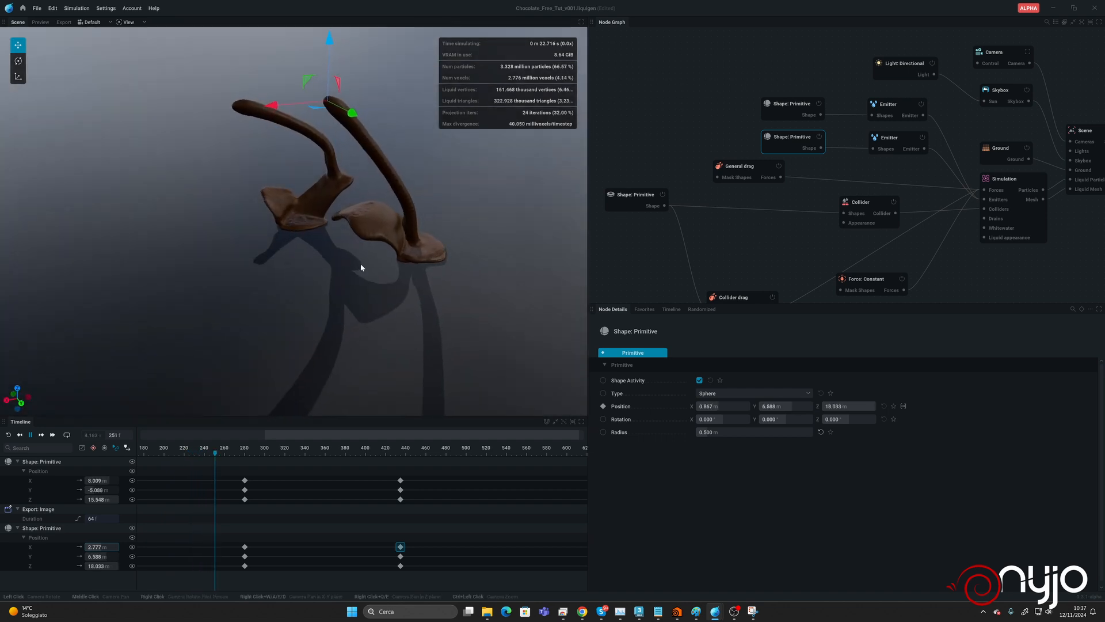
{"action": "key", "text": "ctrl+s"}
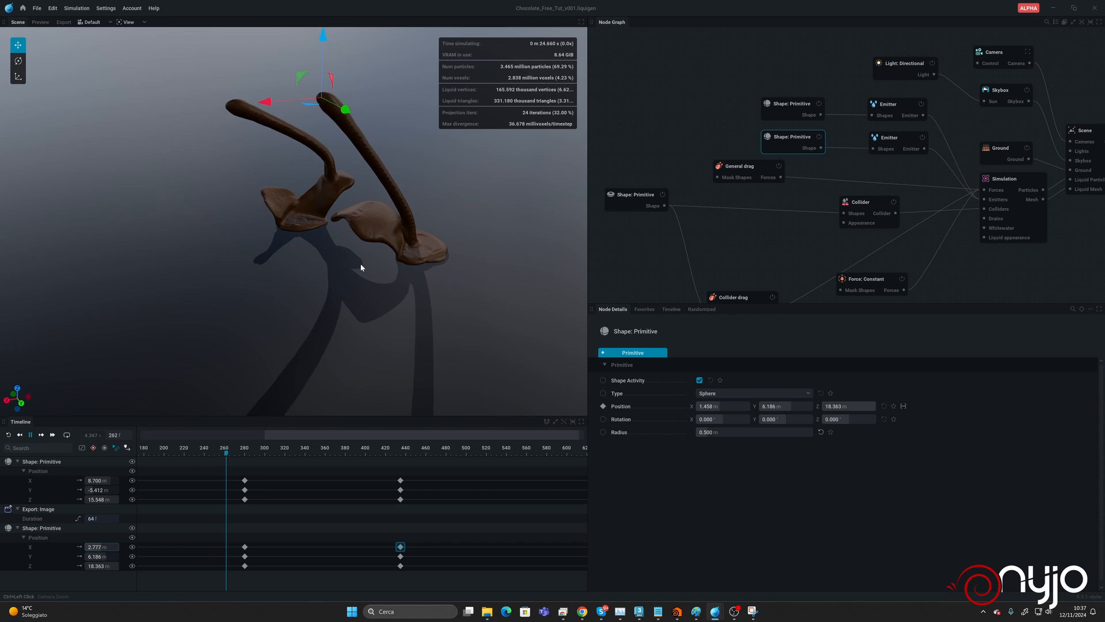
{"action": "left_click_drag", "start_coordinate": [346, 230], "coordinate": [190, 236]}
{"action": "left_click_drag", "start_coordinate": [311, 207], "coordinate": [323, 228]}
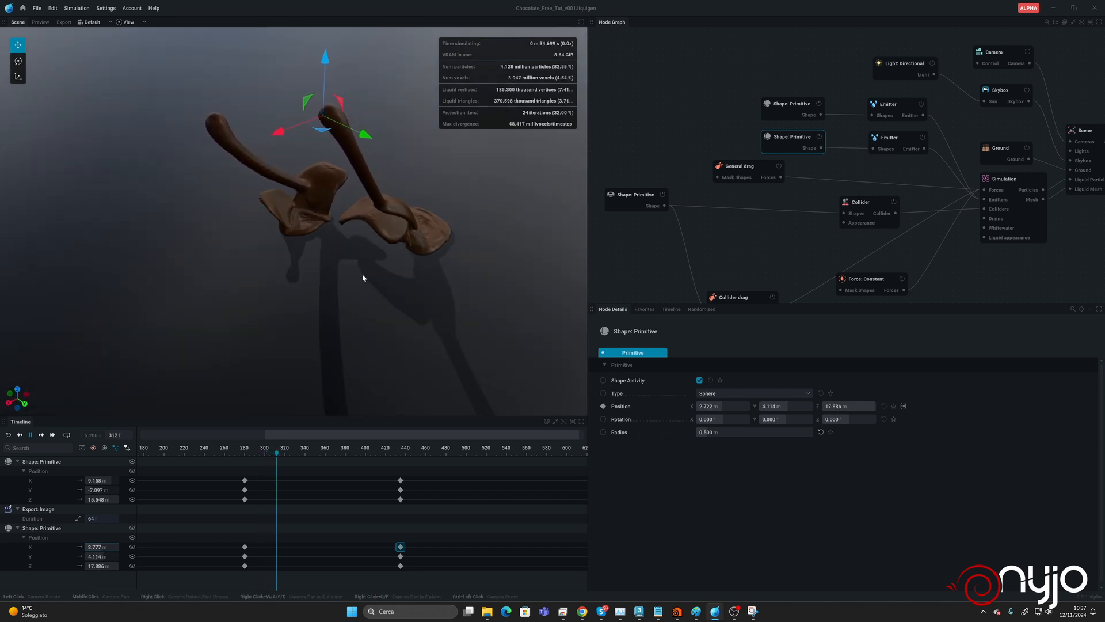
{"action": "left_click_drag", "start_coordinate": [363, 275], "coordinate": [308, 273]}
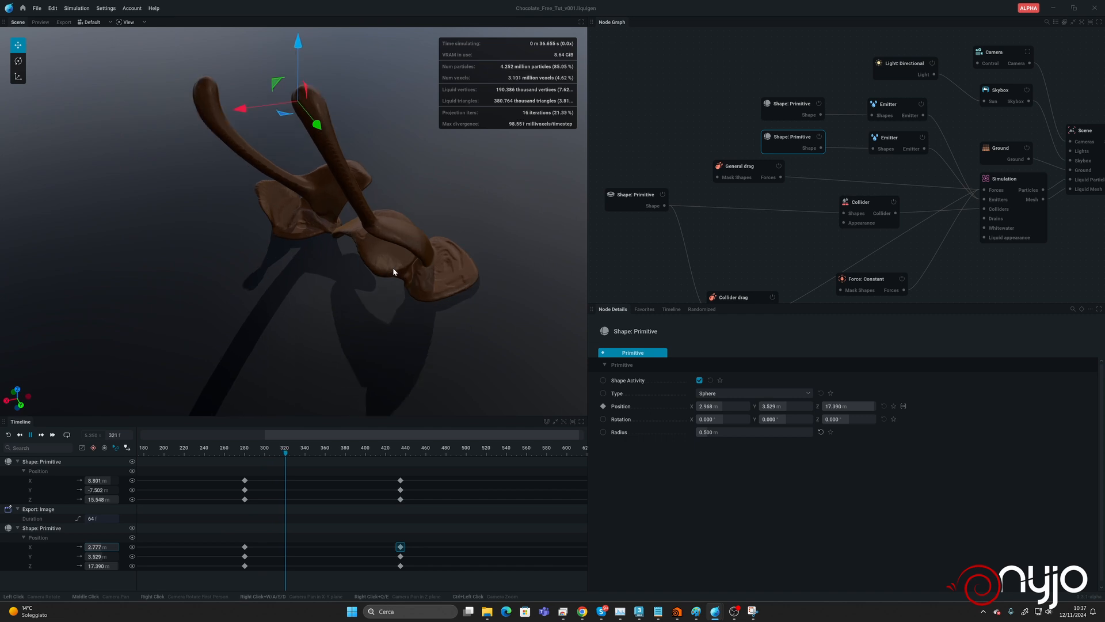
{"action": "left_click_drag", "start_coordinate": [393, 267], "coordinate": [274, 274]}
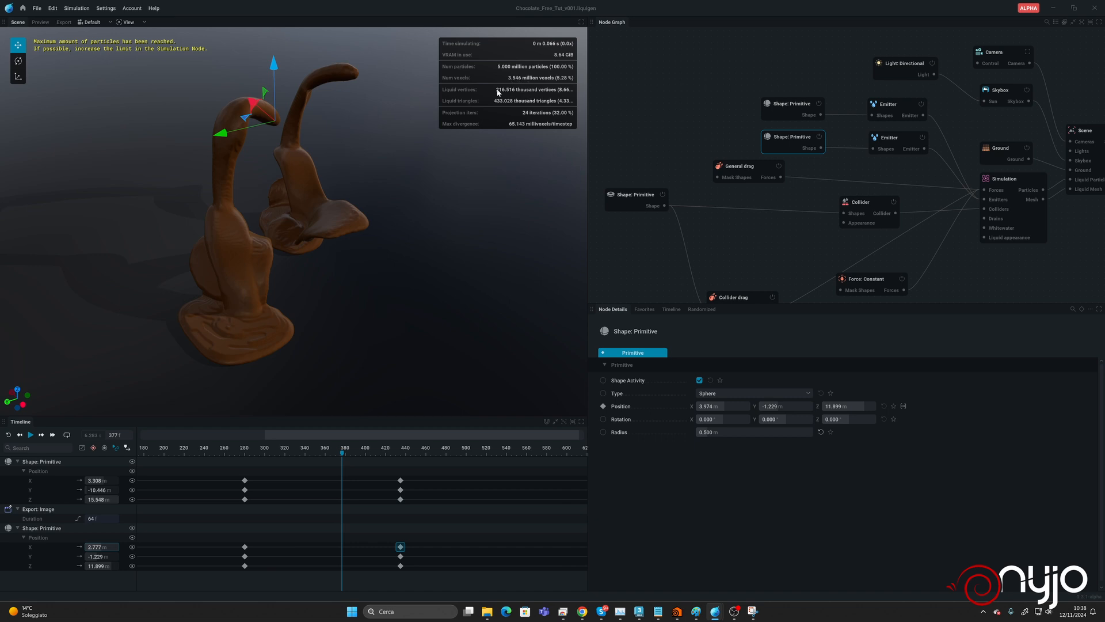
Reset the simulation, raise its limits to 25 million particles and 10 million triangles, and apply them.
{"action": "left_click", "coordinate": [8, 435]}
{"action": "left_click", "coordinate": [1023, 176]}
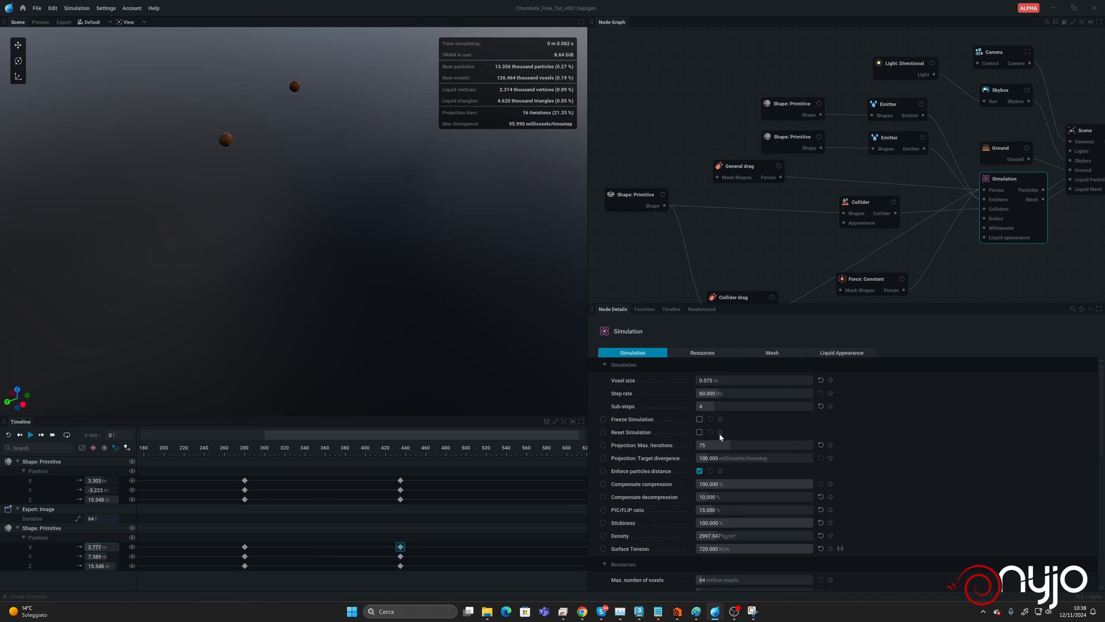
{"action": "scroll", "coordinate": [710, 512], "scroll_direction": "down", "scroll_amount": 3}
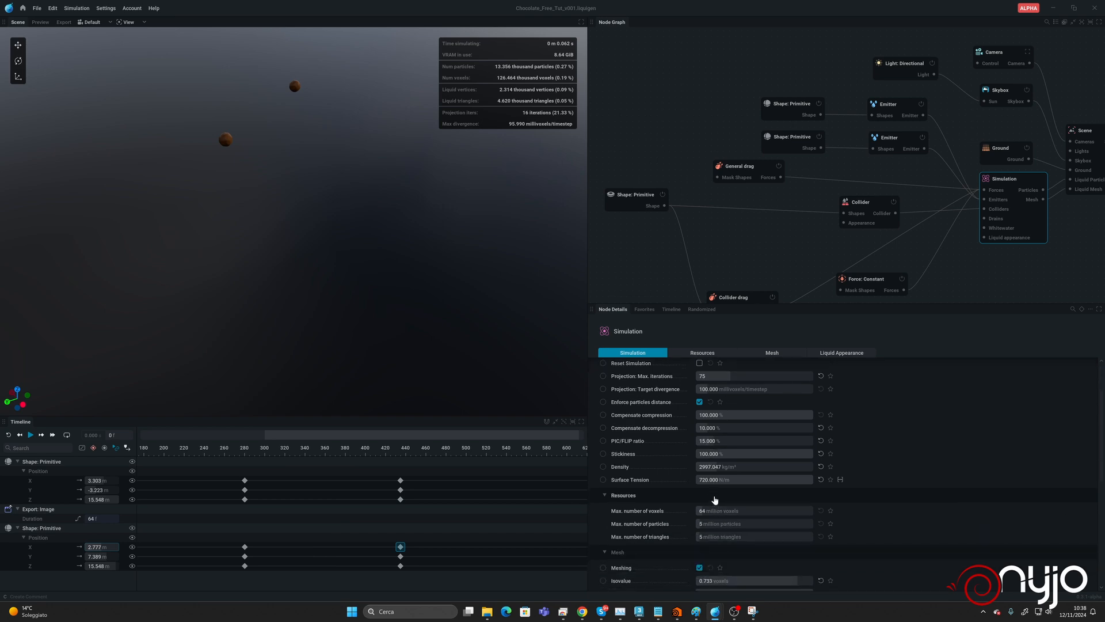
{"action": "left_click", "coordinate": [726, 525]}
{"action": "type", "text": "25"}
{"action": "key", "text": "Return"}
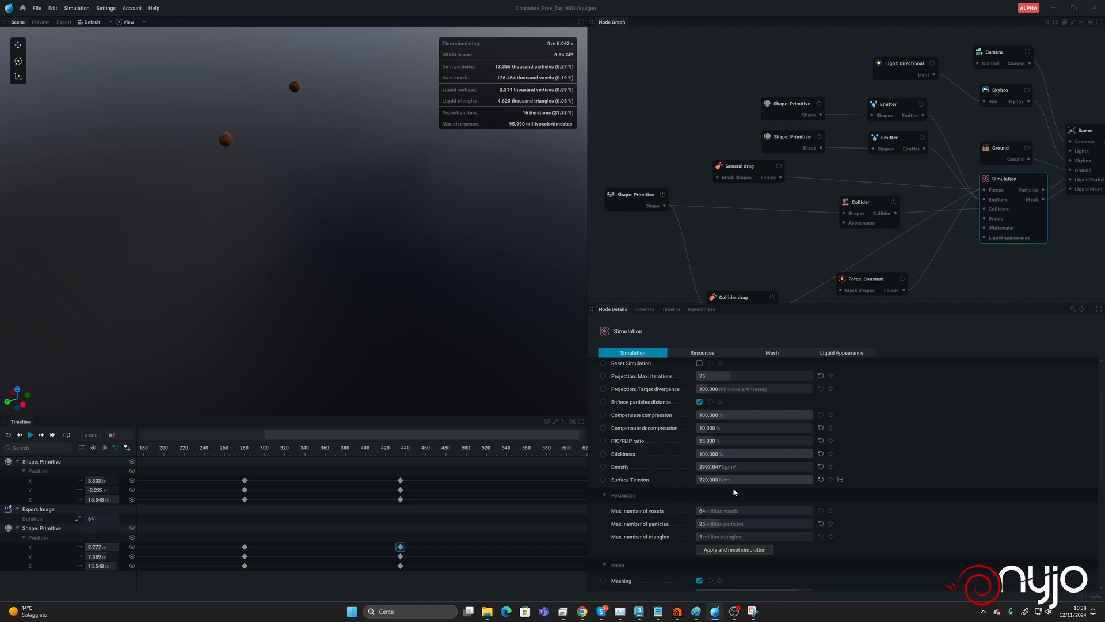
{"action": "left_click", "coordinate": [717, 539]}
{"action": "type", "text": "1"}
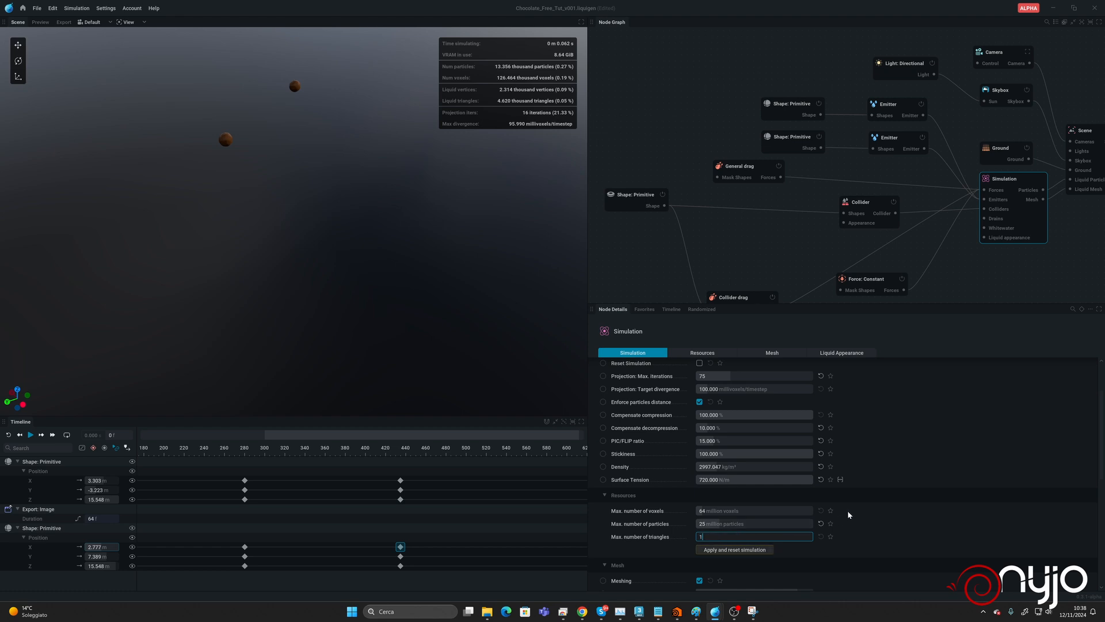
{"action": "type", "text": "0"}
{"action": "left_click", "coordinate": [726, 550]}
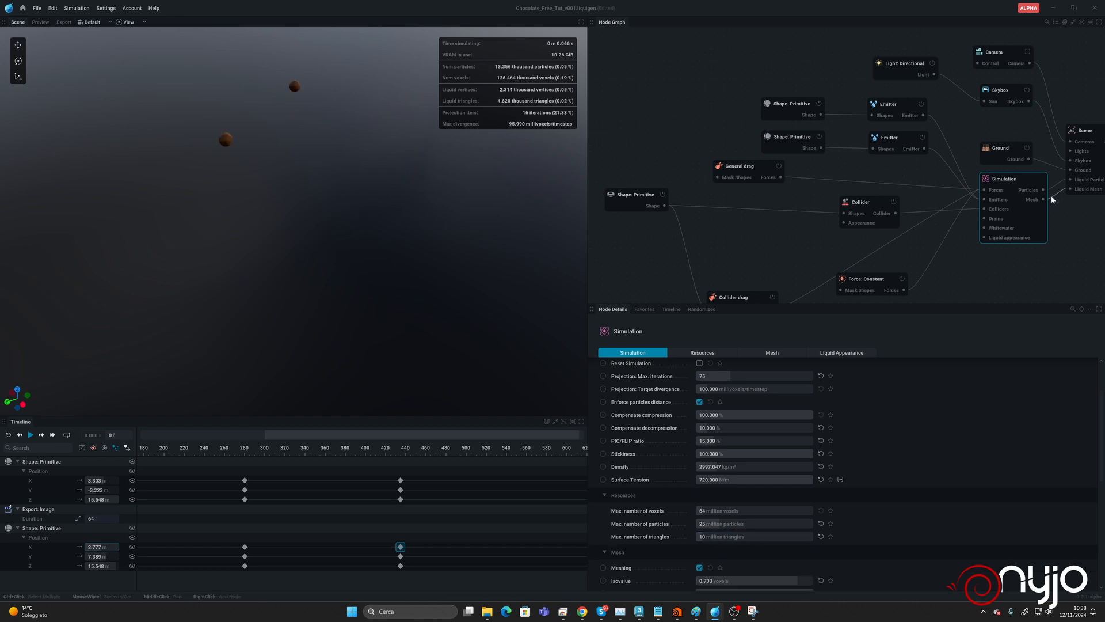
Set the Simulation node's sub-steps to 10.
{"action": "scroll", "coordinate": [749, 397], "scroll_direction": "up", "scroll_amount": 2}
{"action": "left_click", "coordinate": [721, 407]}
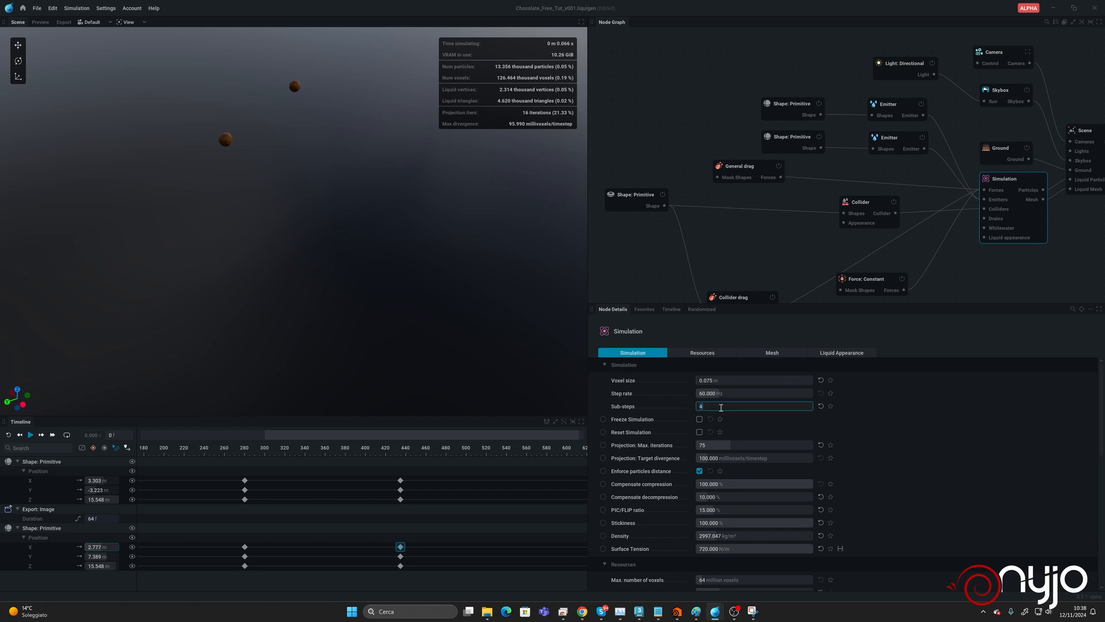
{"action": "type", "text": "10"}
{"action": "key", "text": "Return"}
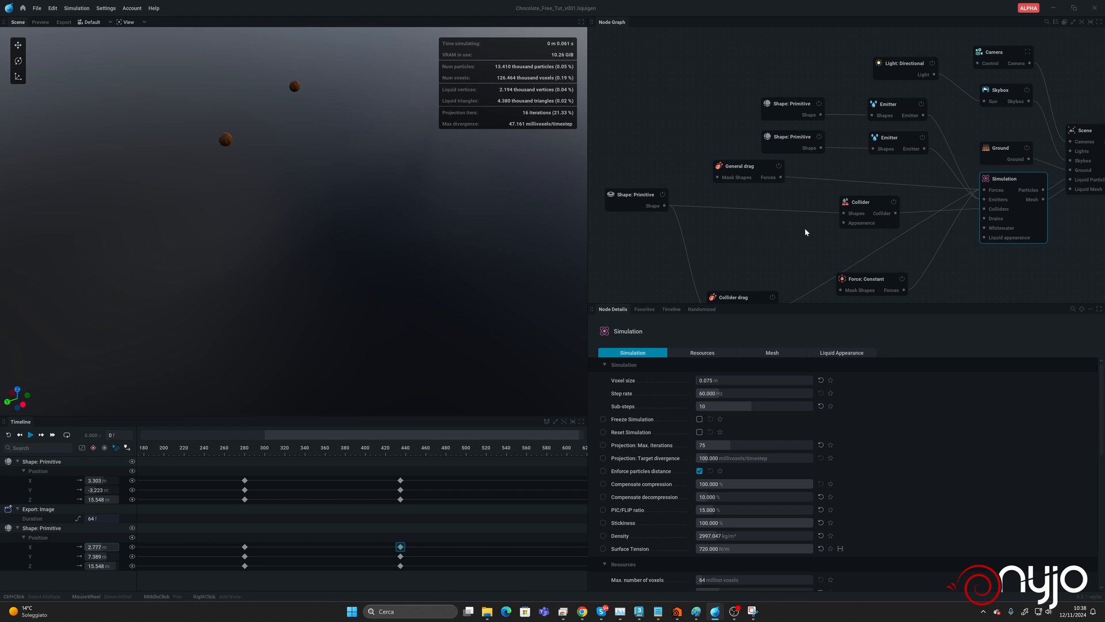
Run the simulation and examine both chocolate streams from different angles.
{"action": "middle_click_drag", "start_coordinate": [800, 237], "coordinate": [666, 217]}
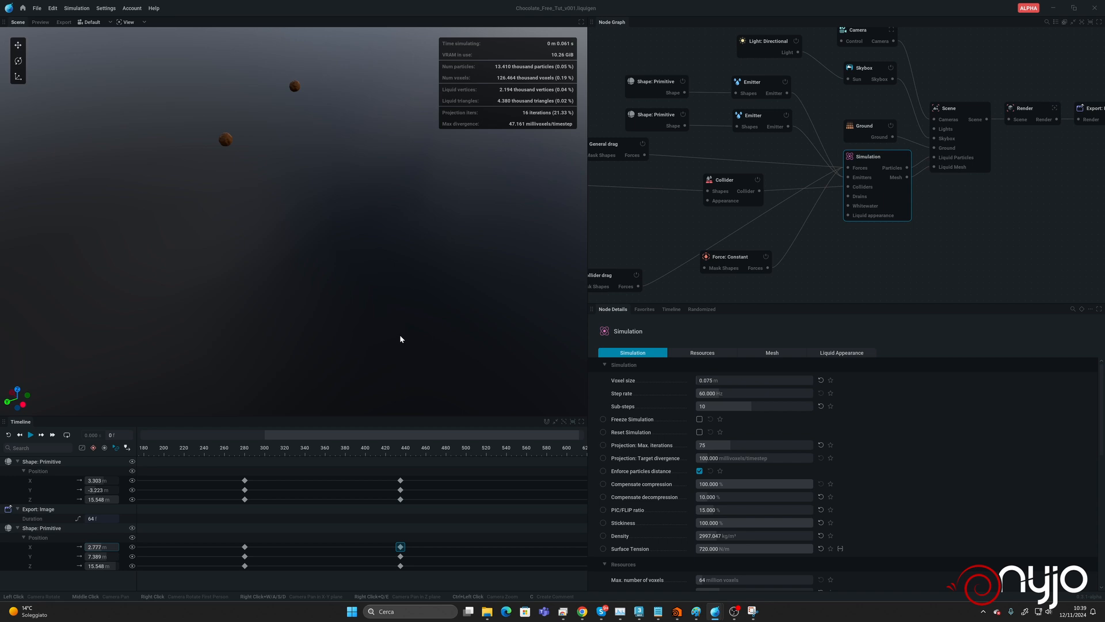
{"action": "key", "text": "space"}
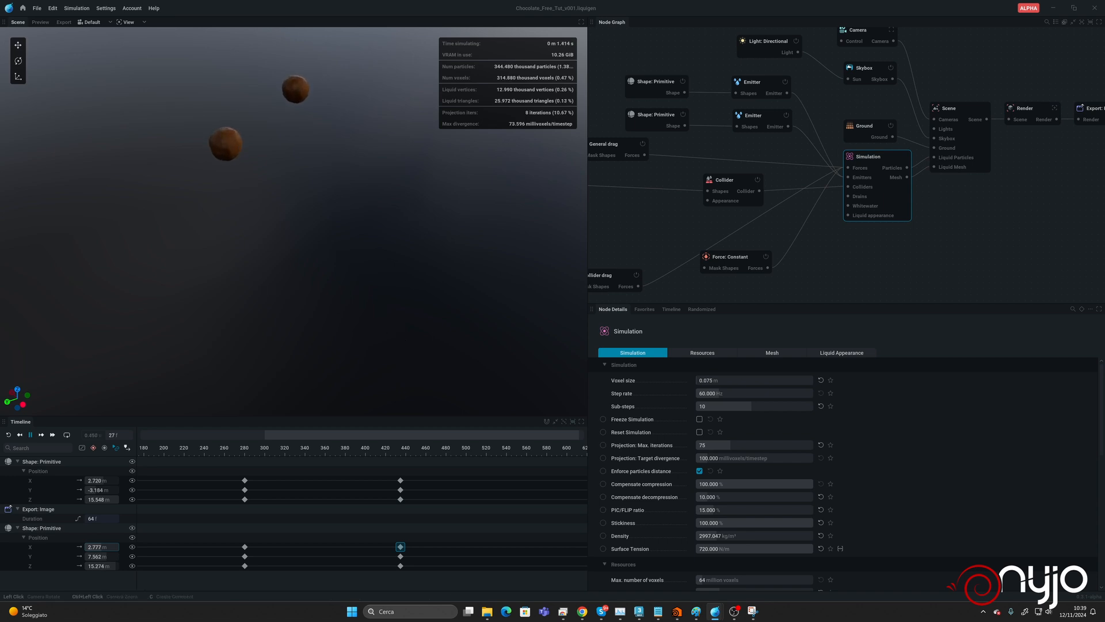
{"action": "left_click_drag", "start_coordinate": [322, 283], "coordinate": [264, 283]}
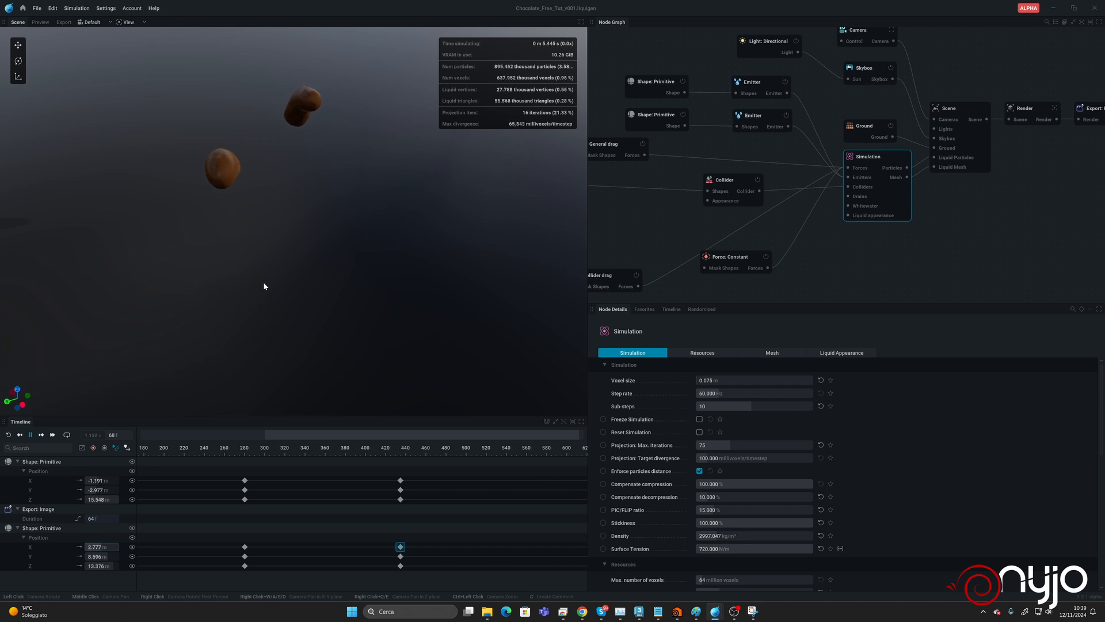
{"action": "left_click_drag", "start_coordinate": [264, 283], "coordinate": [351, 284]}
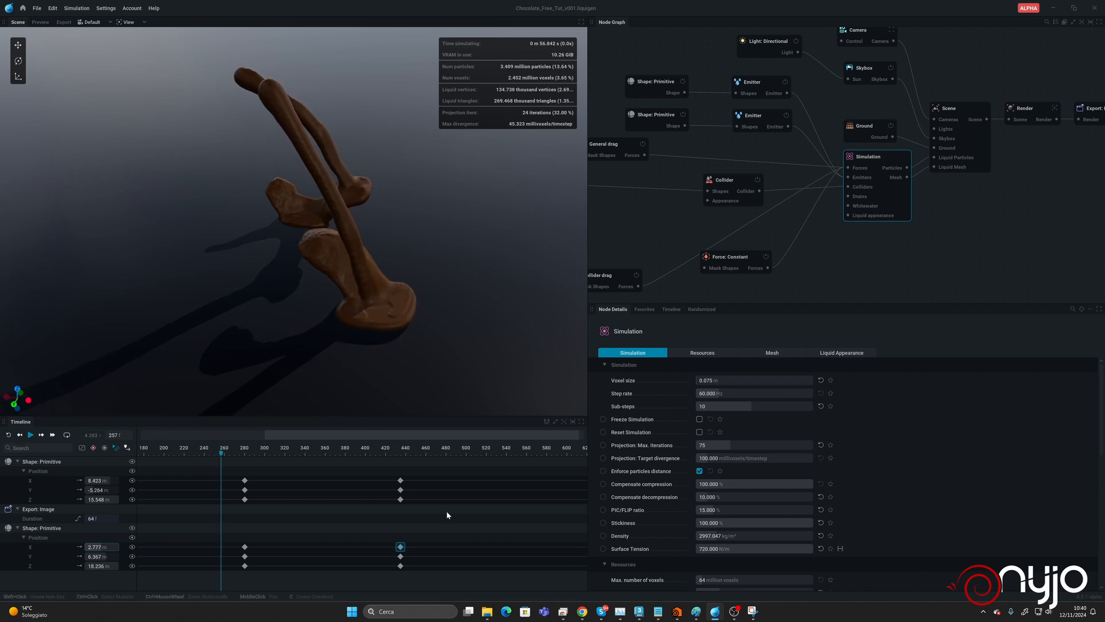
Reset the simulation to frame 0 and enable keyframing of Emitter activity on both Emitter nodes.
{"action": "middle_click_drag", "start_coordinate": [461, 482], "coordinate": [205, 480]}
{"action": "middle_click_drag", "start_coordinate": [412, 490], "coordinate": [345, 485]}
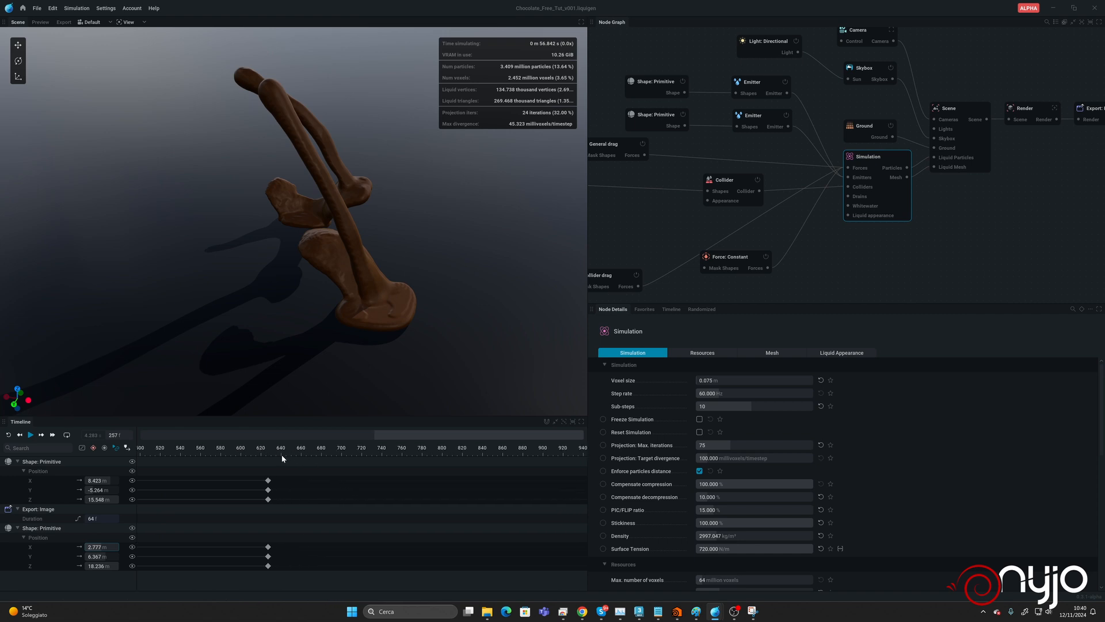
{"action": "left_click", "coordinate": [7, 435]}
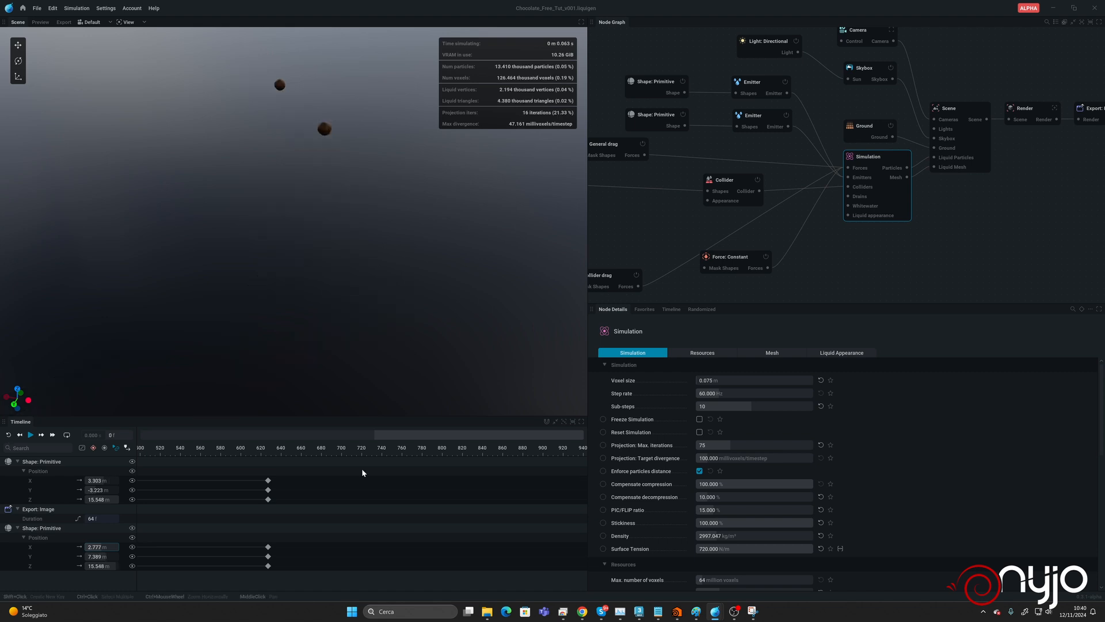
{"action": "middle_click_drag", "start_coordinate": [775, 151], "coordinate": [801, 171]}
{"action": "left_click", "coordinate": [799, 107]}
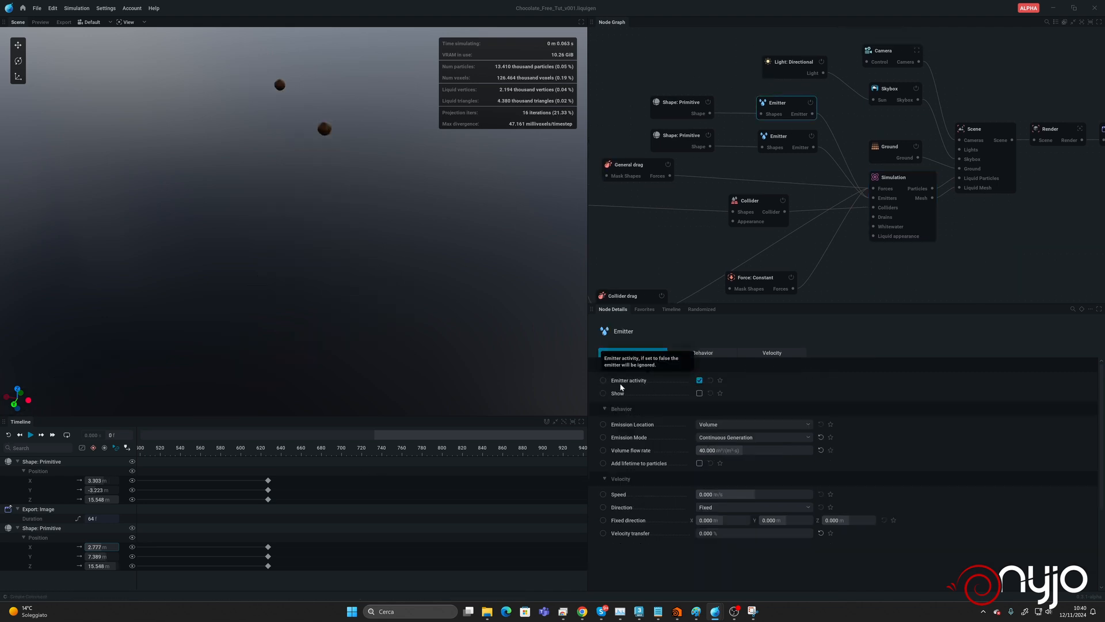
{"action": "left_click", "coordinate": [603, 380]}
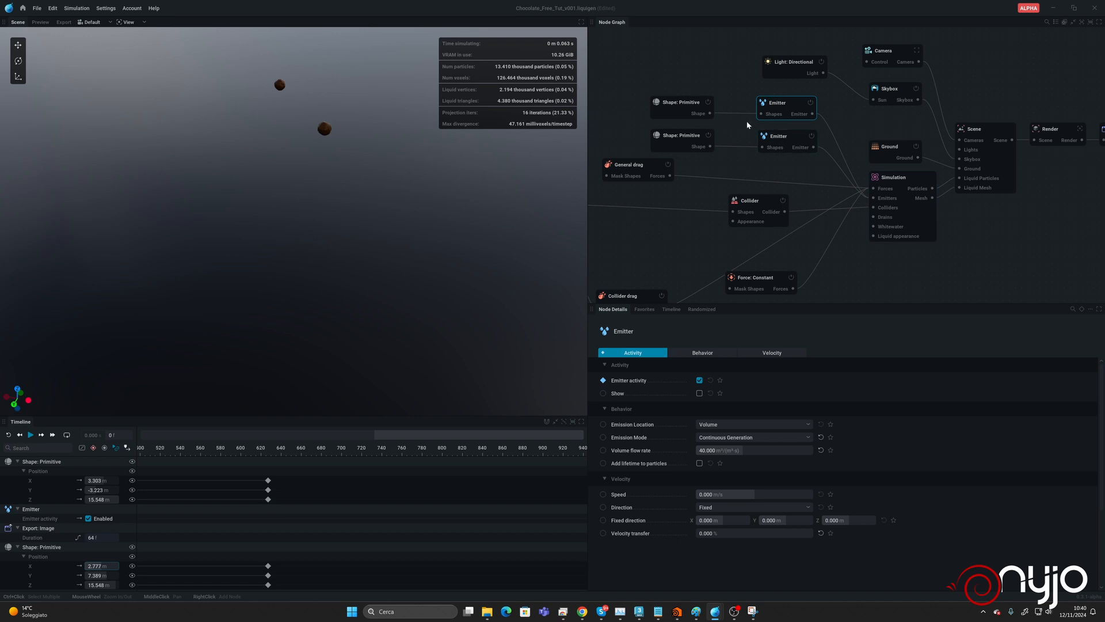
{"action": "left_click", "coordinate": [781, 140]}
{"action": "left_click", "coordinate": [603, 381]}
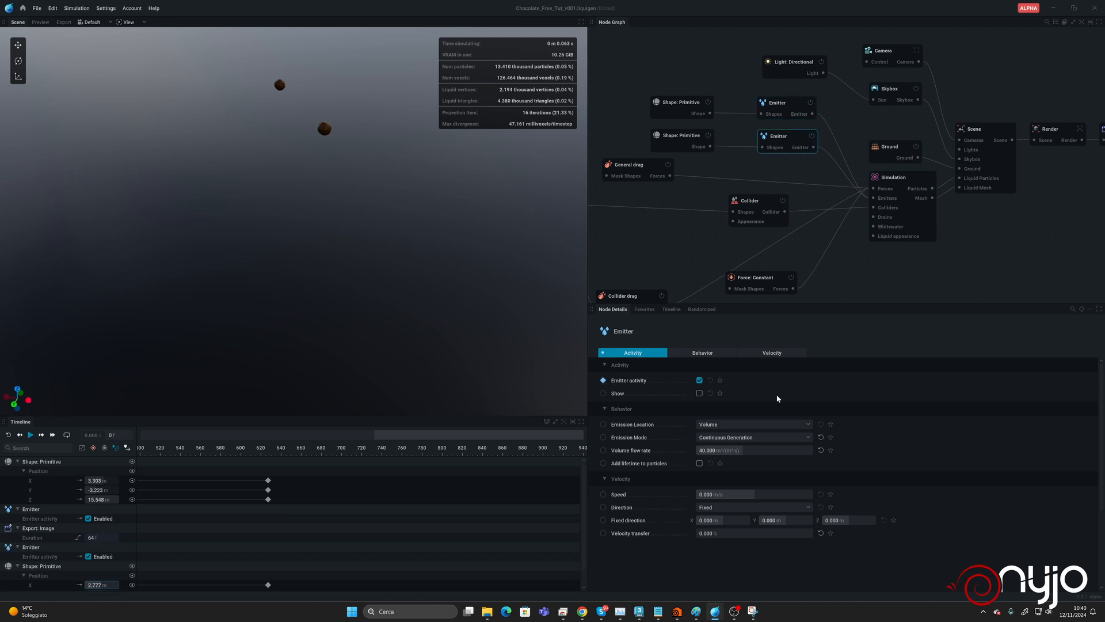
At frame 640, key Emitter activity as disabled on both Emitter nodes.
{"action": "left_click", "coordinate": [114, 437]}
{"action": "type", "text": "640"}
{"action": "key", "text": "Return"}
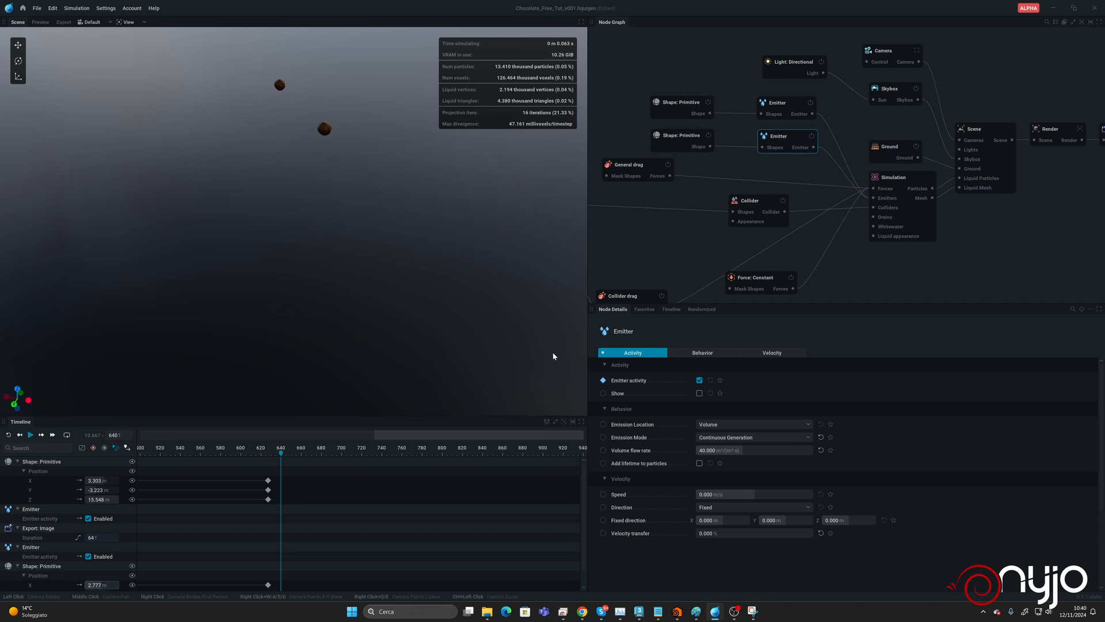
{"action": "left_click", "coordinate": [700, 381]}
{"action": "left_click", "coordinate": [800, 108]}
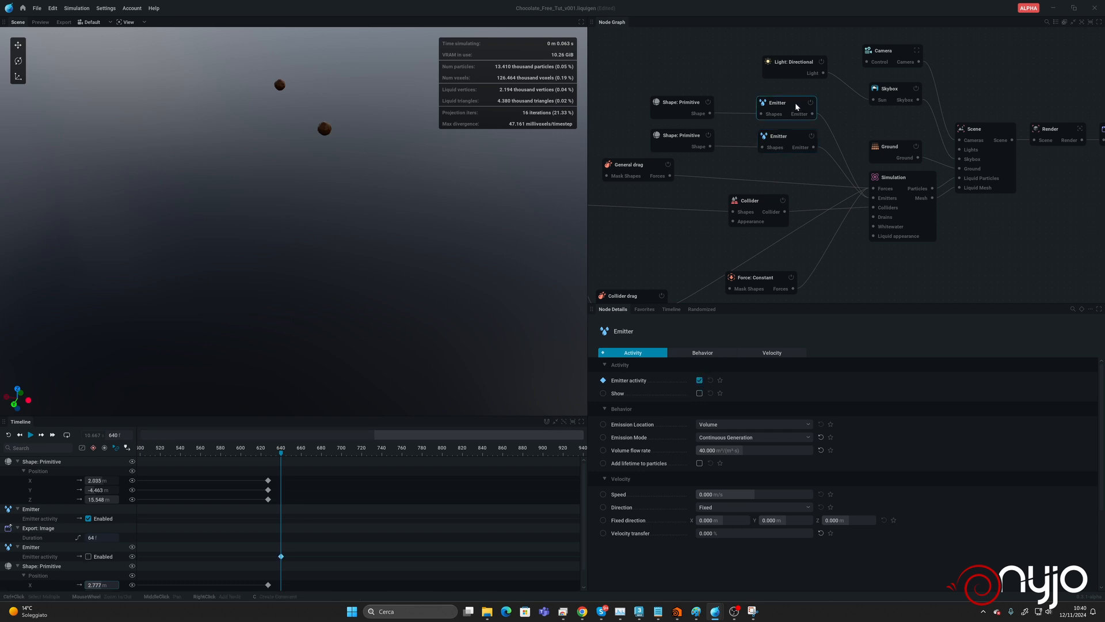
{"action": "left_click", "coordinate": [700, 380]}
Return to frame 0 and key Emitter activity as enabled on both Emitter nodes.
{"action": "left_click_drag", "start_coordinate": [255, 454], "coordinate": [243, 455]}
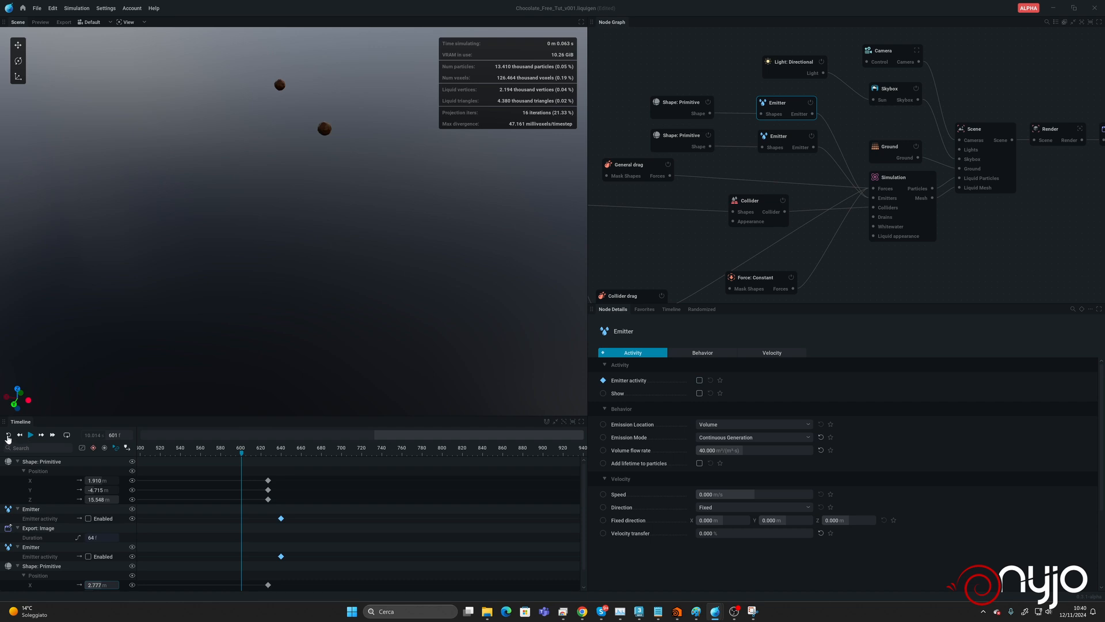
{"action": "left_click", "coordinate": [8, 435]}
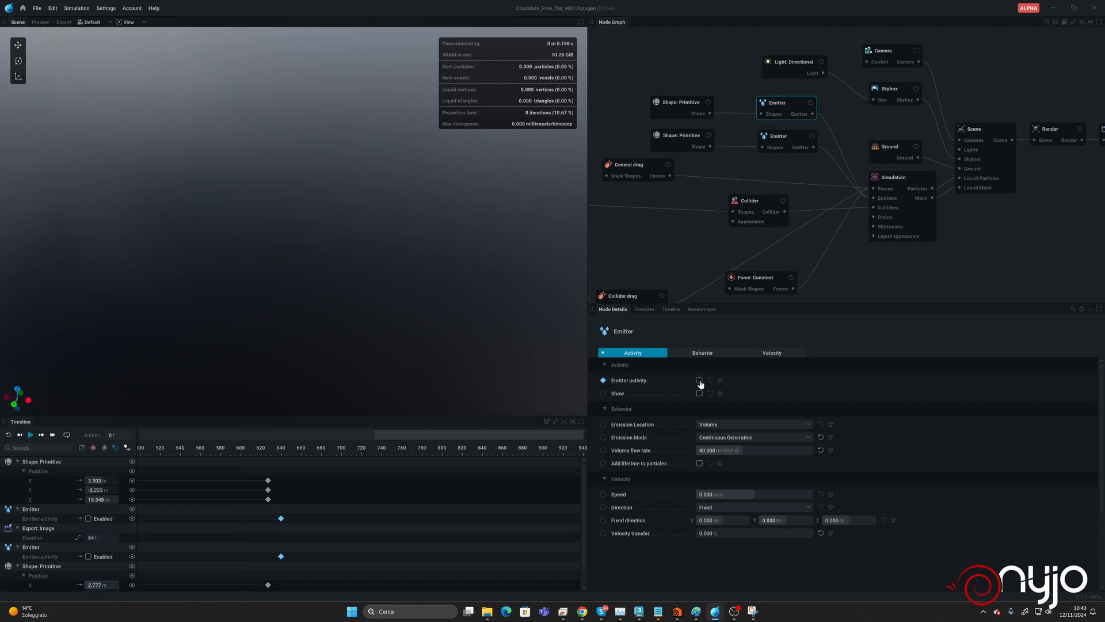
{"action": "left_click", "coordinate": [790, 138]}
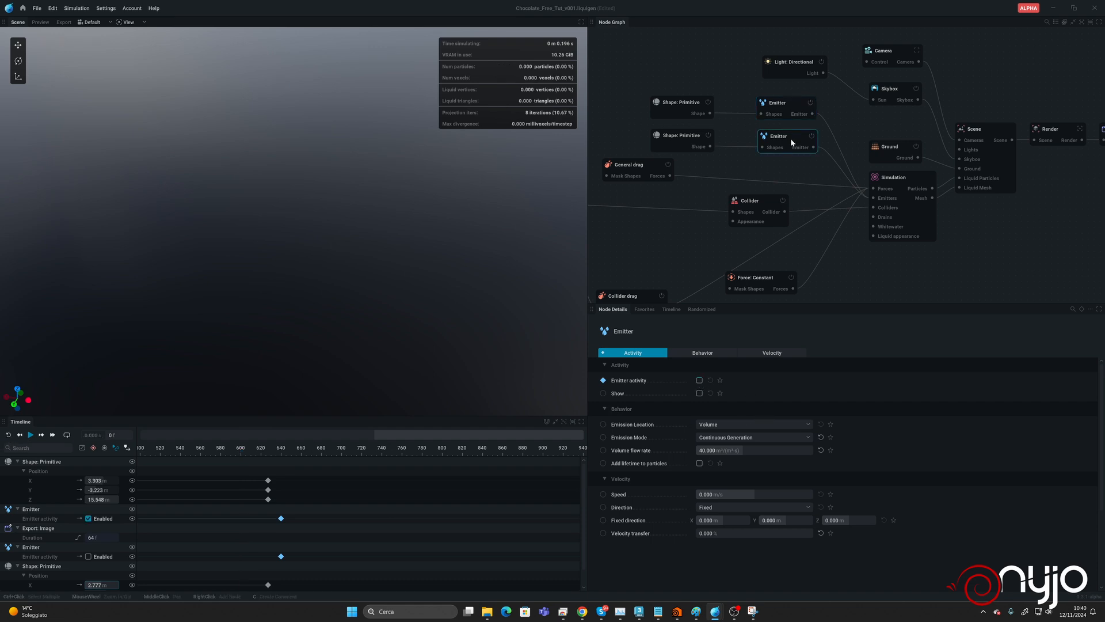
{"action": "left_click", "coordinate": [700, 381]}
Re-enter 10 as the Simulation node's sub-steps value.
{"action": "middle_click_drag", "start_coordinate": [313, 503], "coordinate": [506, 489]}
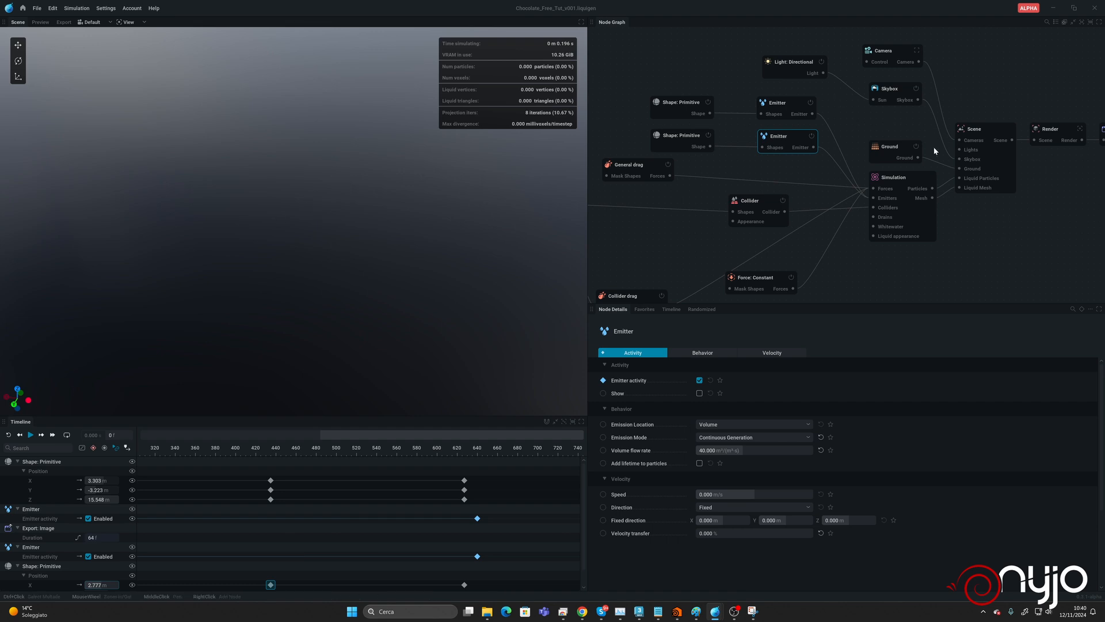
{"action": "left_click", "coordinate": [922, 181]}
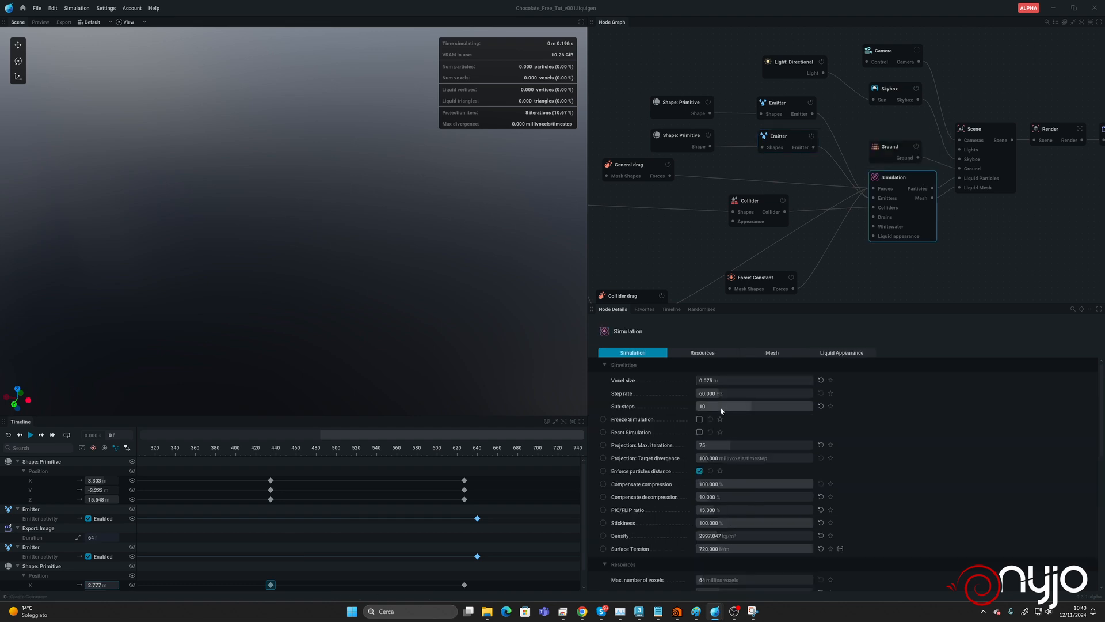
{"action": "left_click", "coordinate": [734, 406]}
{"action": "type", "text": "10"}
{"action": "key", "text": "Return"}
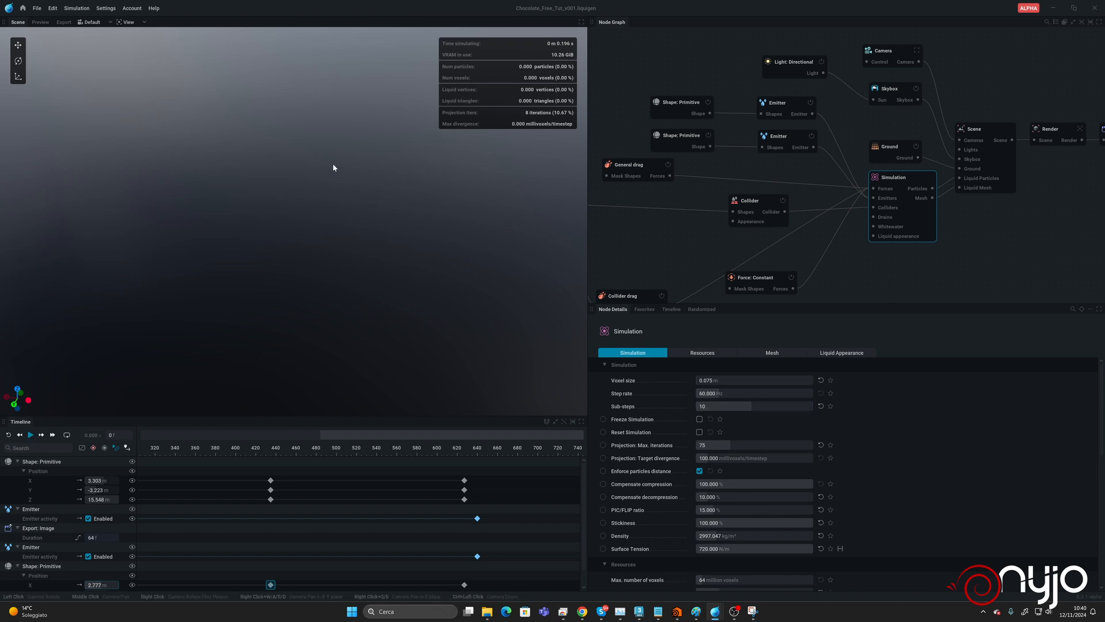
Run the simulation from frame 0 to frame 92 and switch the viewport to Camera 1.
{"action": "left_click", "coordinate": [30, 434]}
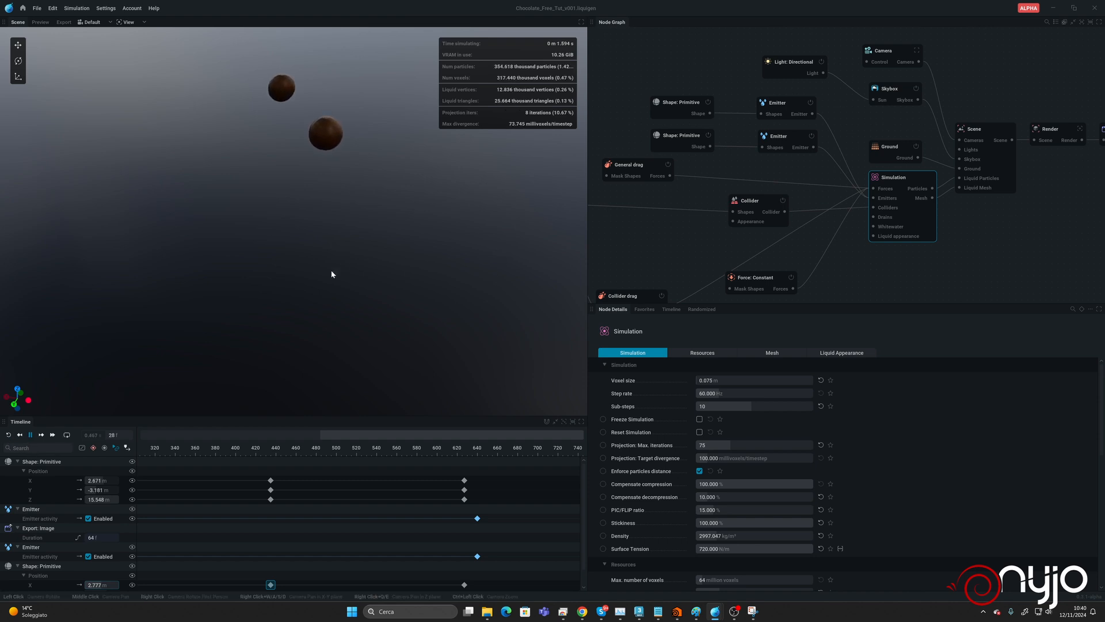
{"action": "left_click_drag", "start_coordinate": [331, 270], "coordinate": [387, 269]}
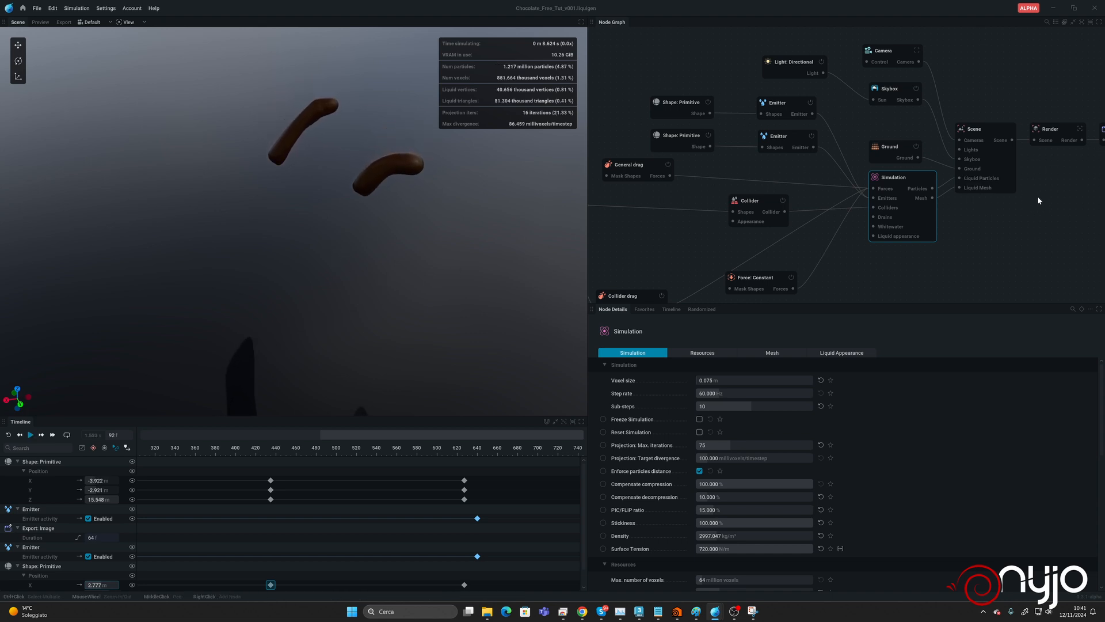
{"action": "middle_click_drag", "start_coordinate": [1039, 200], "coordinate": [708, 205]}
{"action": "left_click", "coordinate": [91, 22]}
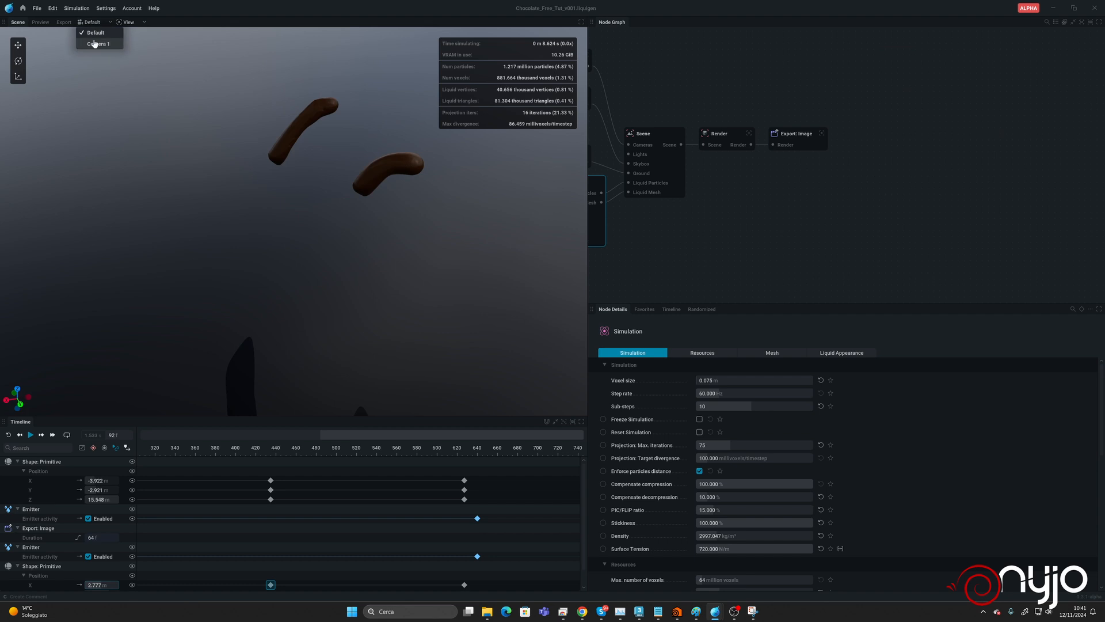
{"action": "left_click", "coordinate": [95, 44]}
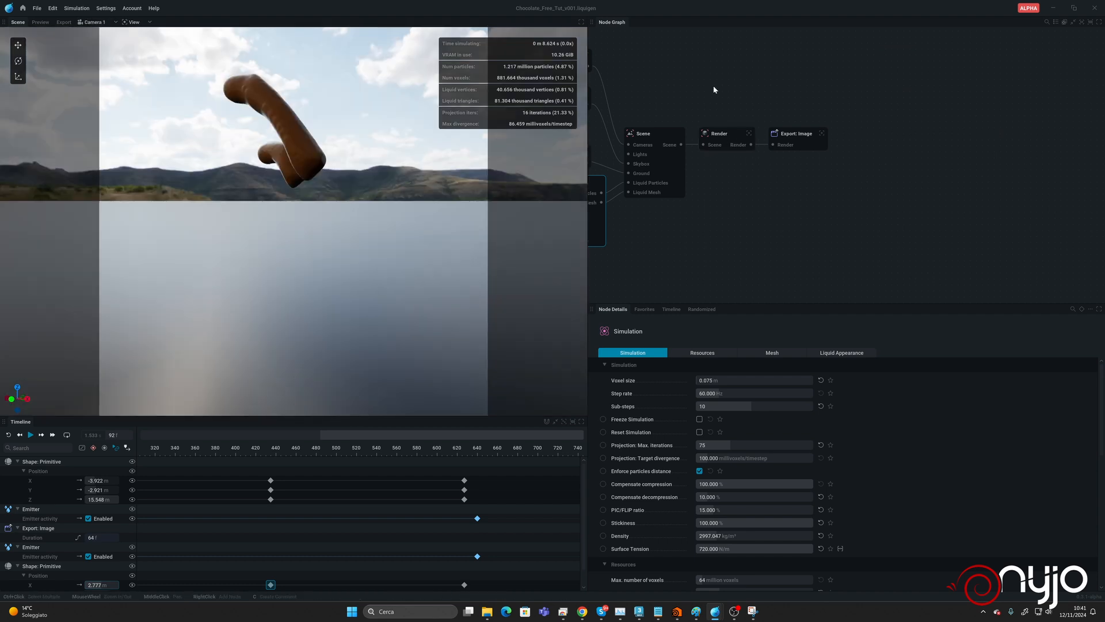
Set the Camera node's display resolution to 1280 × 720.
{"action": "middle_click_drag", "start_coordinate": [714, 87], "coordinate": [897, 115]}
{"action": "left_click", "coordinate": [759, 86]}
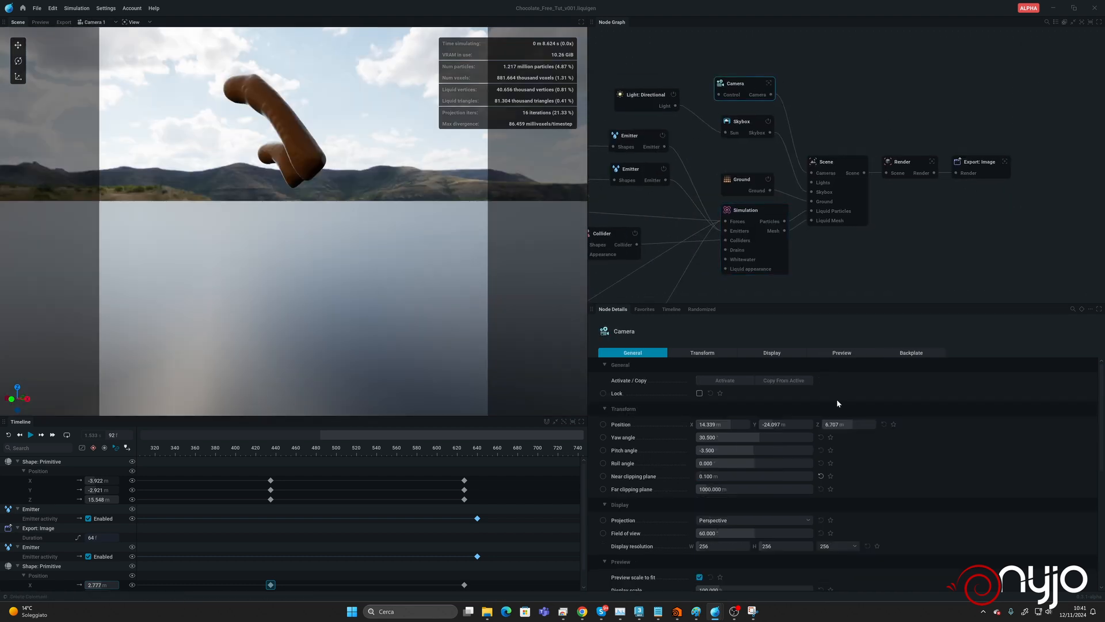
{"action": "left_click", "coordinate": [722, 547]}
{"action": "key", "text": "Return"}
{"action": "left_click", "coordinate": [782, 544]}
{"action": "type", "text": "720"}
{"action": "key", "text": "Return"}
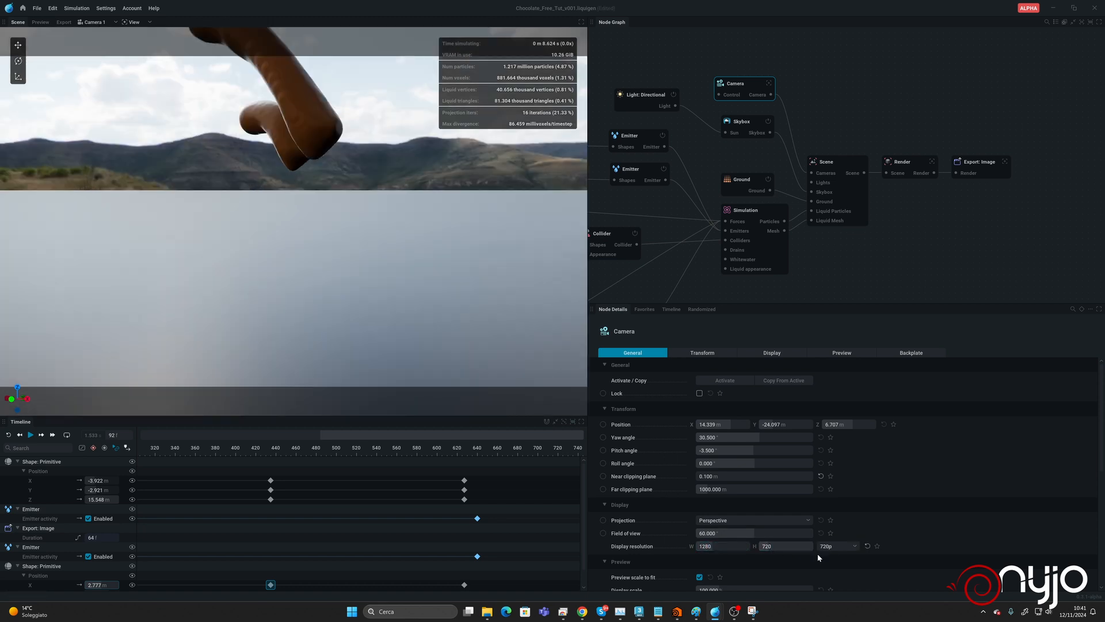
Reframe Camera 1 to look down on both chocolate streams from farther away.
{"action": "left_click_drag", "start_coordinate": [373, 217], "coordinate": [362, 245]}
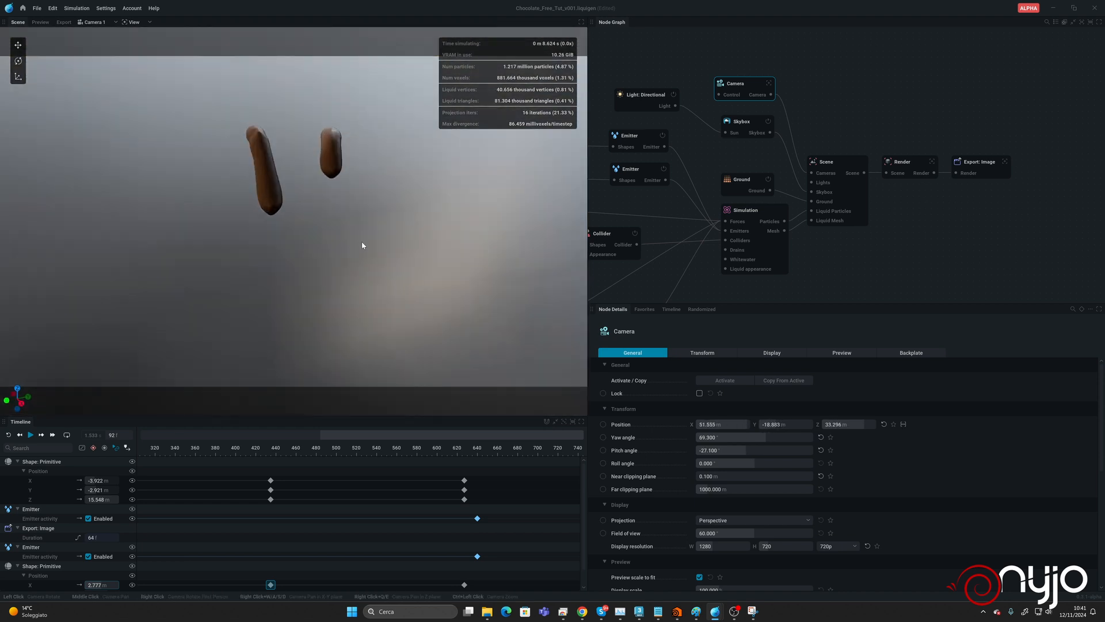
{"action": "scroll", "coordinate": [363, 242], "scroll_direction": "down", "scroll_amount": 1}
{"action": "middle_click_drag", "start_coordinate": [349, 259], "coordinate": [321, 231]}
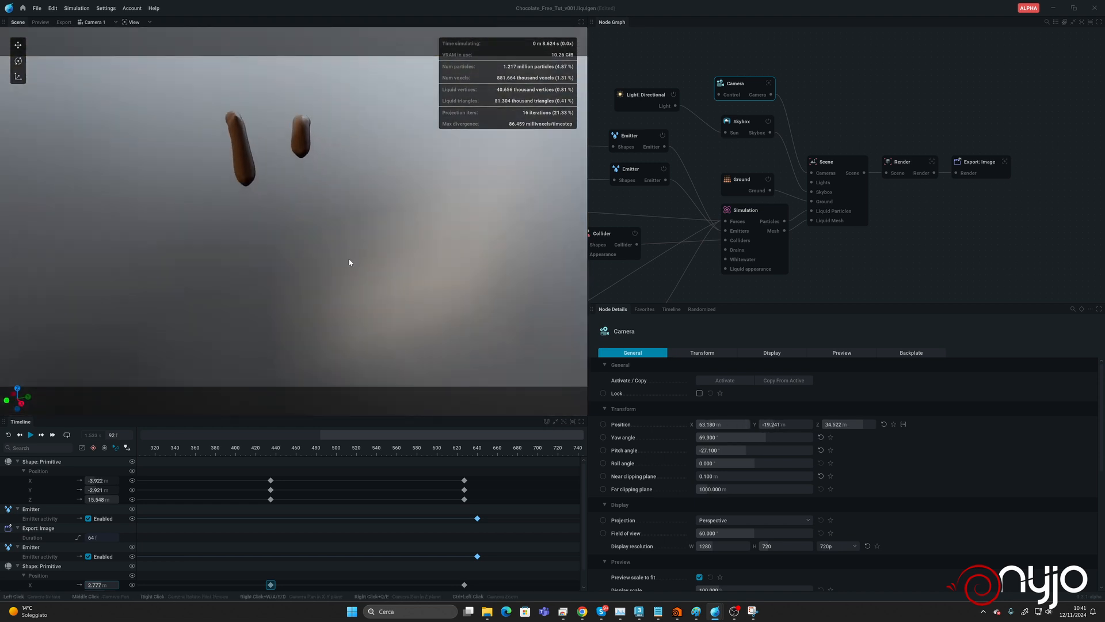
Set the Simulation node's sub-steps to 1 and continue the simulation as a test.
{"action": "left_click", "coordinate": [746, 211]}
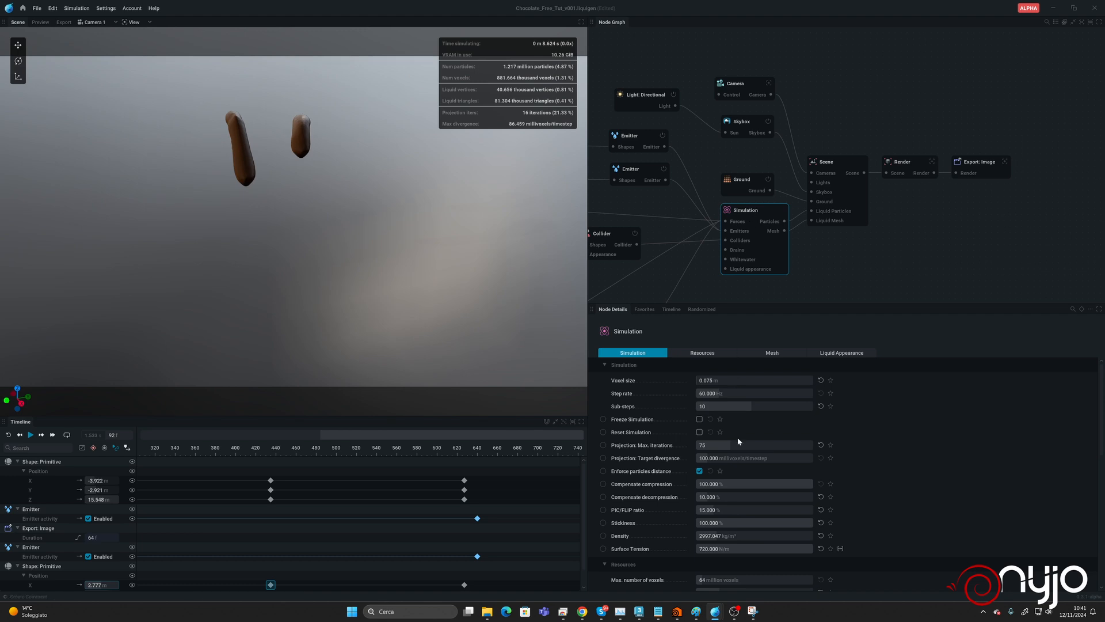
{"action": "left_click", "coordinate": [737, 406]}
{"action": "type", "text": "1"}
{"action": "key", "text": "Return"}
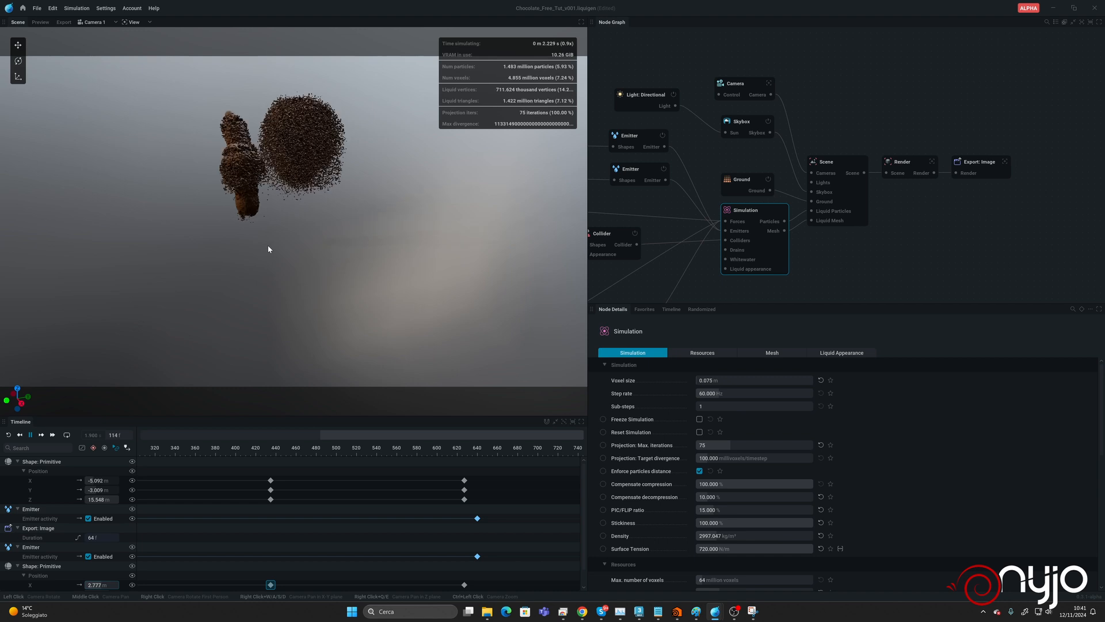
Set the Simulation node's sub-steps to 4 and replay the simulation from frame 0.
{"action": "left_click", "coordinate": [728, 405]}
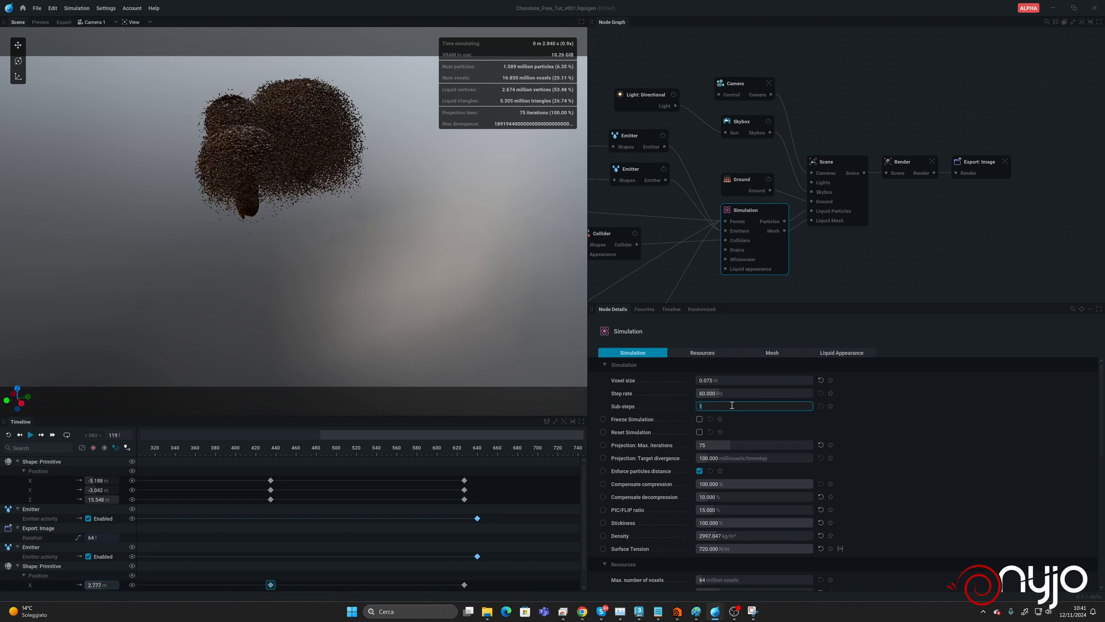
{"action": "key", "text": "Return"}
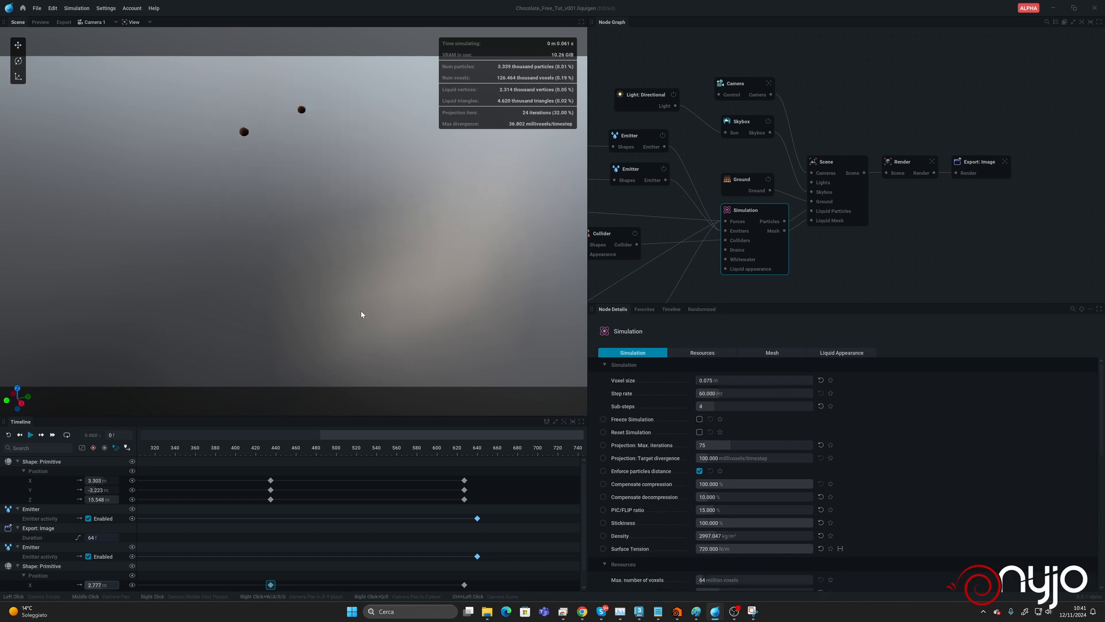
{"action": "key", "text": "space"}
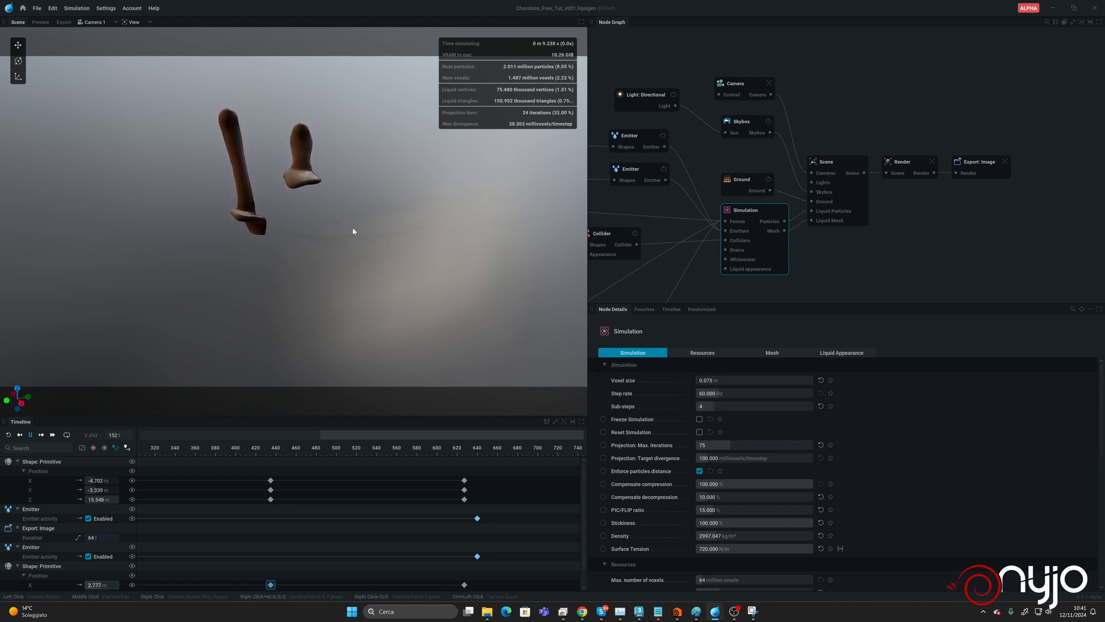
Orbit Camera 1 around the pour to frame both chocolate streams from another side.
{"action": "left_click_drag", "start_coordinate": [313, 230], "coordinate": [227, 235]}
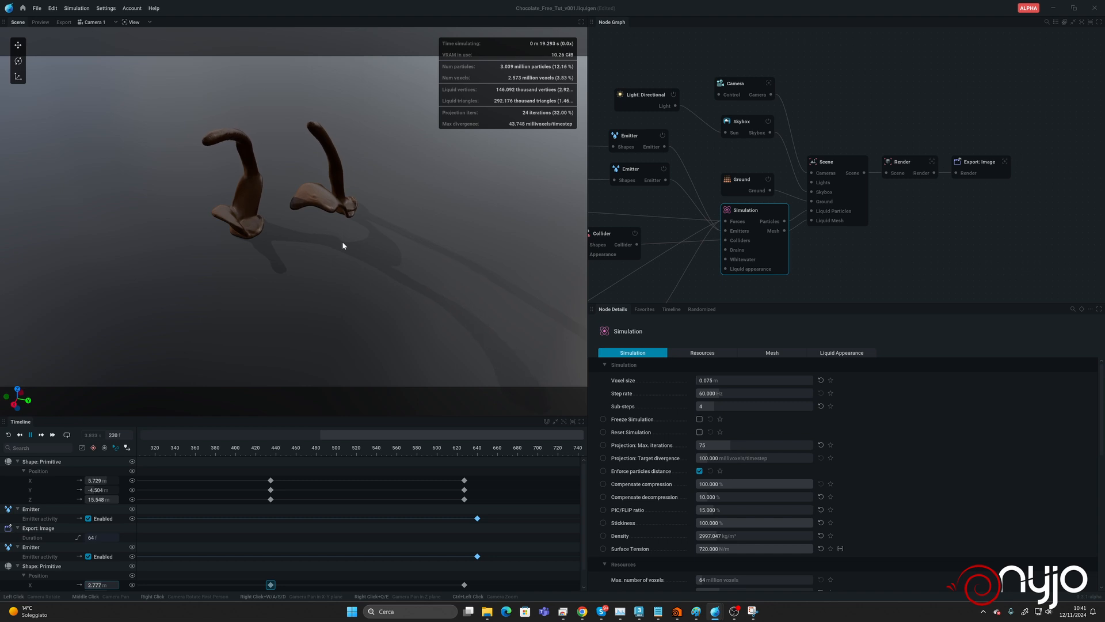
{"action": "left_click_drag", "start_coordinate": [343, 246], "coordinate": [365, 253]}
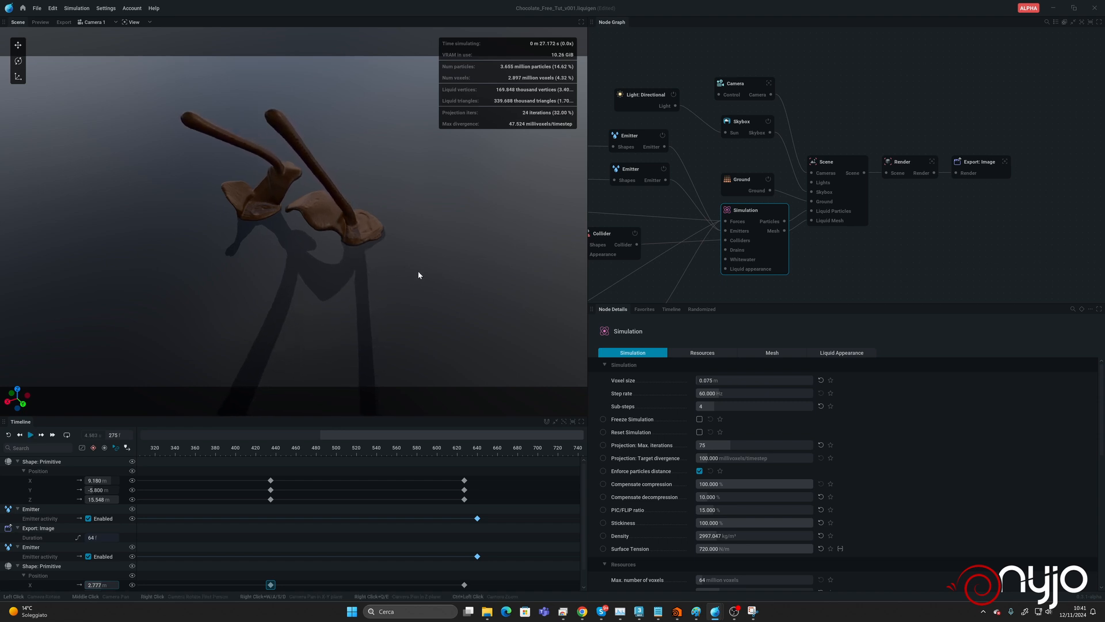
Set the Simulation node's sub-steps to 10 and reset the simulation to frame 0.
{"action": "left_click", "coordinate": [733, 406]}
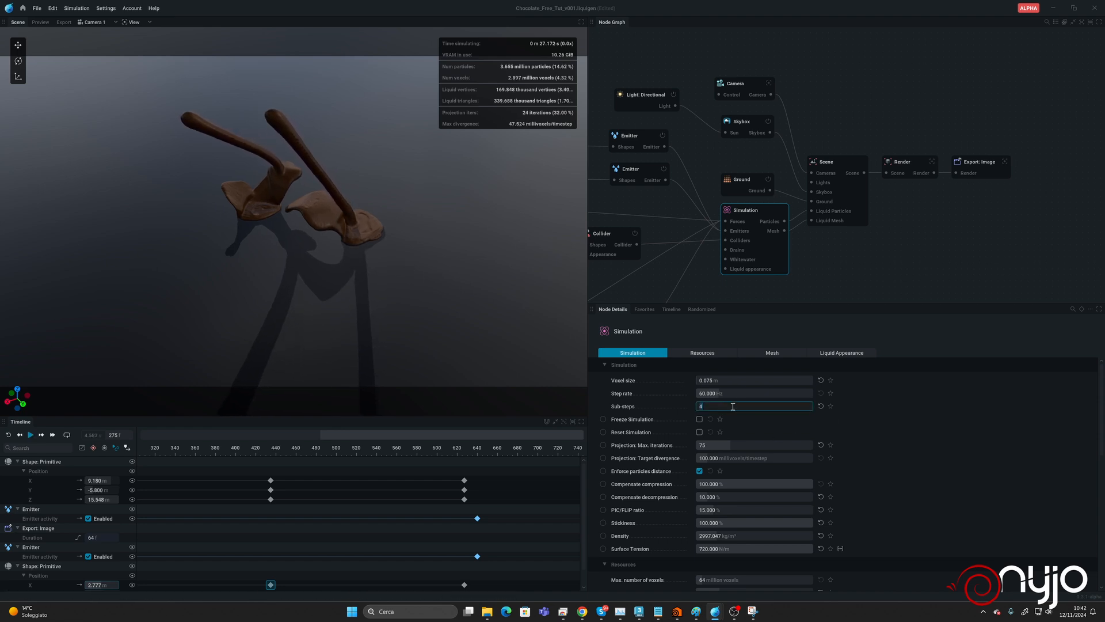
{"action": "type", "text": "10"}
{"action": "key", "text": "Return"}
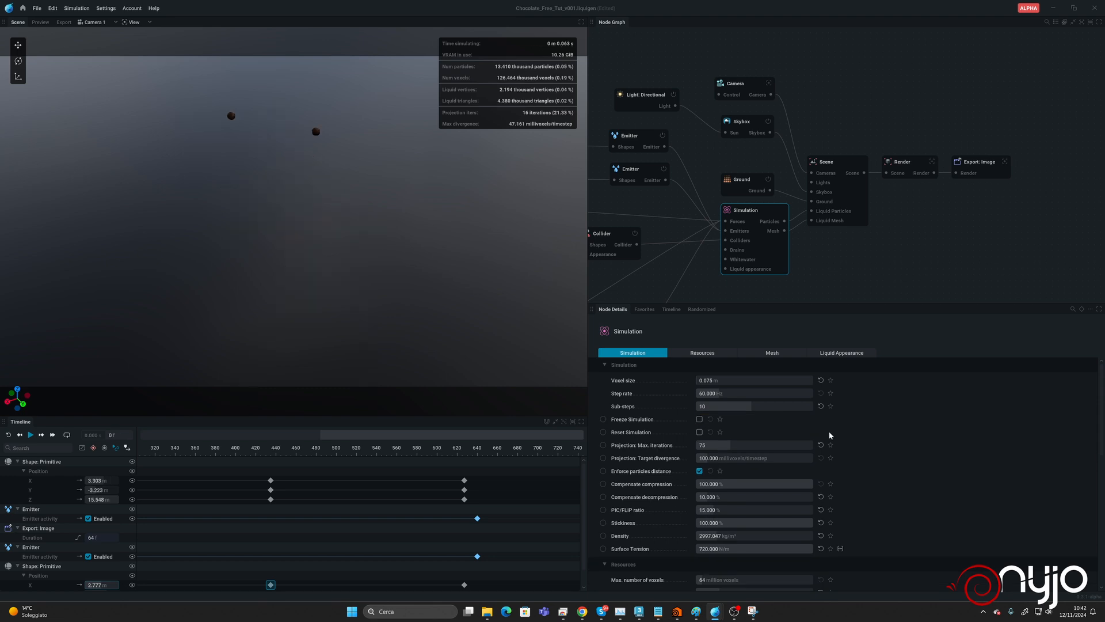
Configure the Export: Image node for Sequence mode with a 720p image size and 700 frames.
{"action": "left_click", "coordinate": [978, 164]}
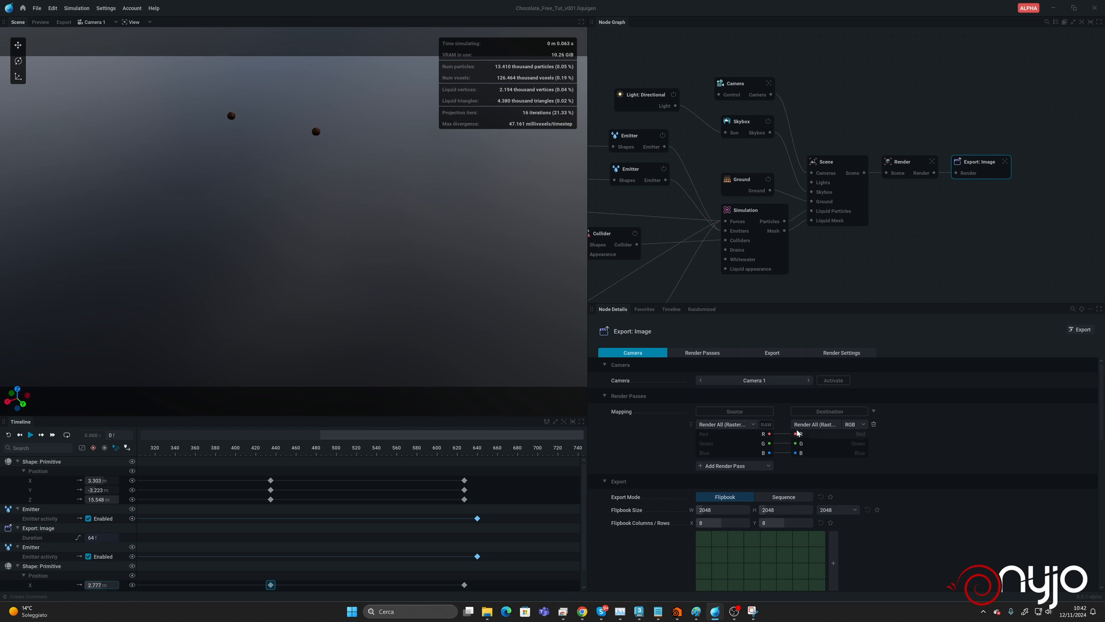
{"action": "left_click", "coordinate": [774, 498]}
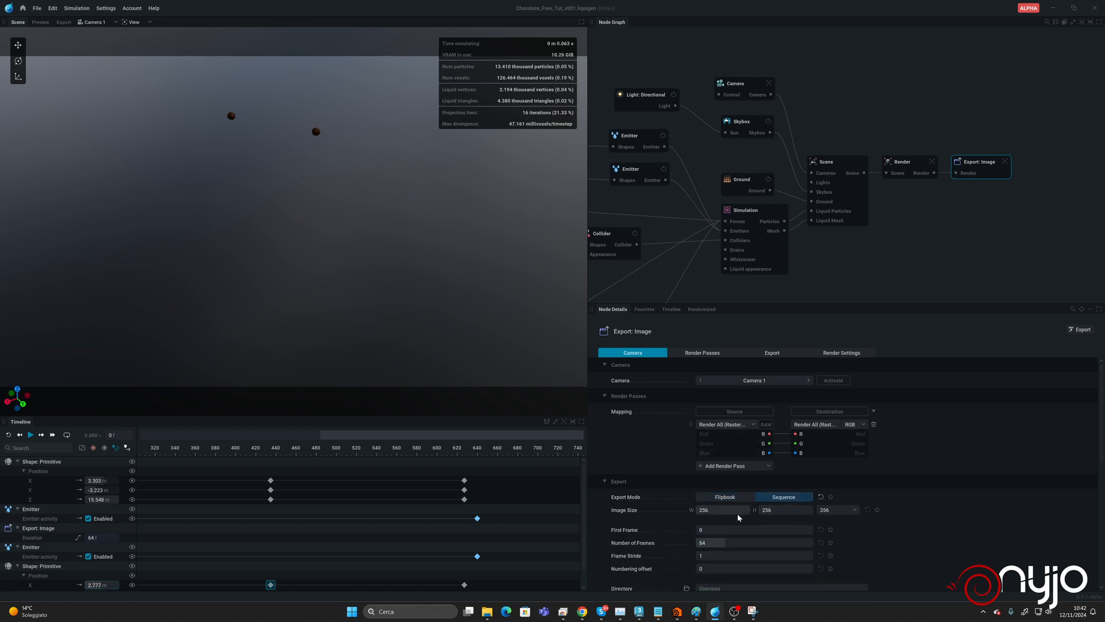
{"action": "left_click", "coordinate": [842, 510]}
{"action": "left_click", "coordinate": [829, 487]}
{"action": "double_click", "coordinate": [735, 543]}
{"action": "key", "text": "Return"}
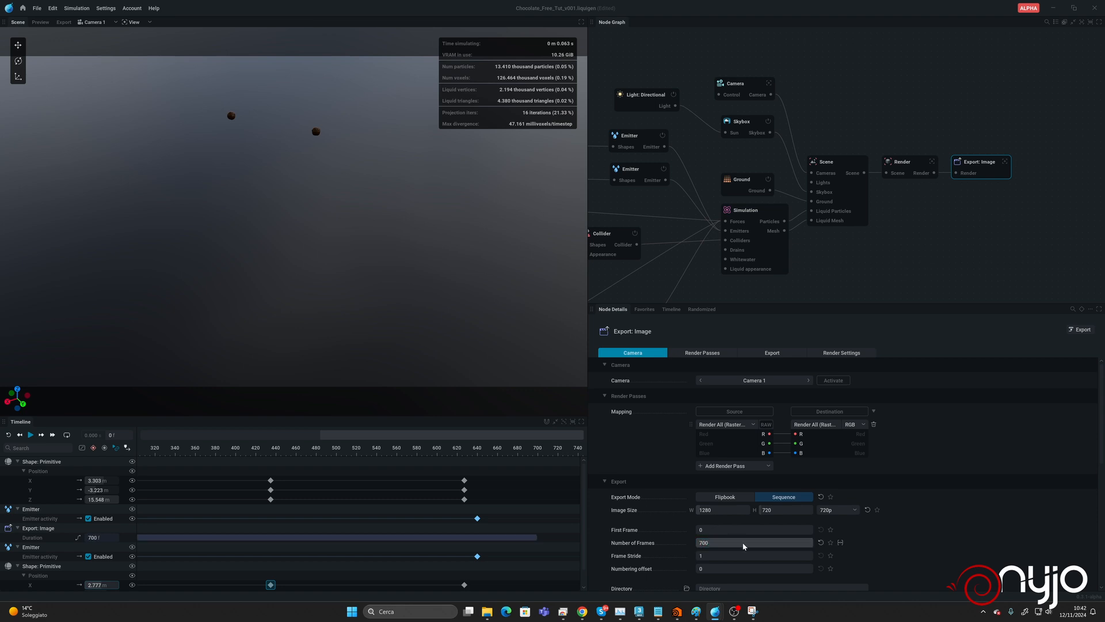
Create a CHOCOLATE folder inside D:/APPOGGIO and choose it as the image export directory.
{"action": "scroll", "coordinate": [734, 553], "scroll_direction": "down", "scroll_amount": 2}
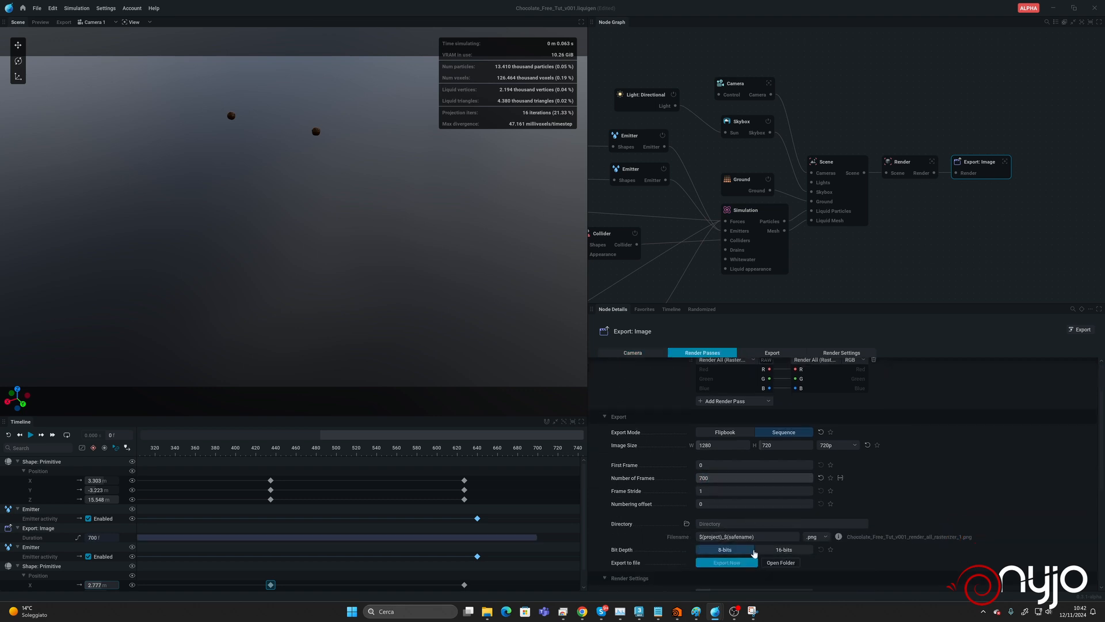
{"action": "left_click", "coordinate": [686, 520]}
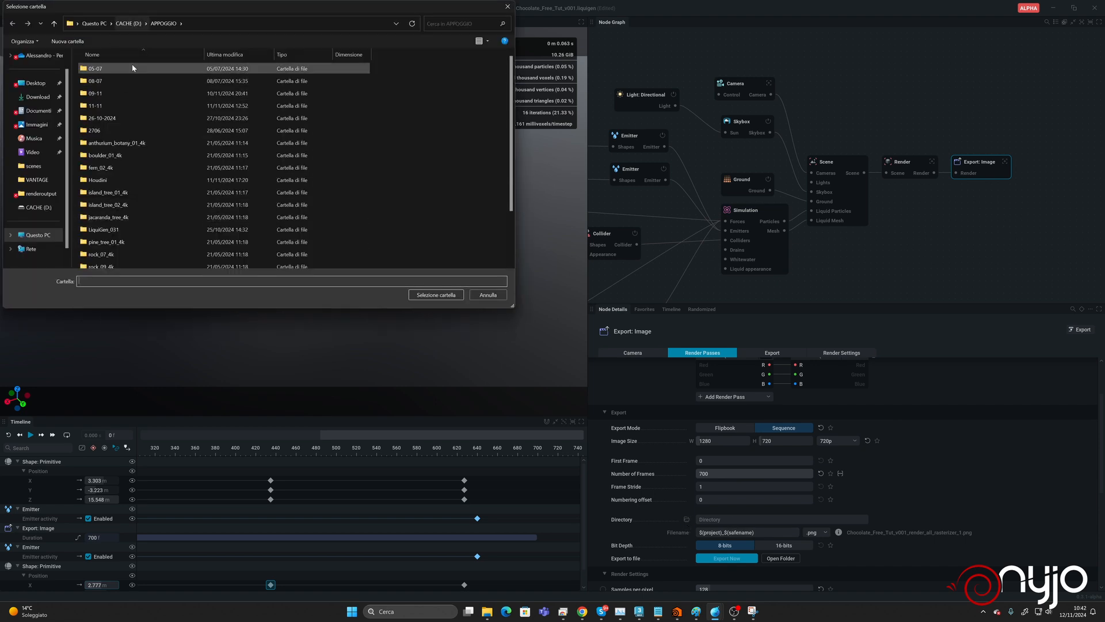
{"action": "left_click", "coordinate": [67, 42]}
{"action": "type", "text": "CH"}
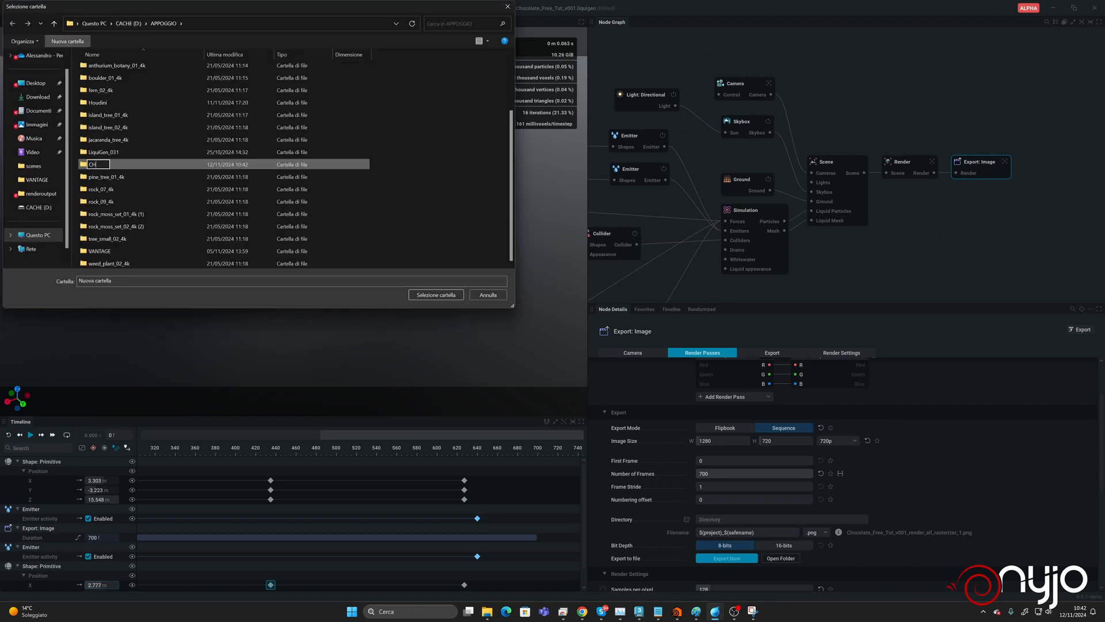
{"action": "type", "text": "OCOLATE"}
{"action": "key", "text": "Return"}
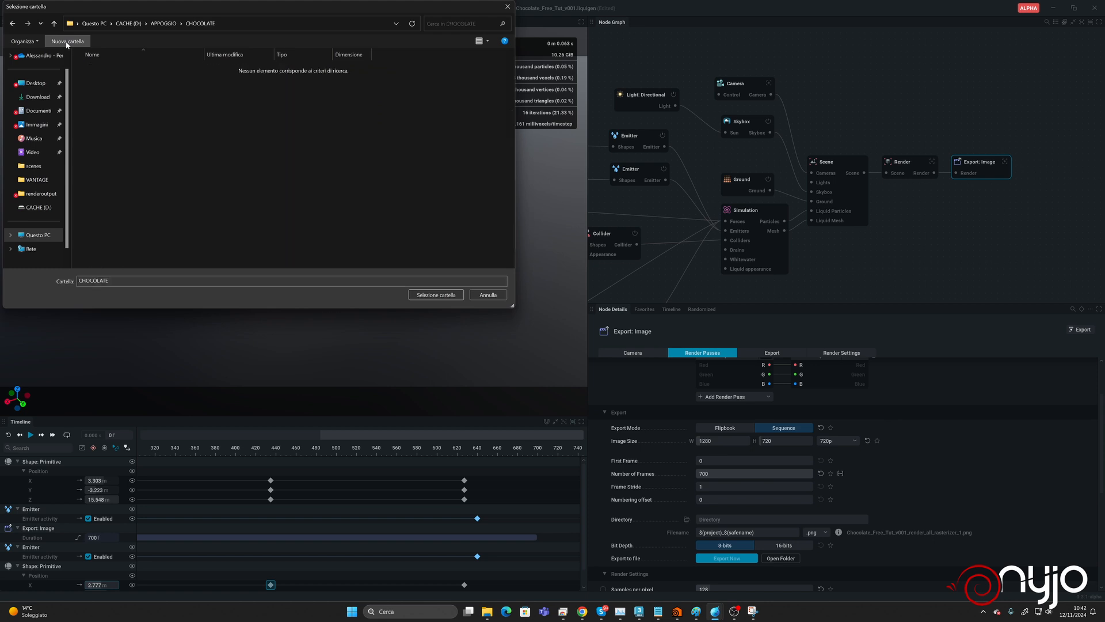
{"action": "left_click", "coordinate": [433, 292]}
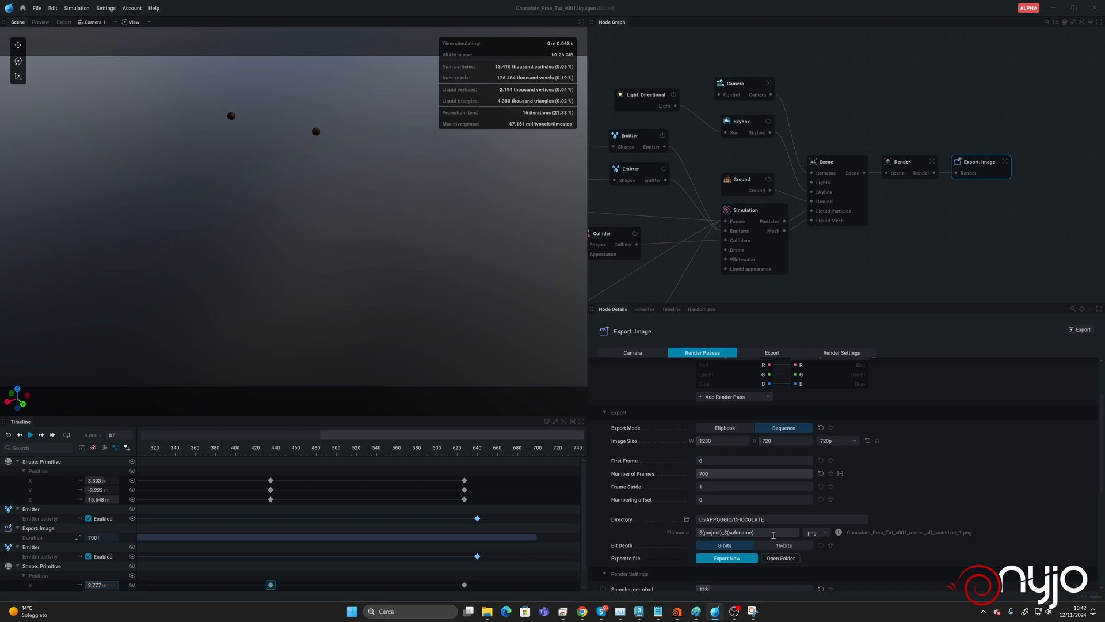
Append four-digit frame numbering (_####) to the export filename and export the image sequence.
{"action": "left_click", "coordinate": [780, 532]}
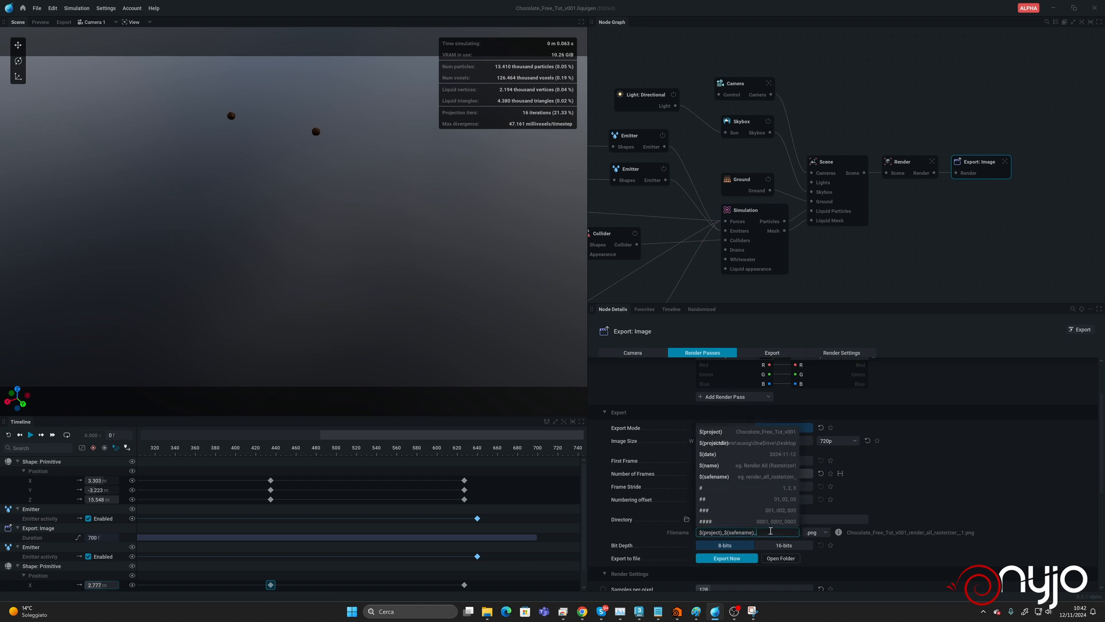
{"action": "left_click", "coordinate": [762, 522]}
{"action": "left_click", "coordinate": [879, 557]}
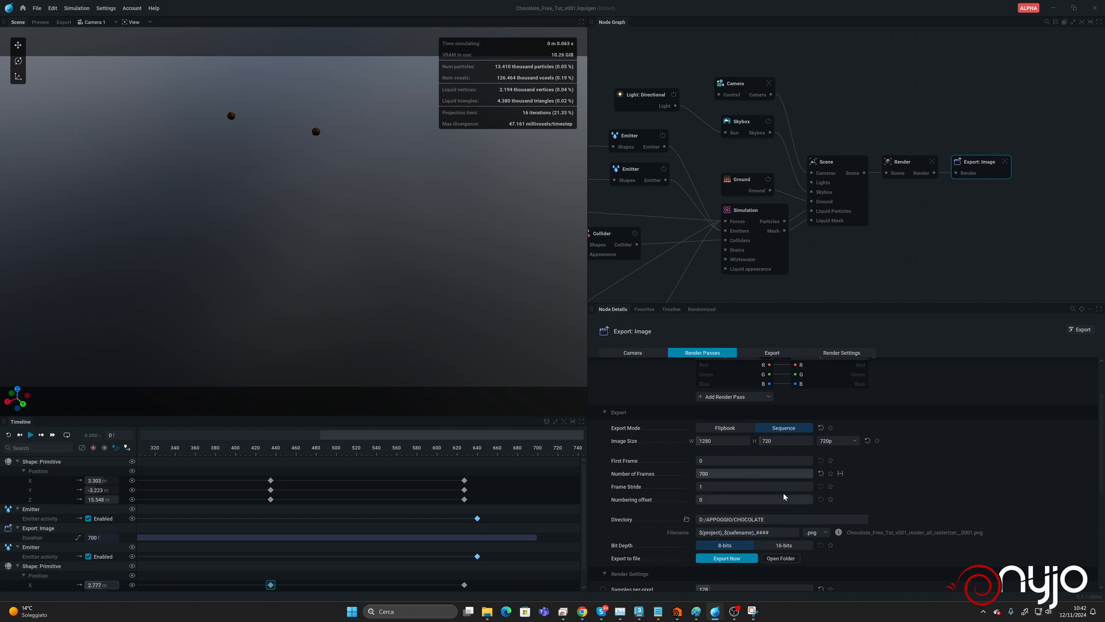
{"action": "left_click", "coordinate": [714, 561]}
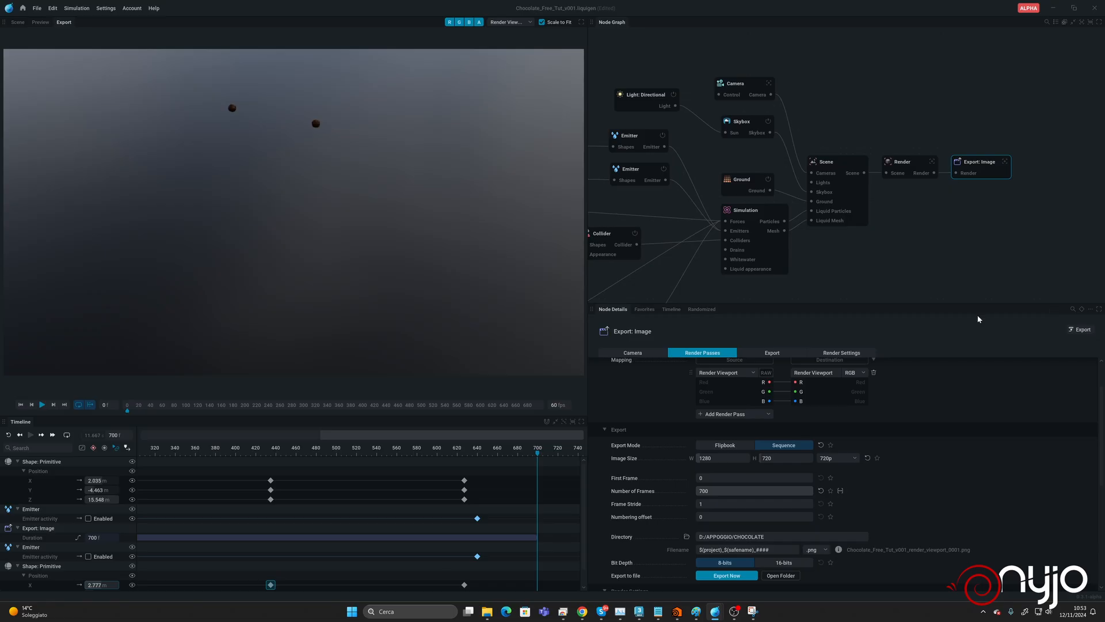
Choose Render Viewport as the source render pass of the Export: Image node.
{"action": "scroll", "coordinate": [945, 445], "scroll_direction": "up", "scroll_amount": 2}
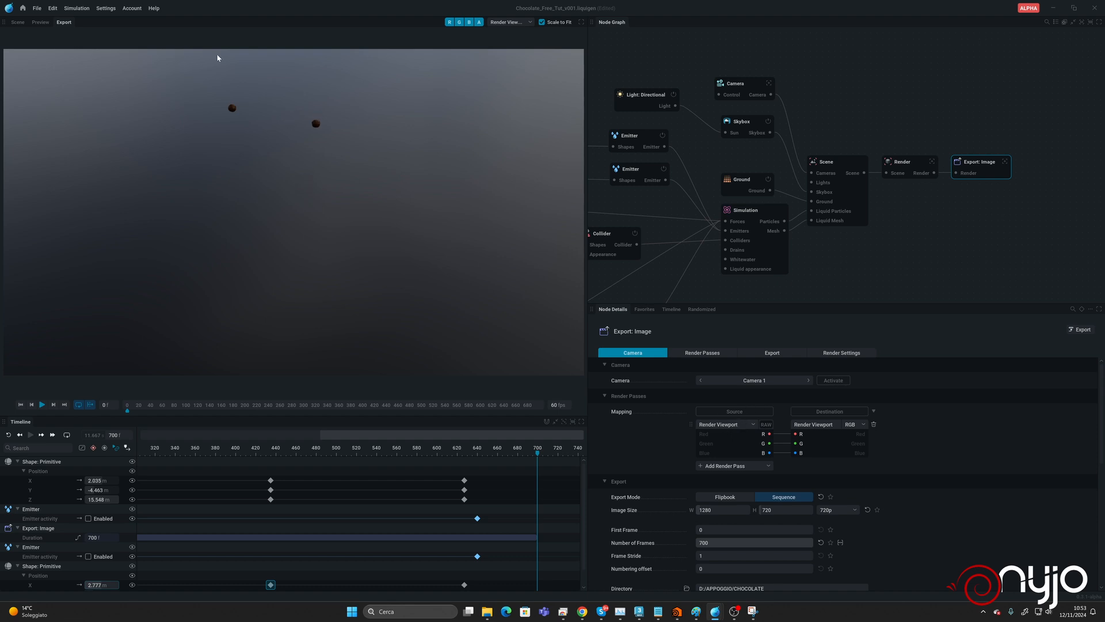
{"action": "left_click", "coordinate": [720, 425]}
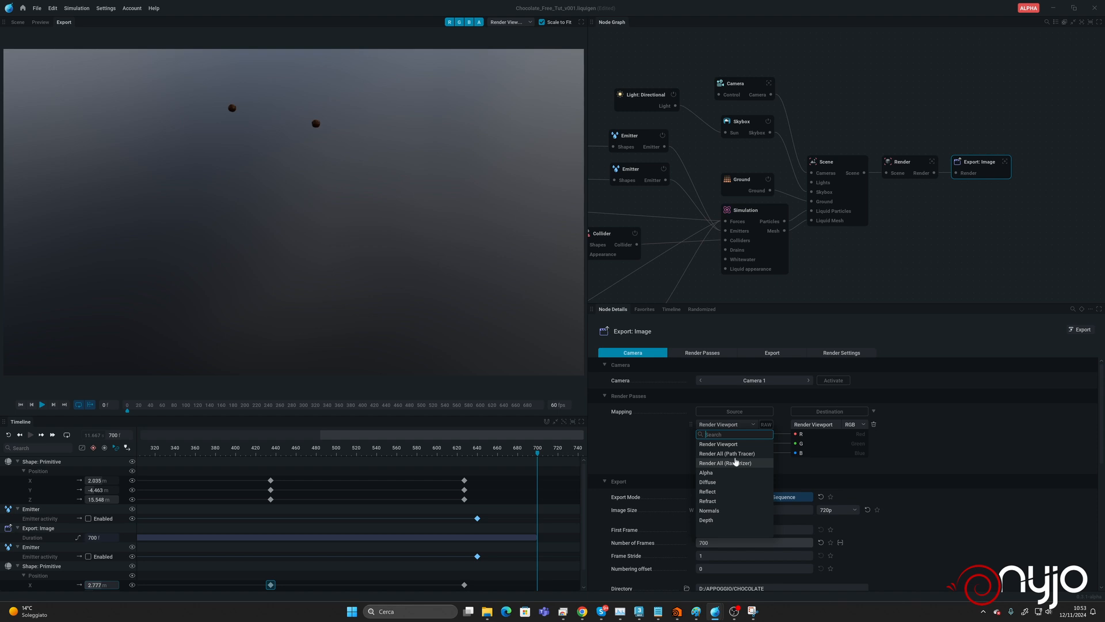
{"action": "left_click", "coordinate": [725, 445]}
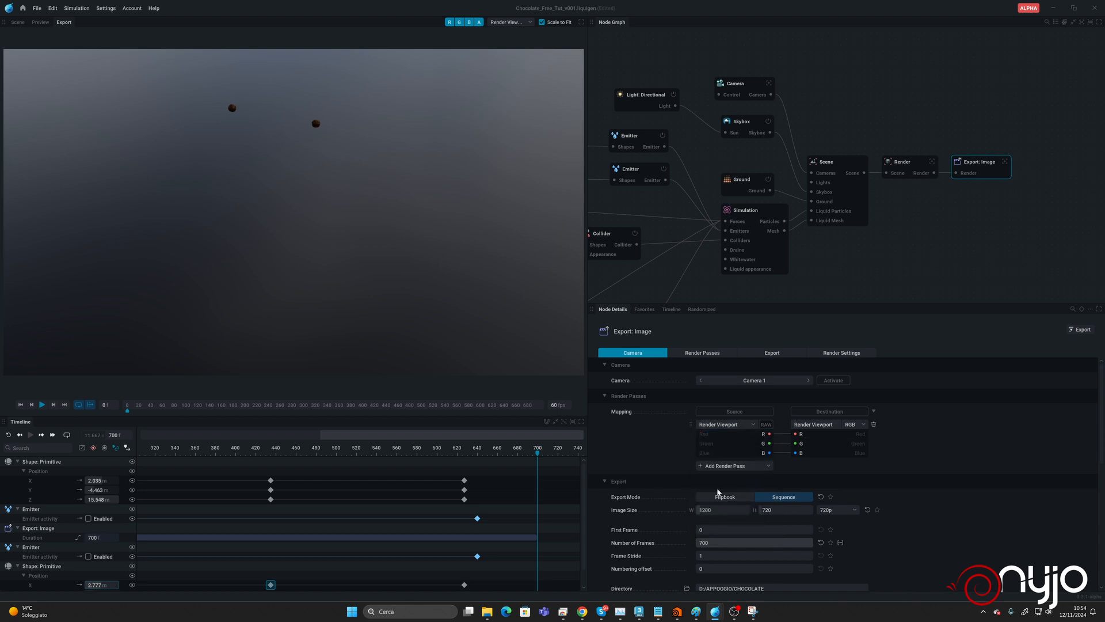
Play back the exported sequence, pause it at frame 418 and return to the Scene viewport.
{"action": "left_click", "coordinate": [42, 405]}
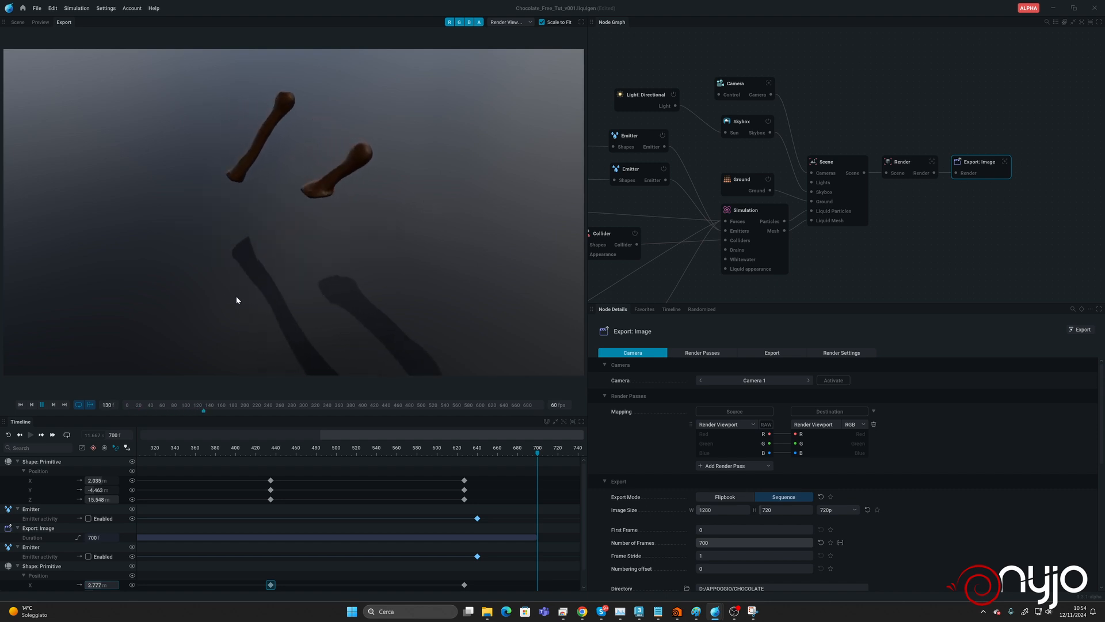
{"action": "left_click", "coordinate": [41, 405]}
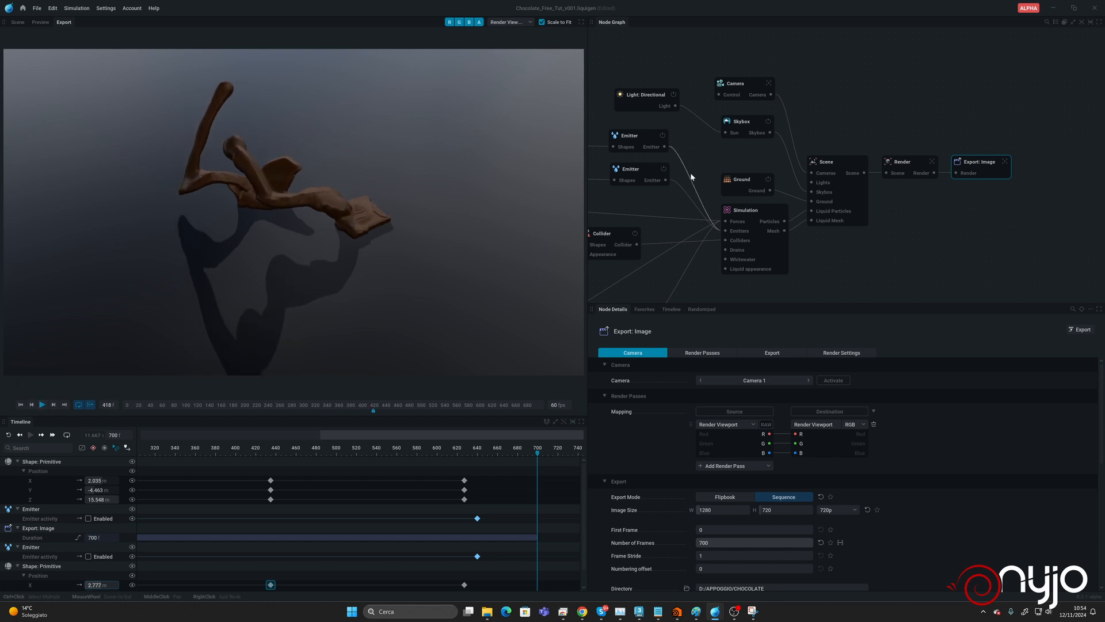
{"action": "middle_click_drag", "start_coordinate": [707, 154], "coordinate": [864, 150]}
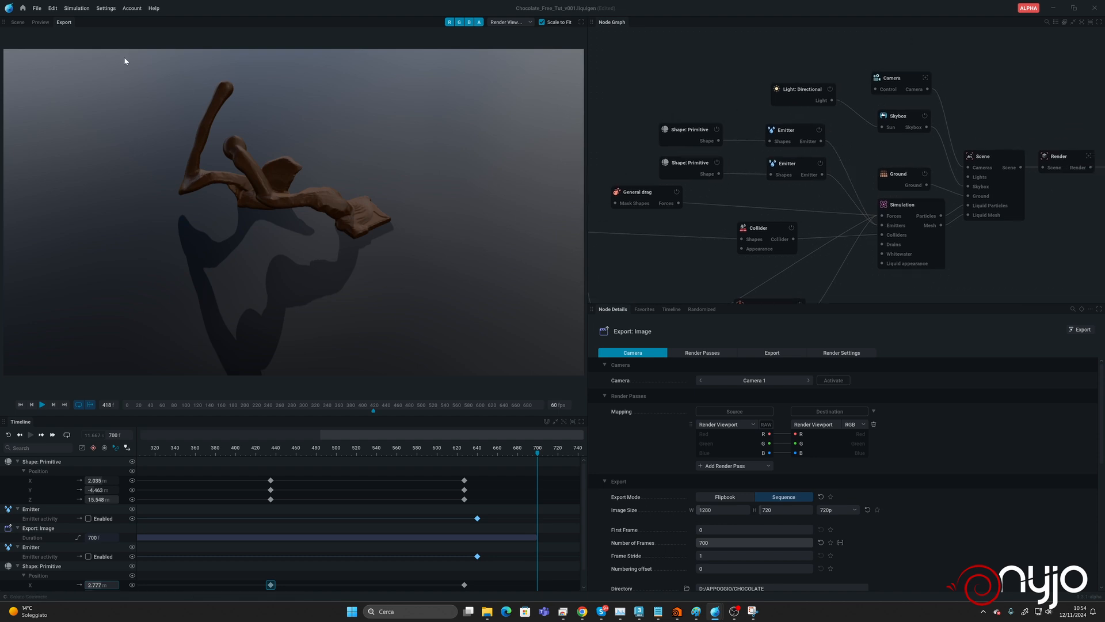
{"action": "left_click", "coordinate": [14, 23]}
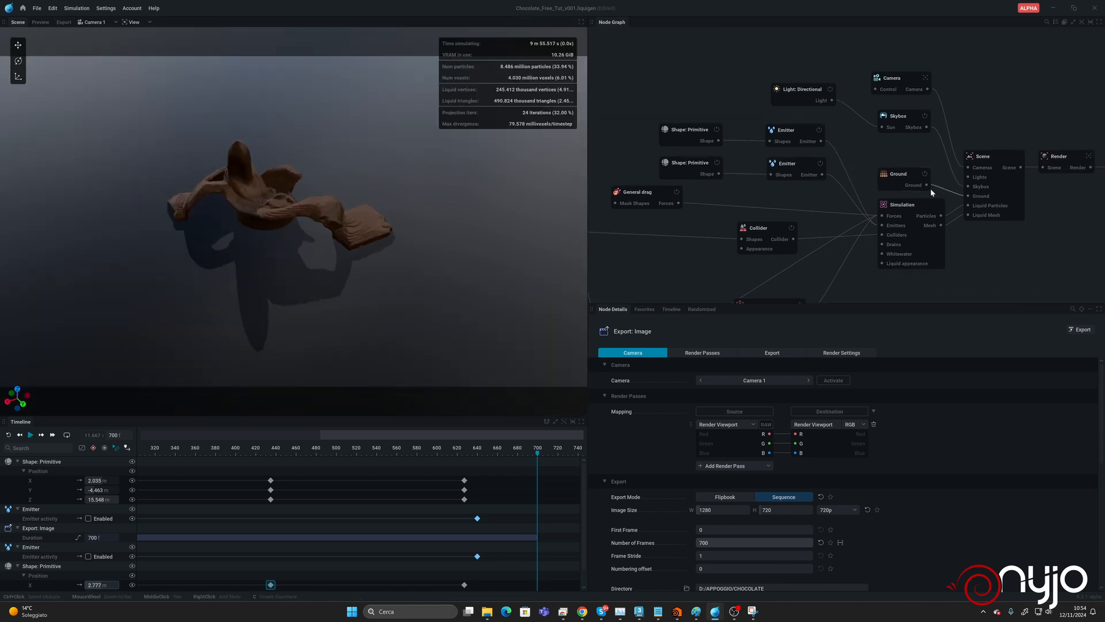
Examine the chocolate mesh from several angles alongside the Simulation node's settings, especially Compensate decompression.
{"action": "left_click", "coordinate": [914, 202]}
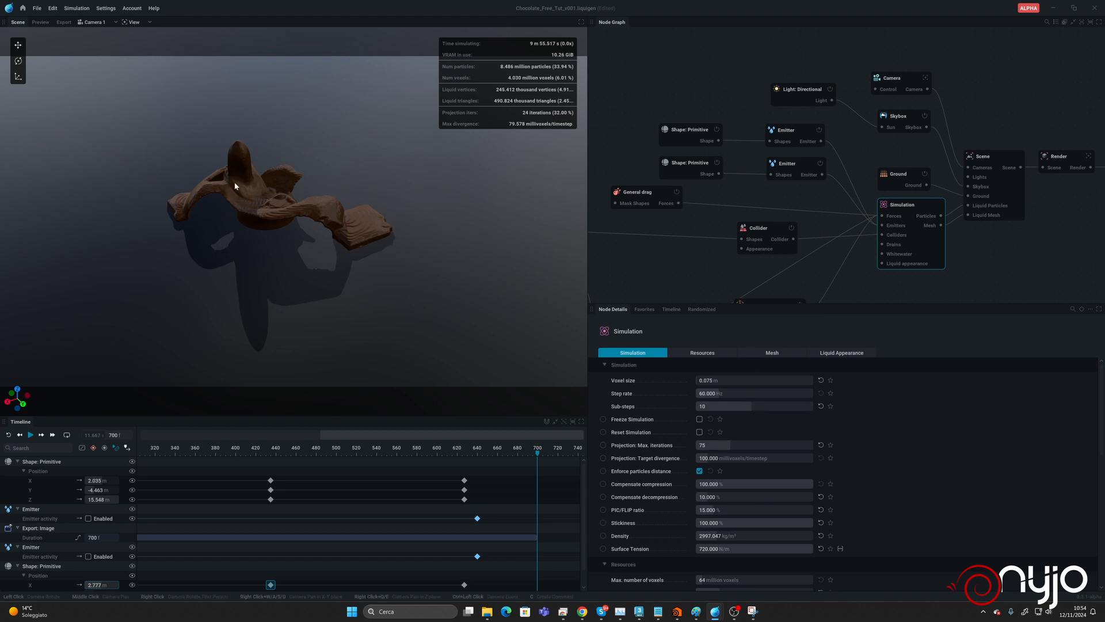
{"action": "mouse_move", "coordinate": [296, 230]}
{"action": "left_mouse_down"}
{"action": "mouse_move", "coordinate": [426, 220]}
{"action": "mouse_move", "coordinate": [413, 285]}
{"action": "mouse_move", "coordinate": [371, 201]}
{"action": "mouse_move", "coordinate": [299, 244]}
{"action": "left_mouse_up"}
{"action": "mouse_move", "coordinate": [419, 237]}
{"action": "left_mouse_down"}
{"action": "mouse_move", "coordinate": [418, 297]}
{"action": "mouse_move", "coordinate": [418, 253]}
{"action": "left_mouse_up"}
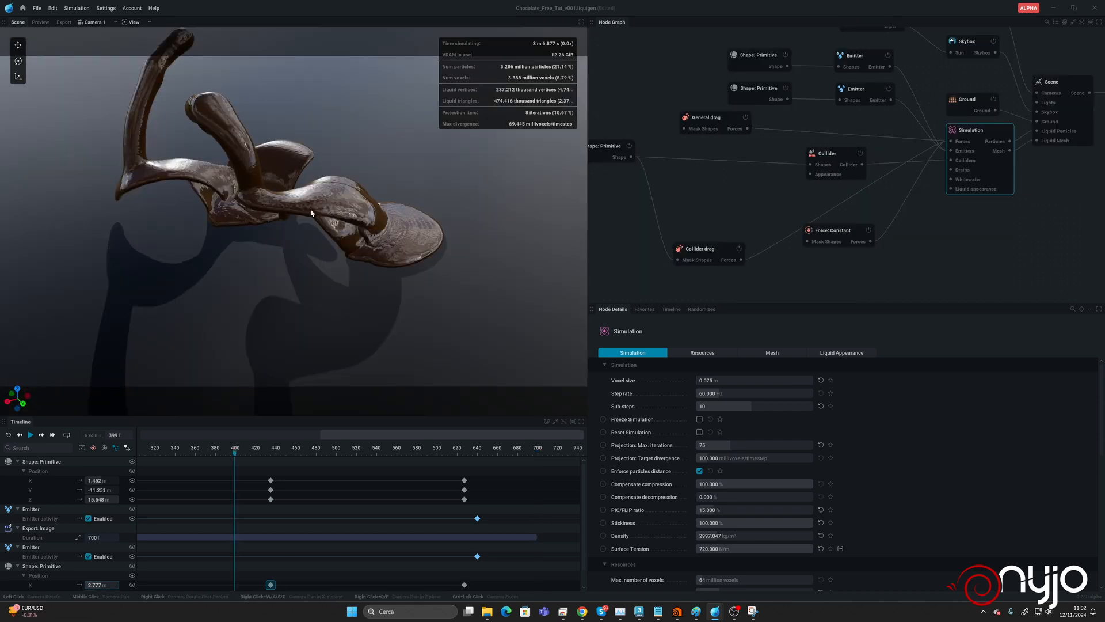
{"action": "left_click_drag", "start_coordinate": [397, 213], "coordinate": [444, 199], "text": "alt"}
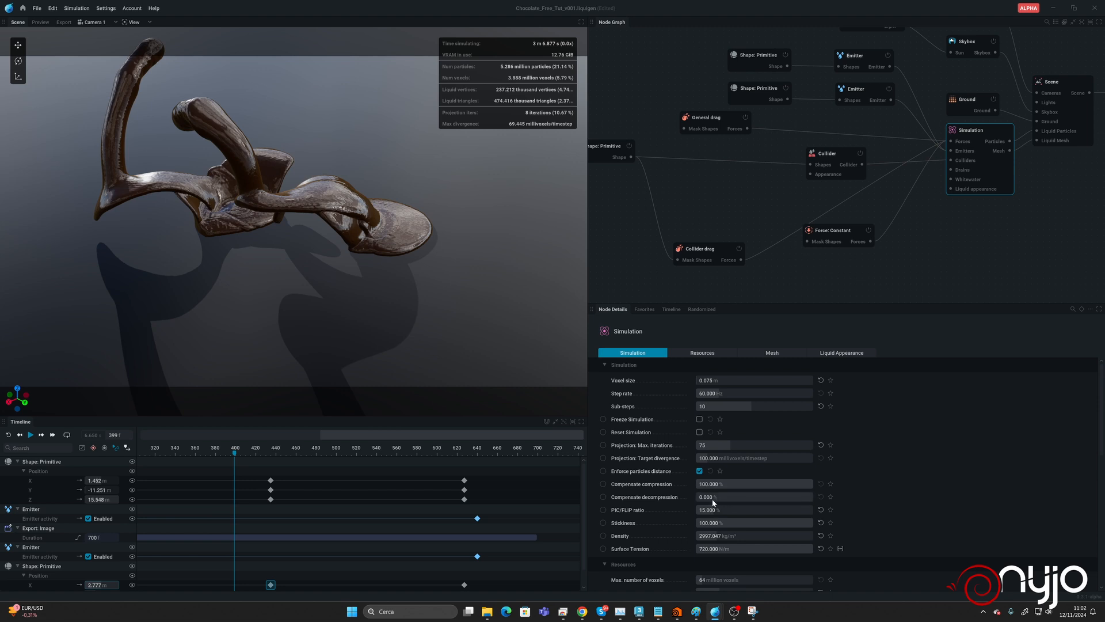
{"action": "mouse_move", "coordinate": [657, 501]}
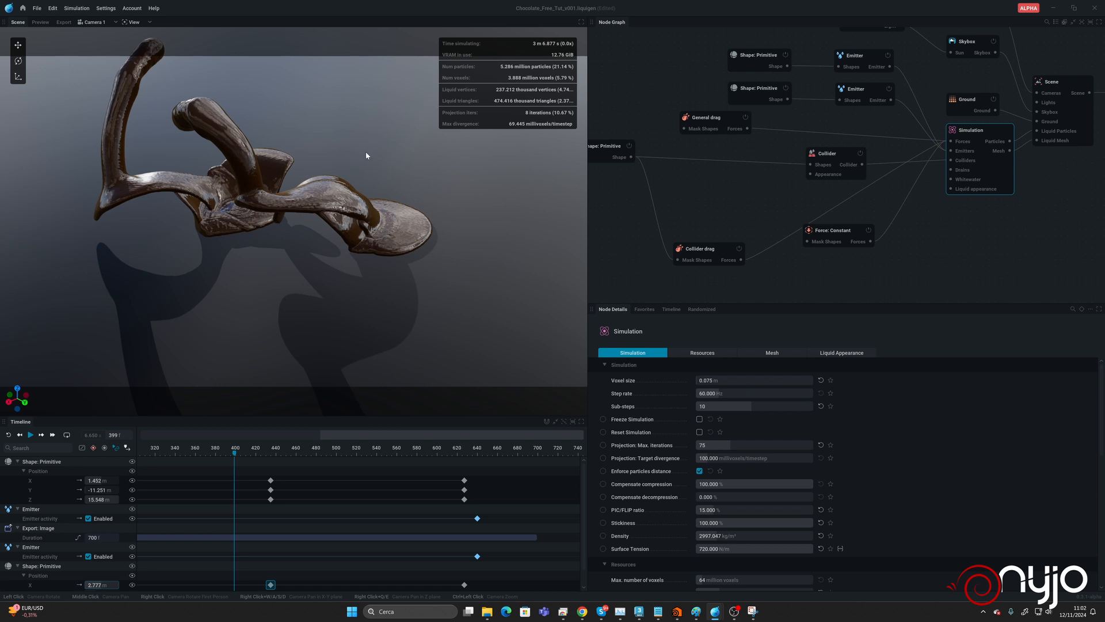
{"action": "left_click_drag", "start_coordinate": [366, 155], "coordinate": [449, 177]}
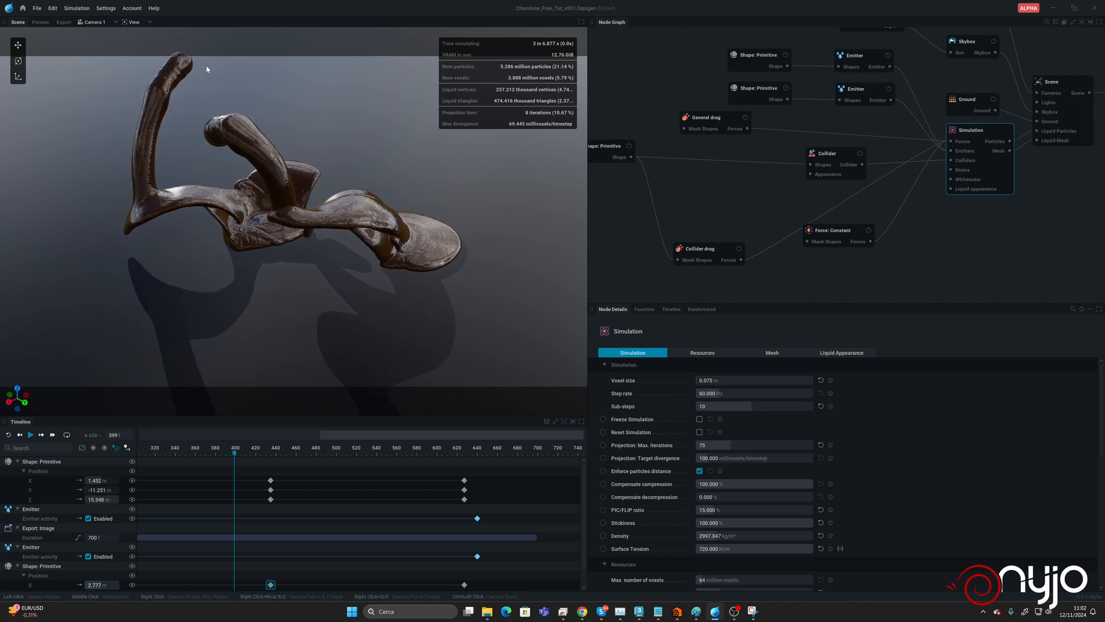
Switch the Scene viewport to path-traced rendering and inspect the chocolate from a lower angle.
{"action": "left_click", "coordinate": [150, 22]}
{"action": "left_click", "coordinate": [164, 35]}
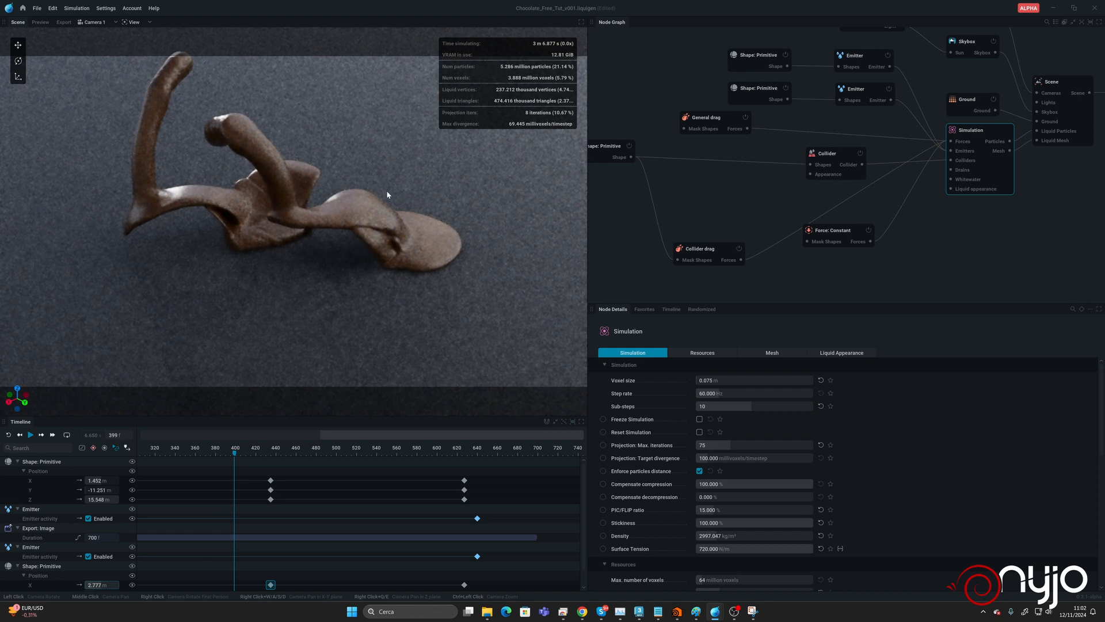
{"action": "mouse_move", "coordinate": [390, 198]}
{"action": "left_mouse_down"}
{"action": "mouse_move", "coordinate": [434, 195]}
{"action": "mouse_move", "coordinate": [305, 246]}
{"action": "mouse_move", "coordinate": [237, 230]}
{"action": "mouse_move", "coordinate": [316, 250]}
{"action": "mouse_move", "coordinate": [368, 237]}
{"action": "left_mouse_up"}
{"action": "left_click_drag", "start_coordinate": [394, 276], "coordinate": [409, 281]}
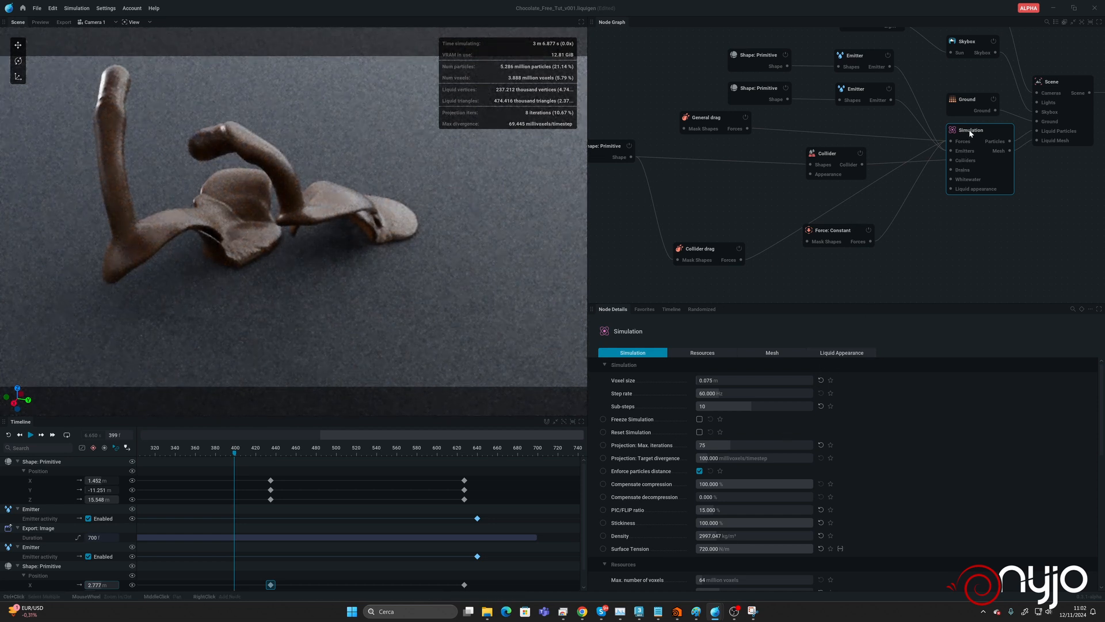
Try a liquid roughness of 0.490 in the Simulation node's appearance settings and inspect the chocolate from other sides.
{"action": "left_click", "coordinate": [825, 353]}
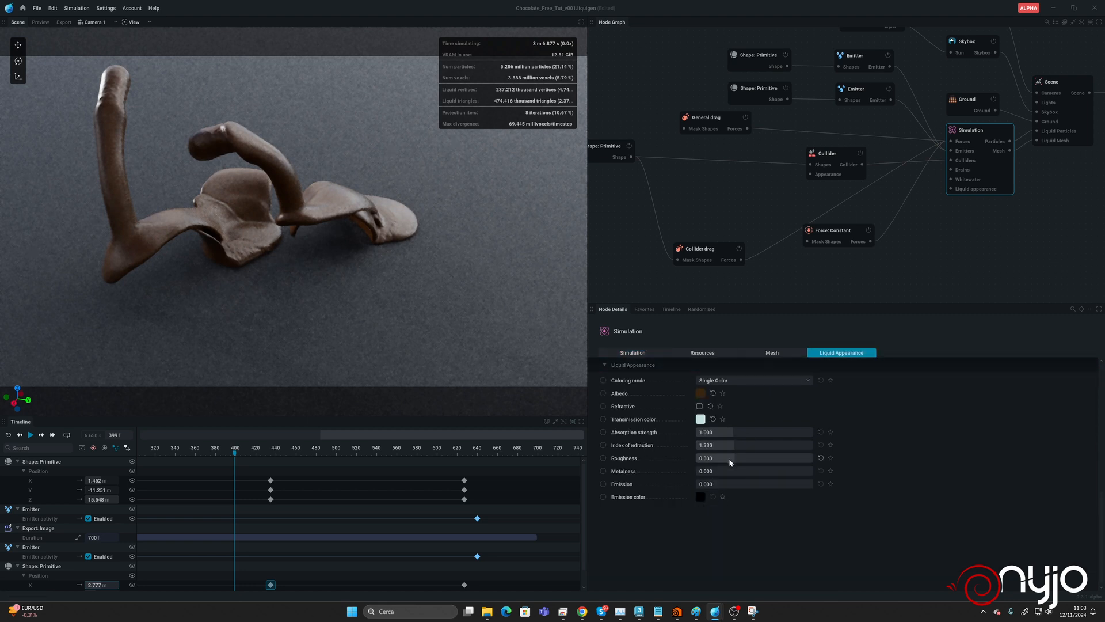
{"action": "left_click_drag", "start_coordinate": [729, 458], "coordinate": [752, 458]}
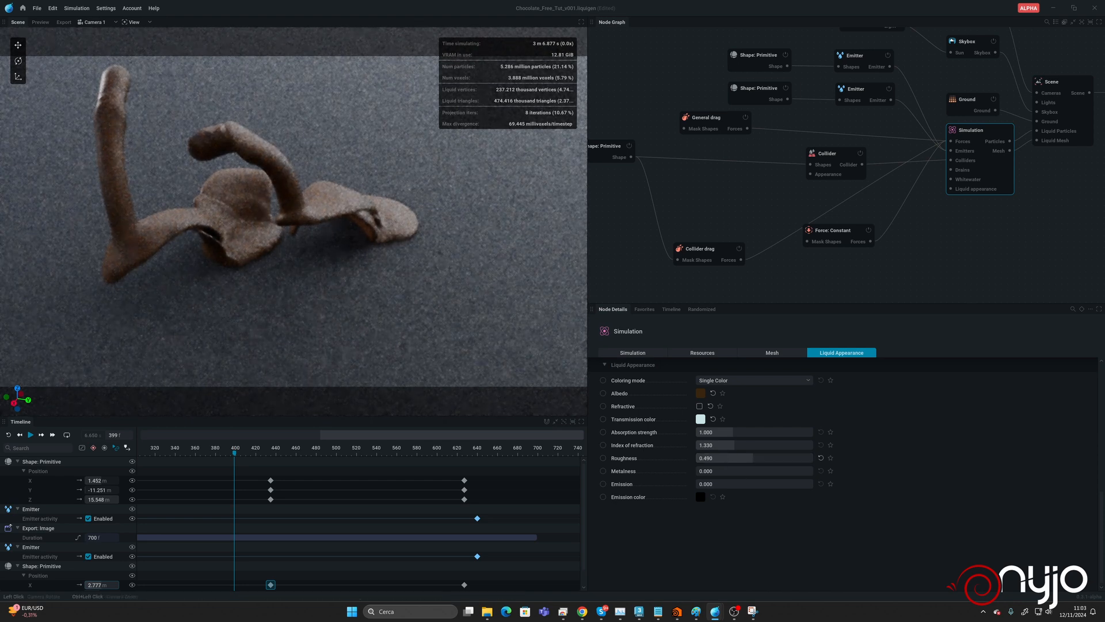
{"action": "left_click_drag", "start_coordinate": [276, 208], "coordinate": [406, 227]}
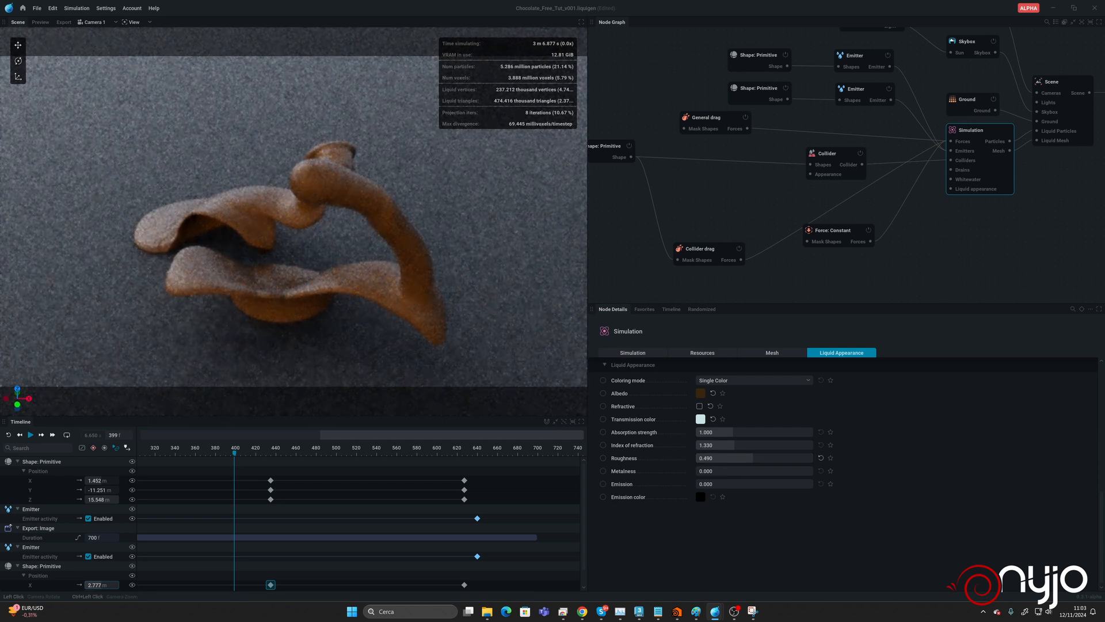
{"action": "left_click_drag", "start_coordinate": [287, 224], "coordinate": [339, 213]}
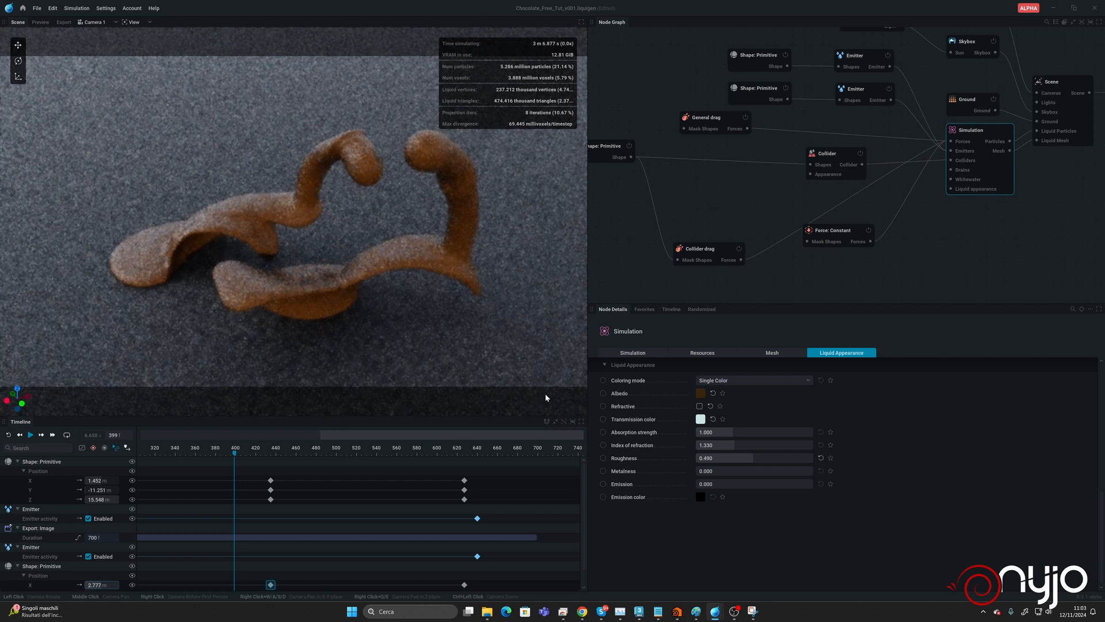
Set the liquid's roughness to 0.287 and check the chocolate's highlights from several angles and close up.
{"action": "left_click_drag", "start_coordinate": [752, 457], "coordinate": [730, 458]}
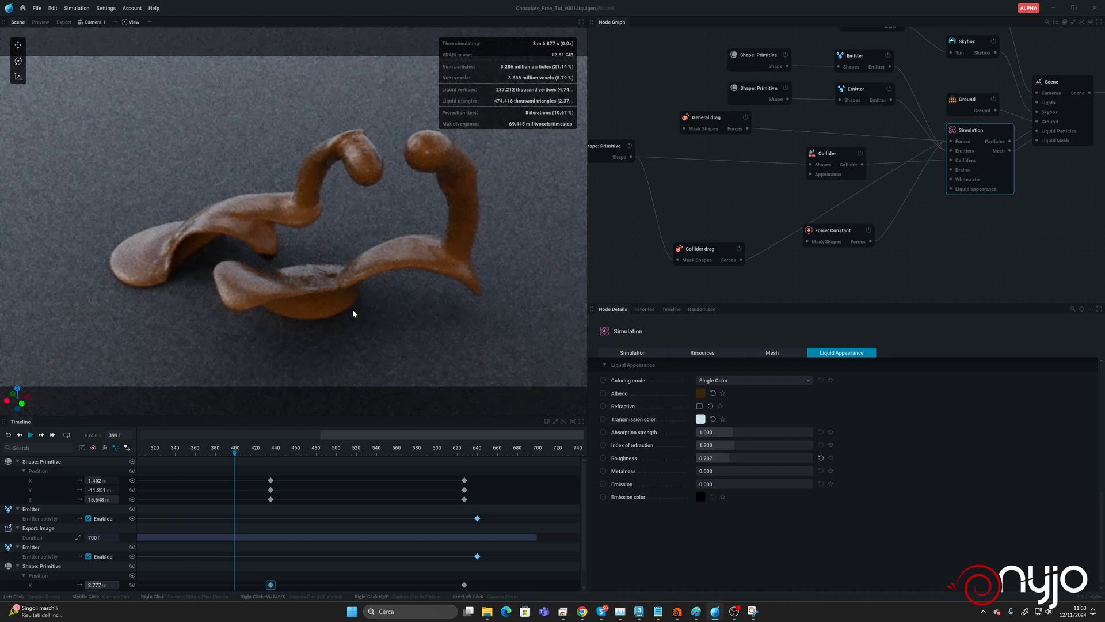
{"action": "left_click_drag", "start_coordinate": [352, 313], "coordinate": [128, 310]}
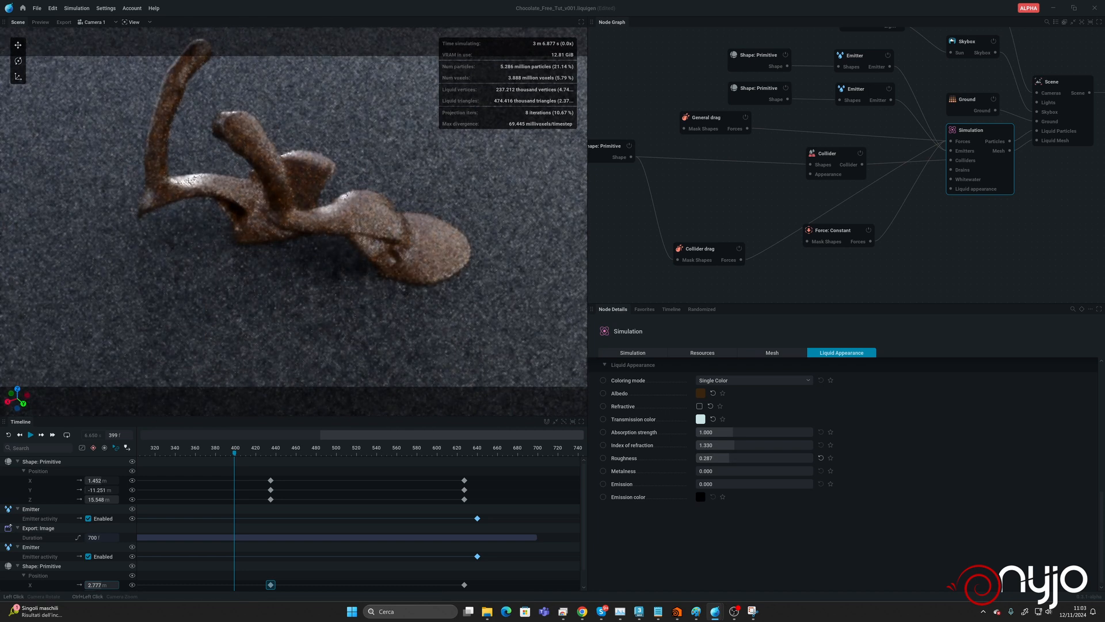
{"action": "scroll", "coordinate": [304, 187], "scroll_direction": "up", "scroll_amount": 5}
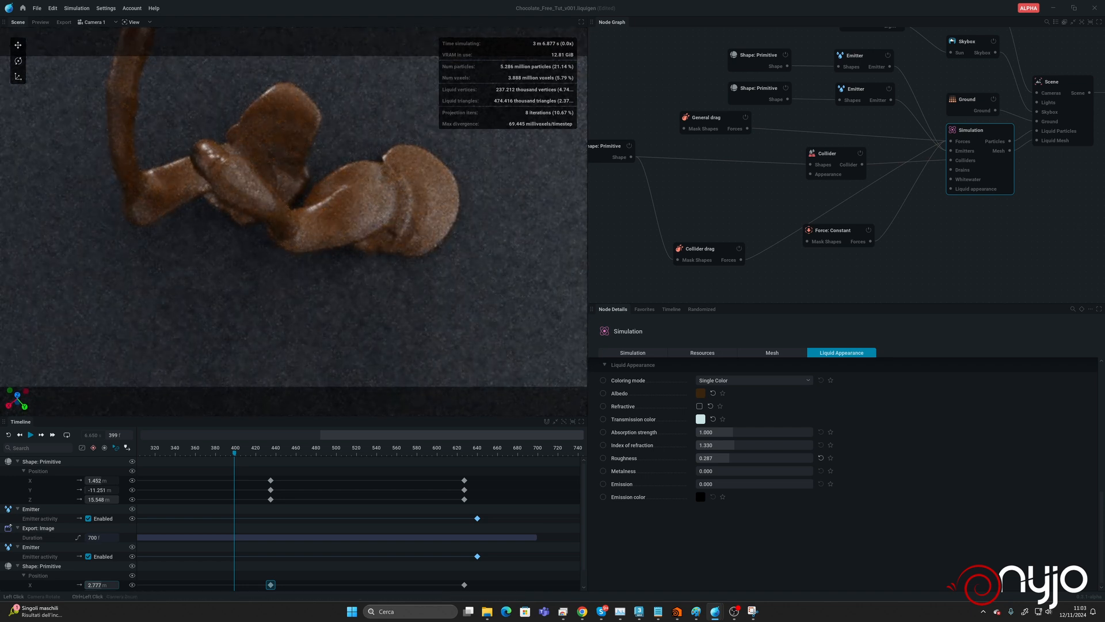
{"action": "left_click_drag", "start_coordinate": [337, 208], "coordinate": [444, 213]}
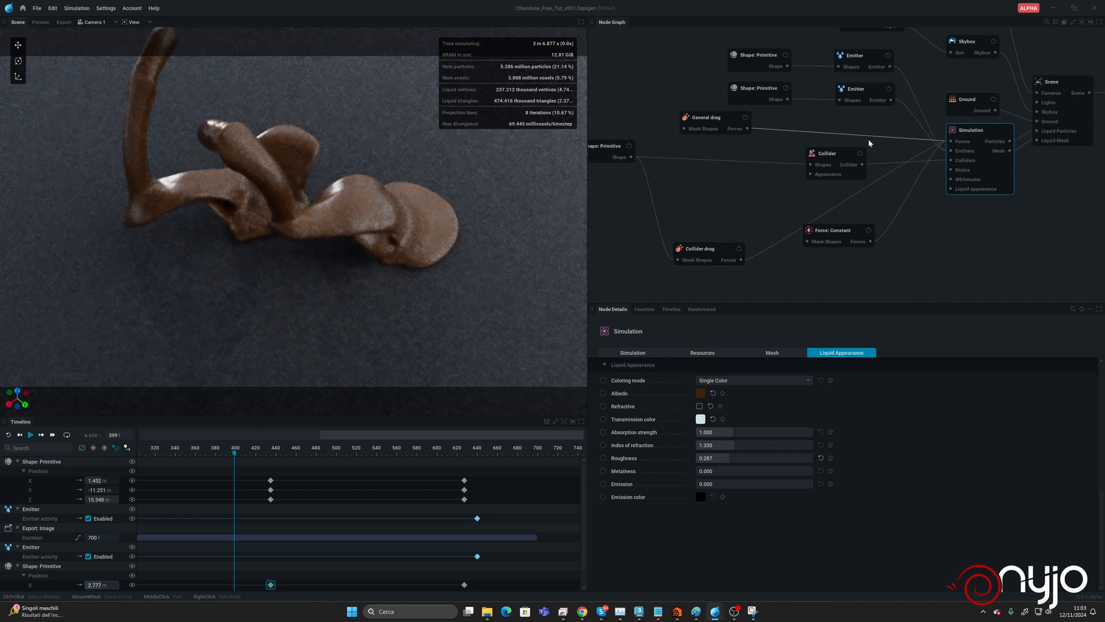
Enable Show on the torus Collider node and refresh the viewport by turning path-traced rendering off and back on.
{"action": "left_click", "coordinate": [835, 153]}
{"action": "left_click", "coordinate": [699, 419]}
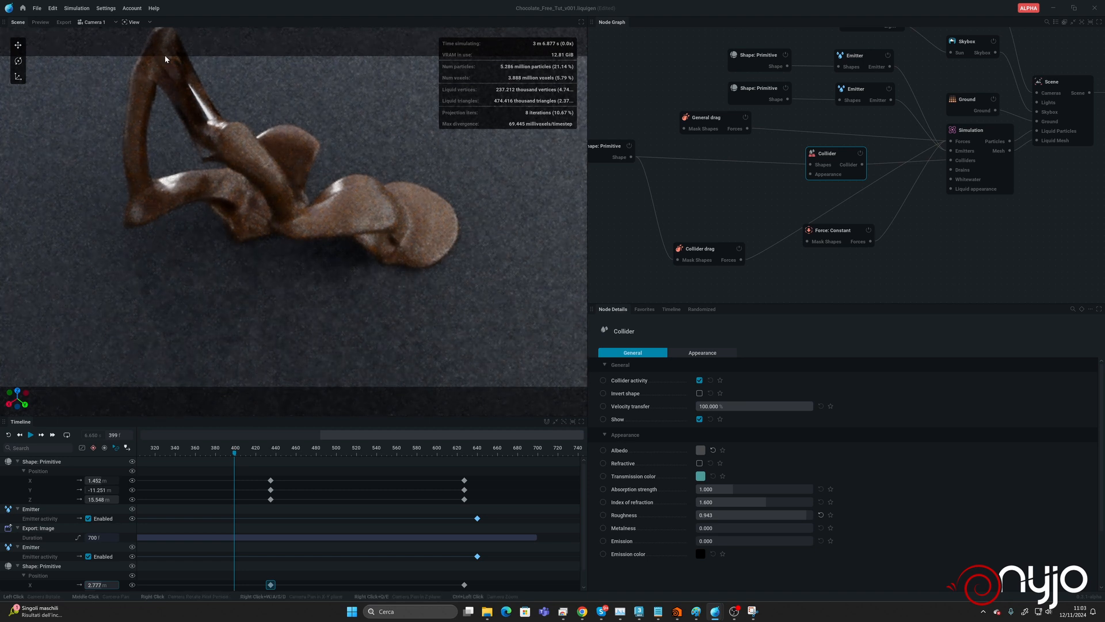
{"action": "left_click", "coordinate": [133, 22]}
{"action": "left_click", "coordinate": [140, 32]}
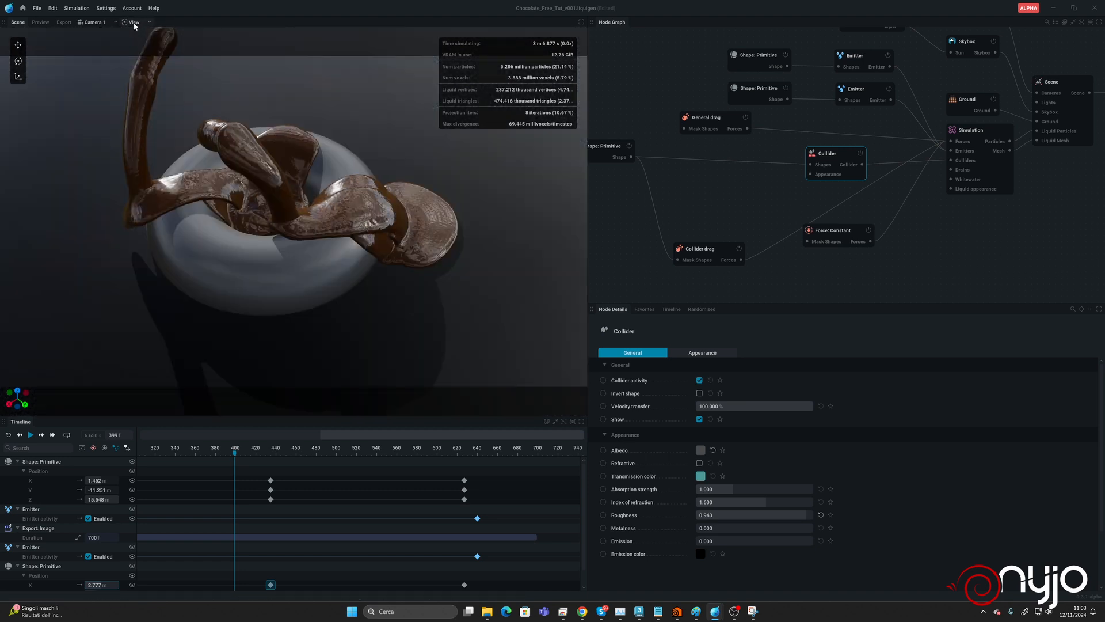
{"action": "left_click", "coordinate": [133, 22]}
{"action": "left_click", "coordinate": [144, 33]}
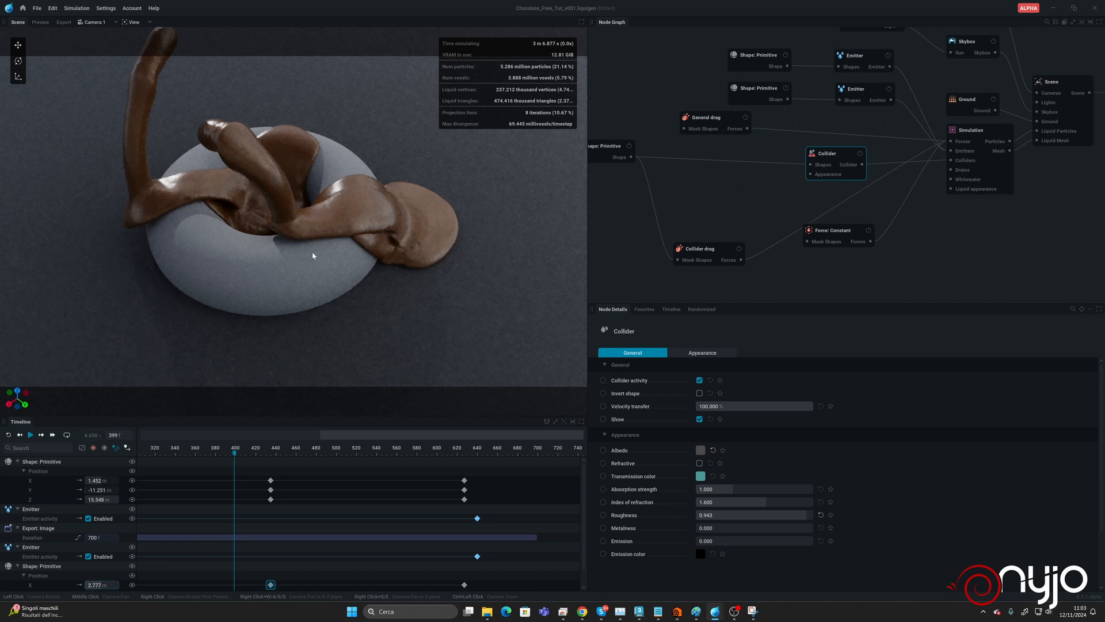
{"action": "left_click_drag", "start_coordinate": [312, 251], "coordinate": [287, 256]}
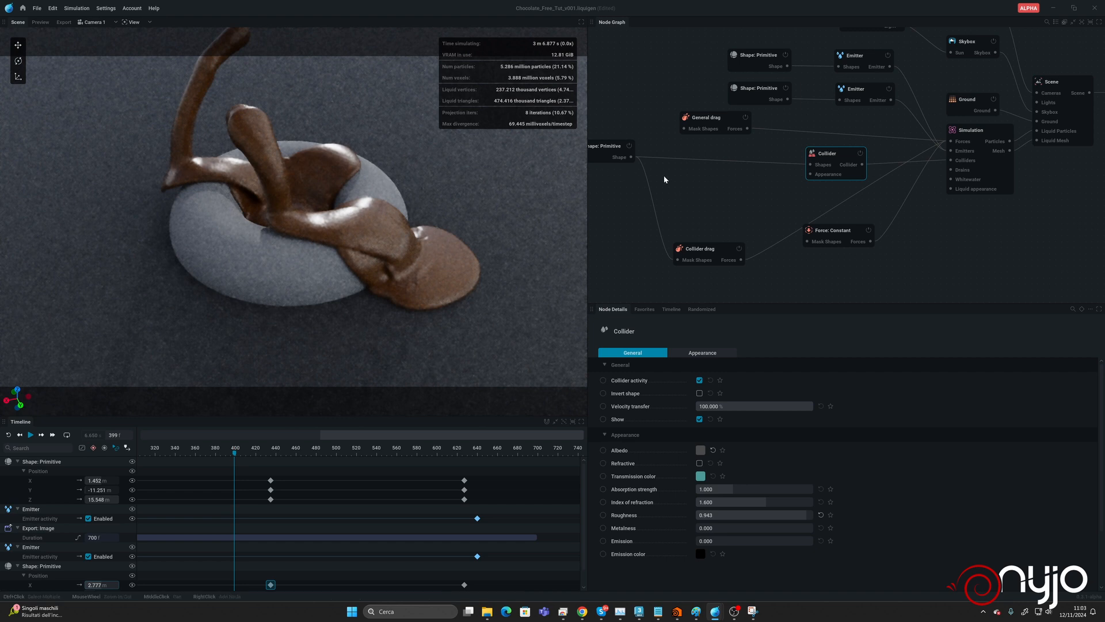
{"action": "middle_click_drag", "start_coordinate": [717, 194], "coordinate": [741, 191]}
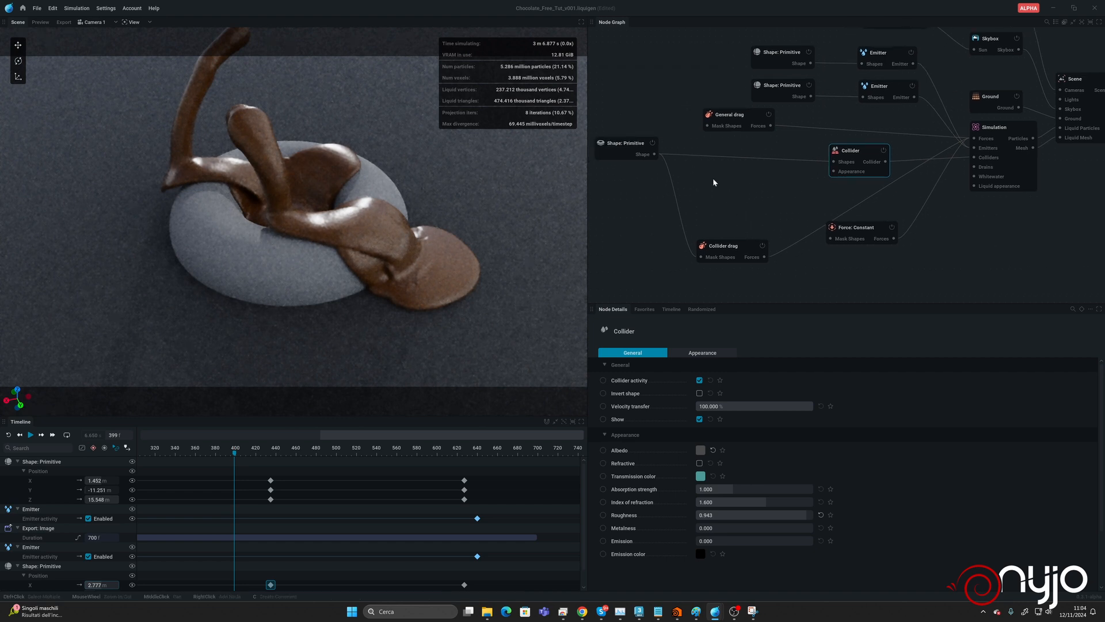